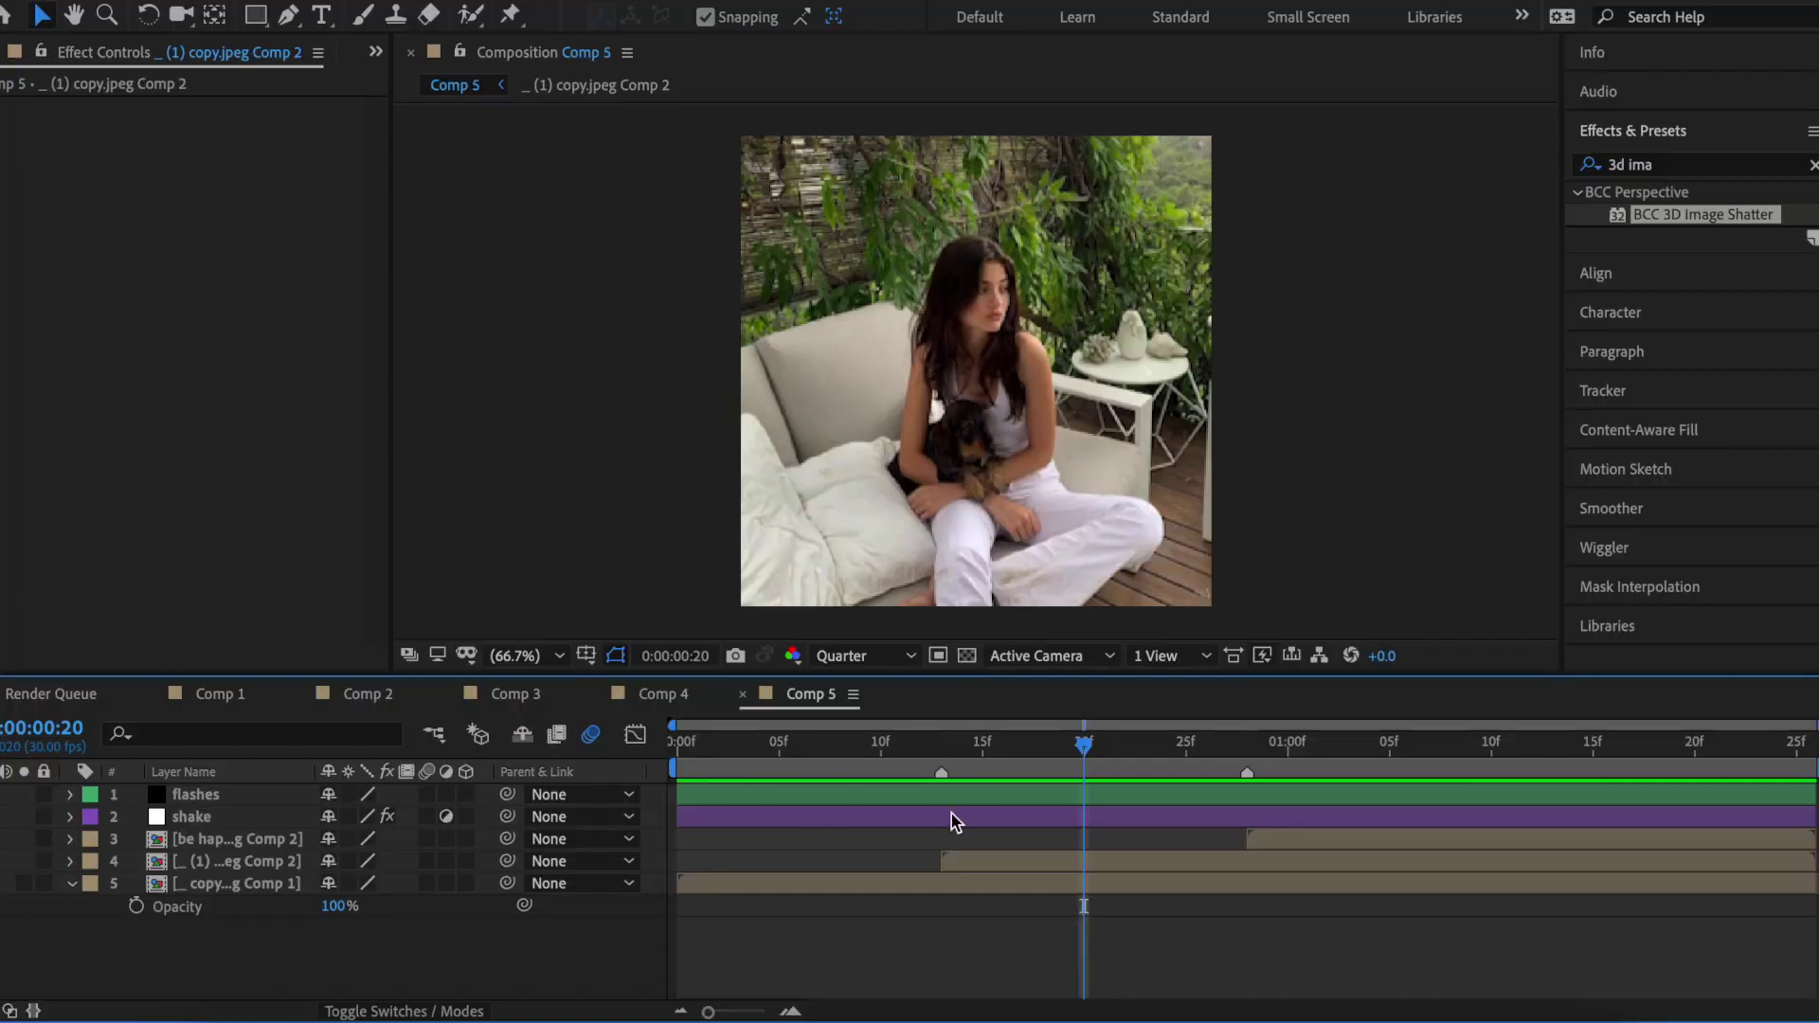
Select the bottom photo layer, layer 5, in Comp 5.
left_click(954, 894)
Apply BCC 3D Image Shatter to the photo with Automate set to Manual and Scatter keyframed to 15.
double_click(1695, 214)
left_click(985, 327)
left_click(275, 256)
left_click(265, 288)
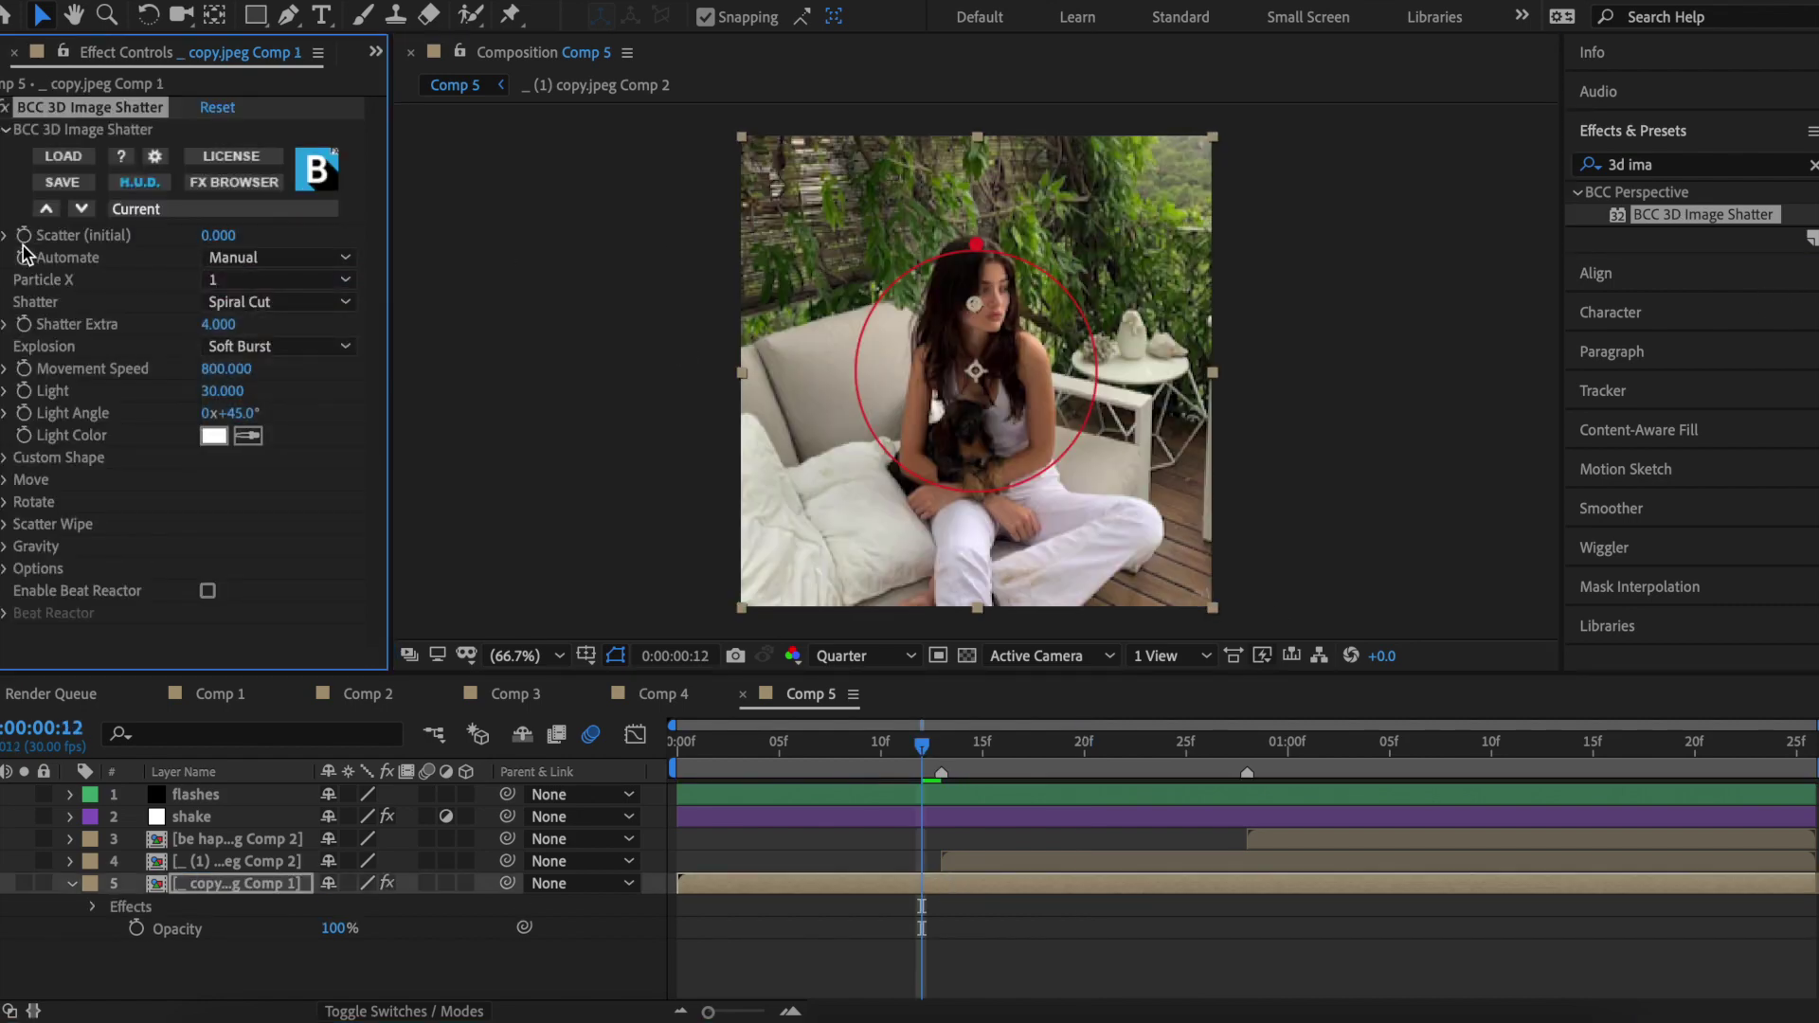
type("5")
key("Return")
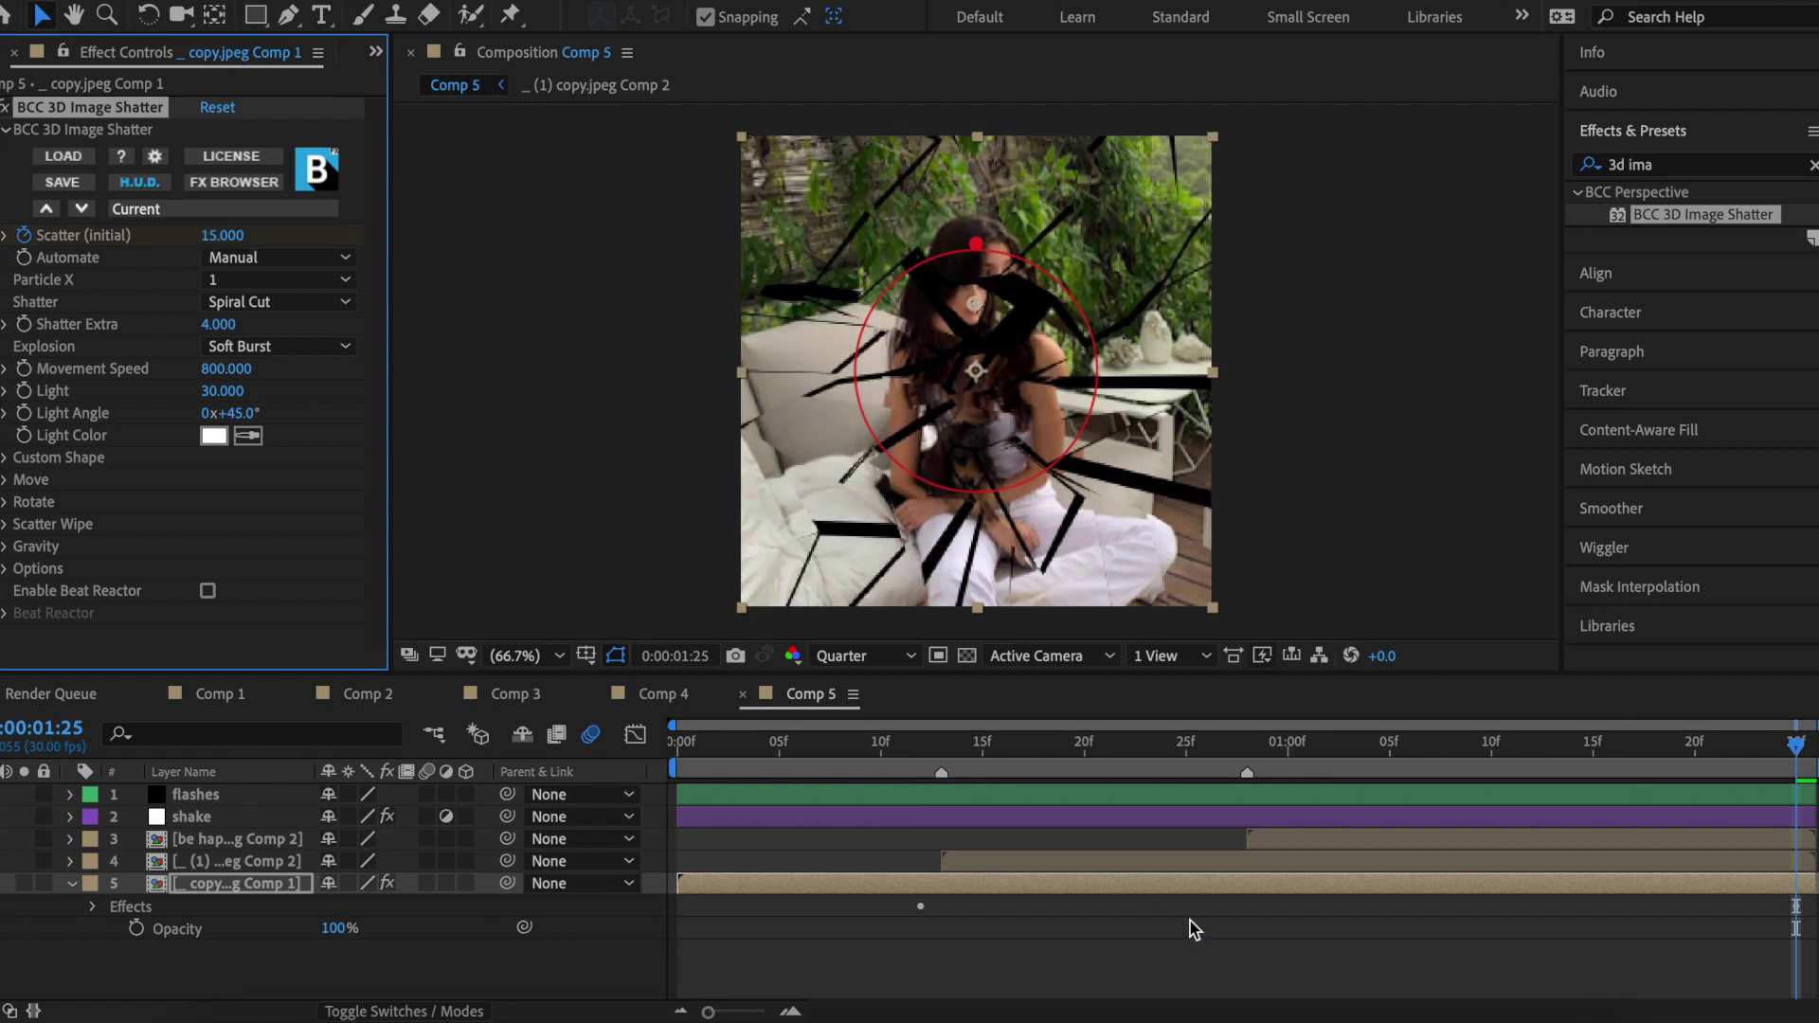
left_click(919, 747)
Add a Tint effect whose Amount to Tint ramps from 0 to 100%.
left_click(1681, 165)
type("tint")
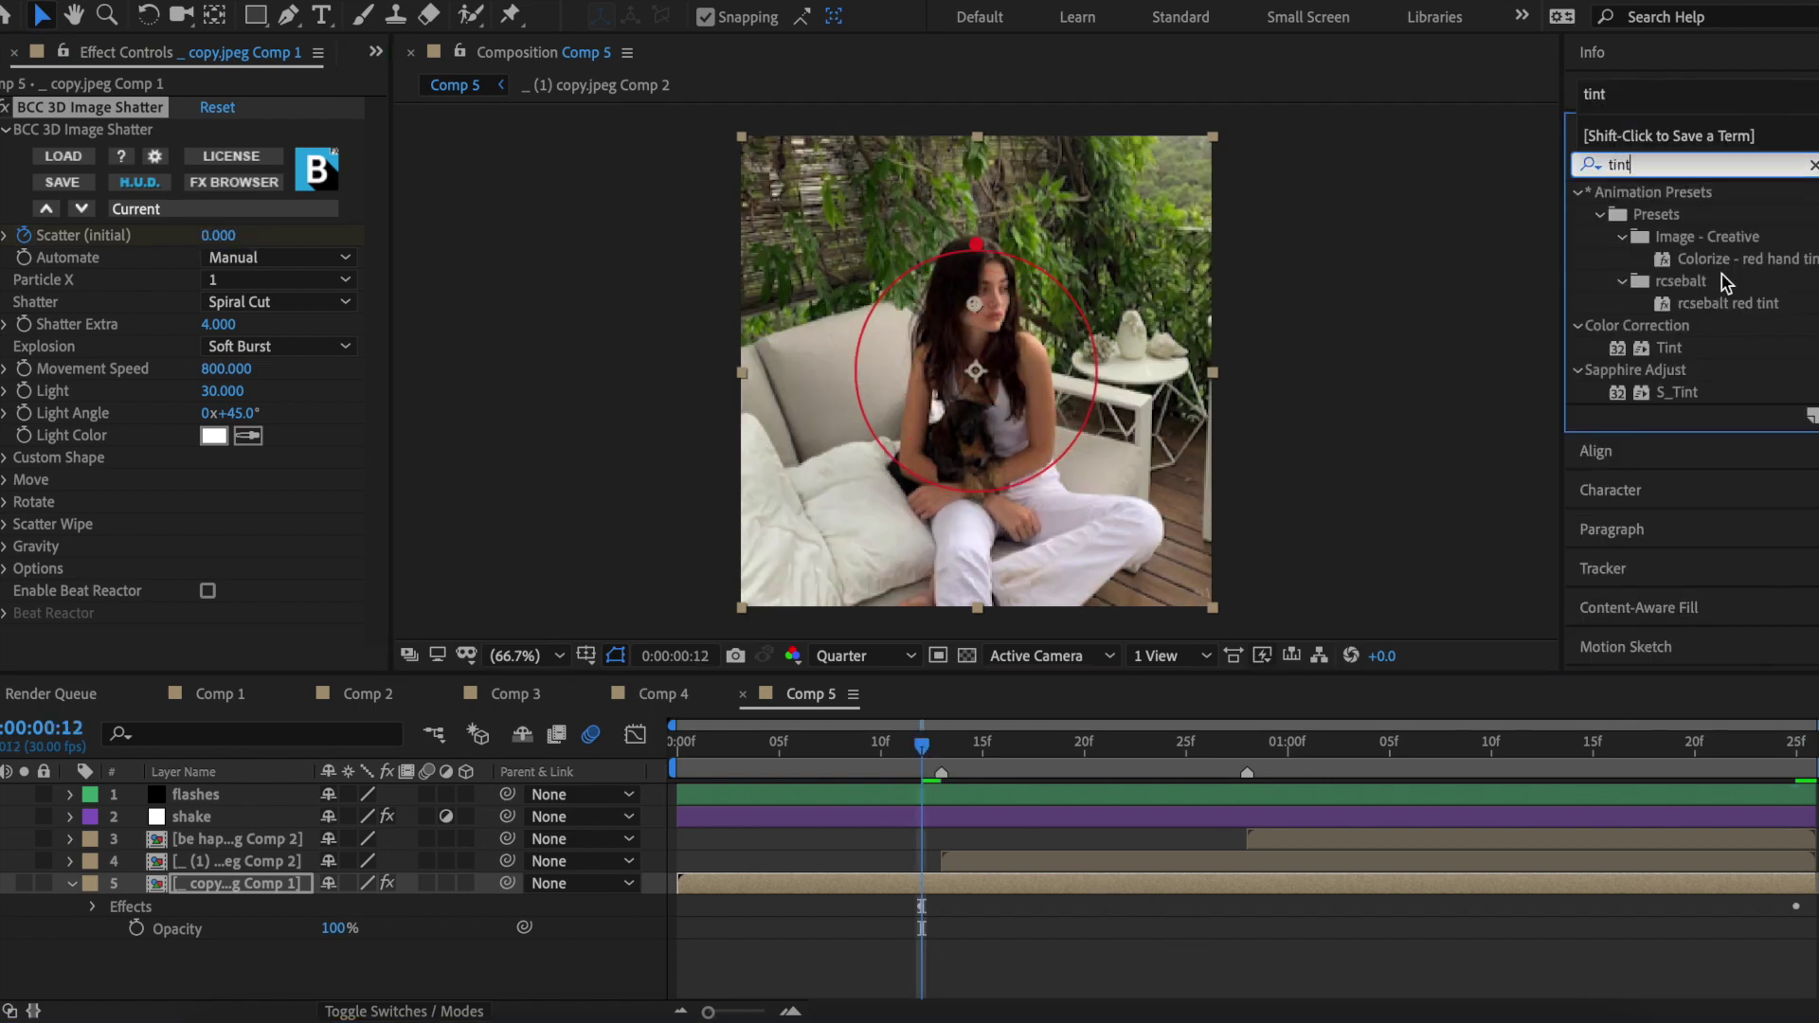
double_click(1669, 349)
key("End")
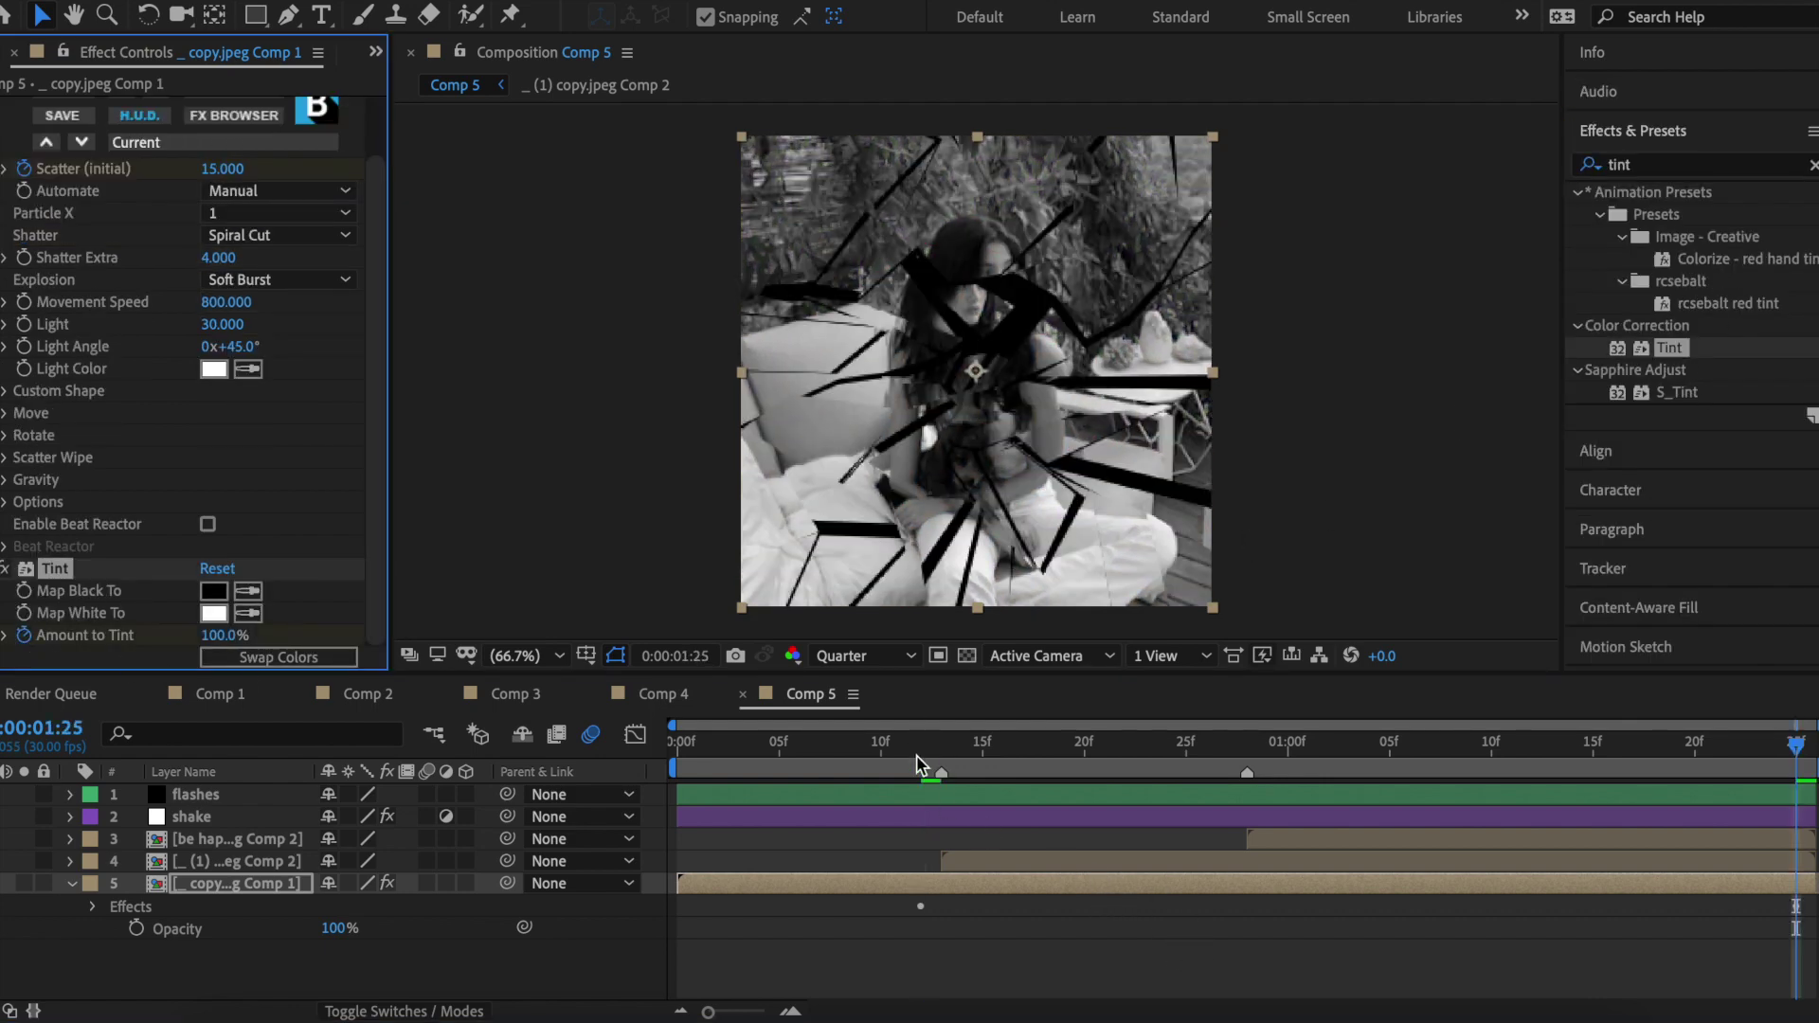
left_click(919, 758)
left_click(225, 634)
type("0")
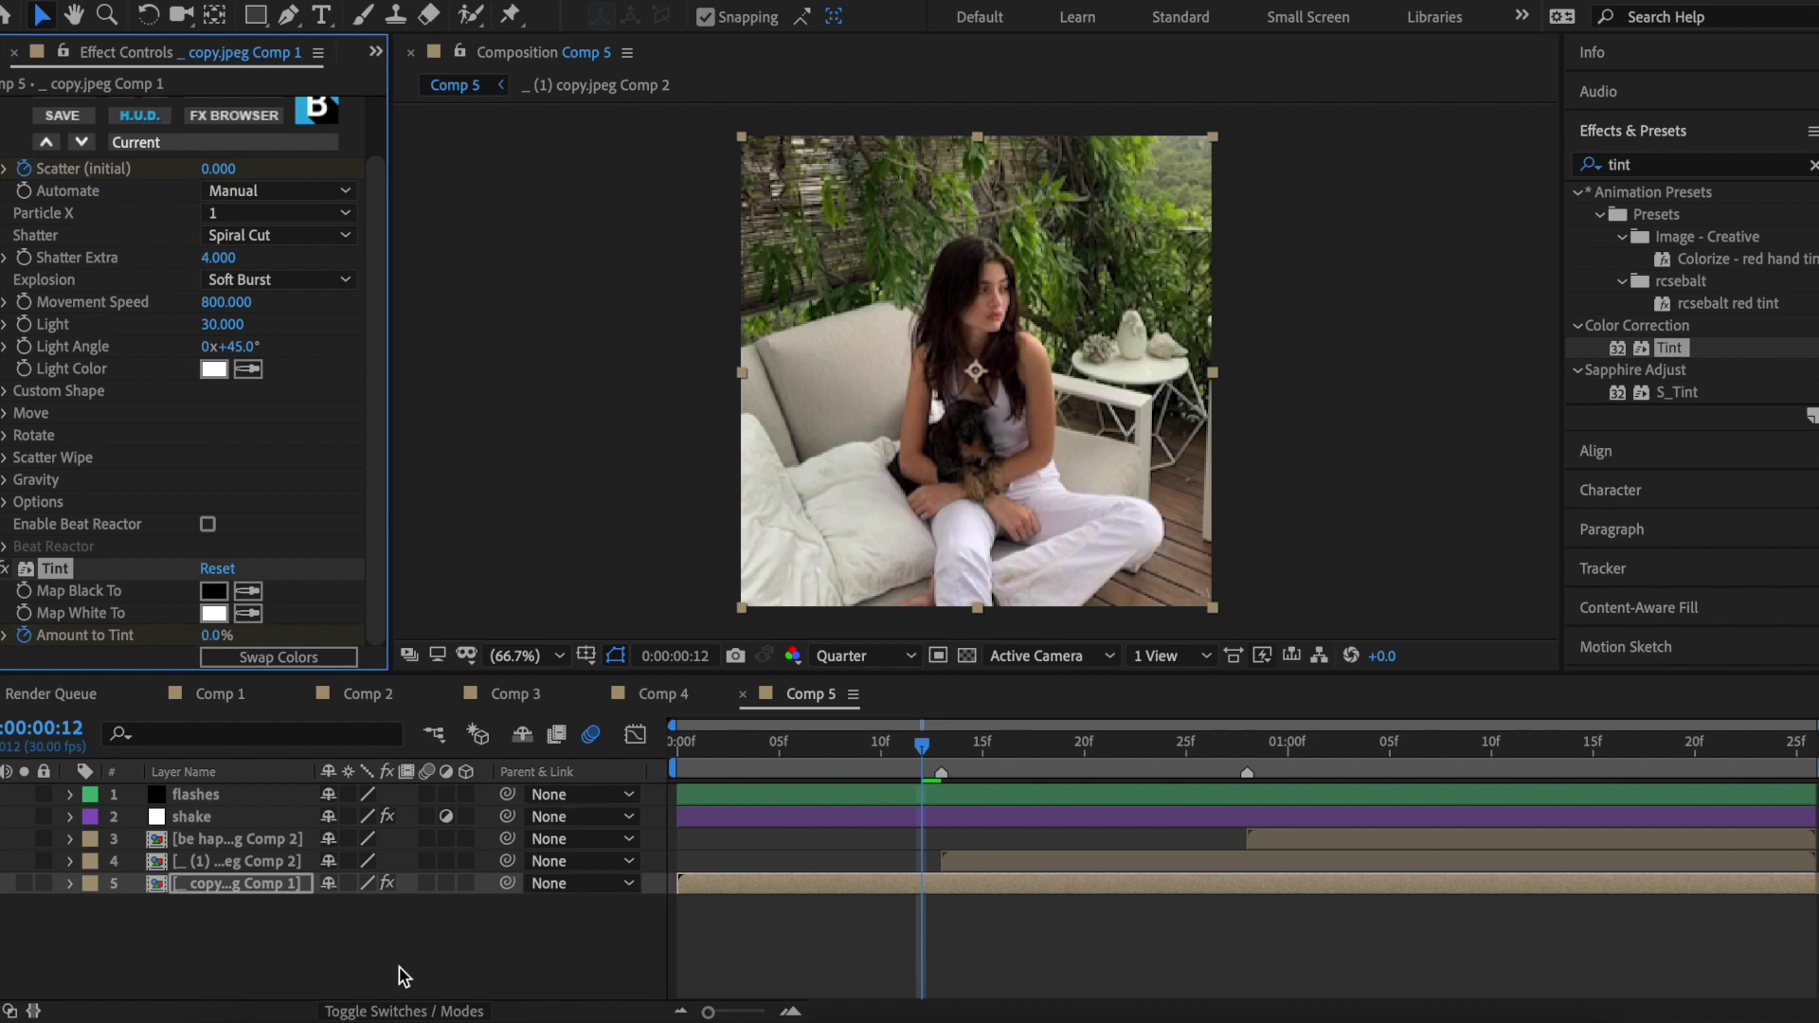
Keyframe the photo's Opacity from 100% at frame 13 to 80% at frame 27, then 0% at the end.
left_click(136, 906)
left_click(1235, 755)
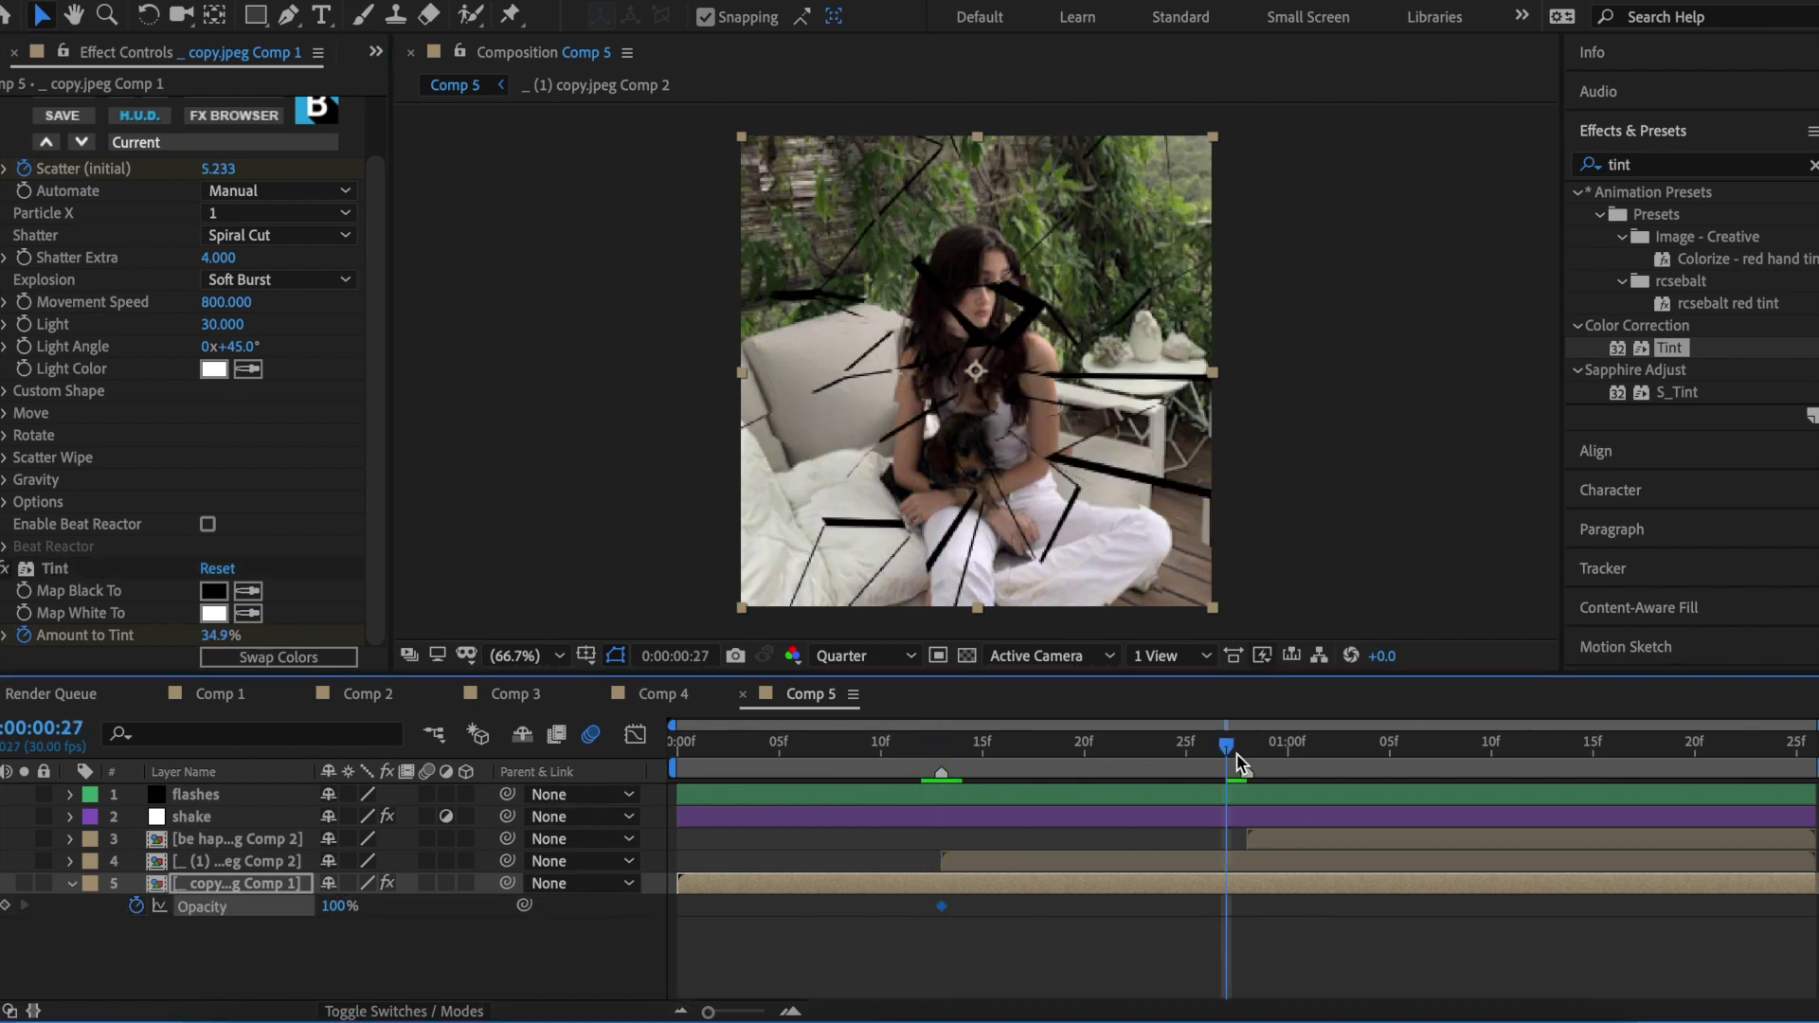
left_click(333, 907)
type("80")
key("Return")
key("End")
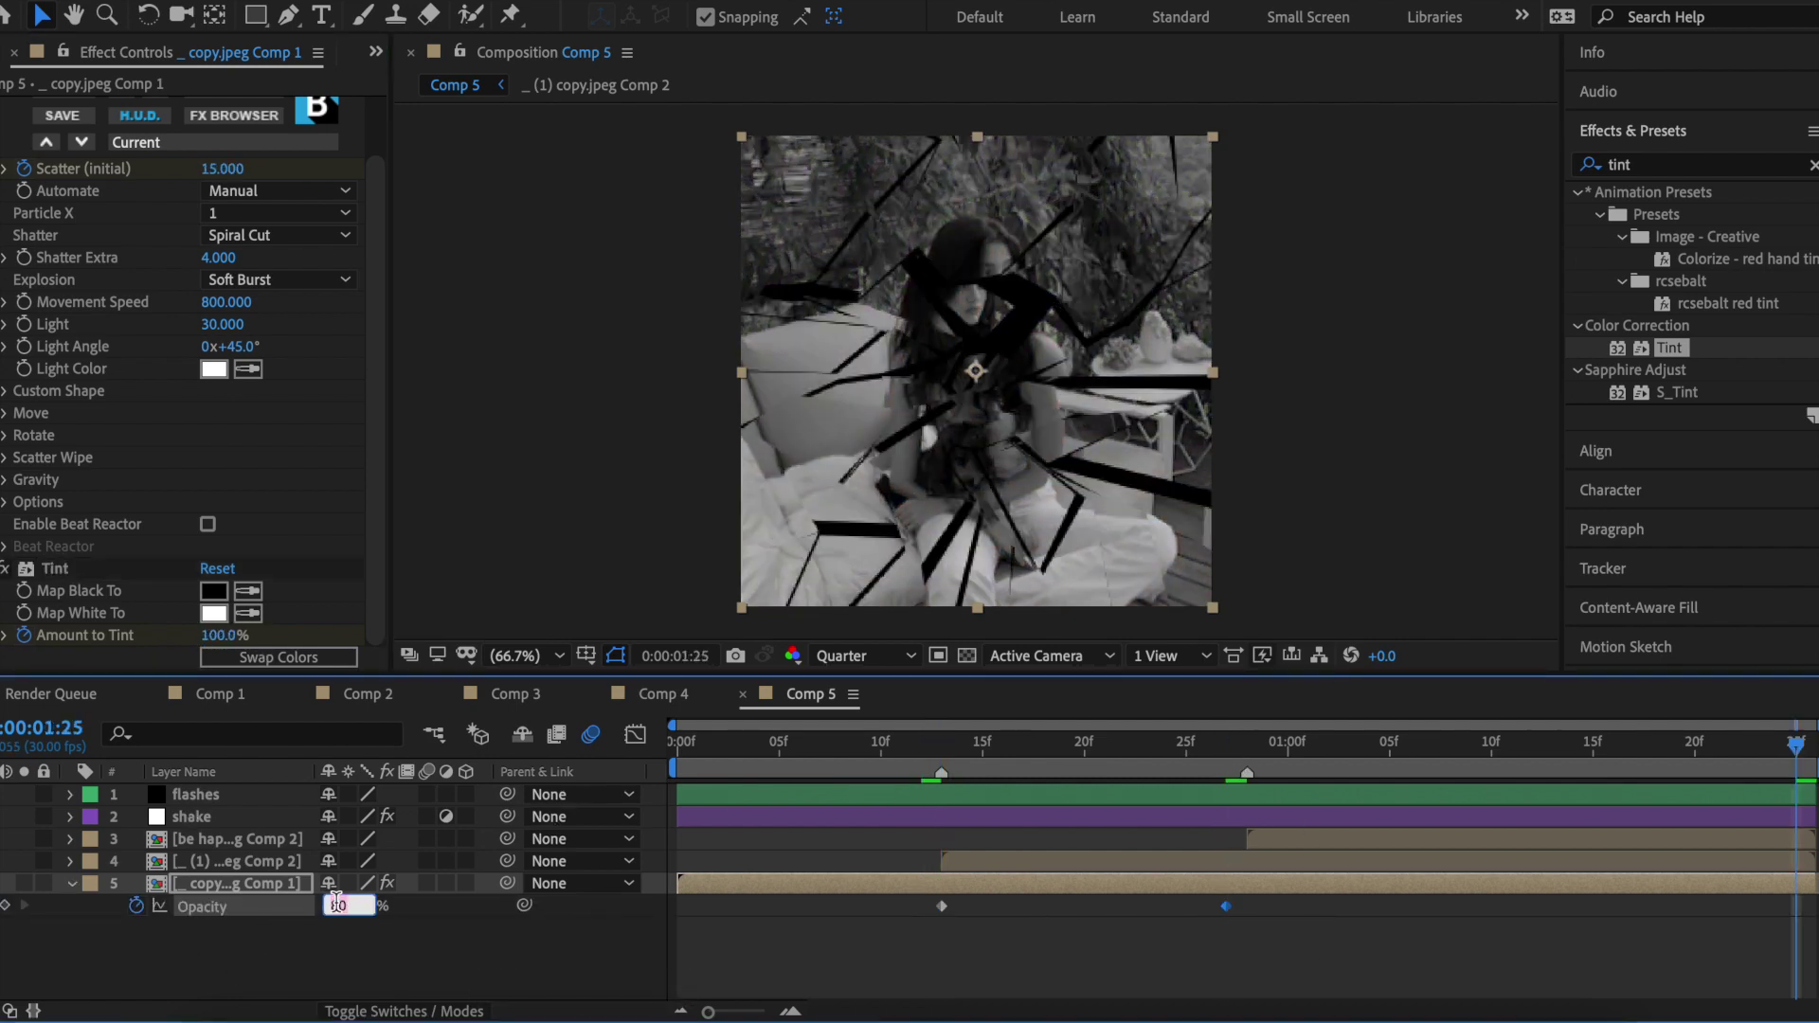
key("Return")
left_click(976, 860)
Keyframe the third photo's Opacity to 0% at its first frame.
key("i")
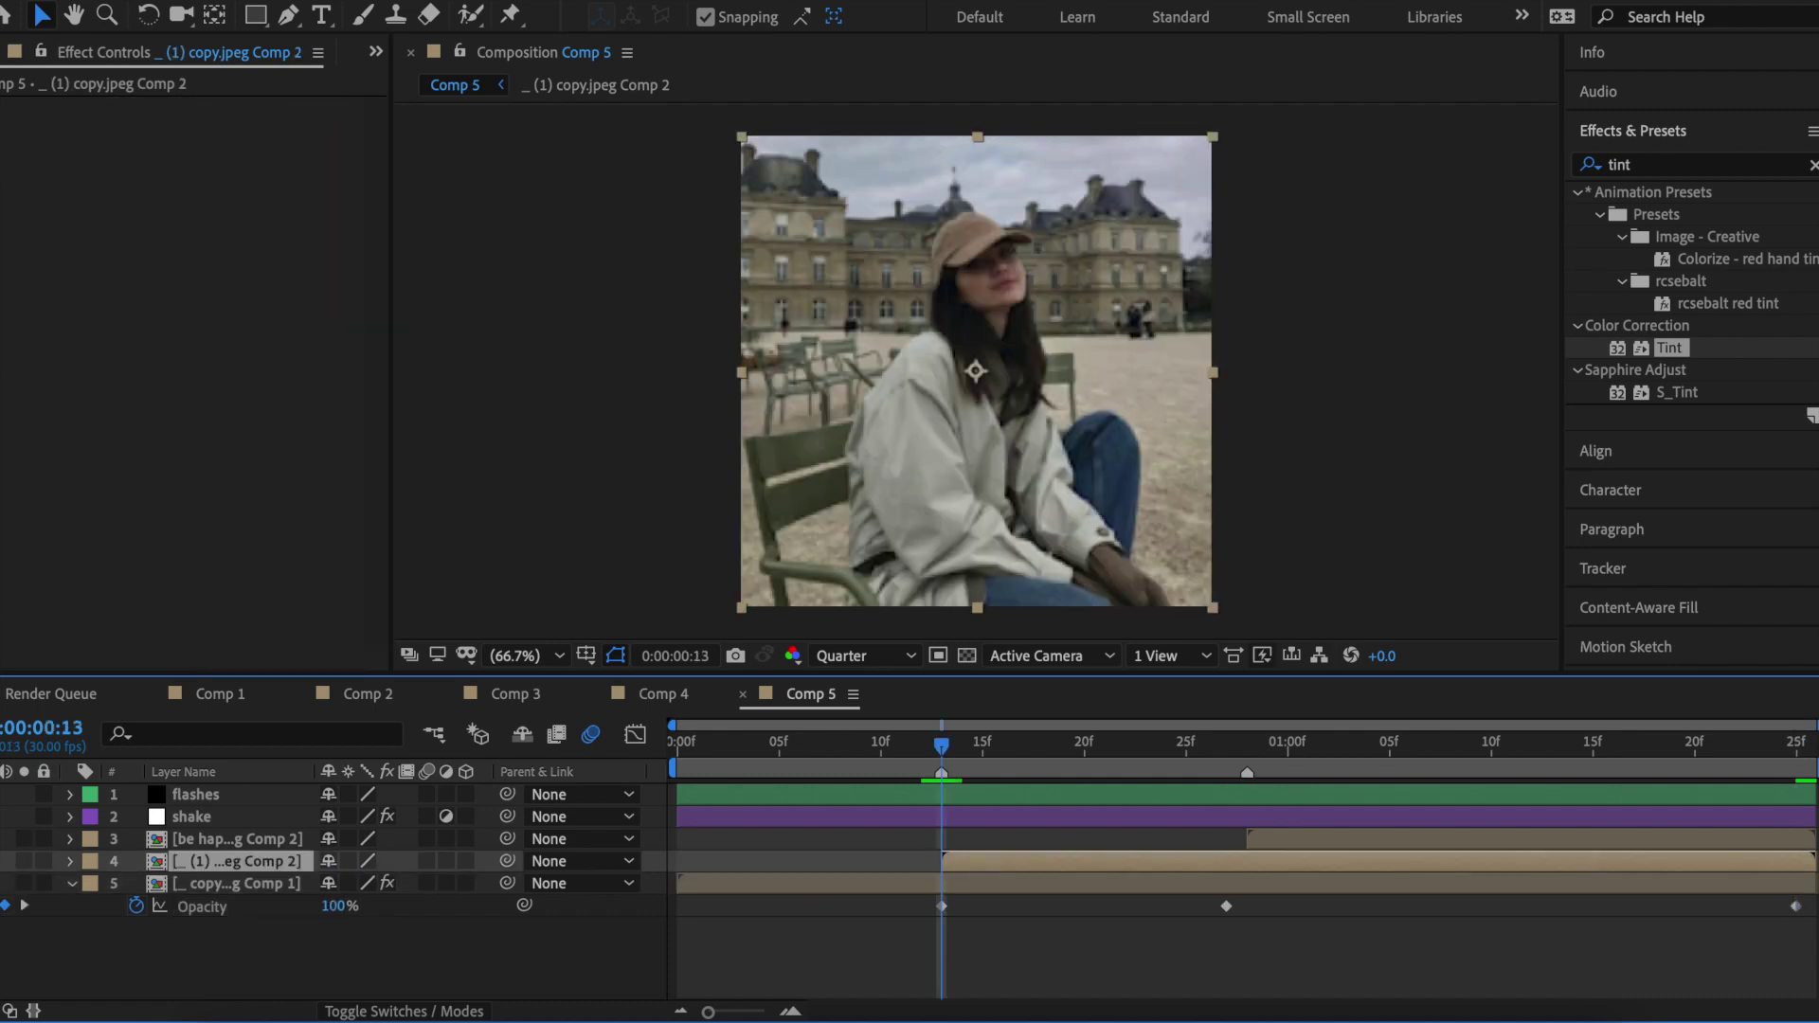
left_click(1252, 836)
key("i")
key("t")
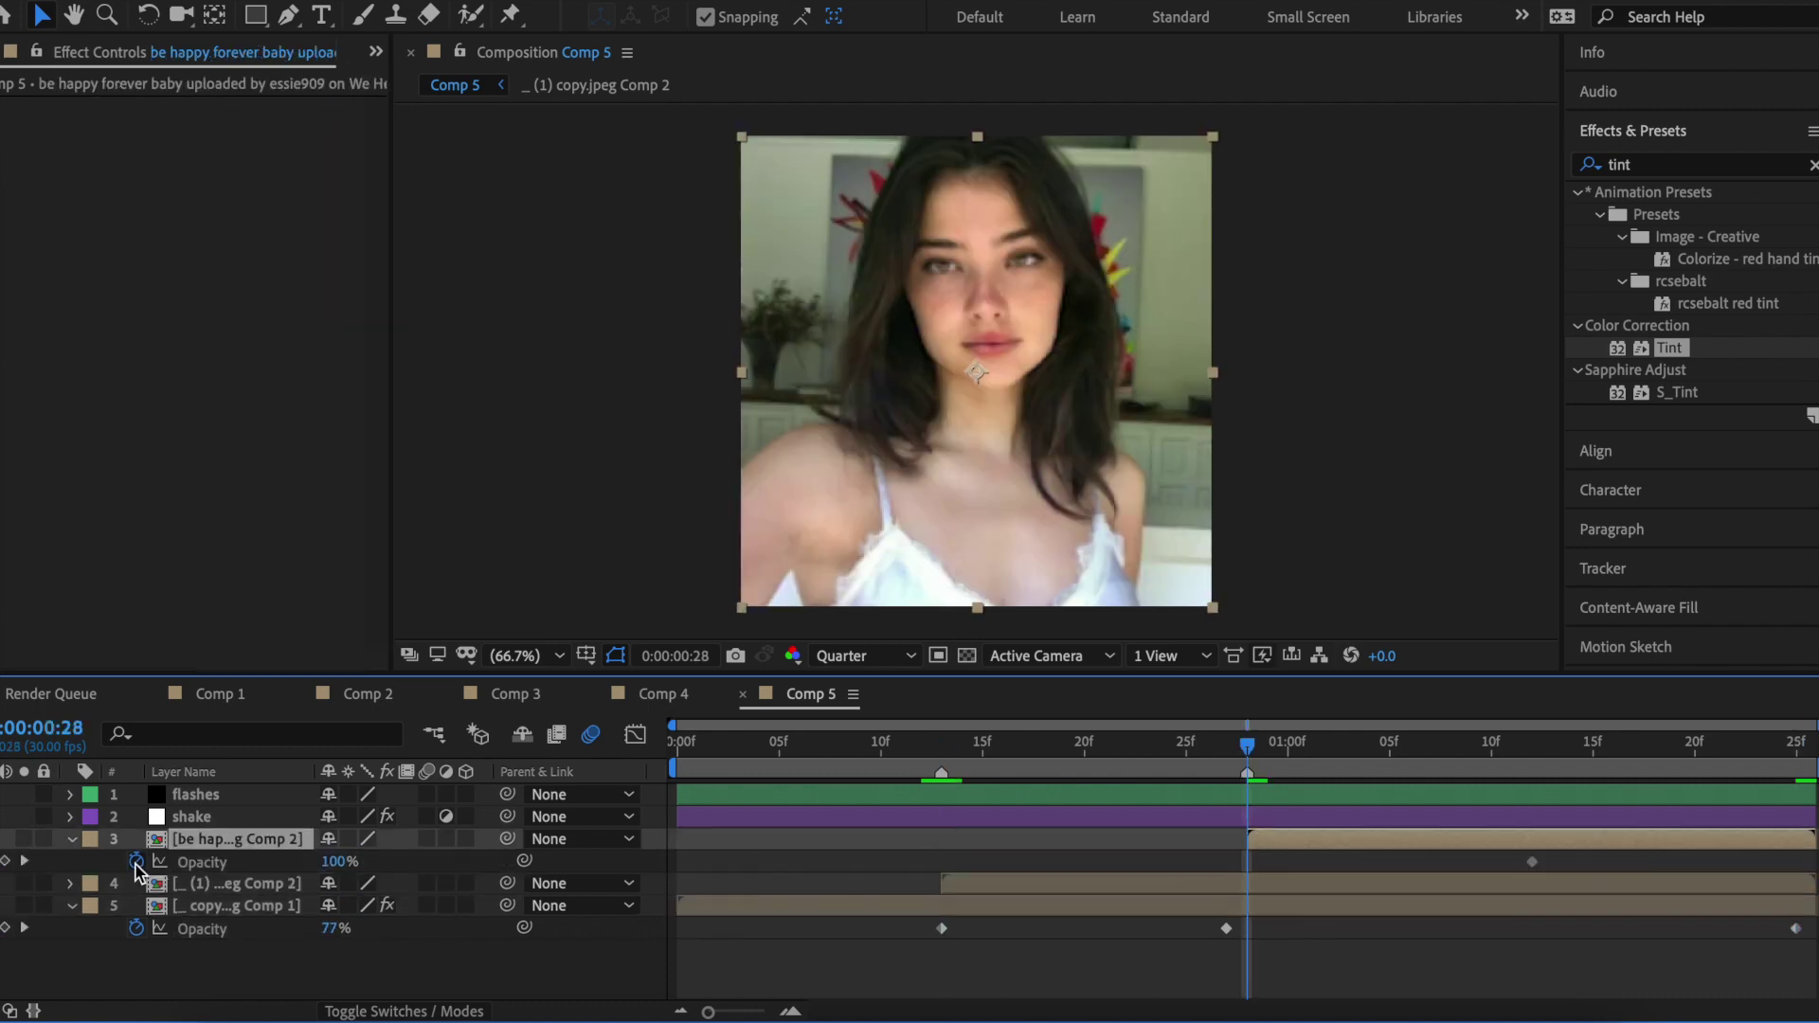
left_click(136, 860)
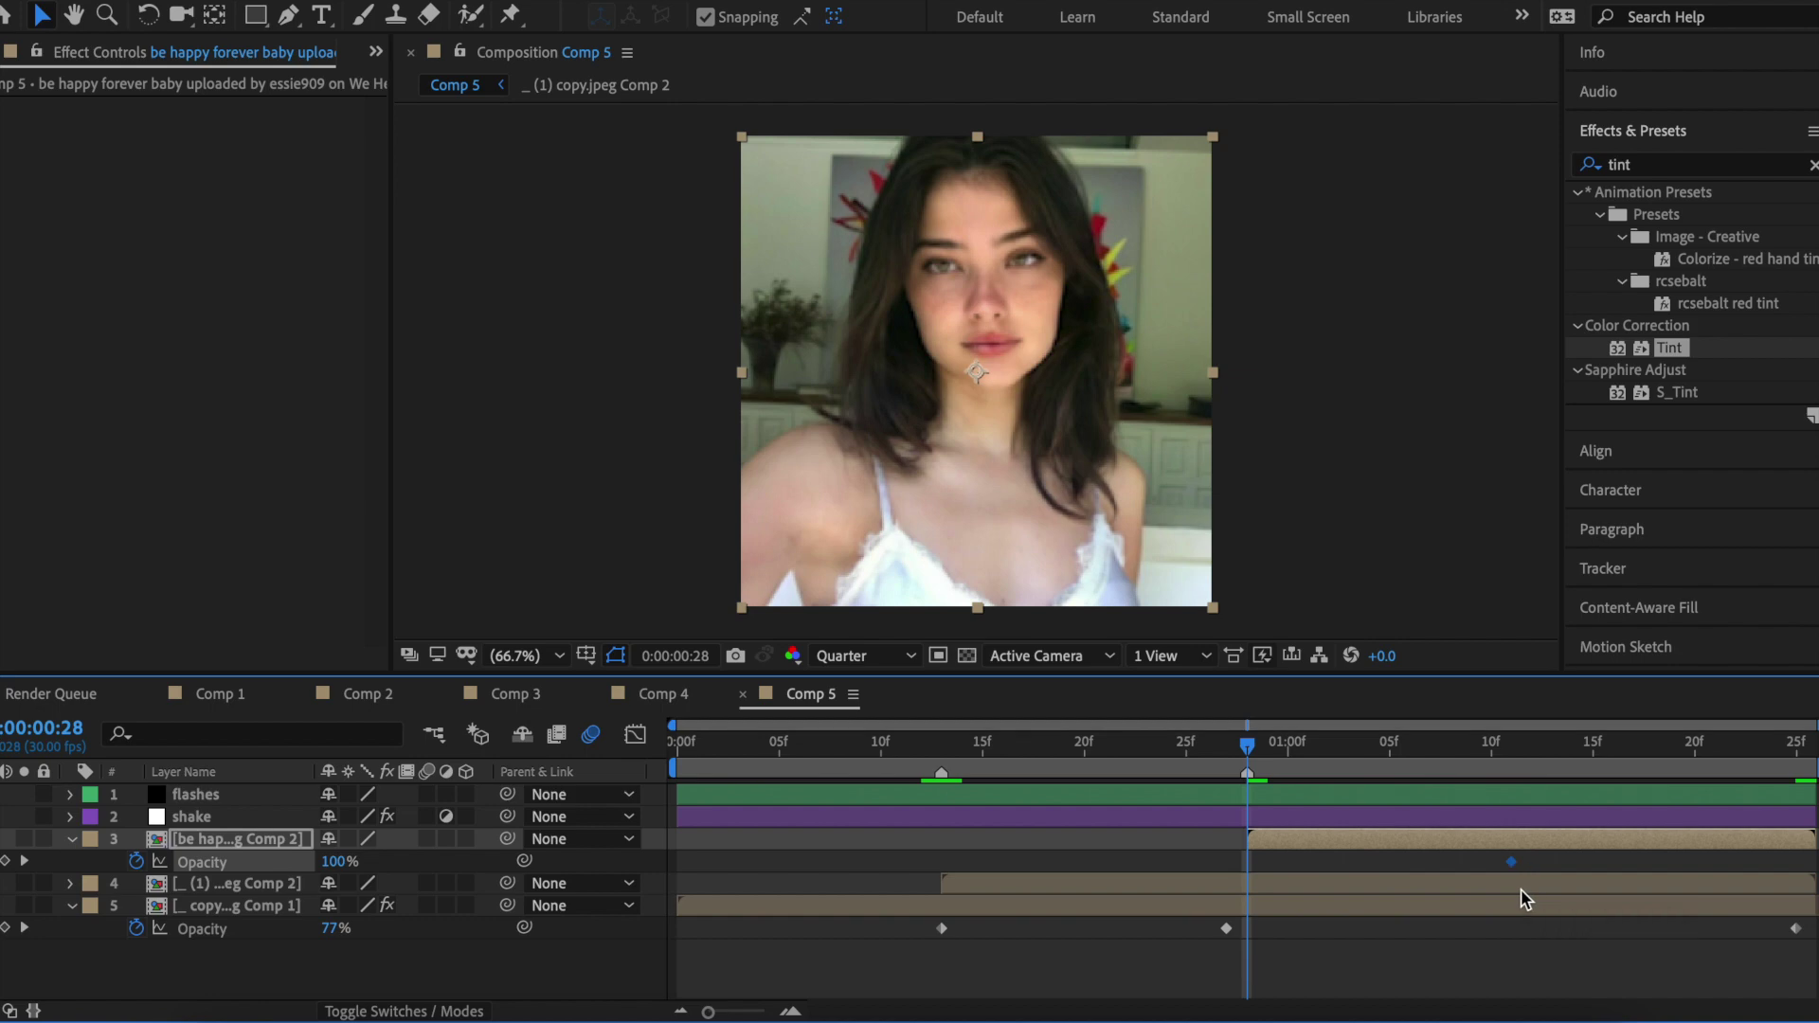
left_click(336, 861)
type("0")
key("Return")
Precompose the second and third photos into Pre-comp 2, scale it to 25% and add Drop Shadow.
left_click(1125, 885, "shift")
key("ctrl+shift+c")
key("Return")
type("is")
type("5")
key("Return")
left_click(1588, 164)
left_click(1611, 220)
double_click(1698, 347)
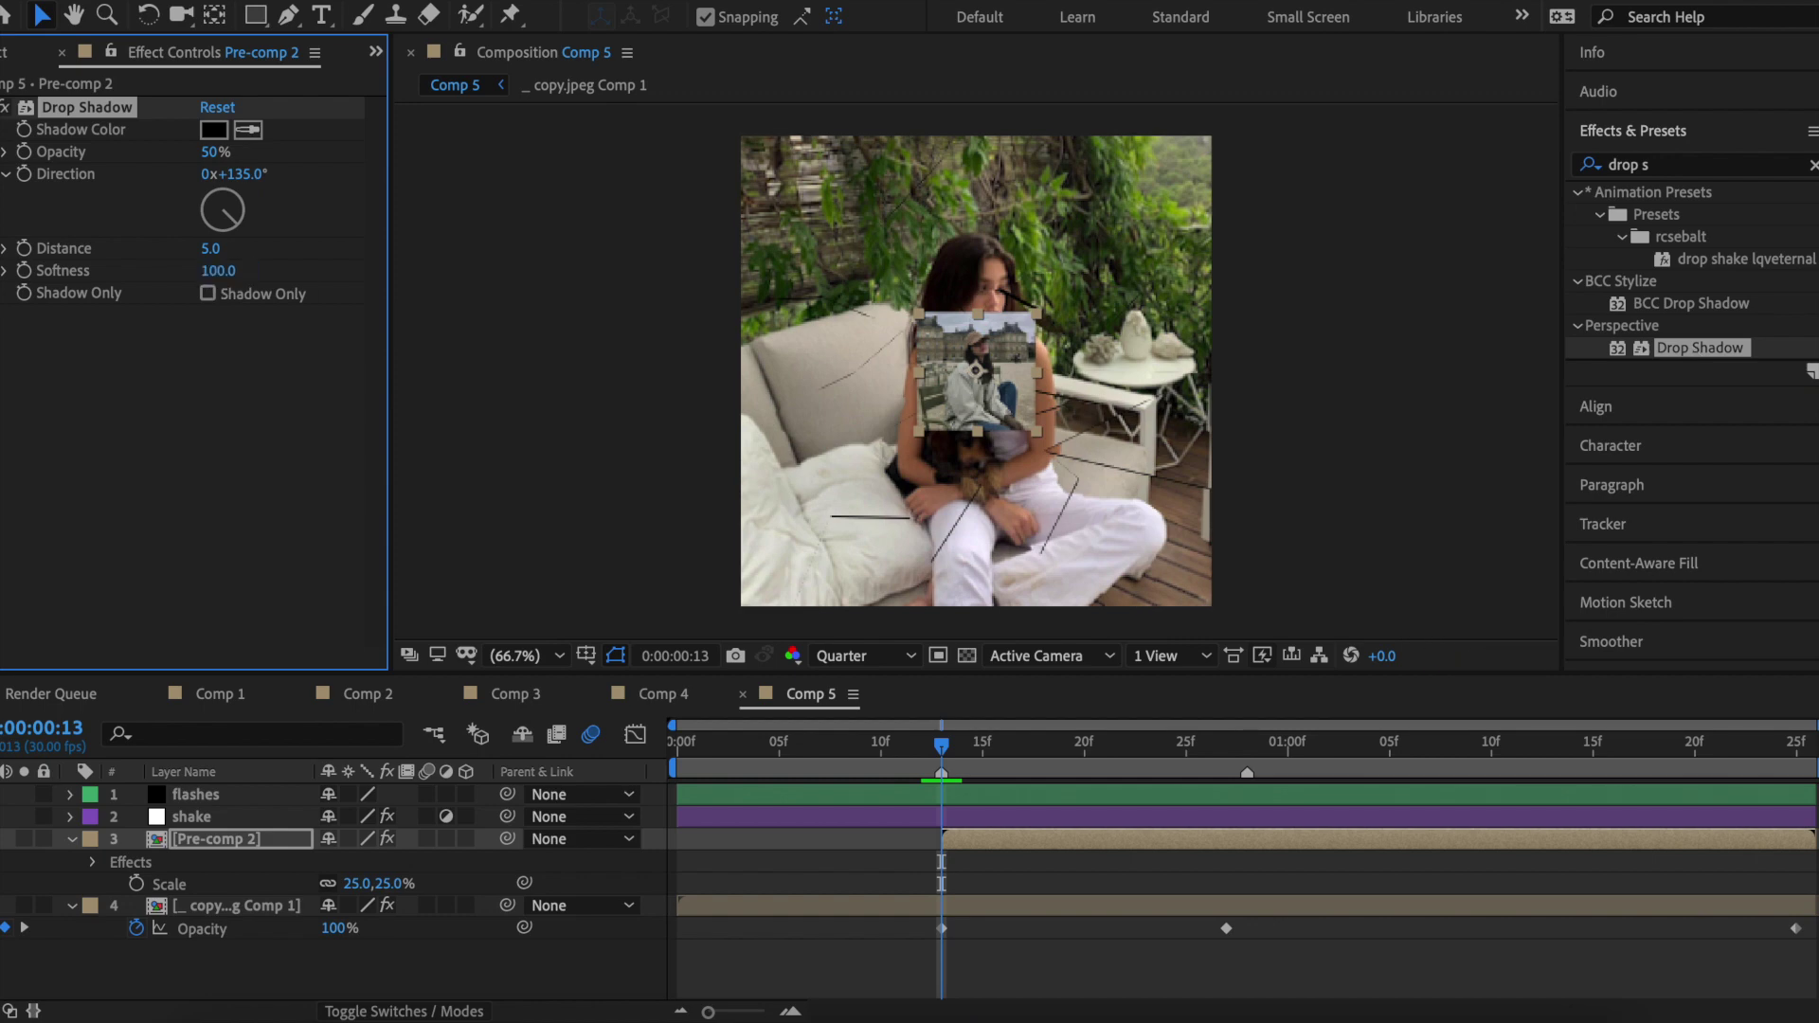
Add a full-frame rectangle mask to Pre-comp 2 and keyframe its path from a thin mid-frame line.
key("s")
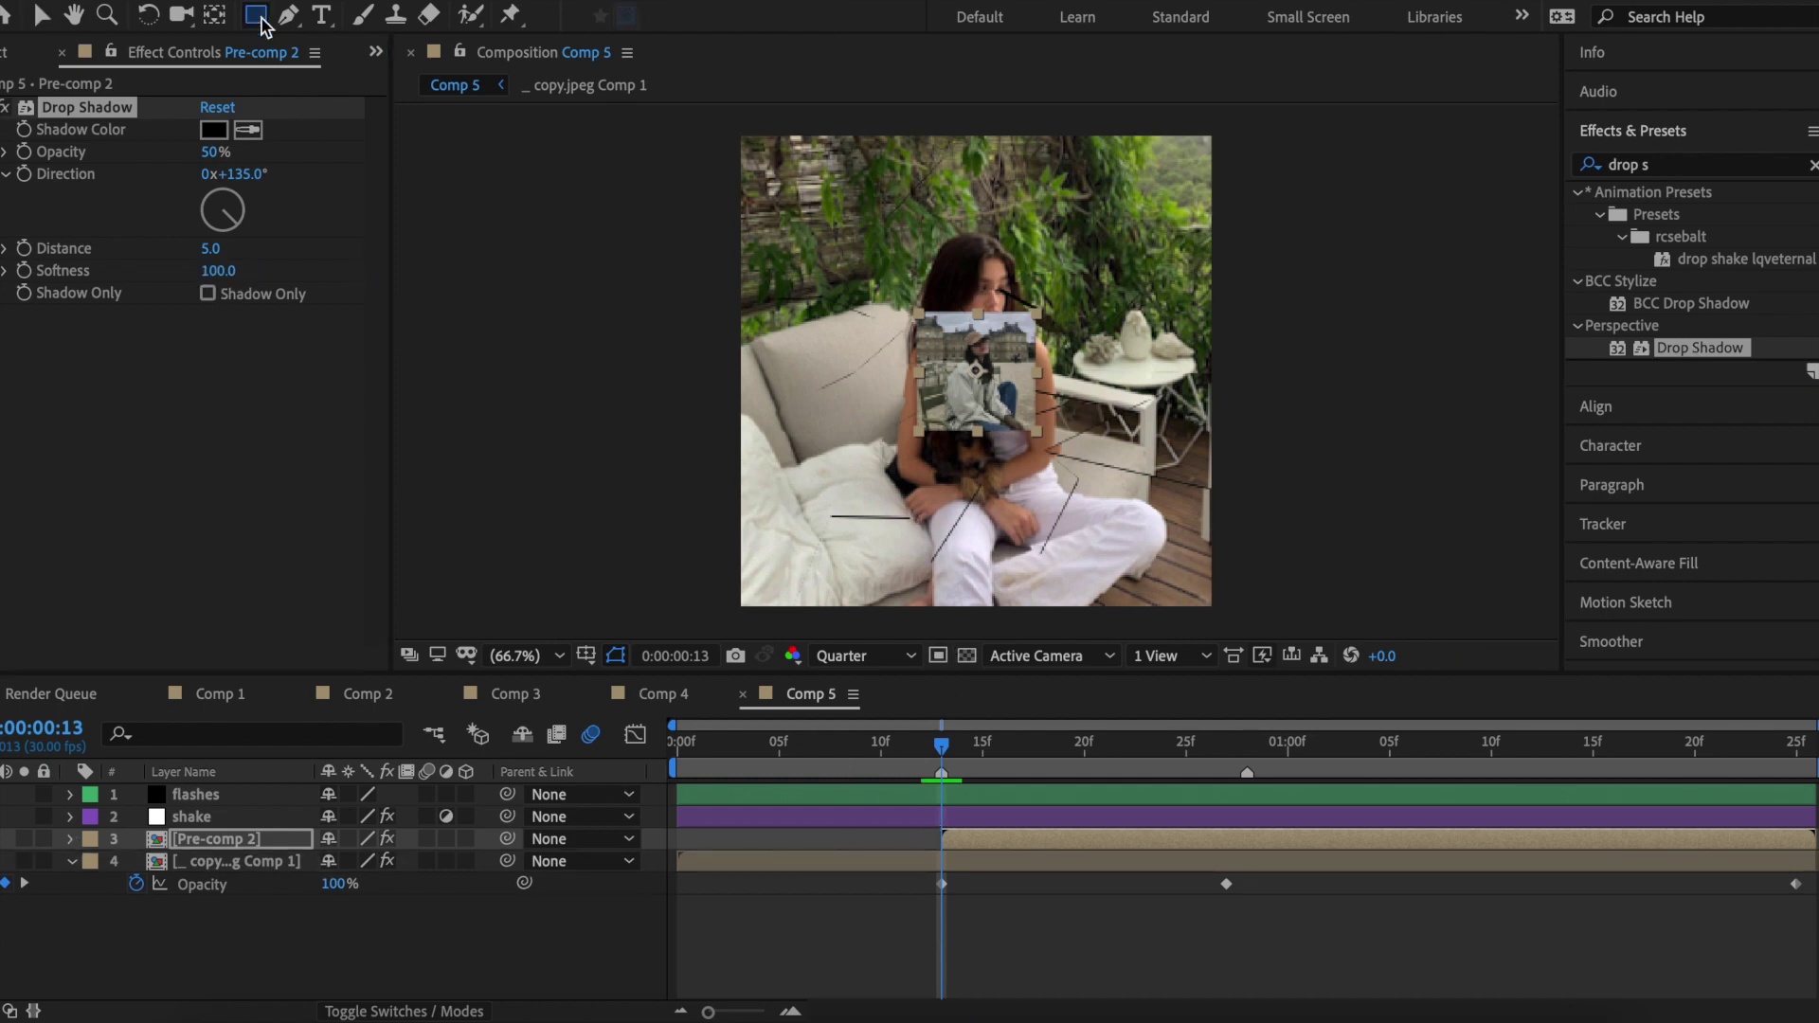
double_click(255, 14)
left_click(586, 656)
left_click(663, 710)
left_click(158, 883)
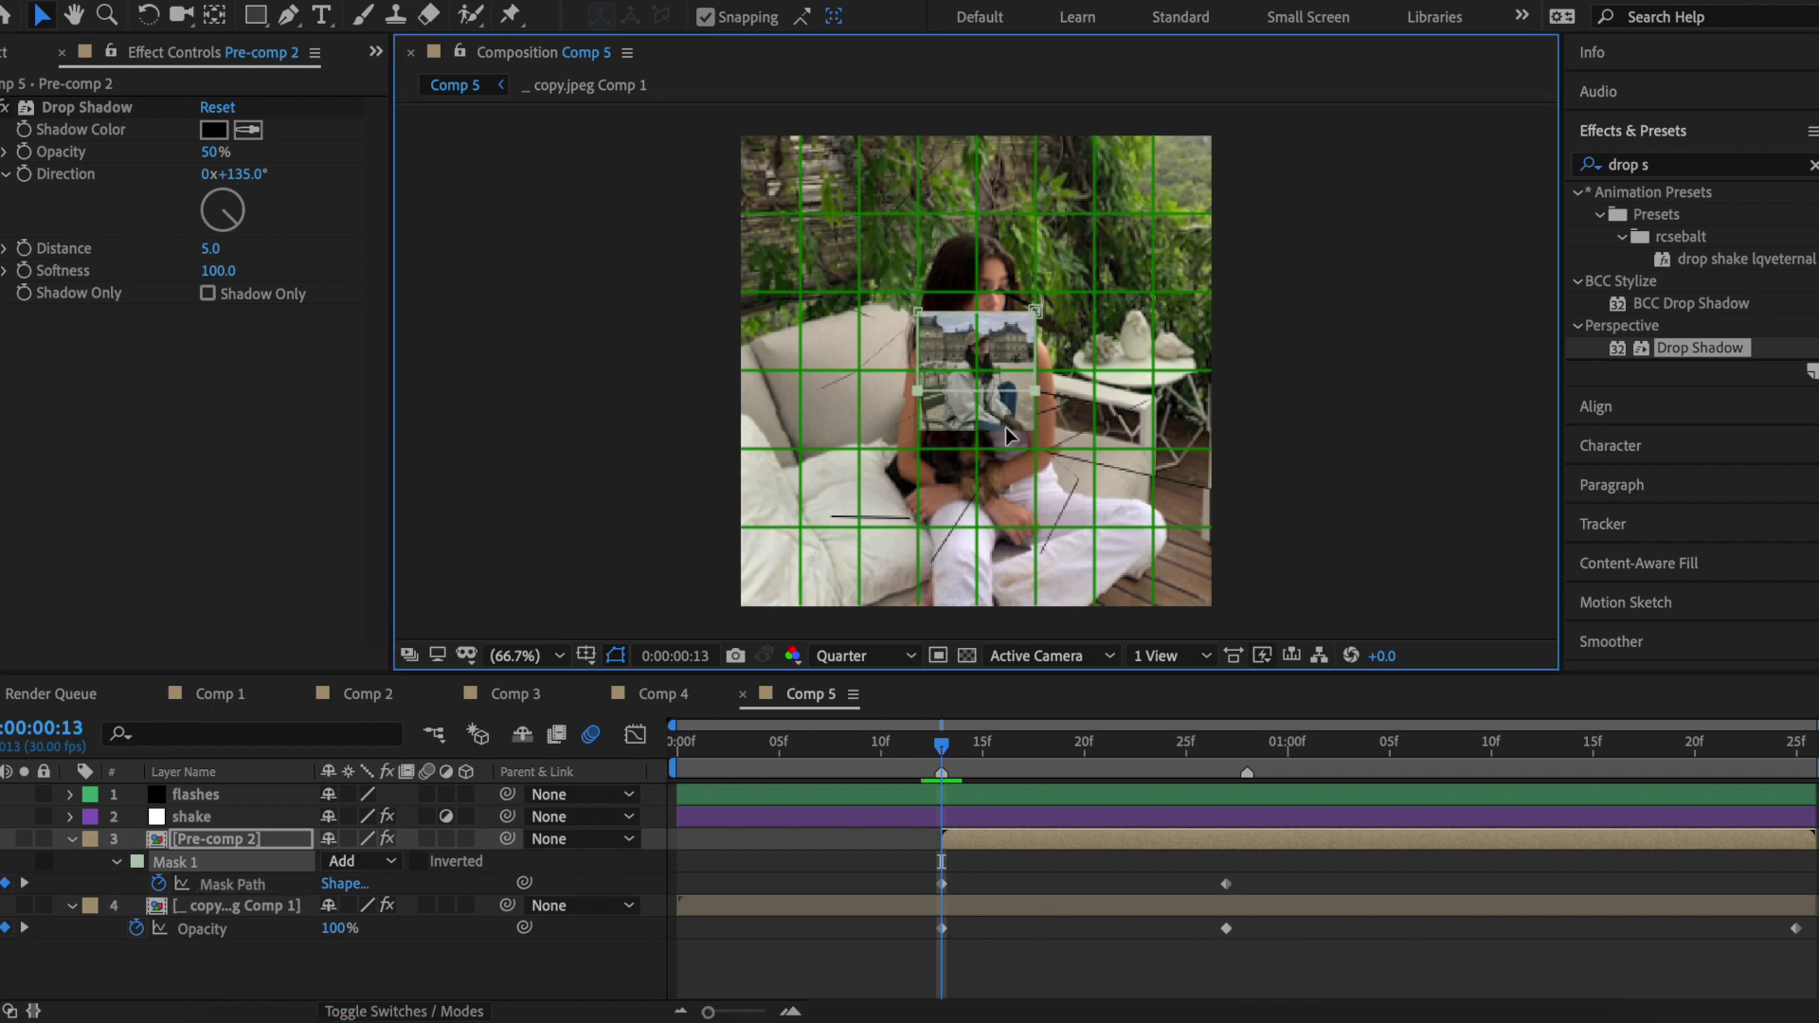
left_click_drag(1021, 431, 1023, 370)
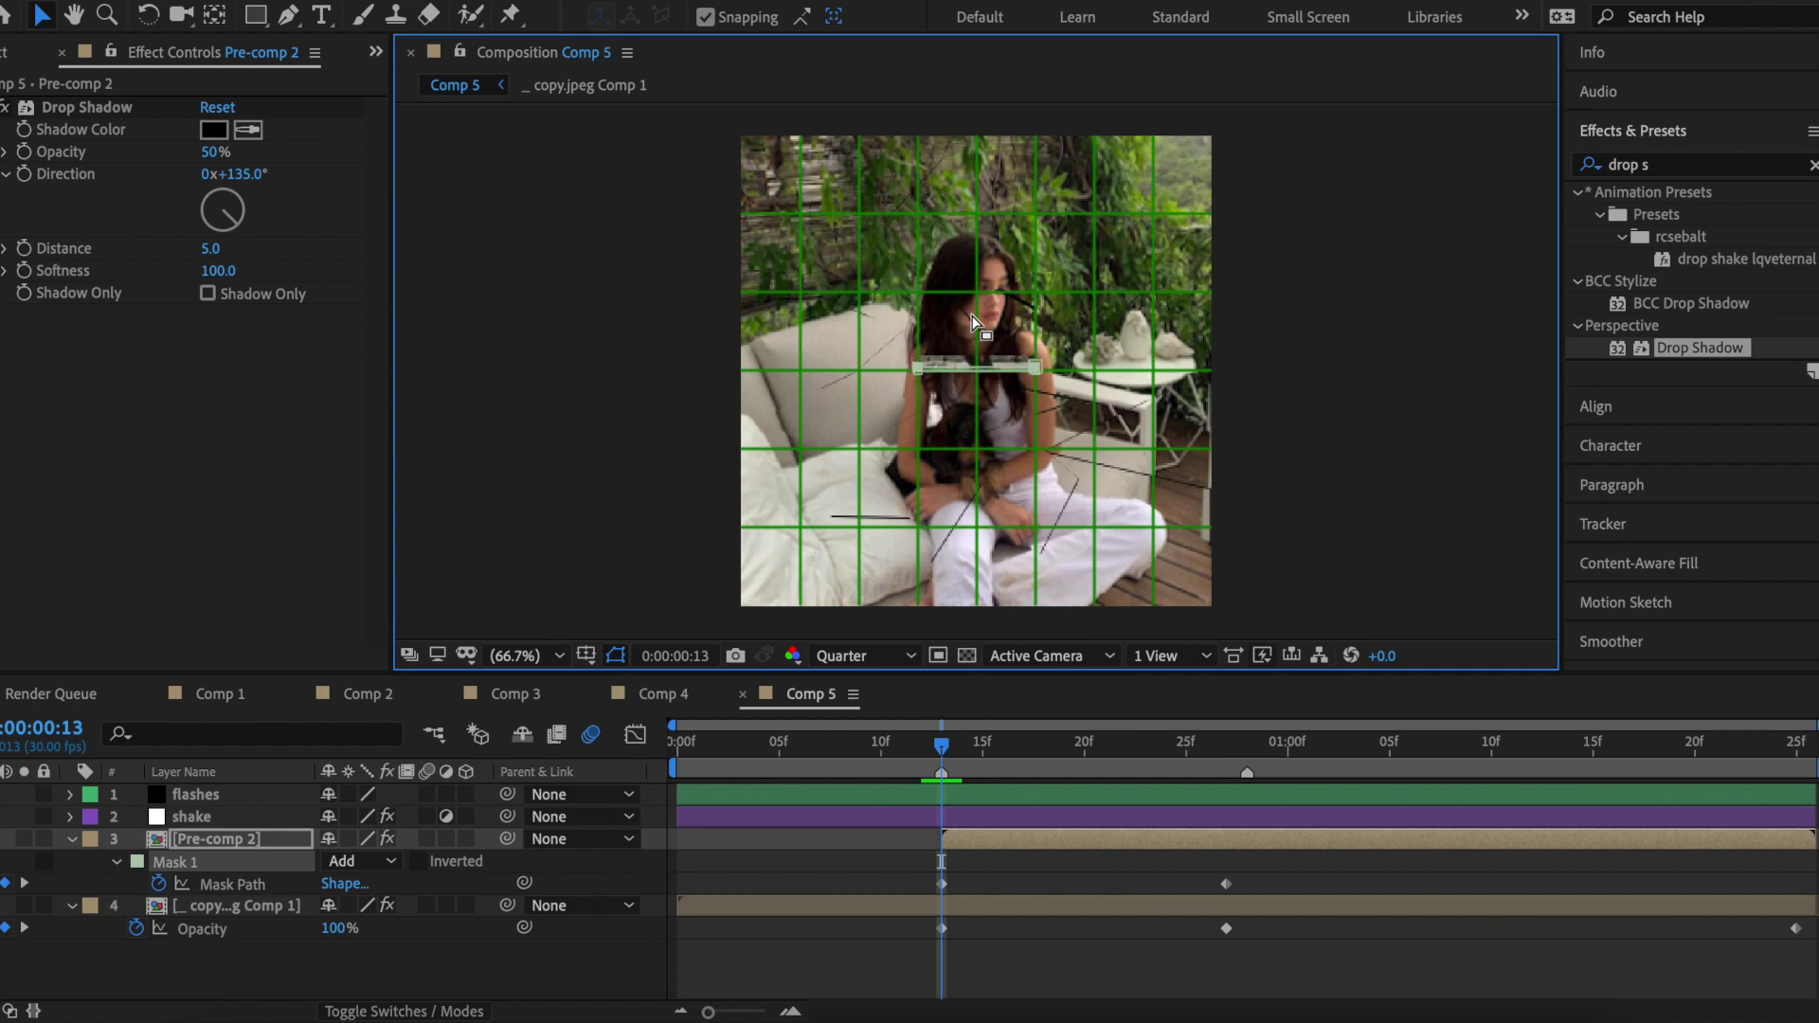
Ease both Mask Path keyframes in the Graph Editor and preview the wipe reveal.
left_click(285, 886)
left_click(635, 734)
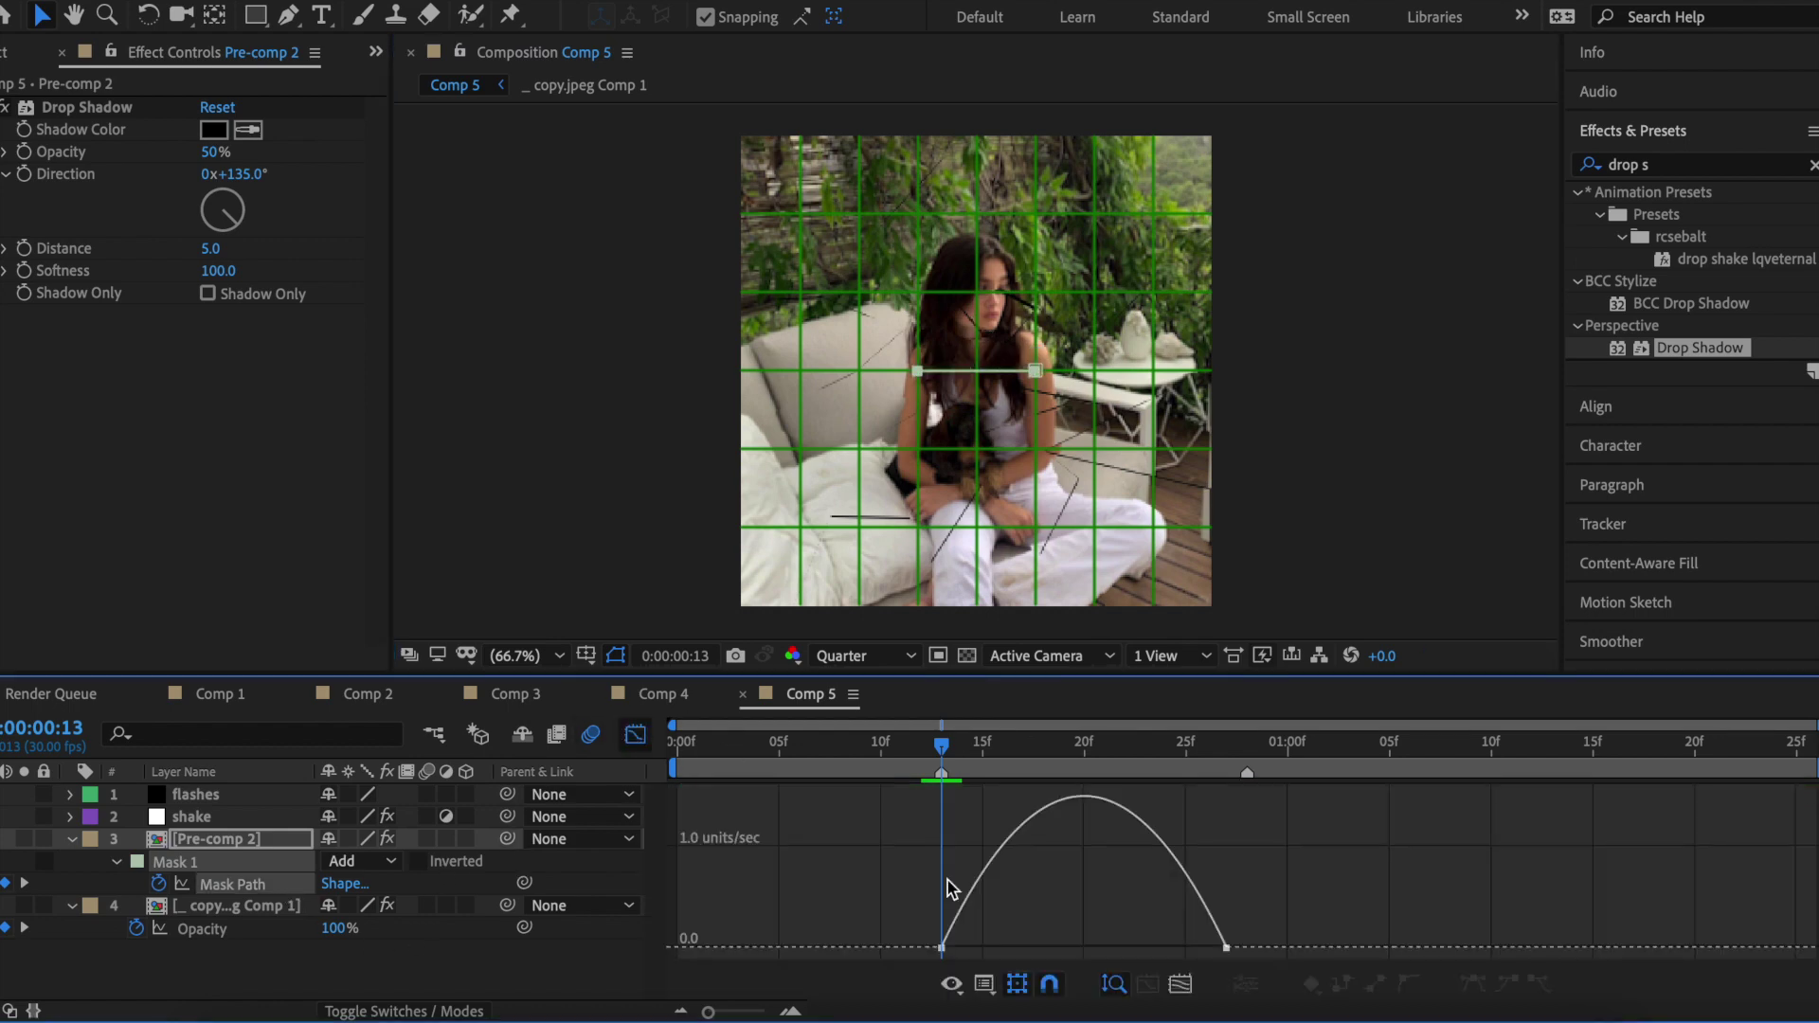
left_click_drag(1036, 948, 960, 948)
left_click_drag(1178, 947, 1093, 947)
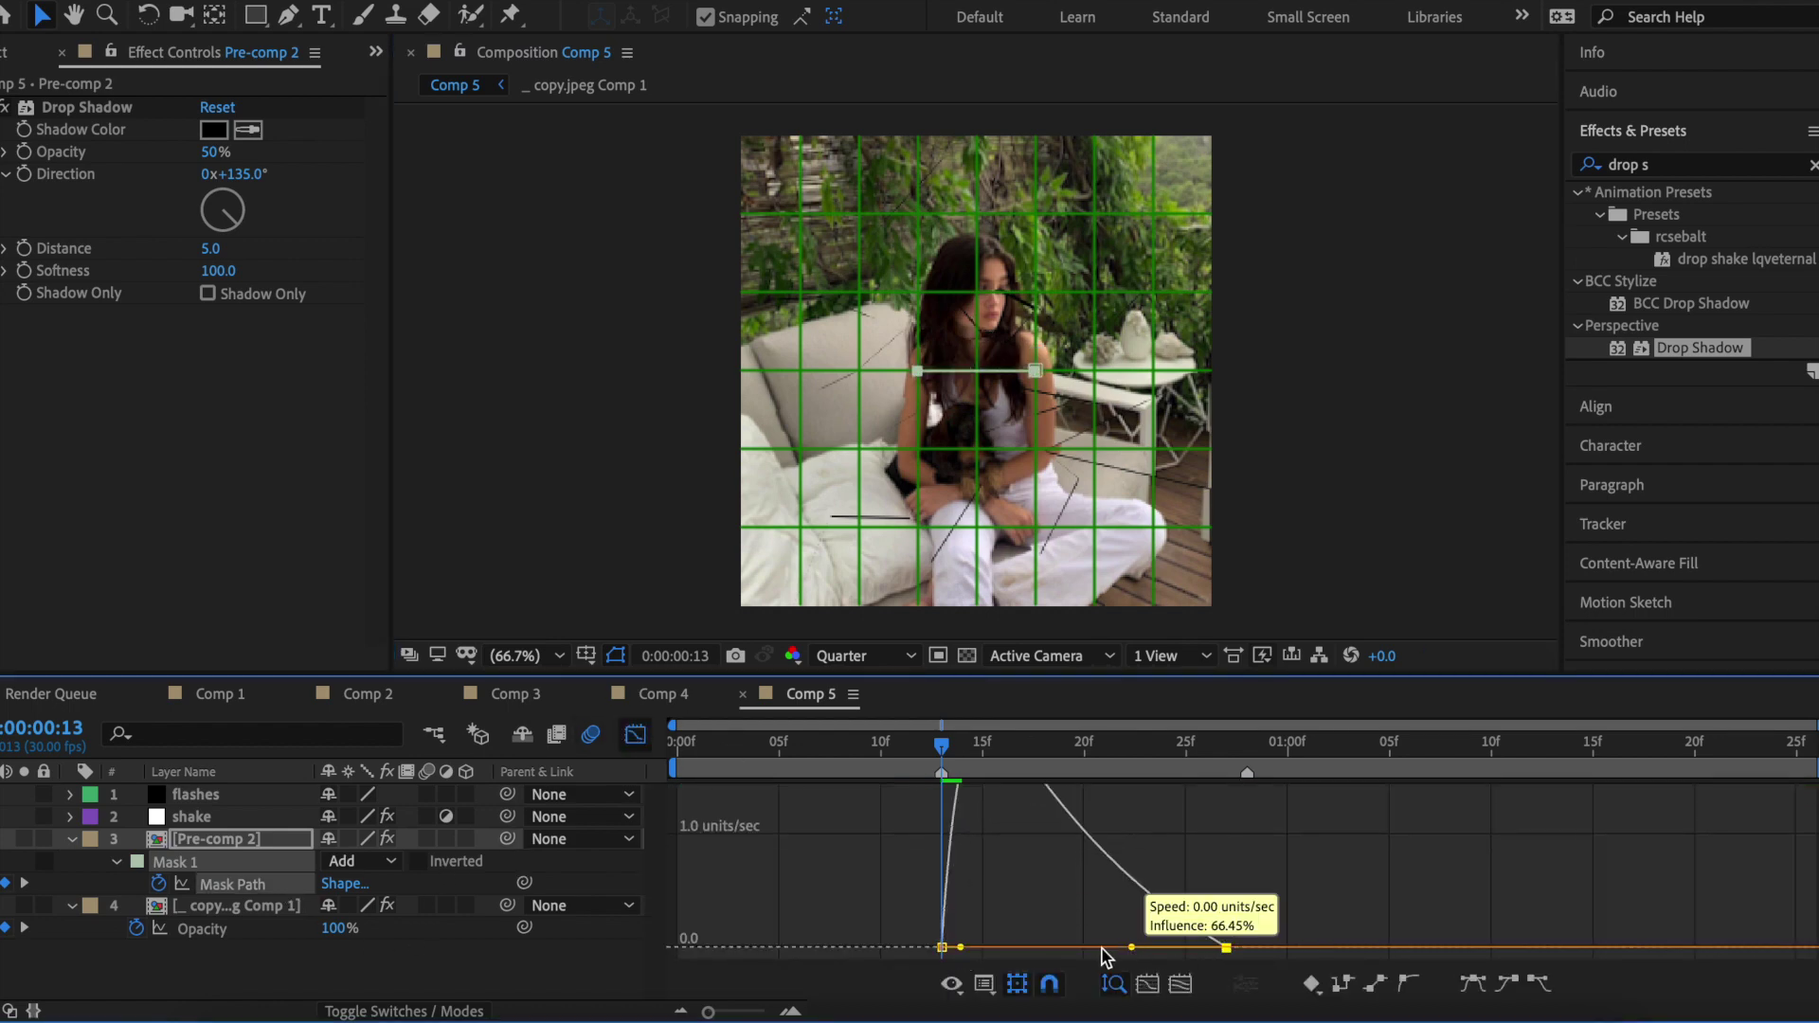
left_click(848, 744)
key("space")
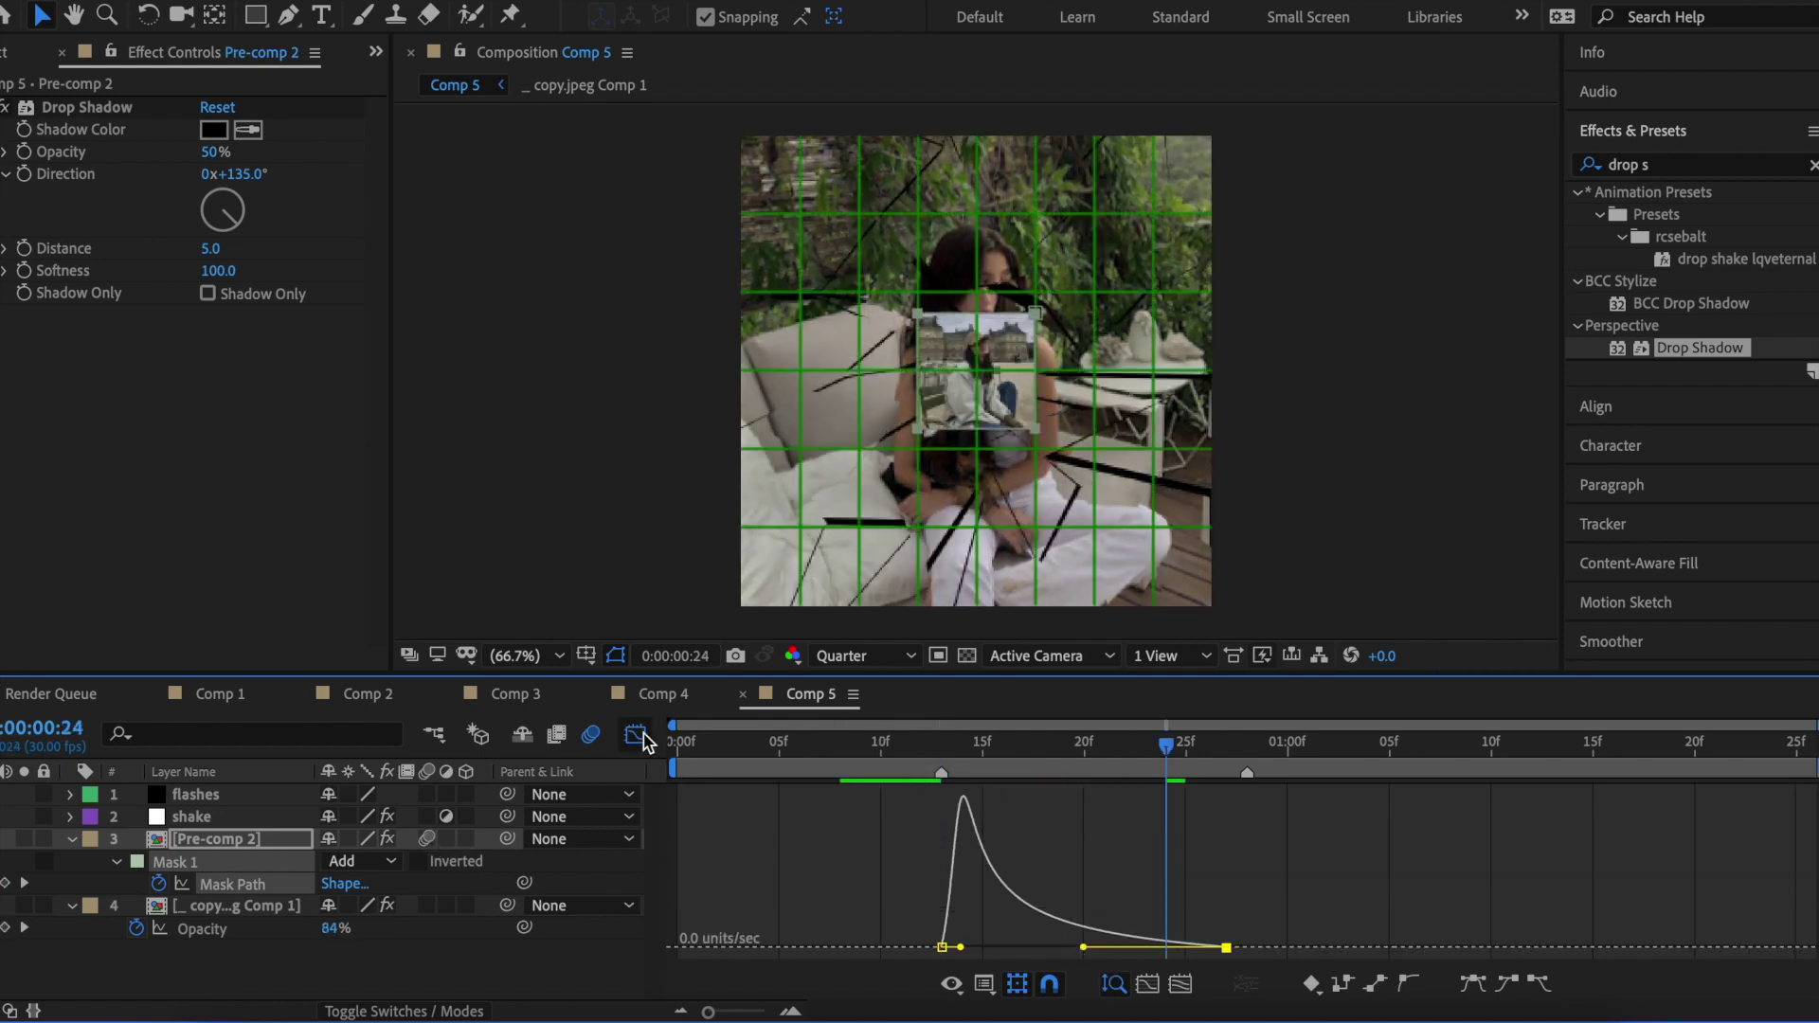
left_click(634, 734)
key("u")
key("j")
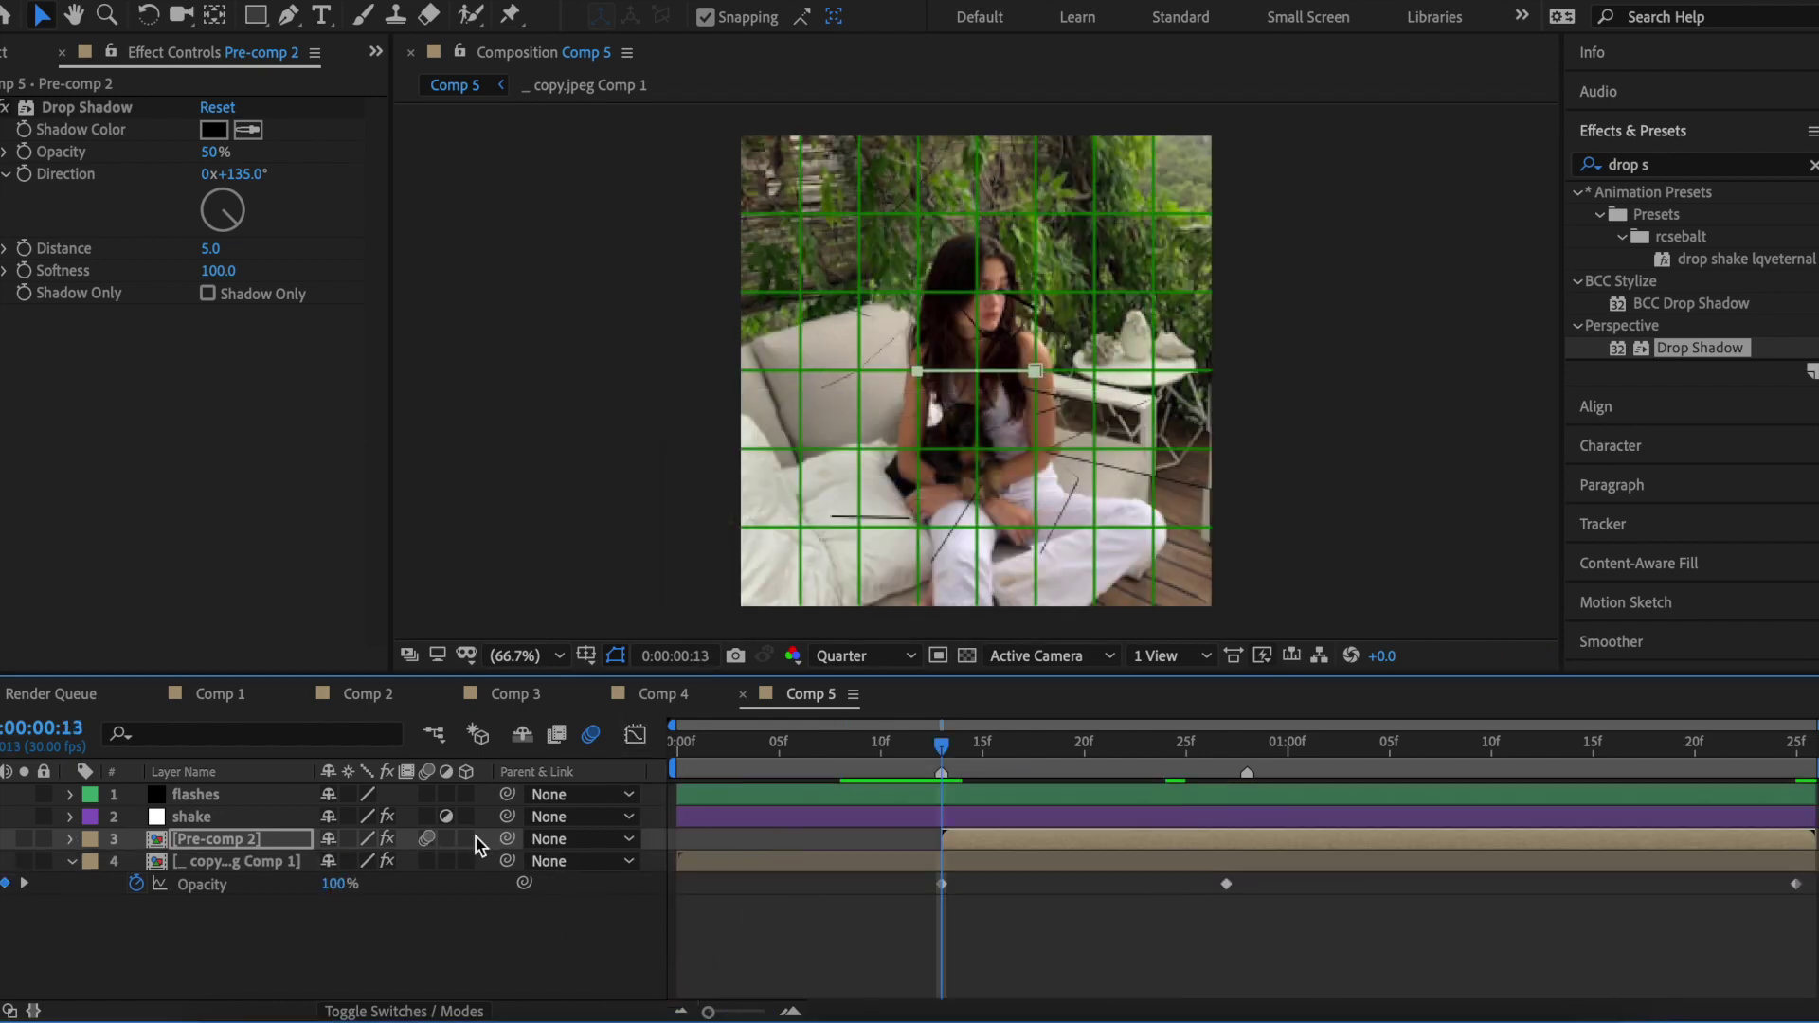
Keyframe Pre-comp 2's Scale 25→100% and Y Rotation 0→1x from frame 28 to the end.
key("r")
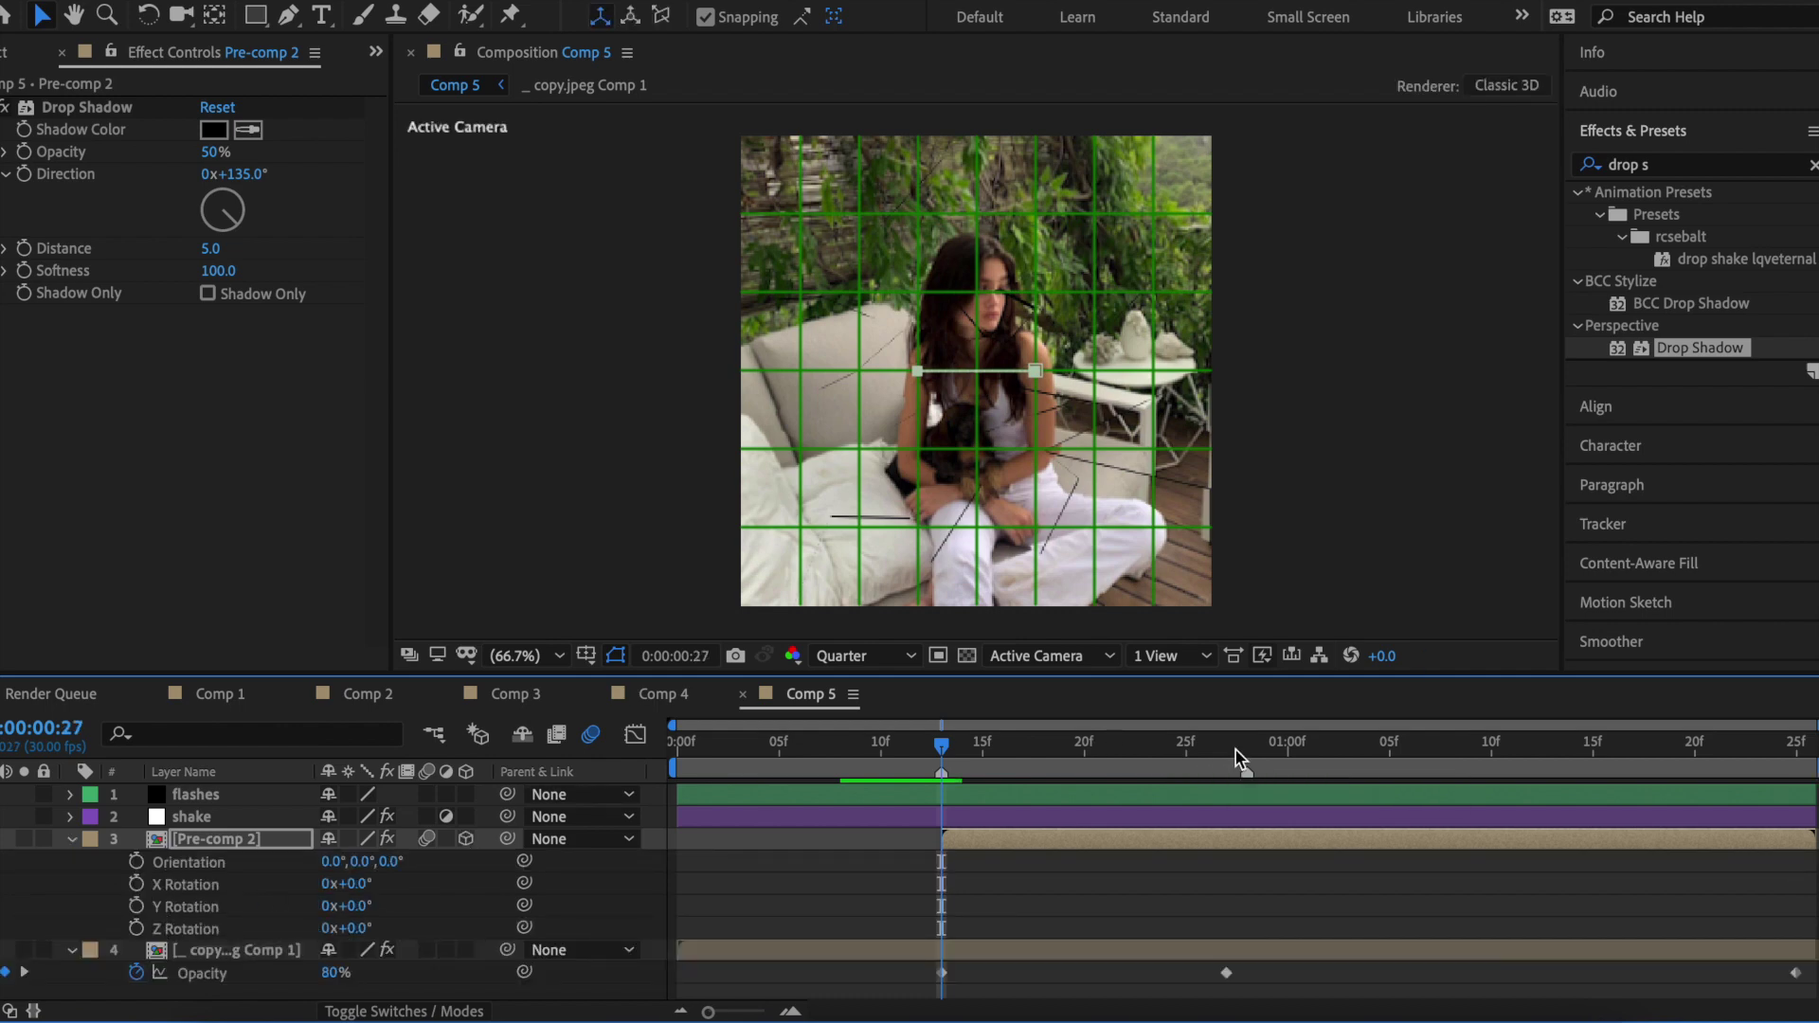
left_click(1240, 754)
left_click(585, 656)
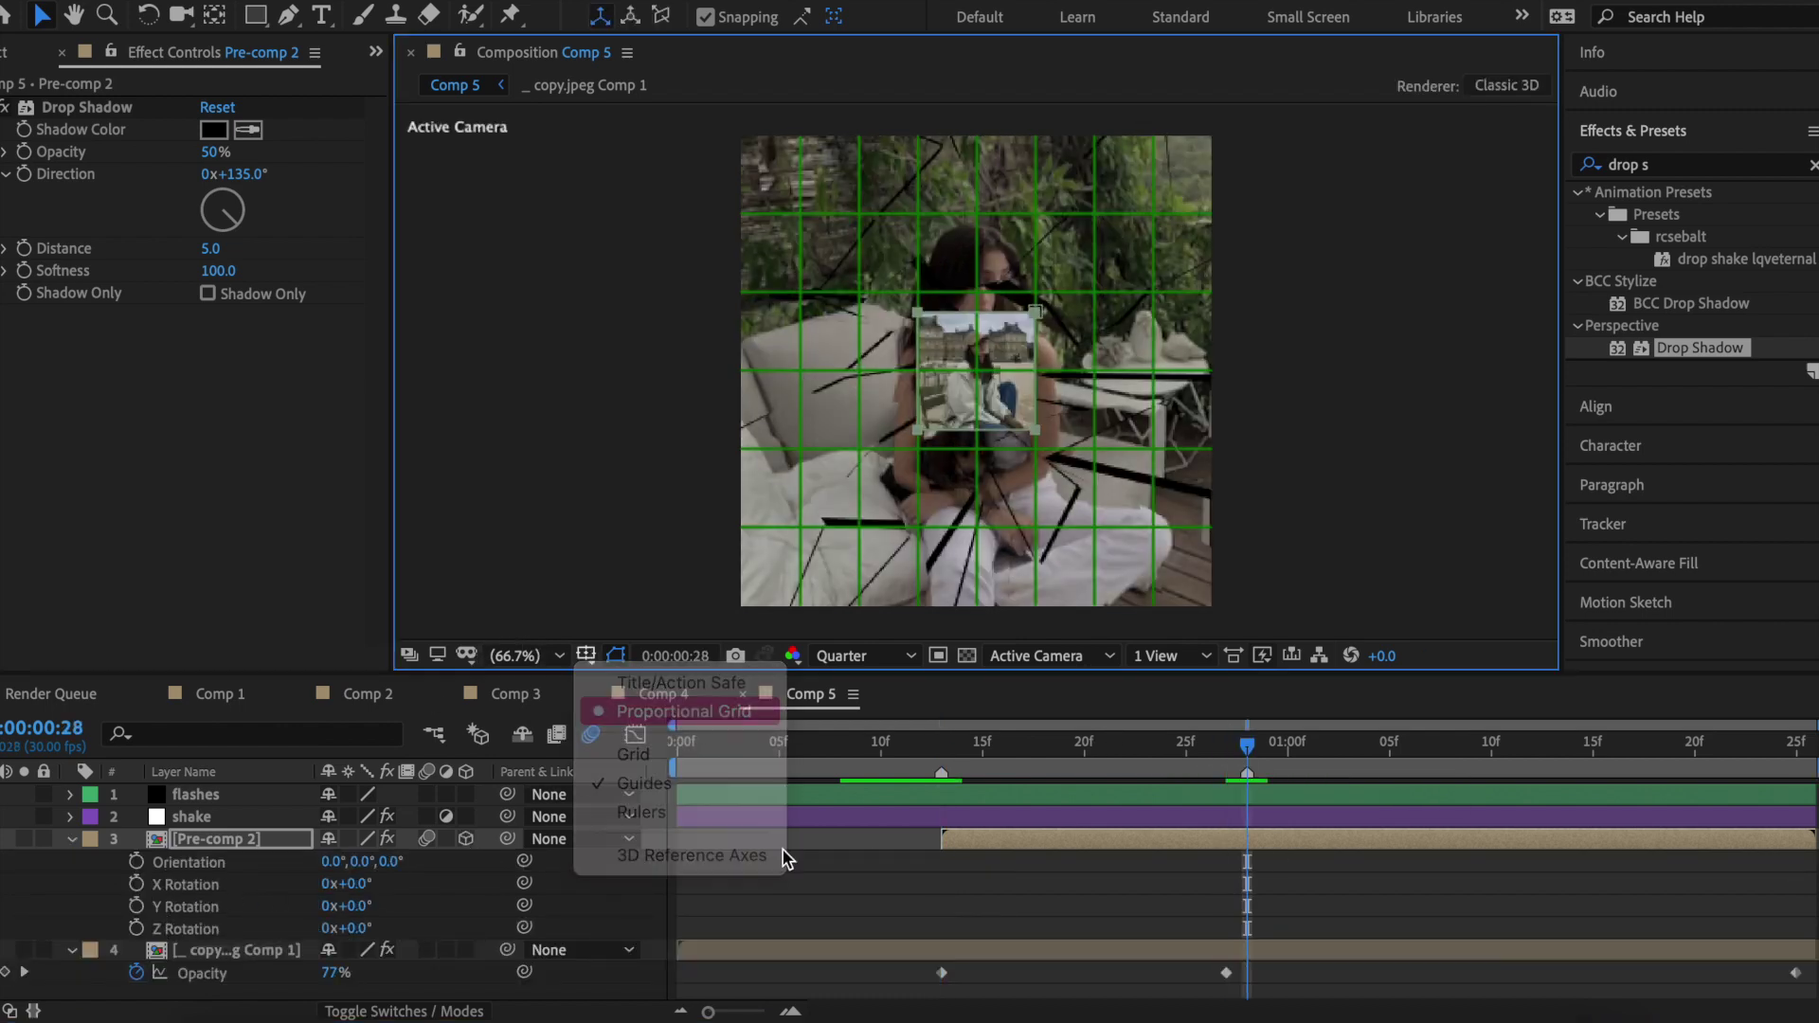
left_click(664, 597)
left_click(136, 906)
key("shift+s")
key("u")
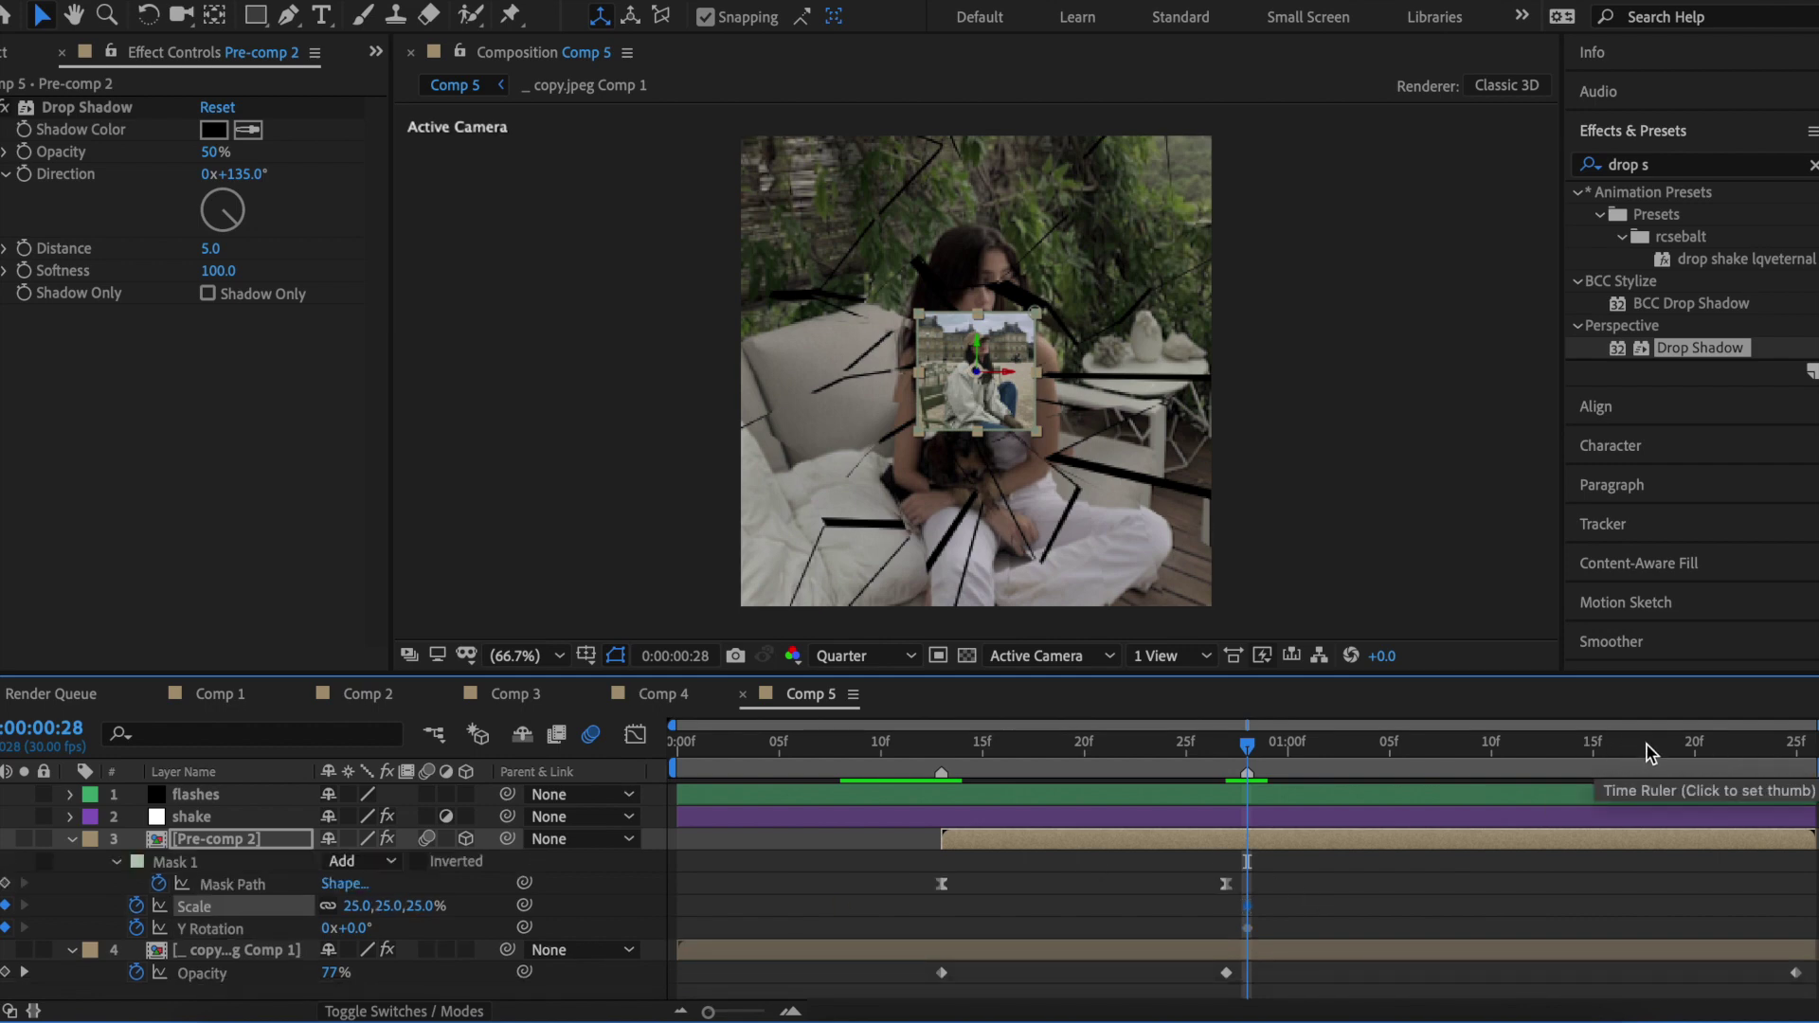
left_click(1671, 753)
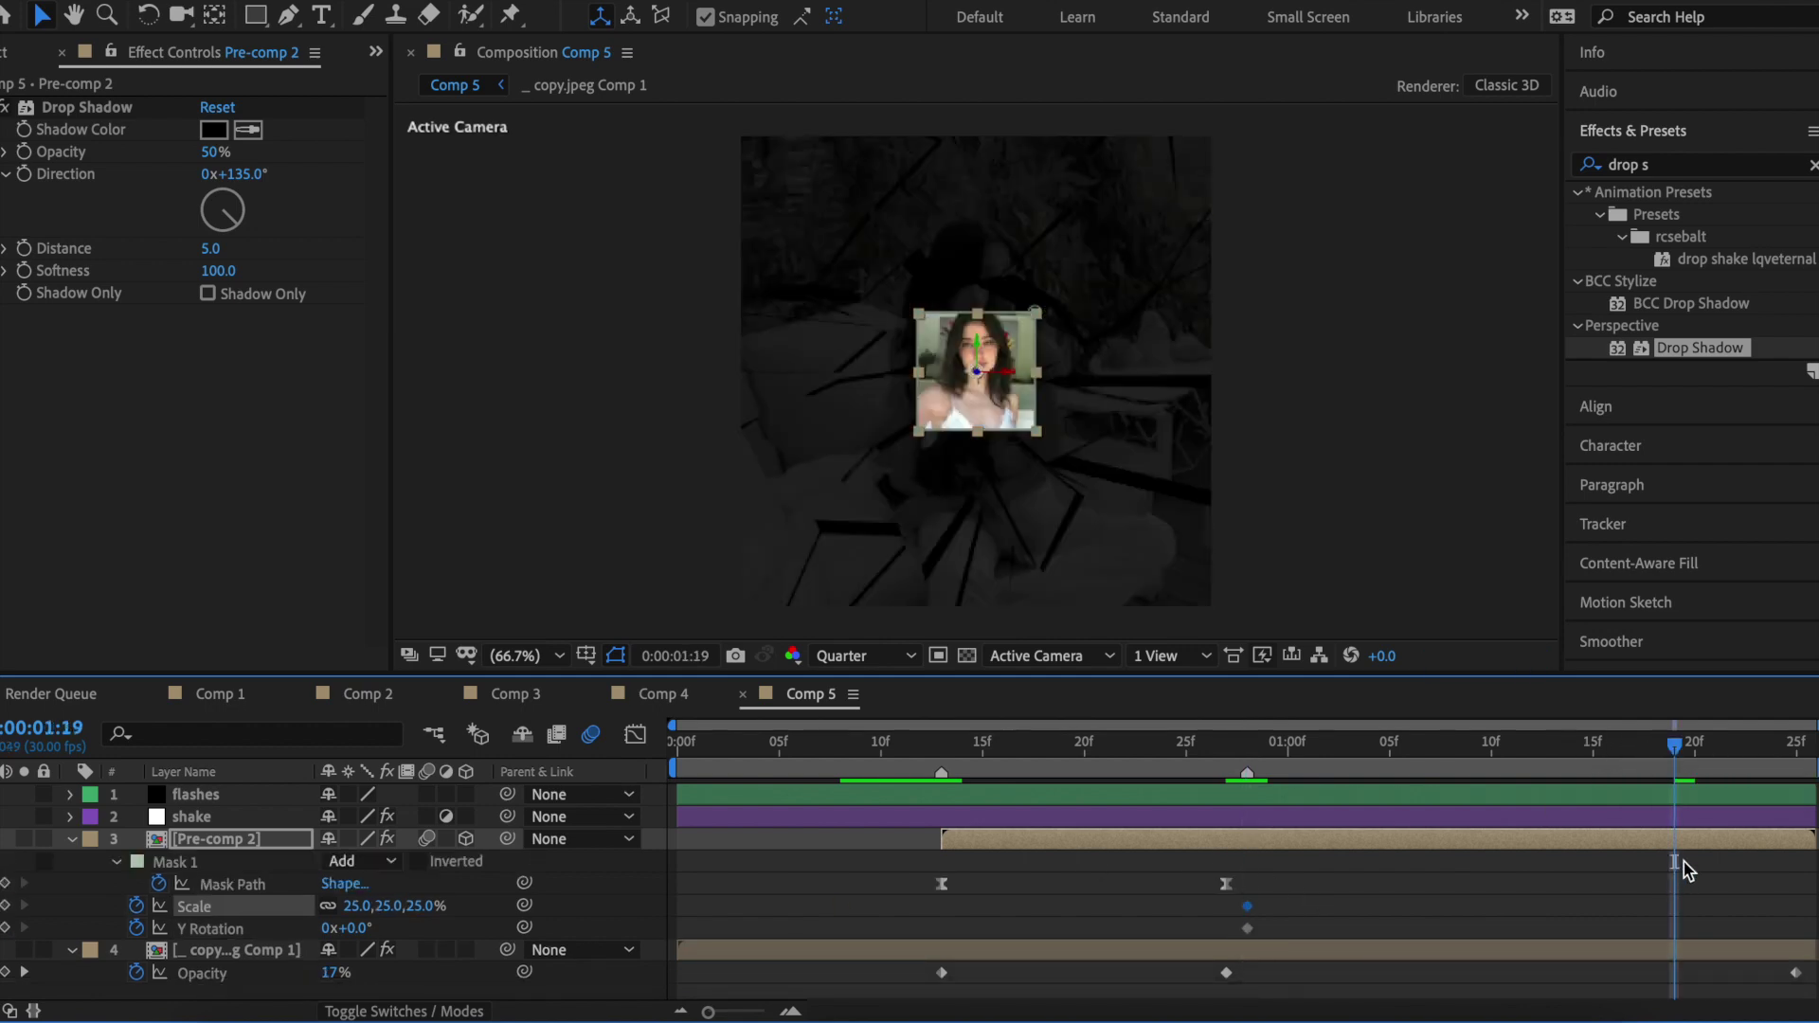
type("1")
key("Return")
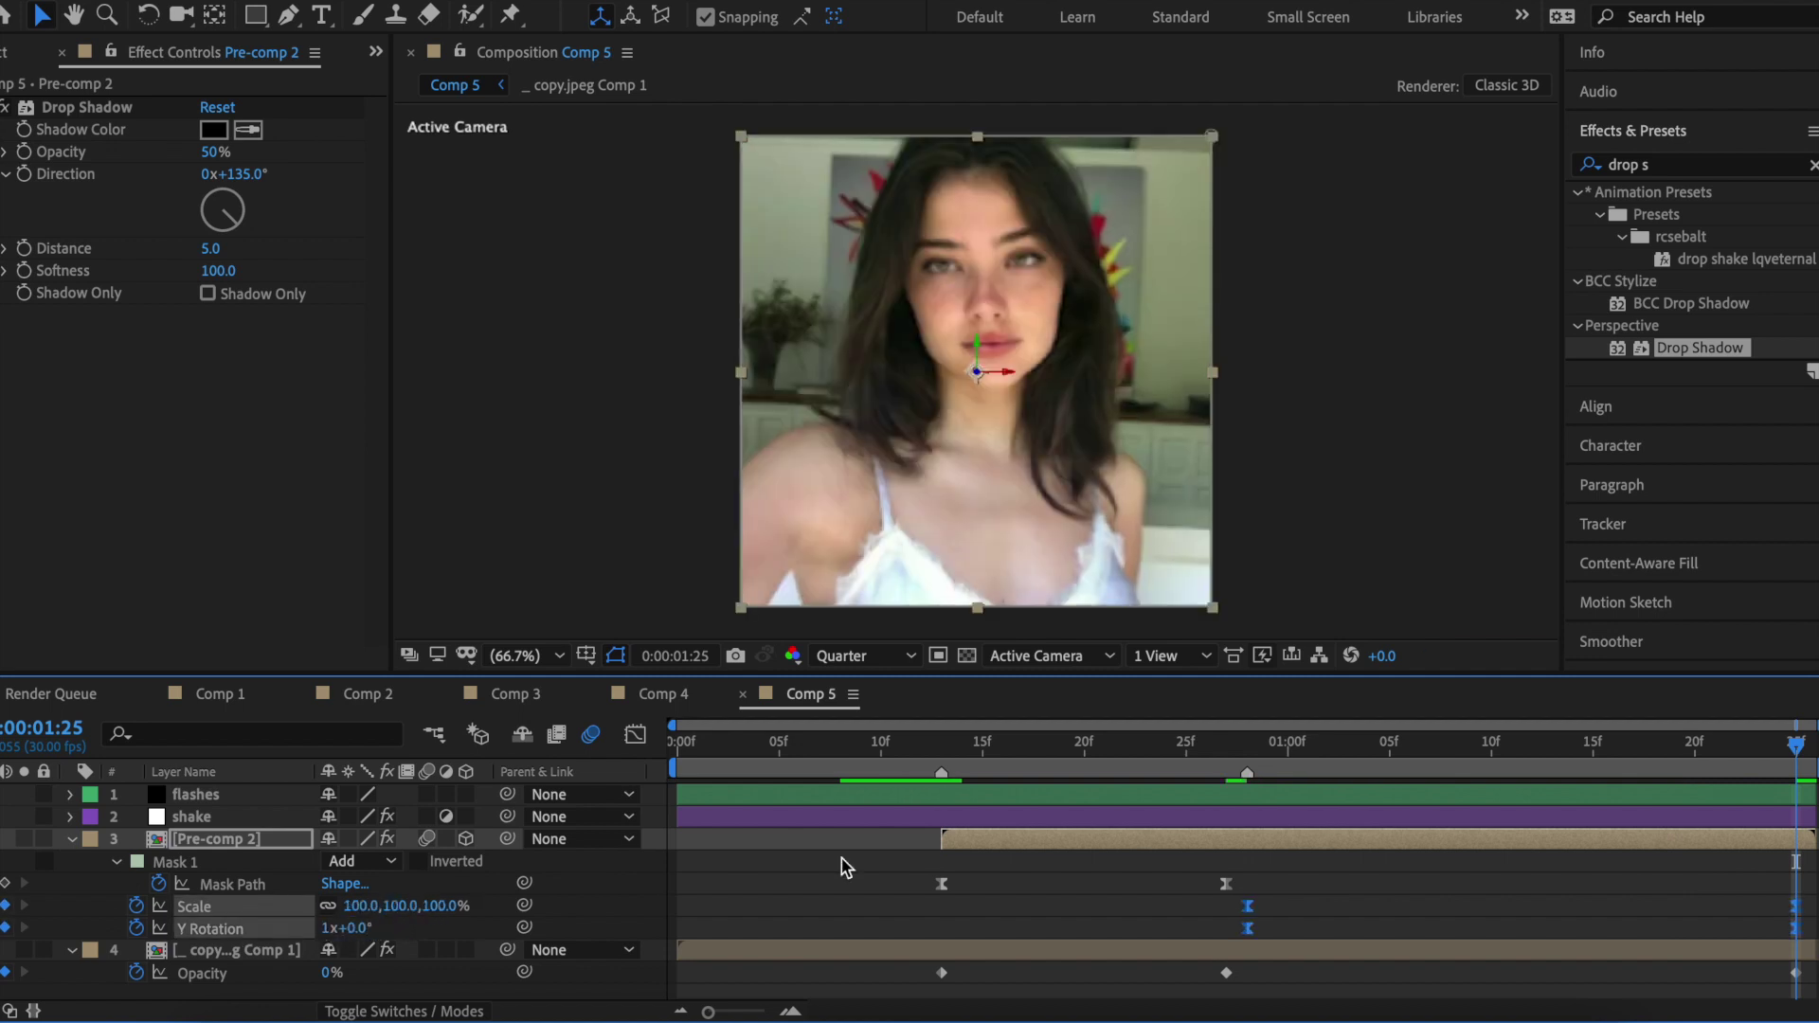
Ease the Scale and Y Rotation keyframes, then add an adjustment layer below the shake layer.
left_click(194, 907)
left_click(636, 735)
left_click_drag(1260, 947, 1428, 947)
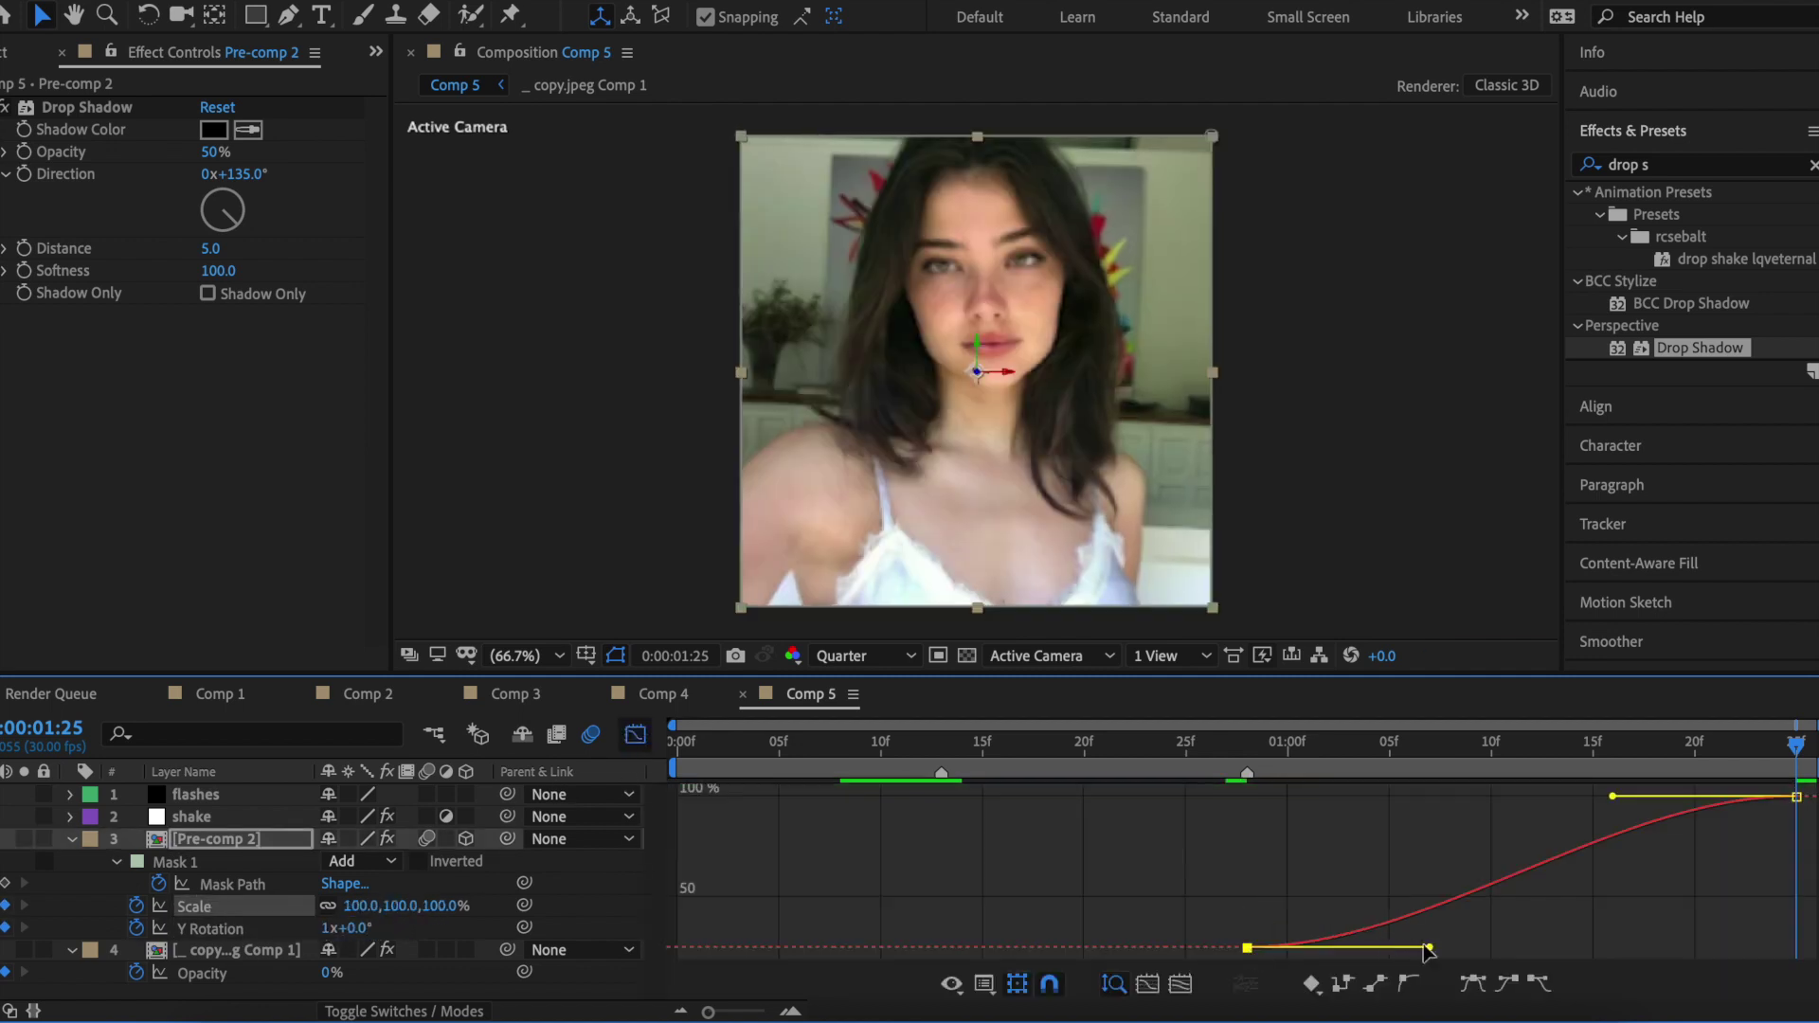
left_click_drag(1612, 797, 1312, 798)
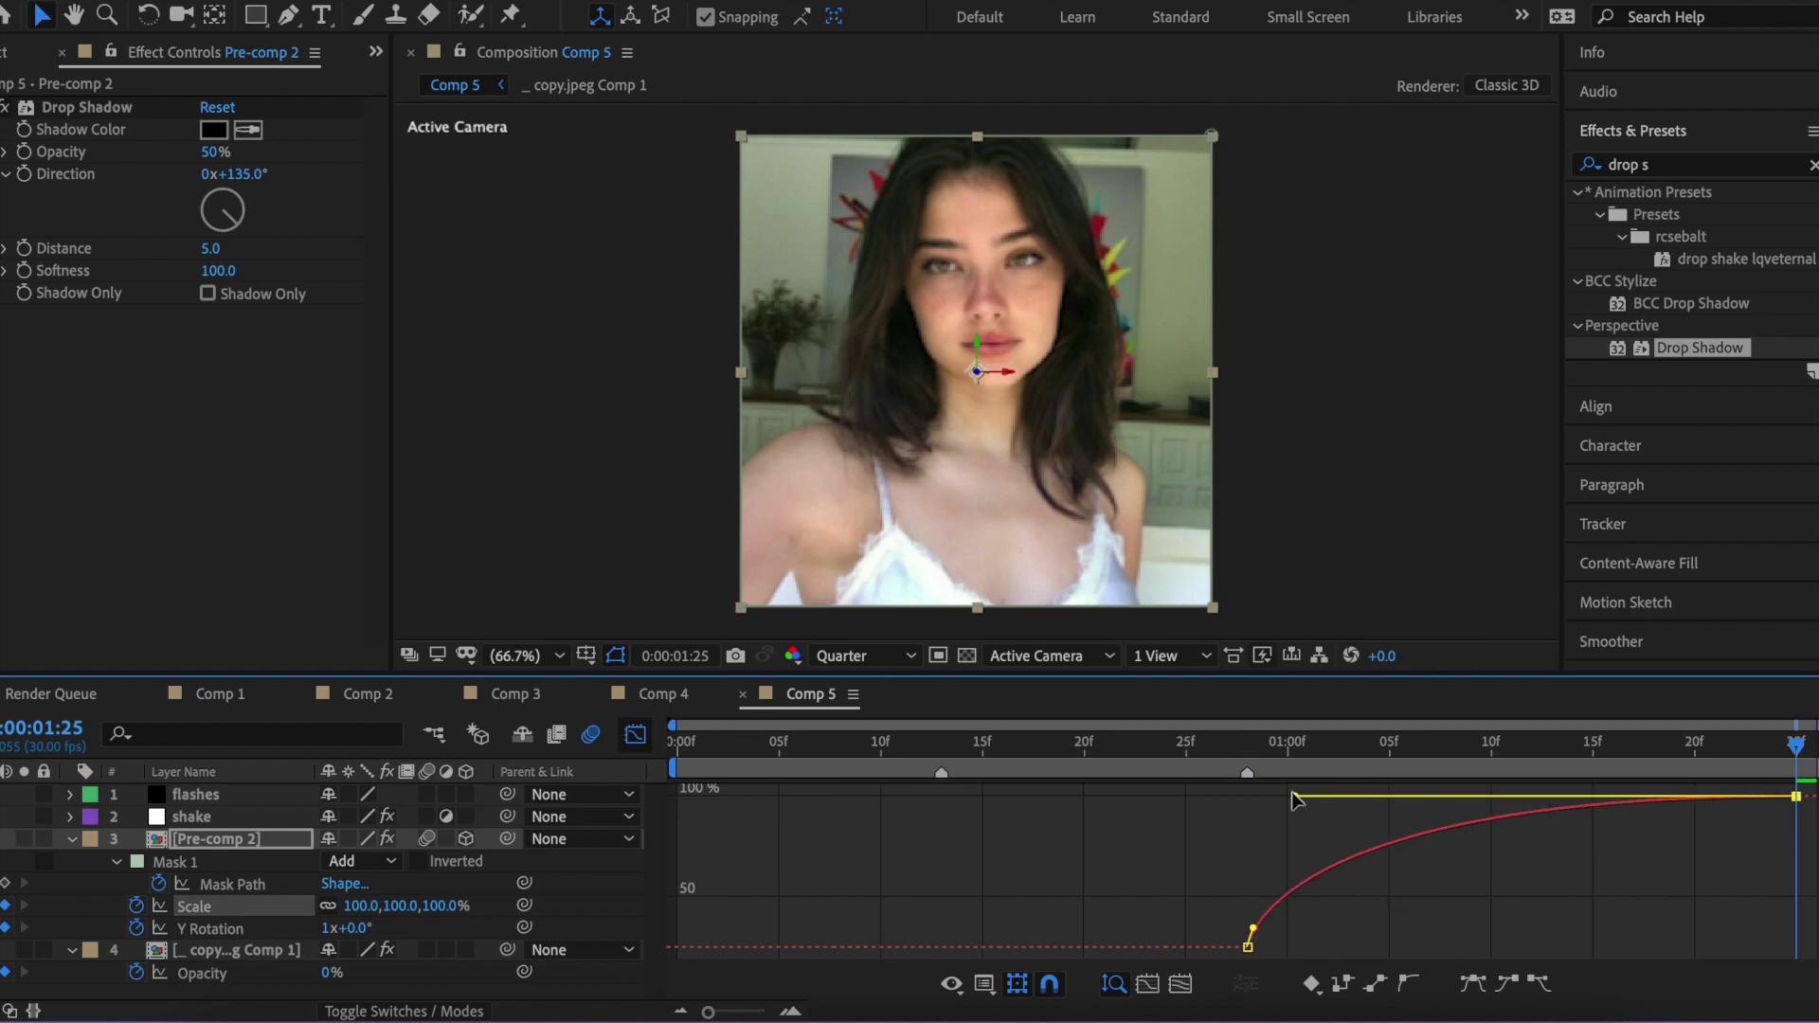
left_click(204, 928)
left_click_drag(1253, 933, 1431, 952)
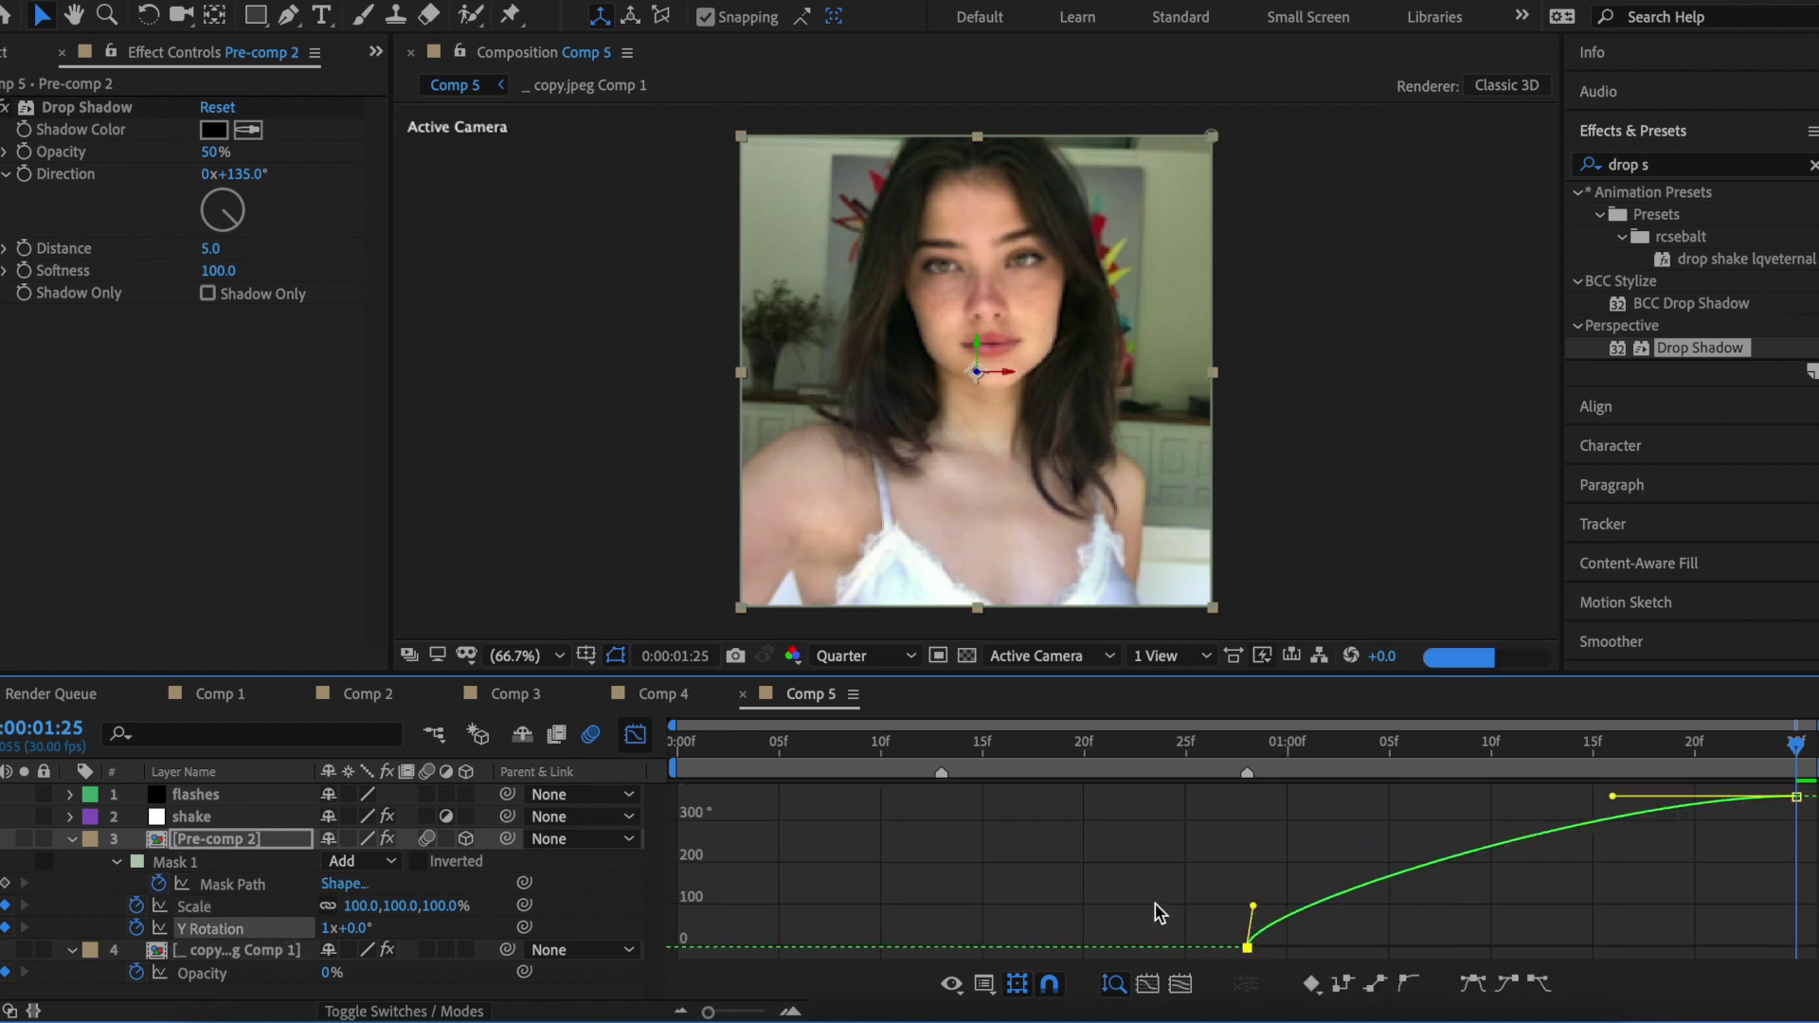
left_click_drag(1613, 798, 1307, 798)
key("shift+F3")
key("j")
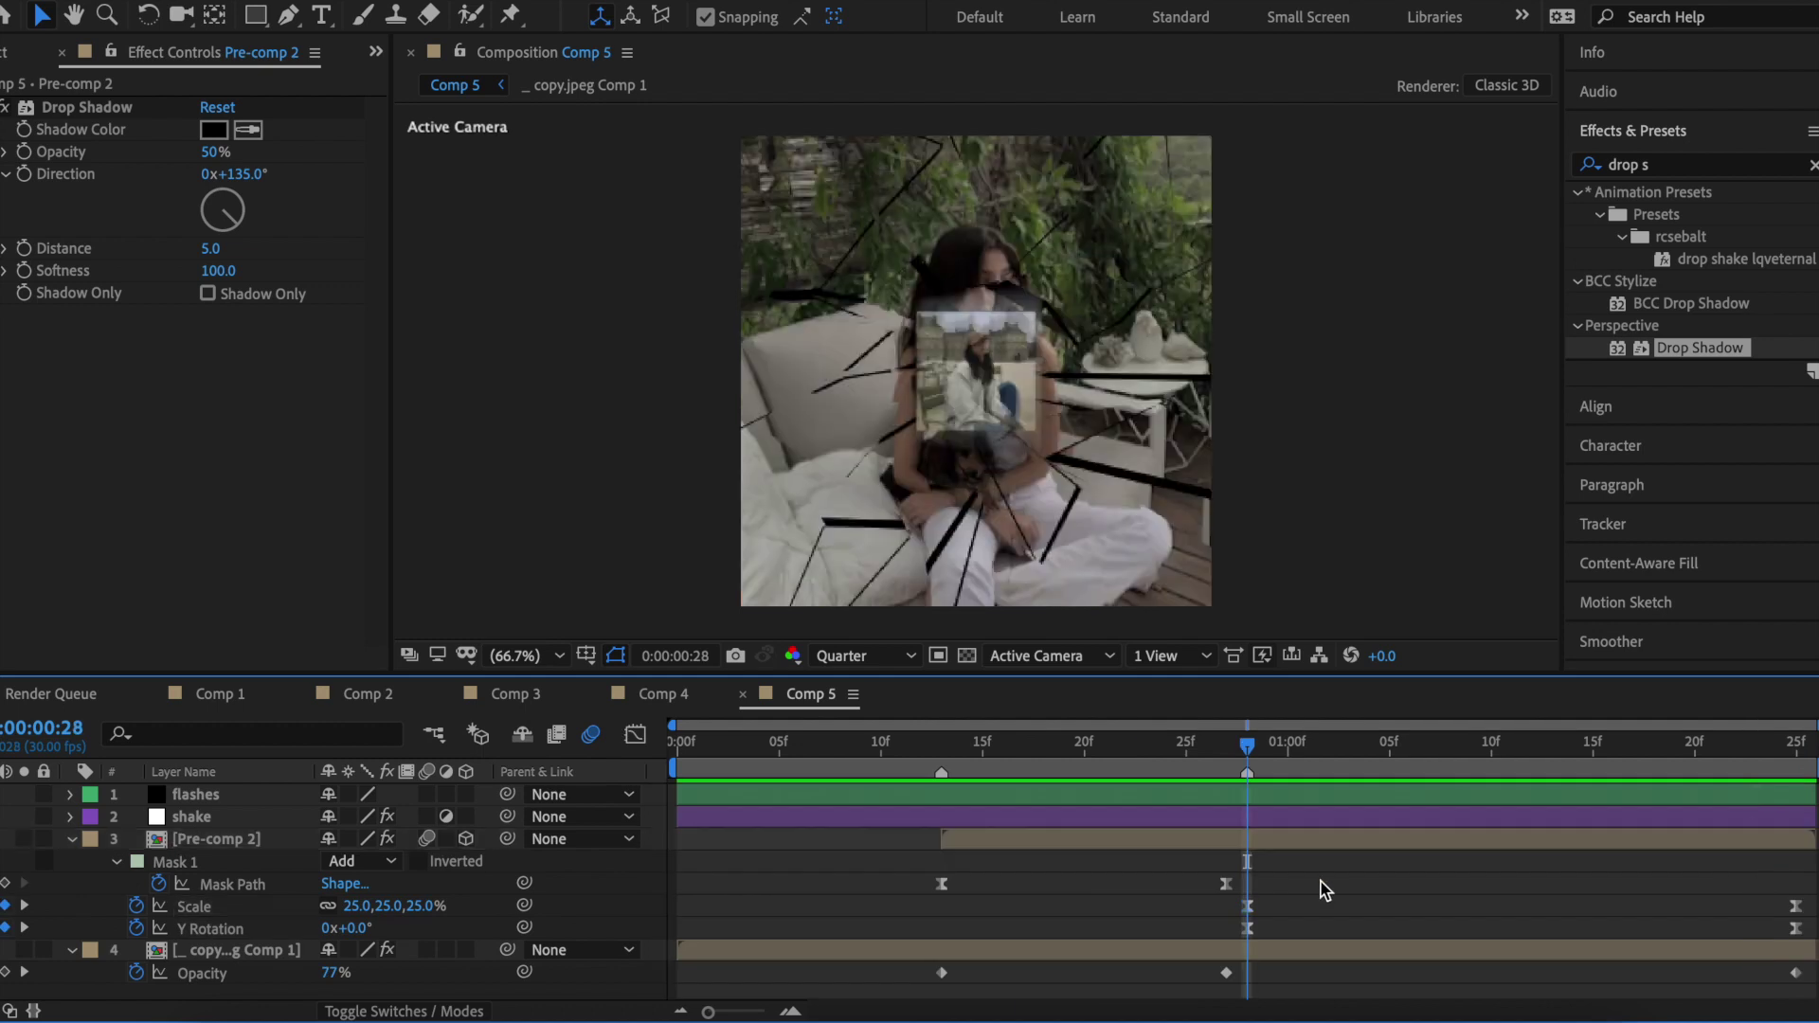
key("ctrl+alt+y")
left_click_drag(241, 794, 276, 850)
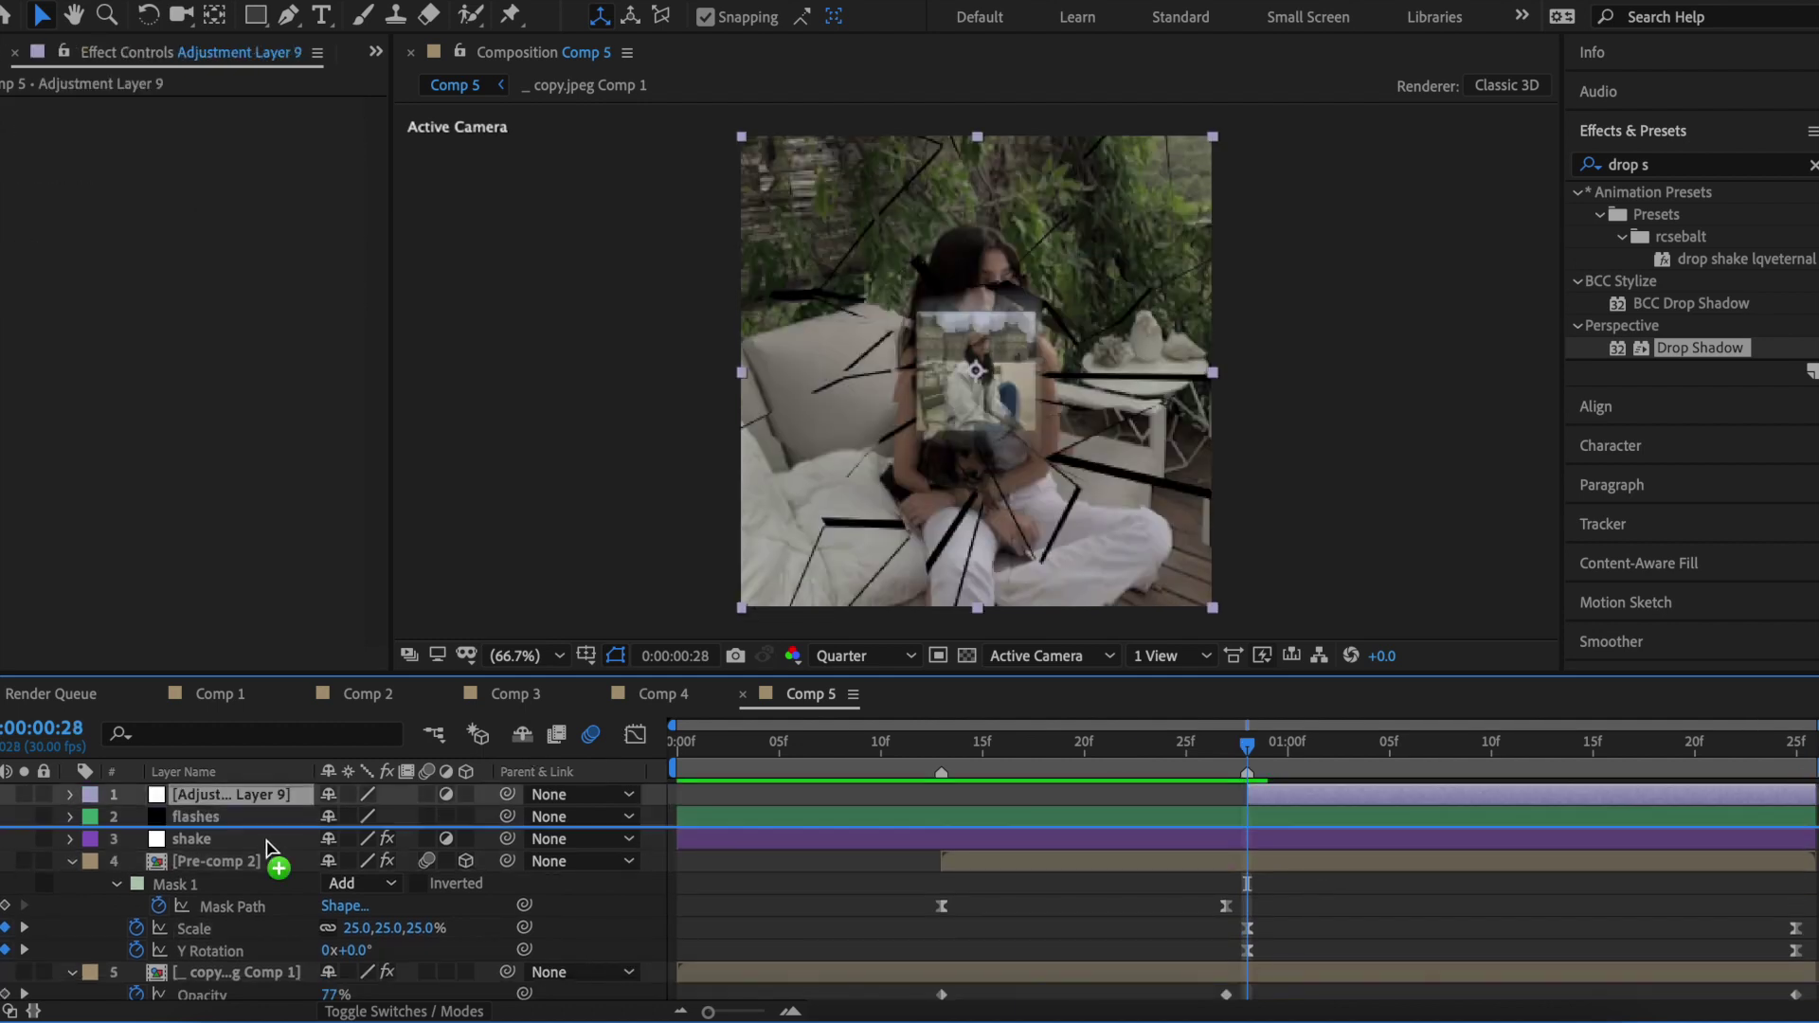
Apply S_Mosaic to Adjustment Layer 9 with a Pixel Frequency of 25.
triple_click(1683, 171)
type("mosai")
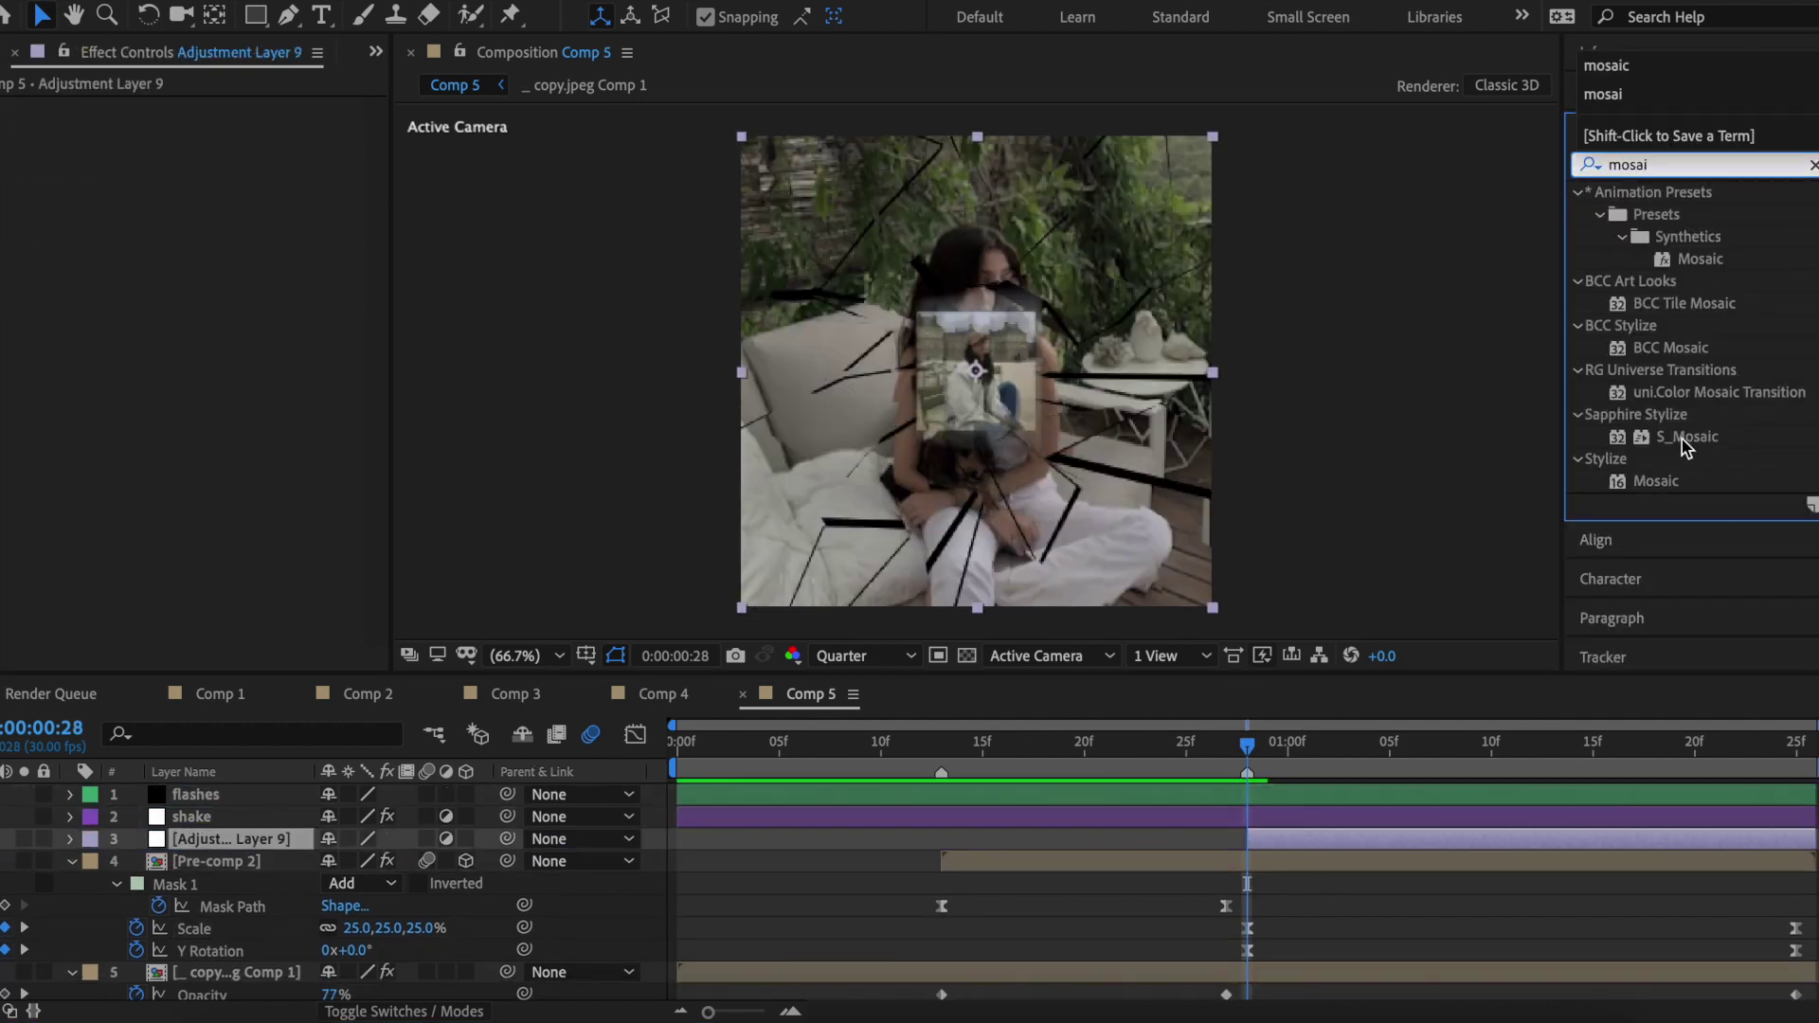
left_click_drag(1691, 436, 189, 237)
type("5")
key("Return")
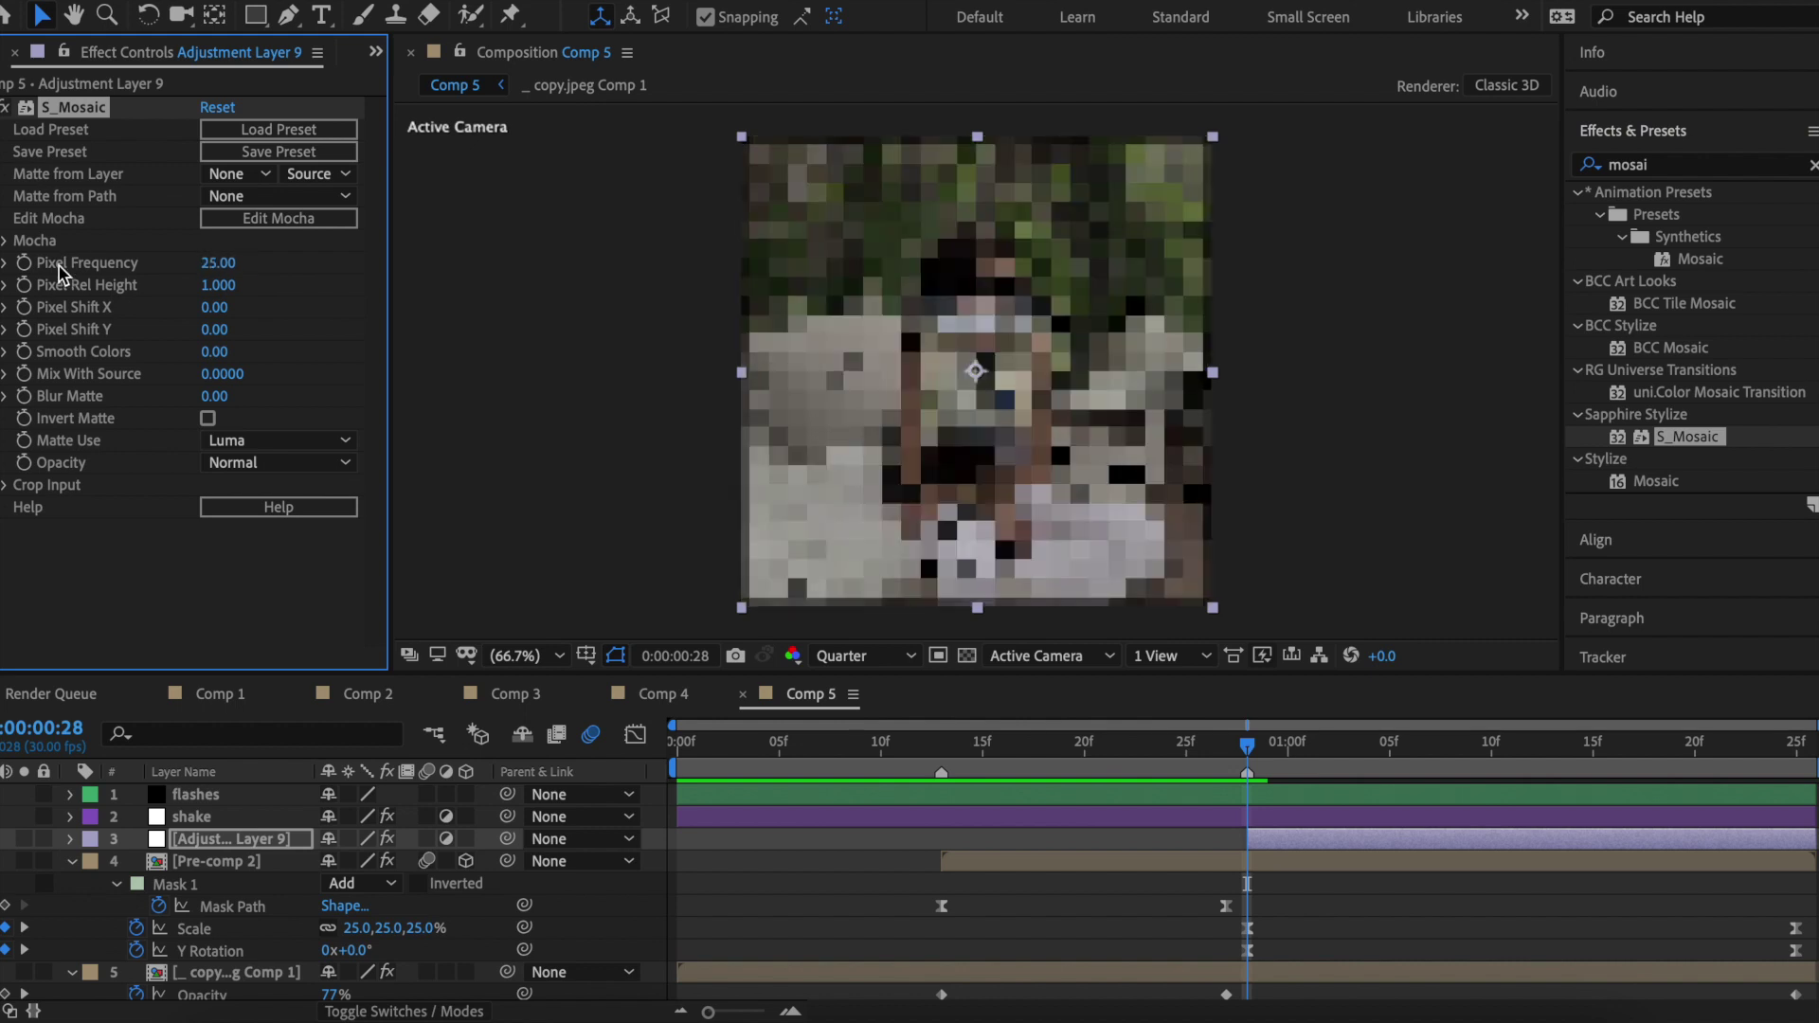
left_click(1368, 765)
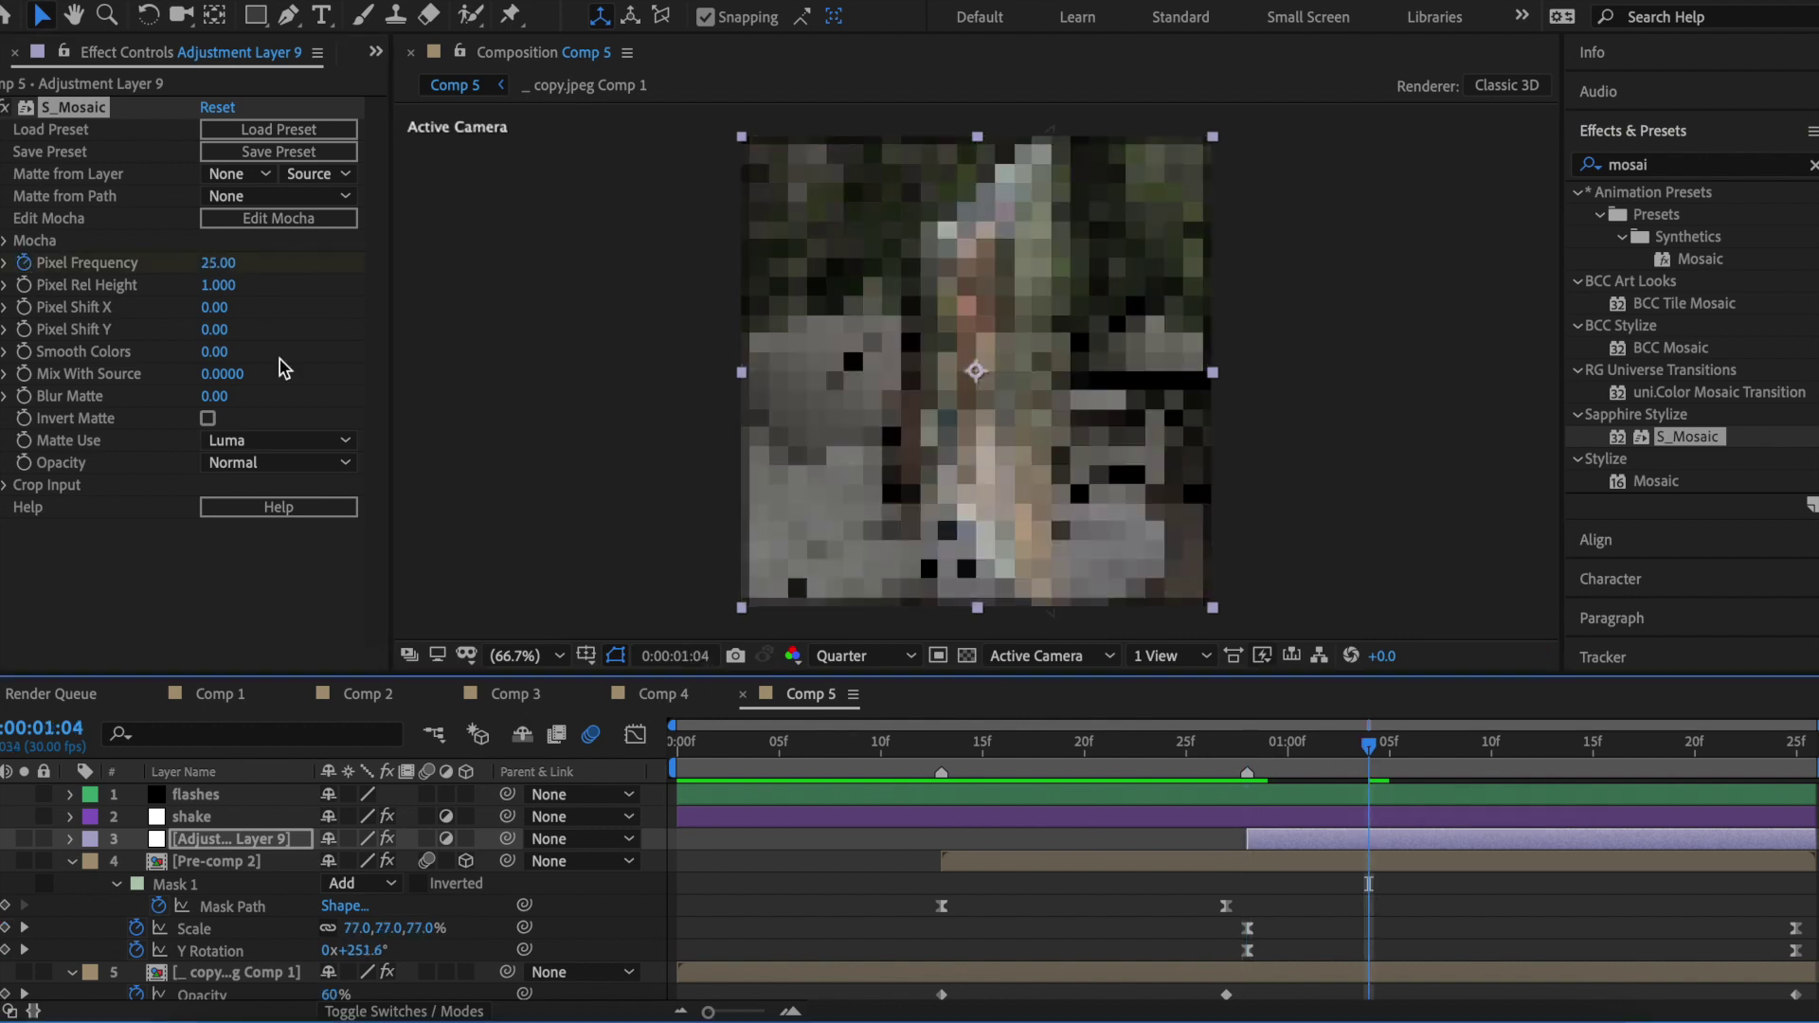
Trim the mosaic layer's out-point to 1:04, preview it, and add a new adjustment layer at frame 28.
left_click(1310, 839)
key("alt+bracketright")
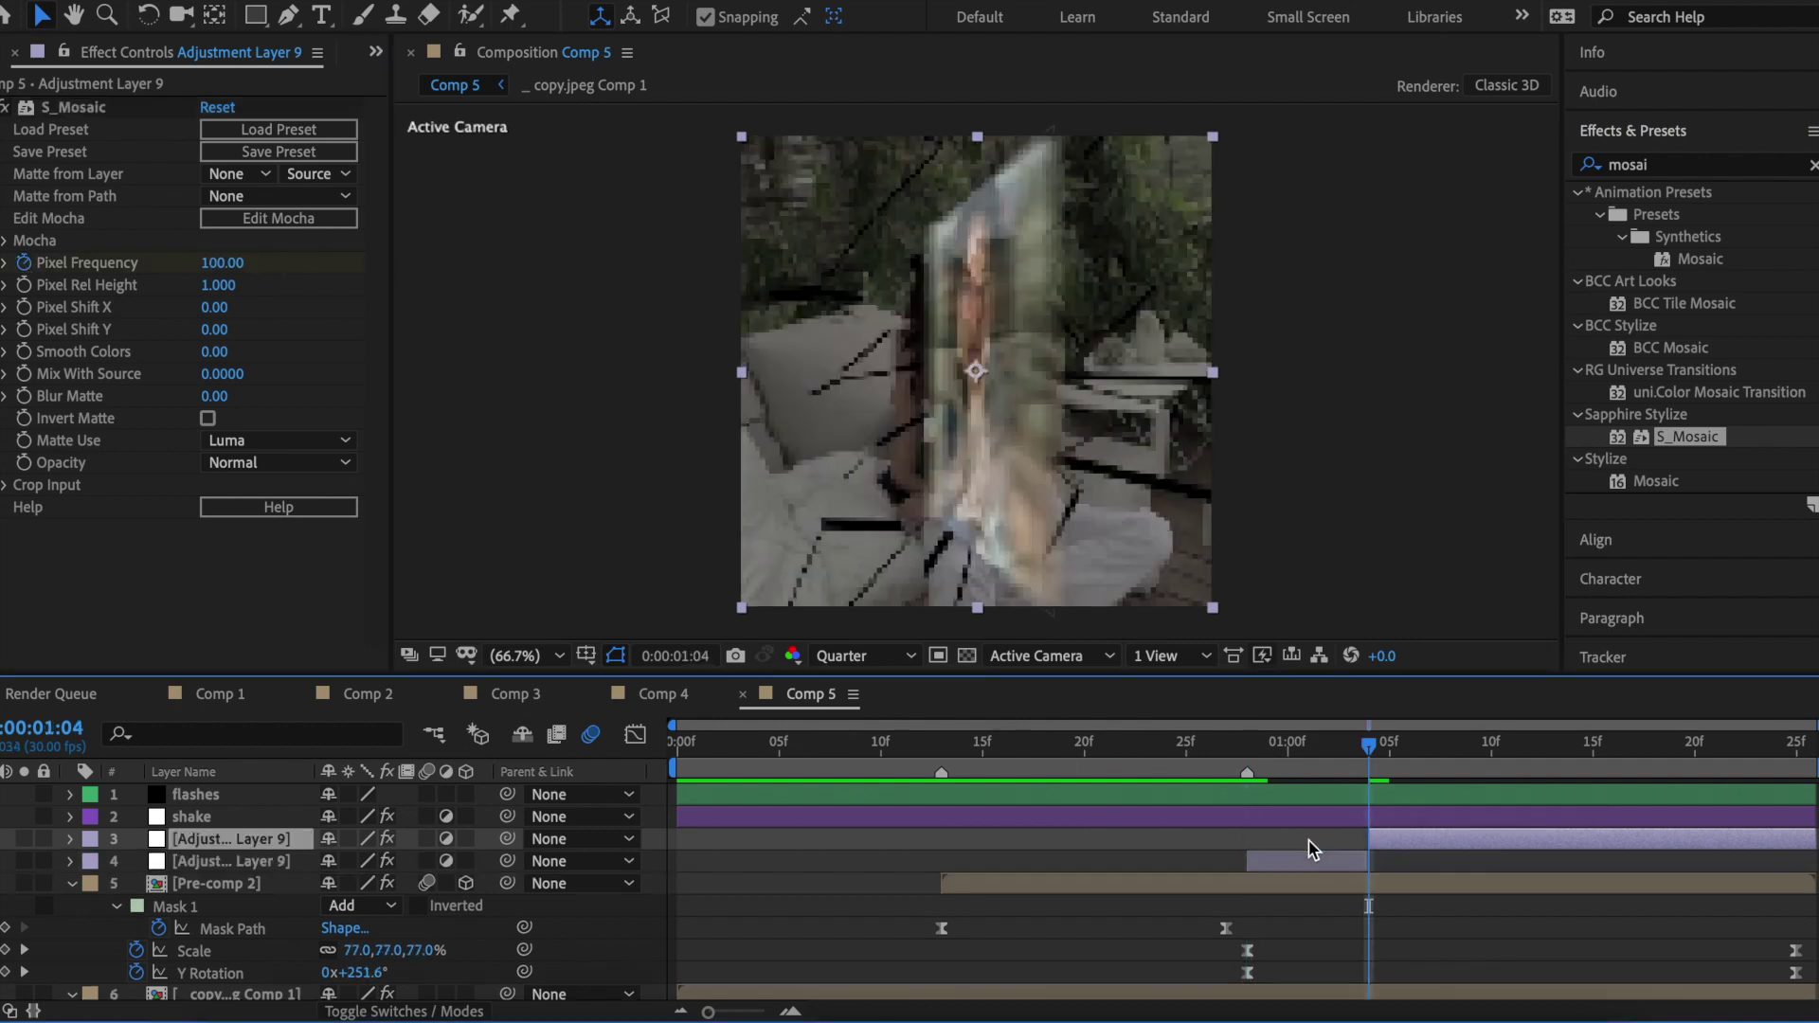
left_click(1197, 759)
key("space")
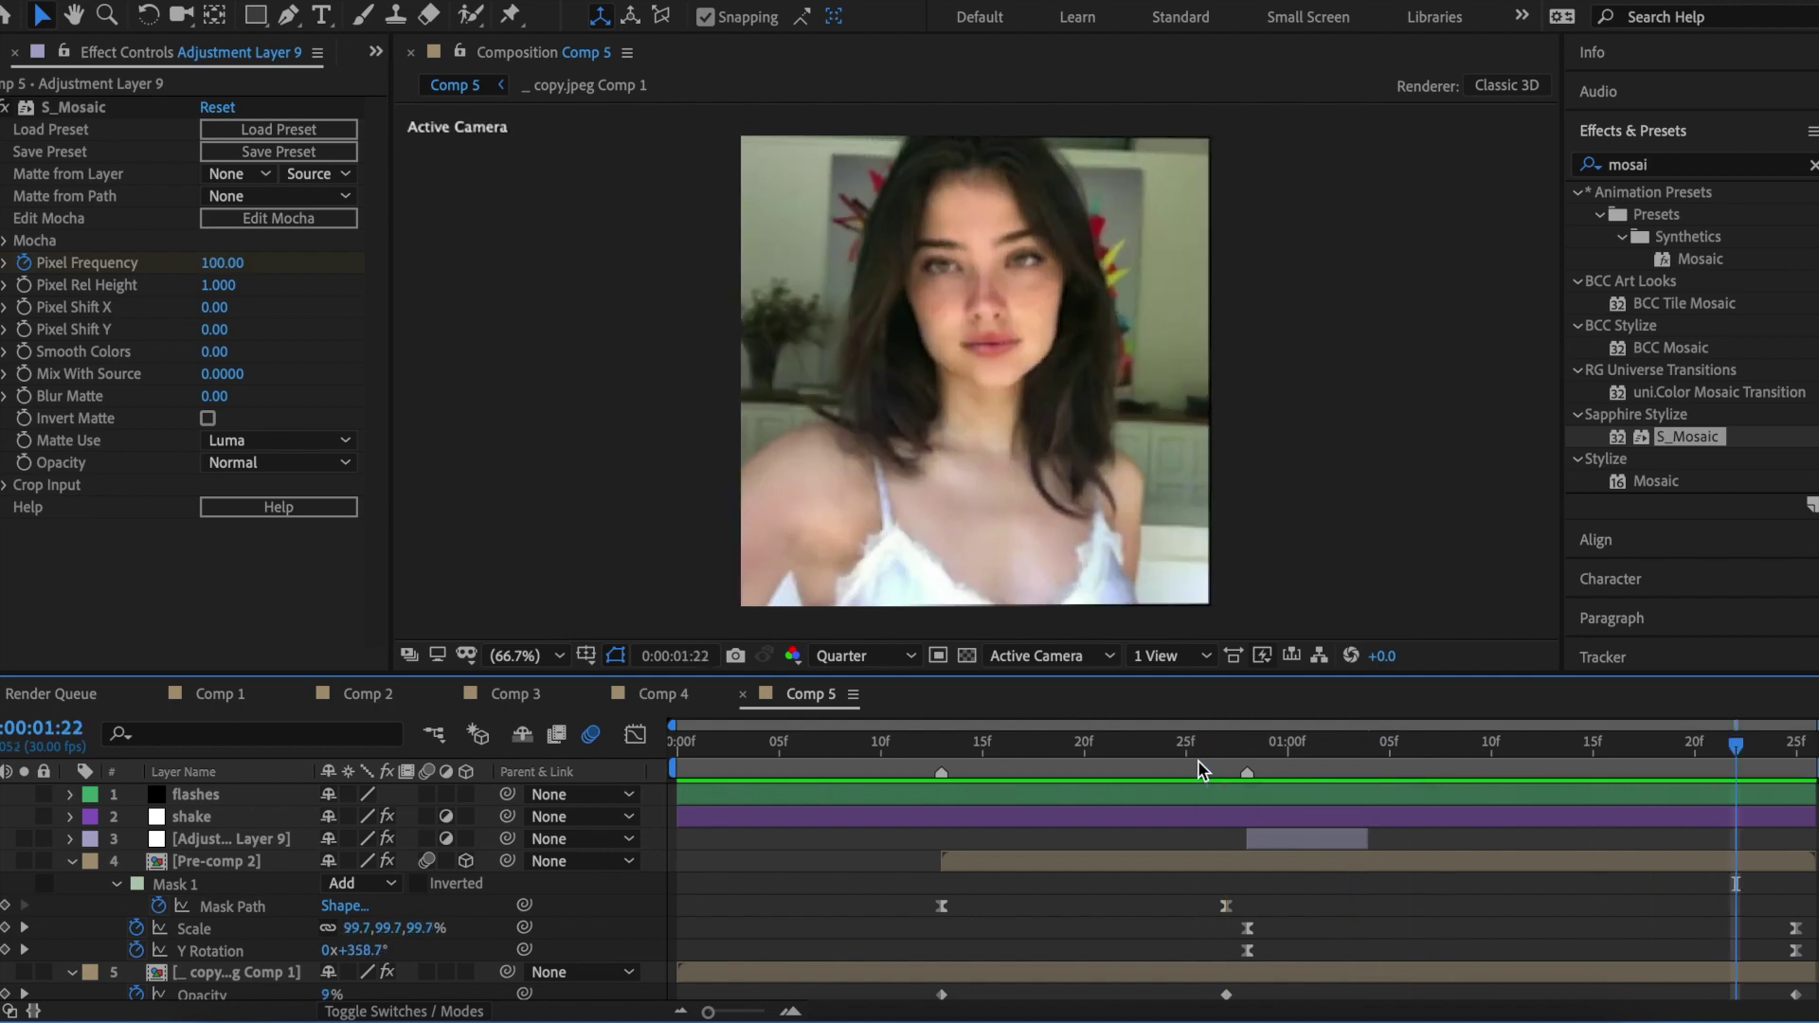
key("space")
key("i")
key("ctrl+alt+y")
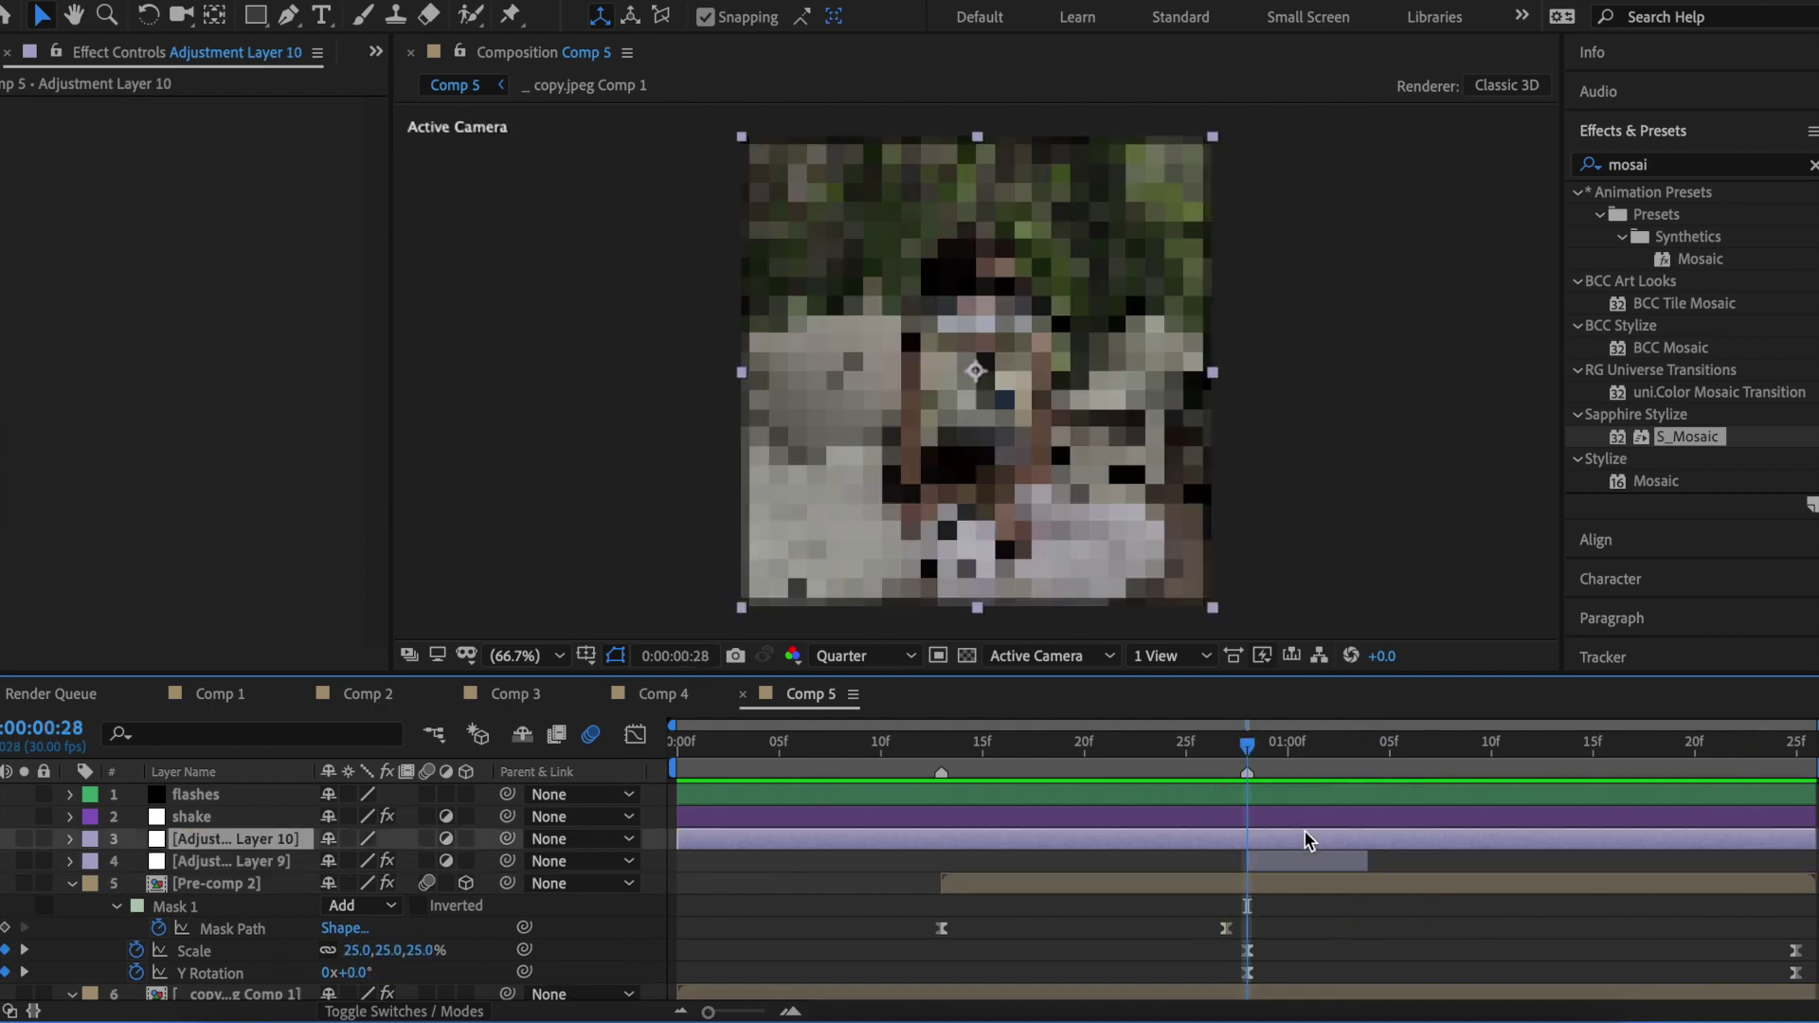
Apply Wave Warp with Wave Height 200, Smooth Noise wave type and Direction 0°.
left_click(1326, 838)
left_click(1660, 165)
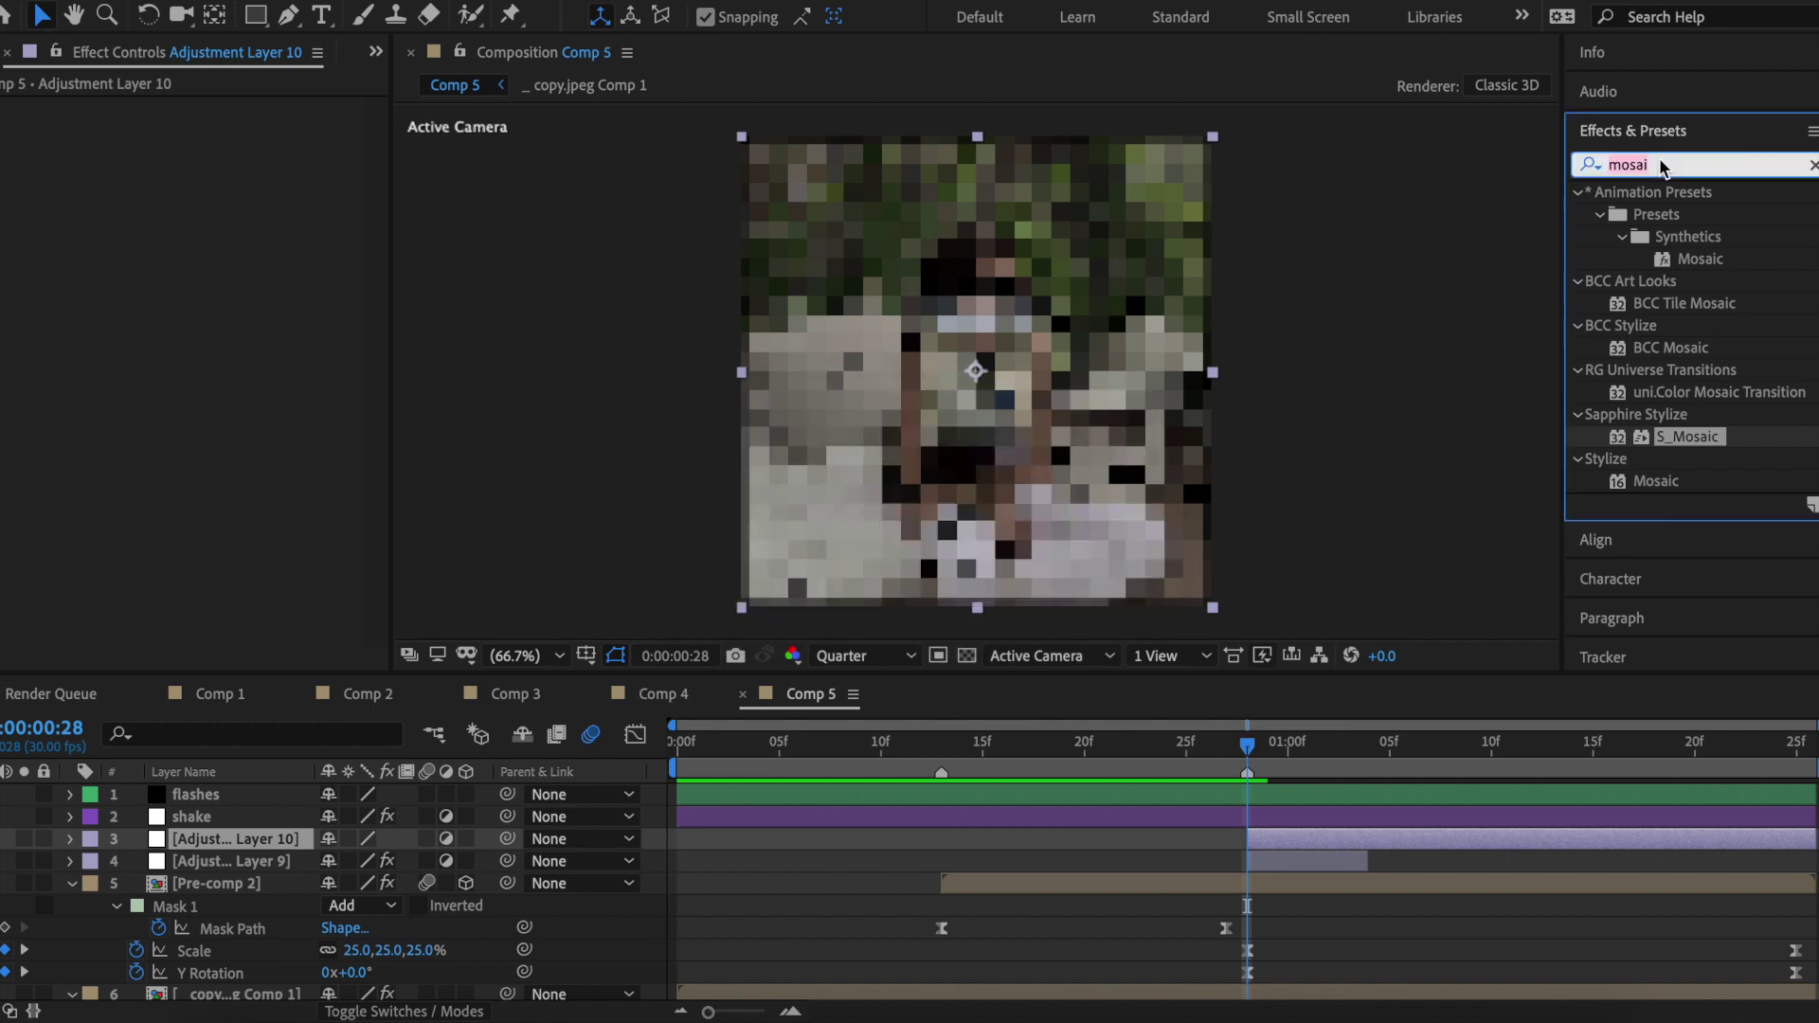
type("wave w")
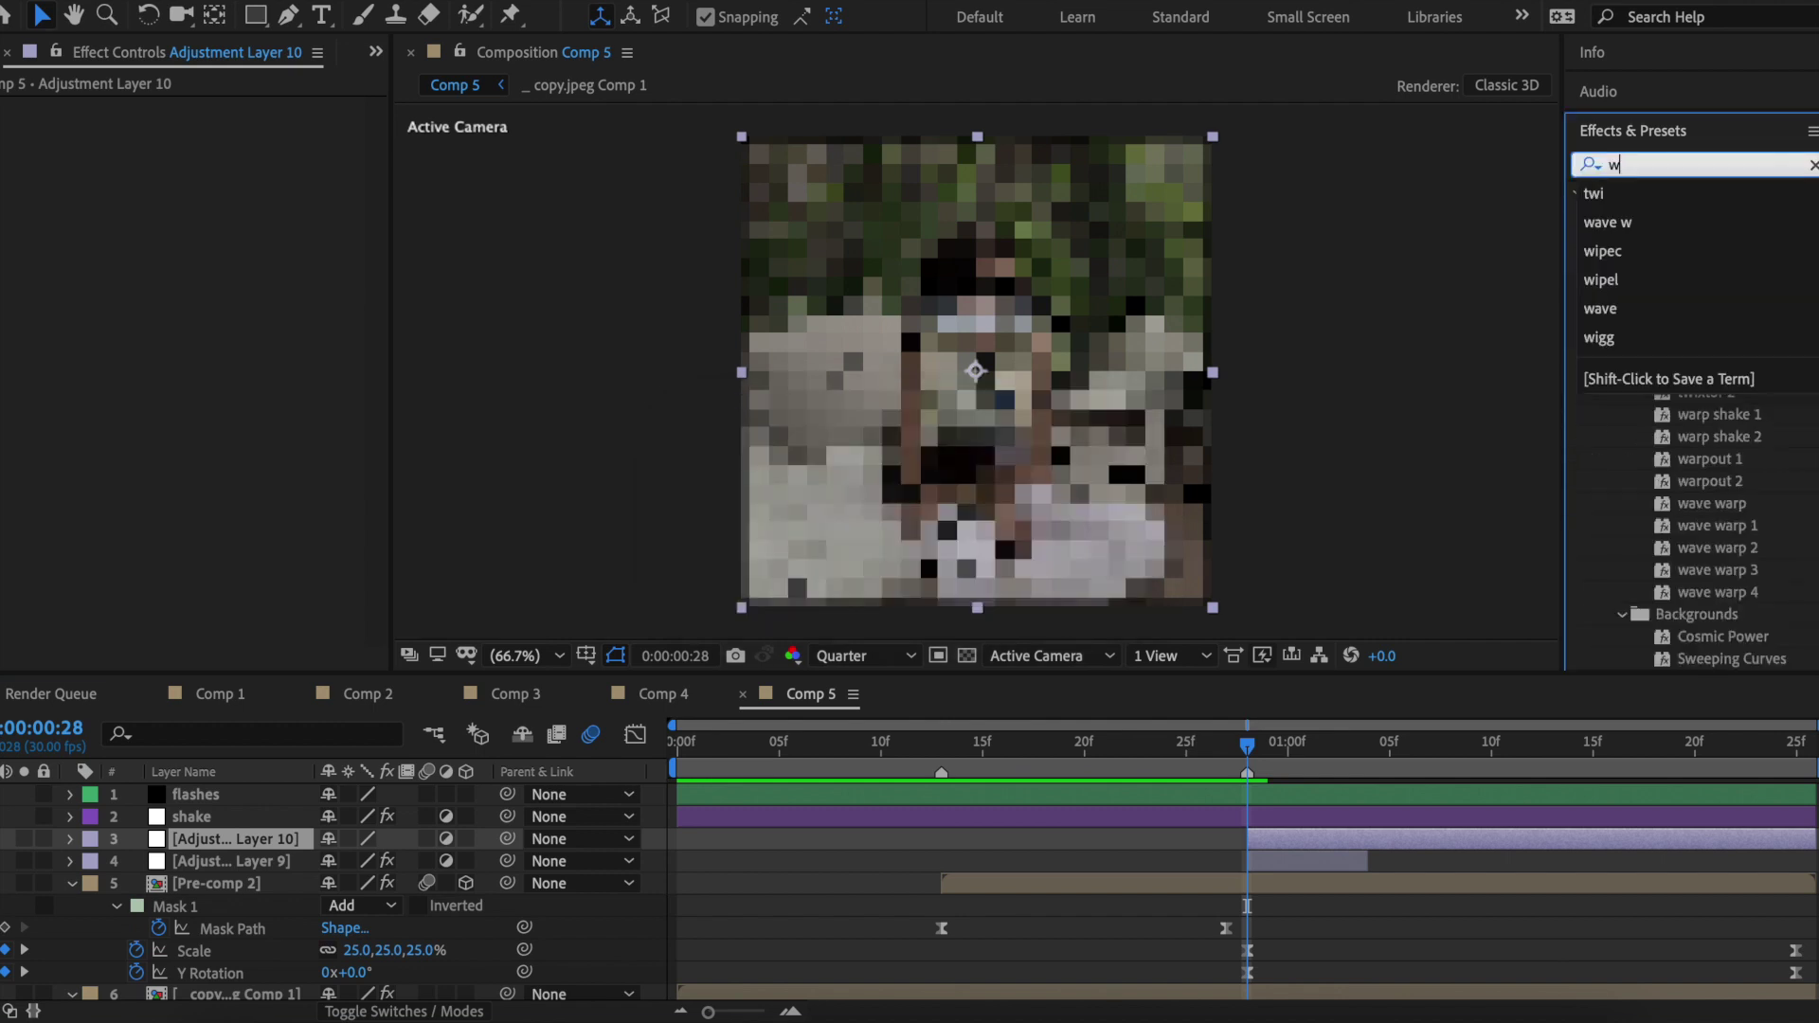
left_click_drag(1669, 435, 424, 133)
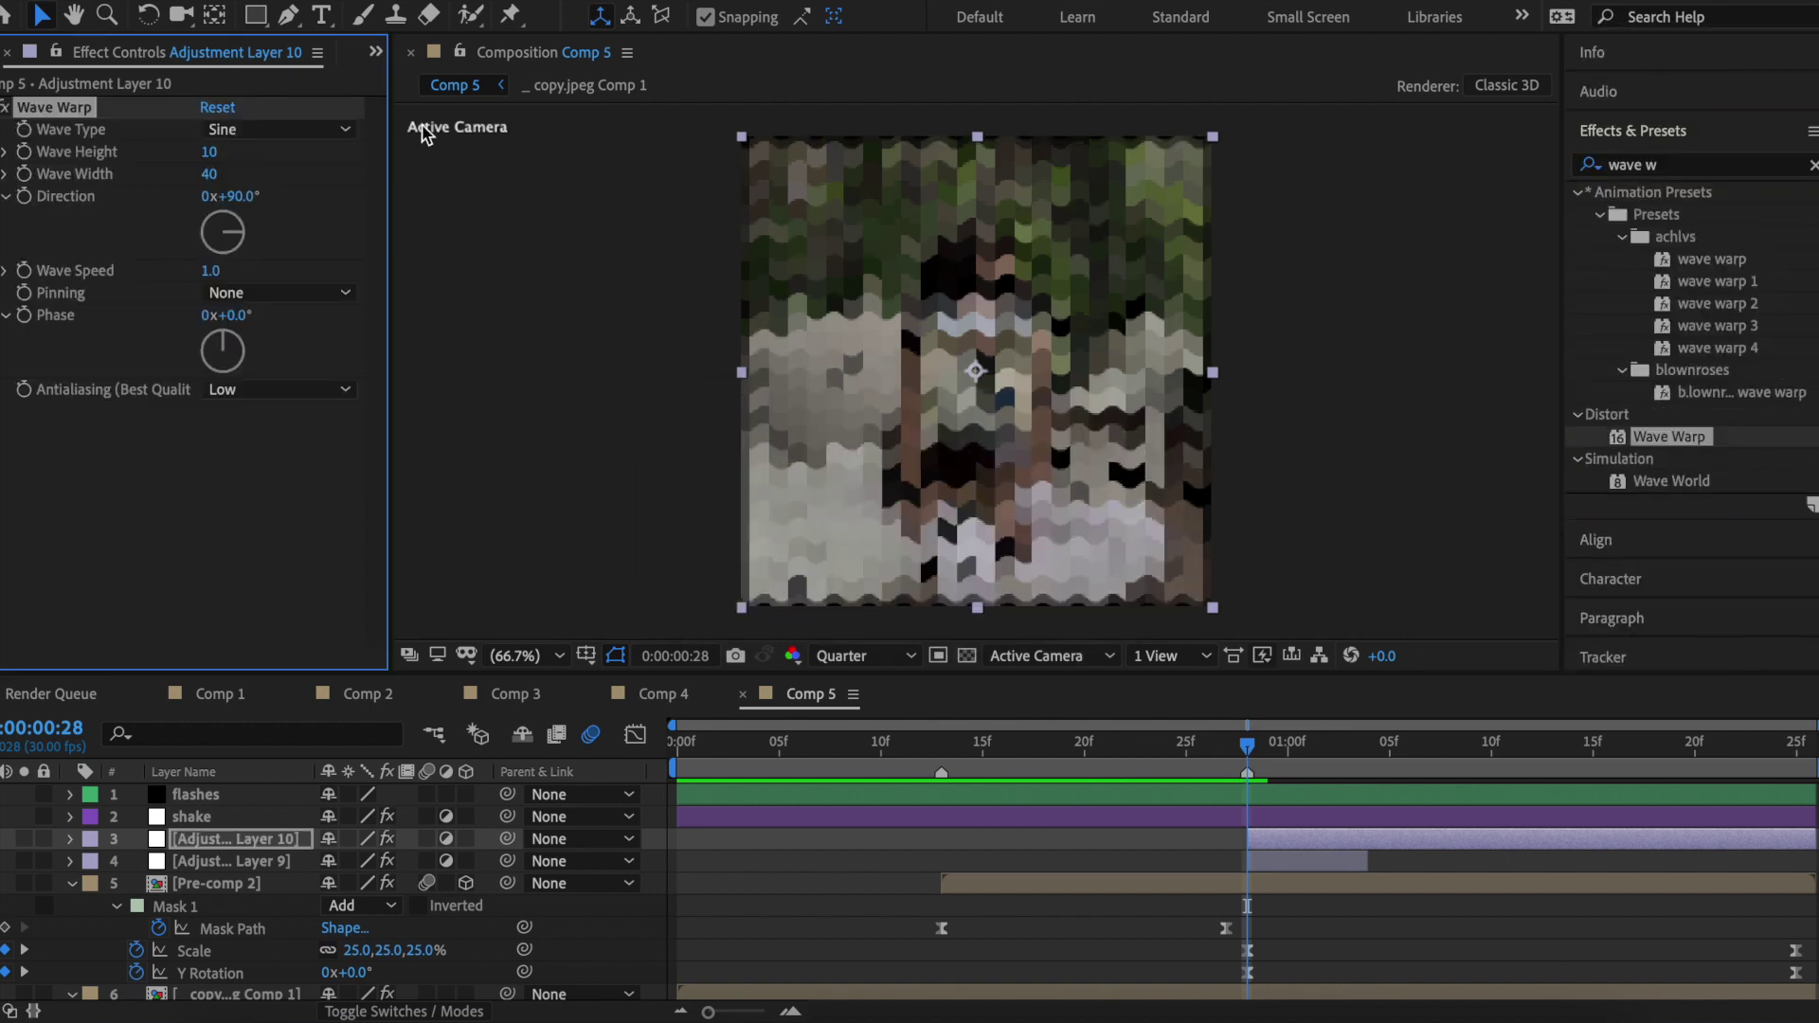
left_click(209, 152)
type("200")
key("Return")
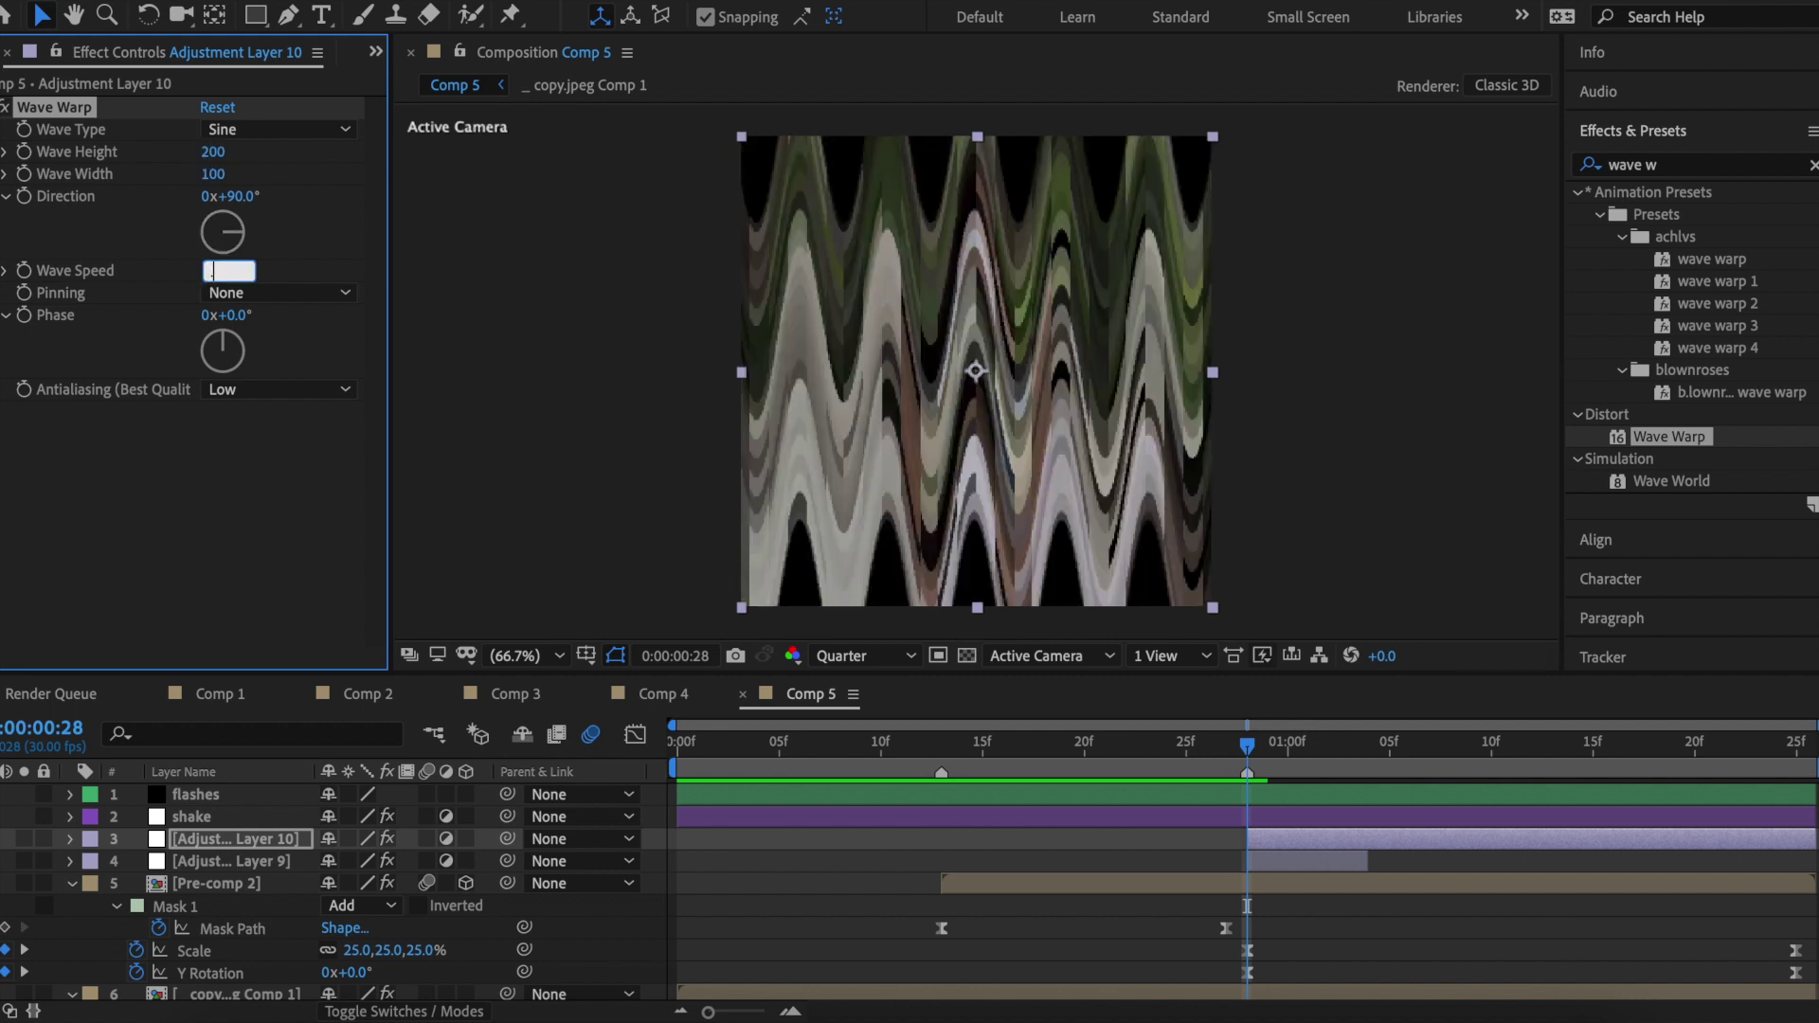
type("0.3")
left_click(275, 128)
left_click(260, 386)
left_click(227, 196)
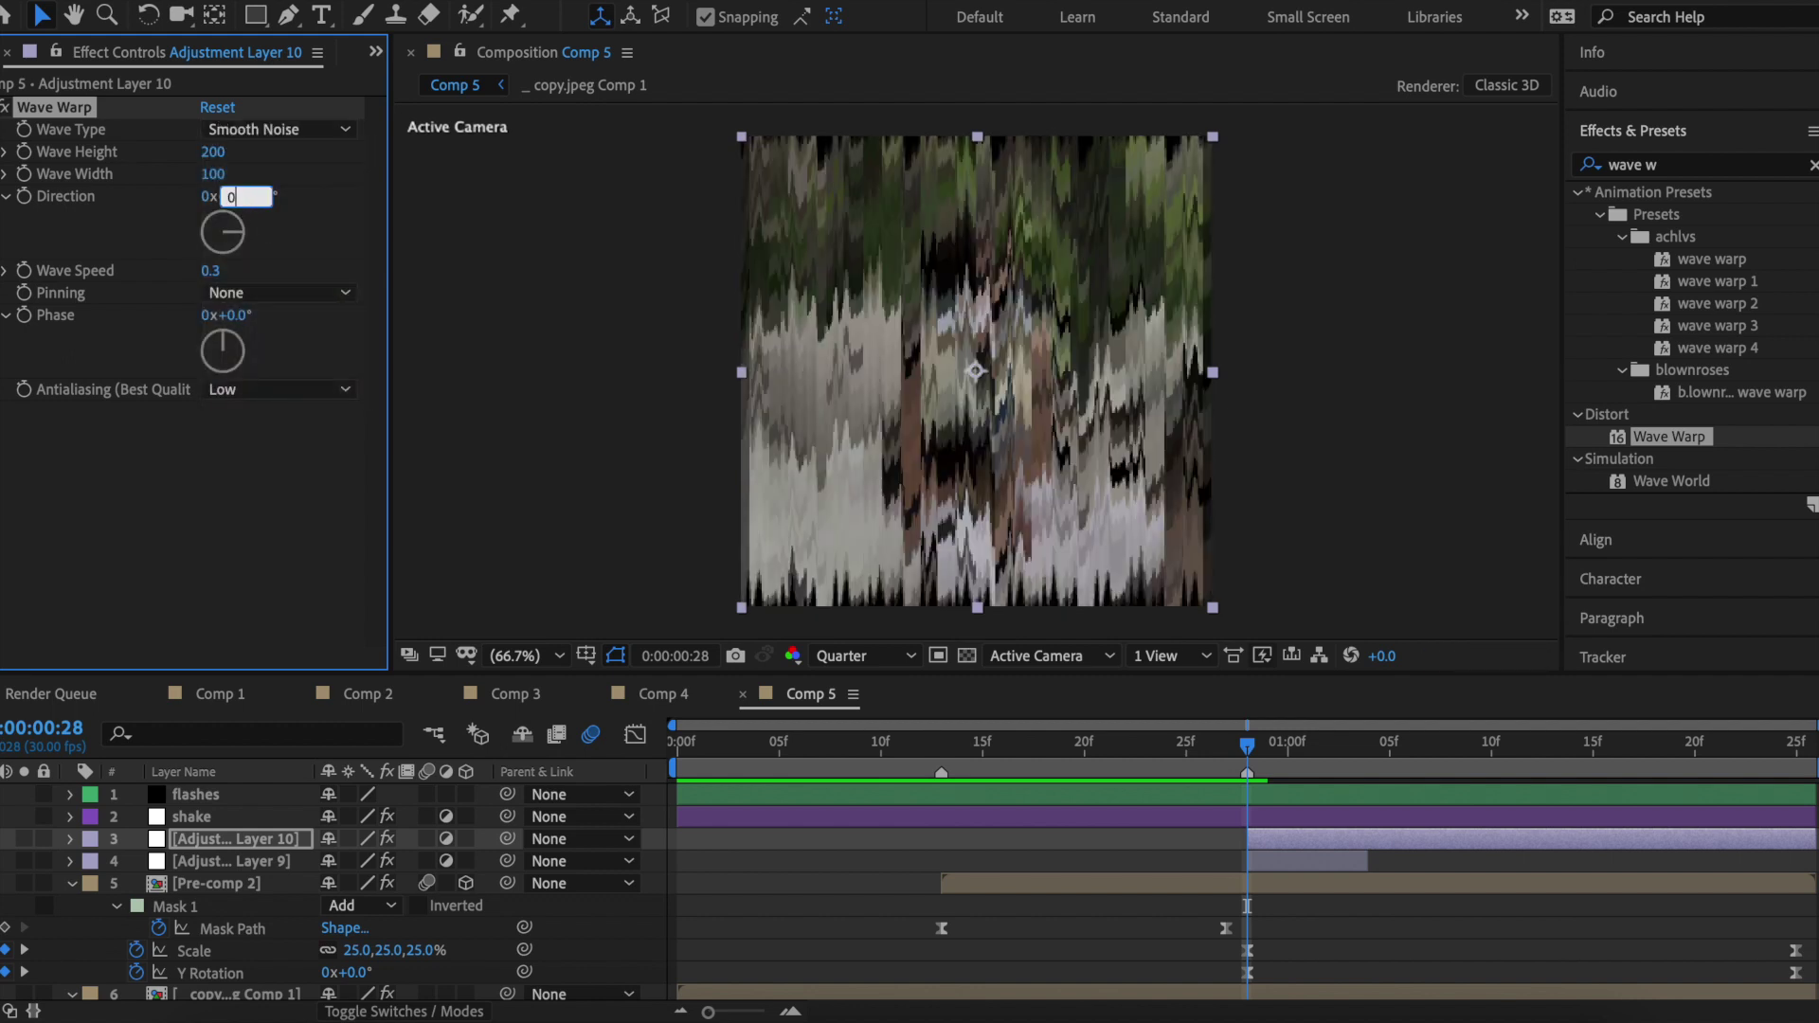
type("0")
key("Return")
left_click(1414, 772)
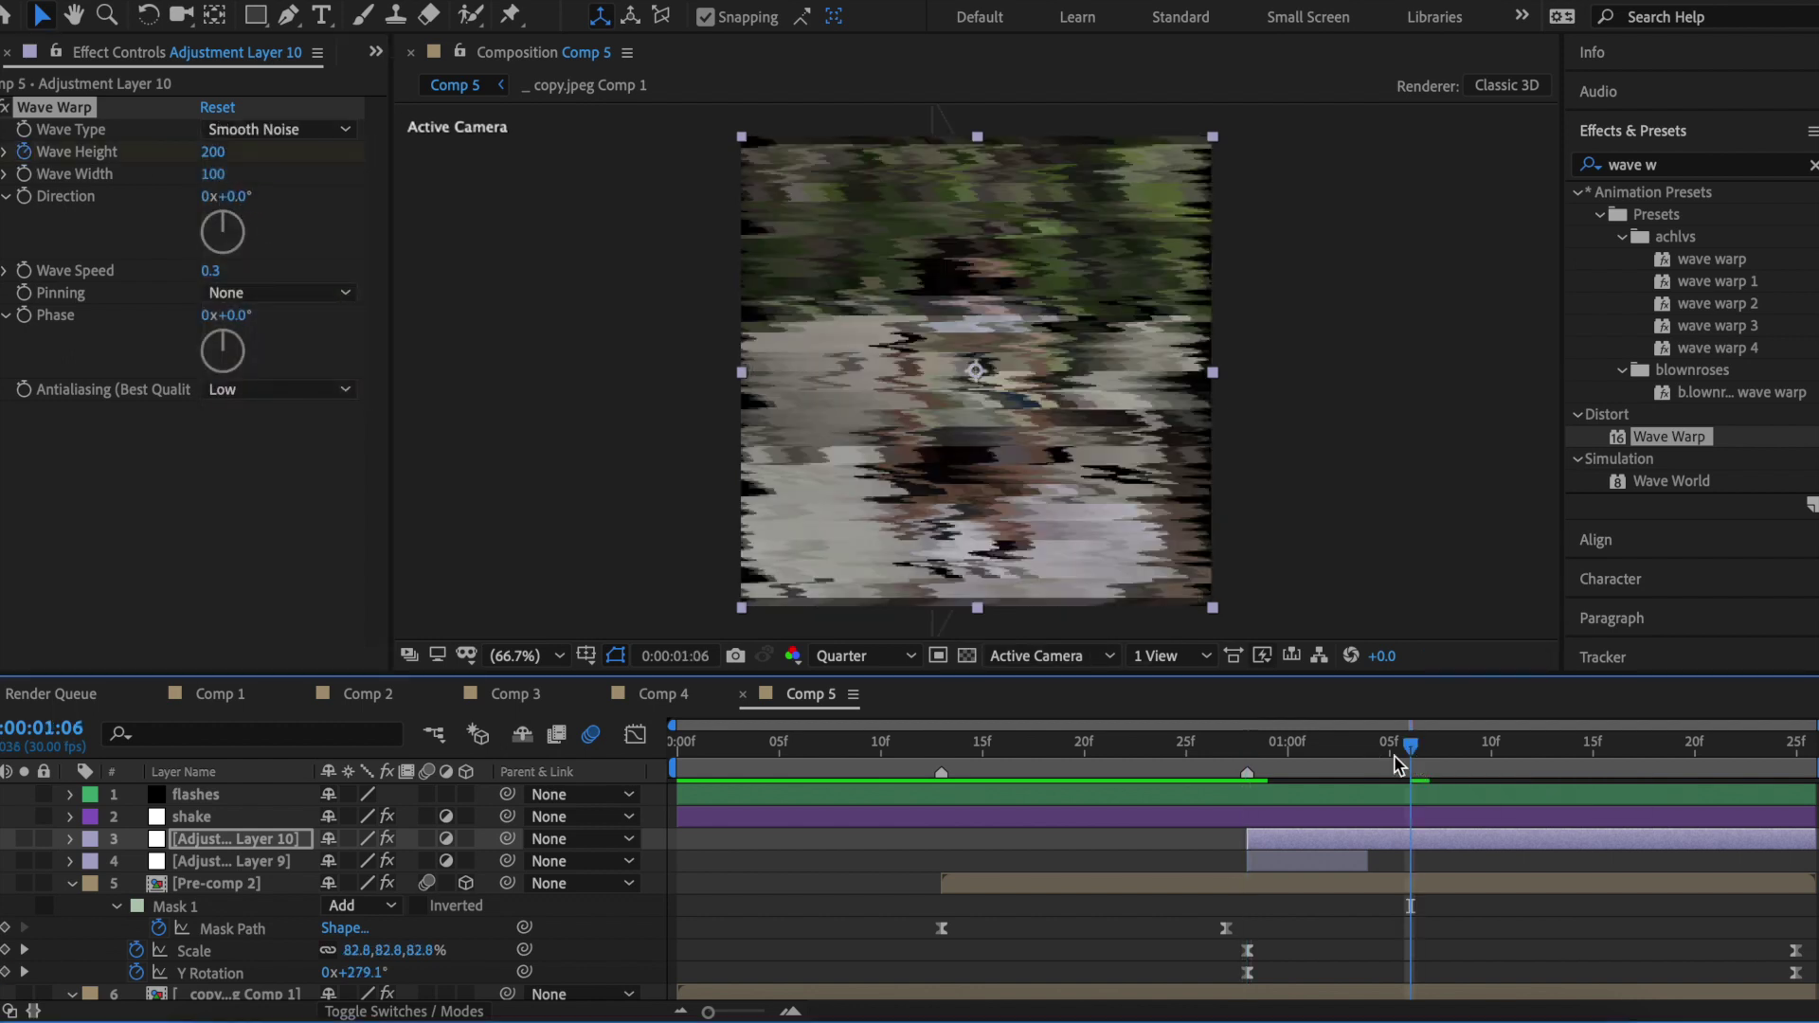
left_click(1247, 748)
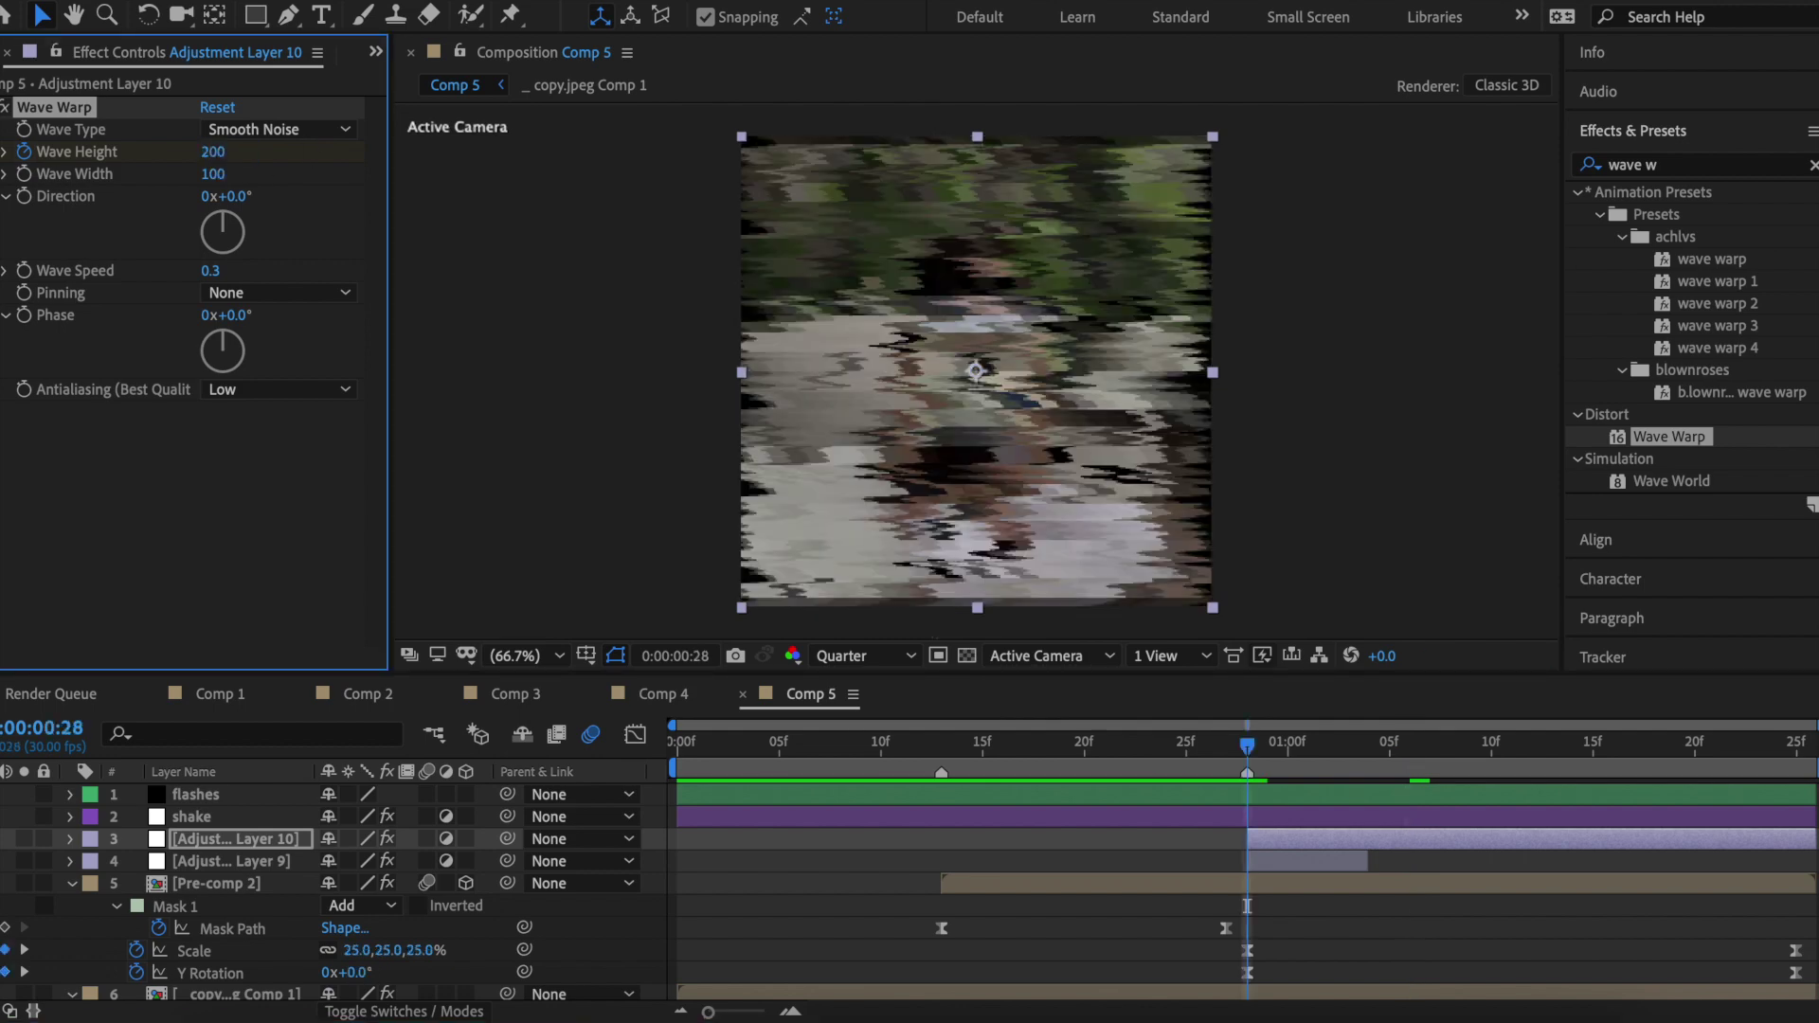
Apply the saved exposure and twitch presets to the adjustment layer.
triple_click(1658, 165)
type("expos")
double_click(1684, 614)
key("Page_Up")
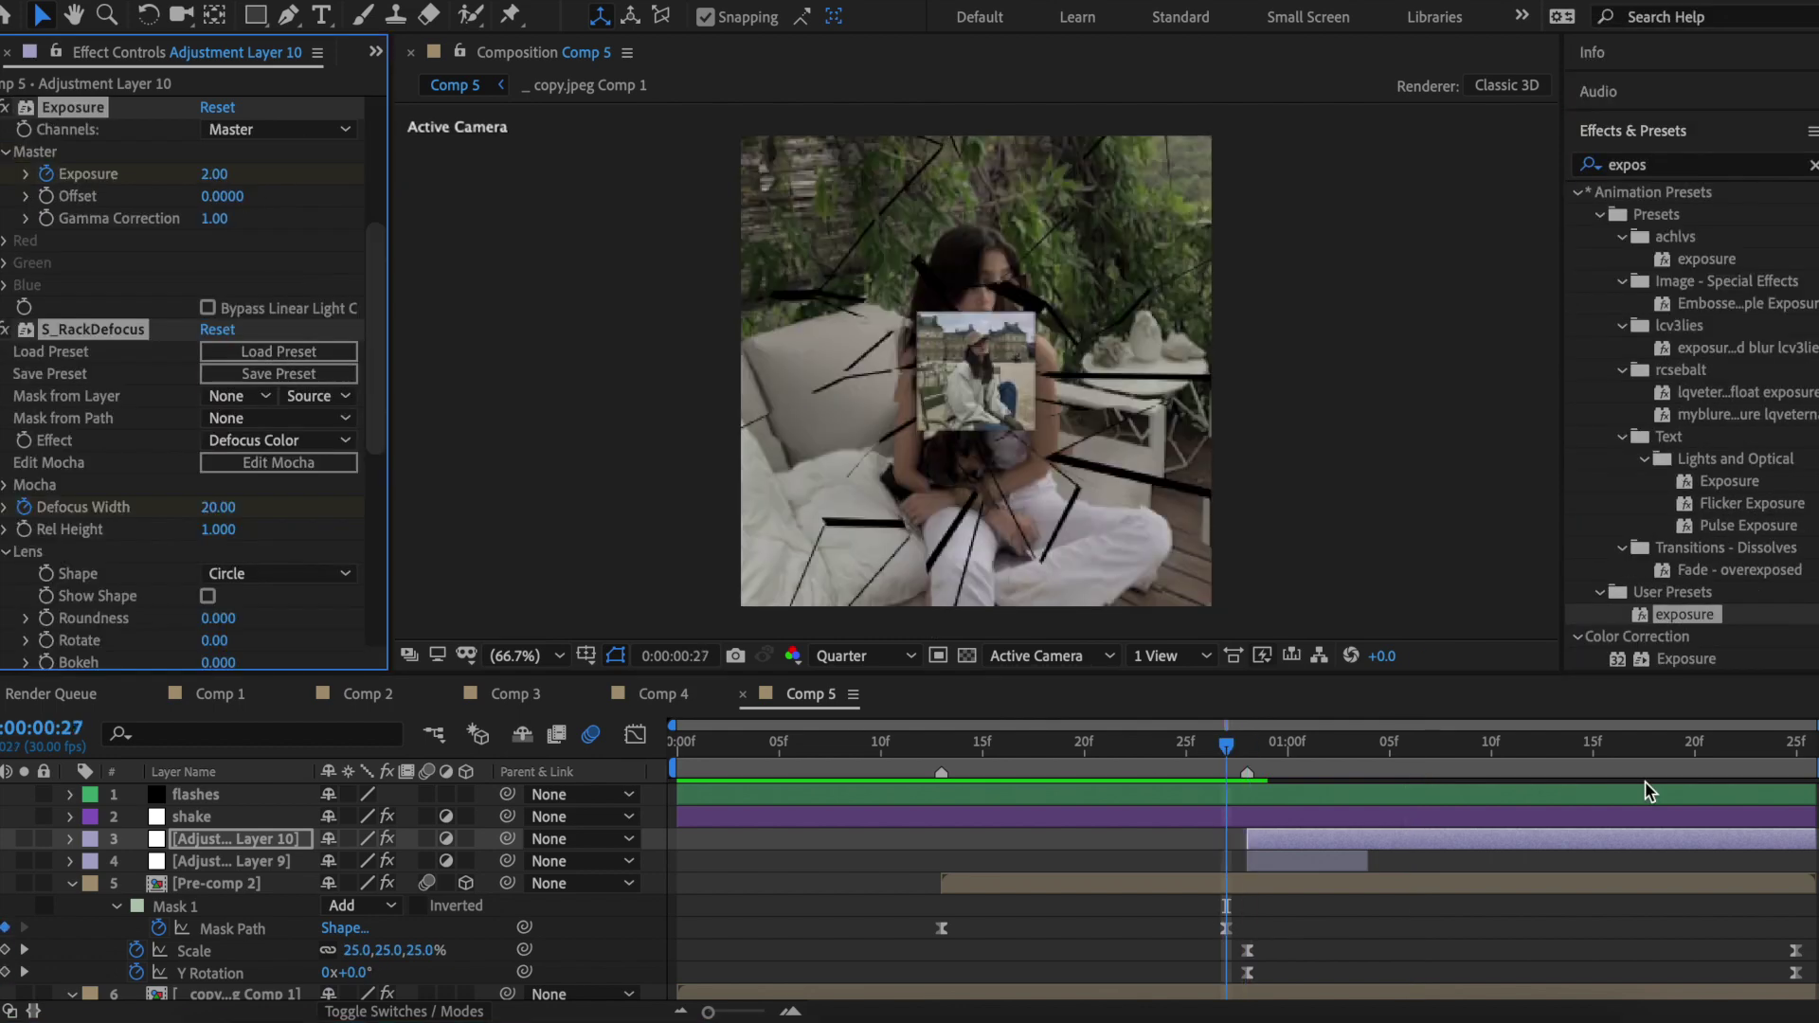
triple_click(1658, 165)
type("twi")
double_click(1743, 392)
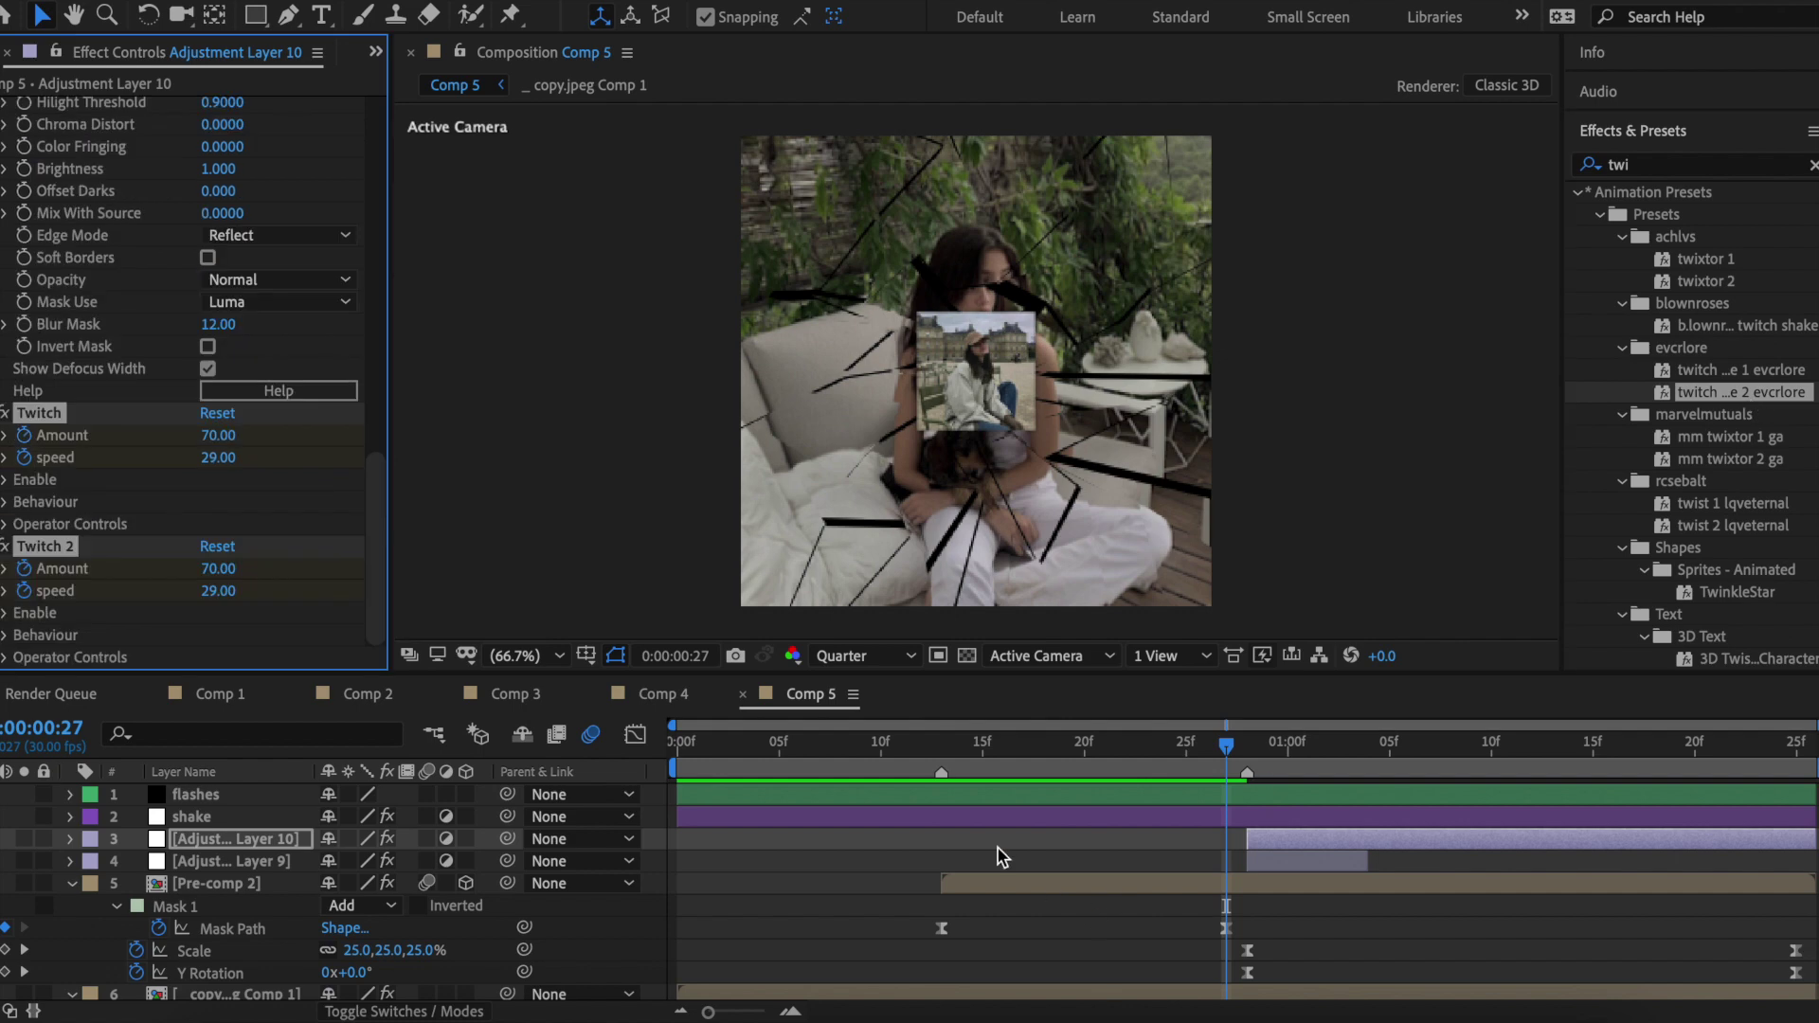
Flatten the first Scale keyframe's influence handle on Pre-comp 2 and check the zoom at frame 21.
left_click(195, 950)
key("shift+F3")
left_click_drag(1250, 938, 1301, 932)
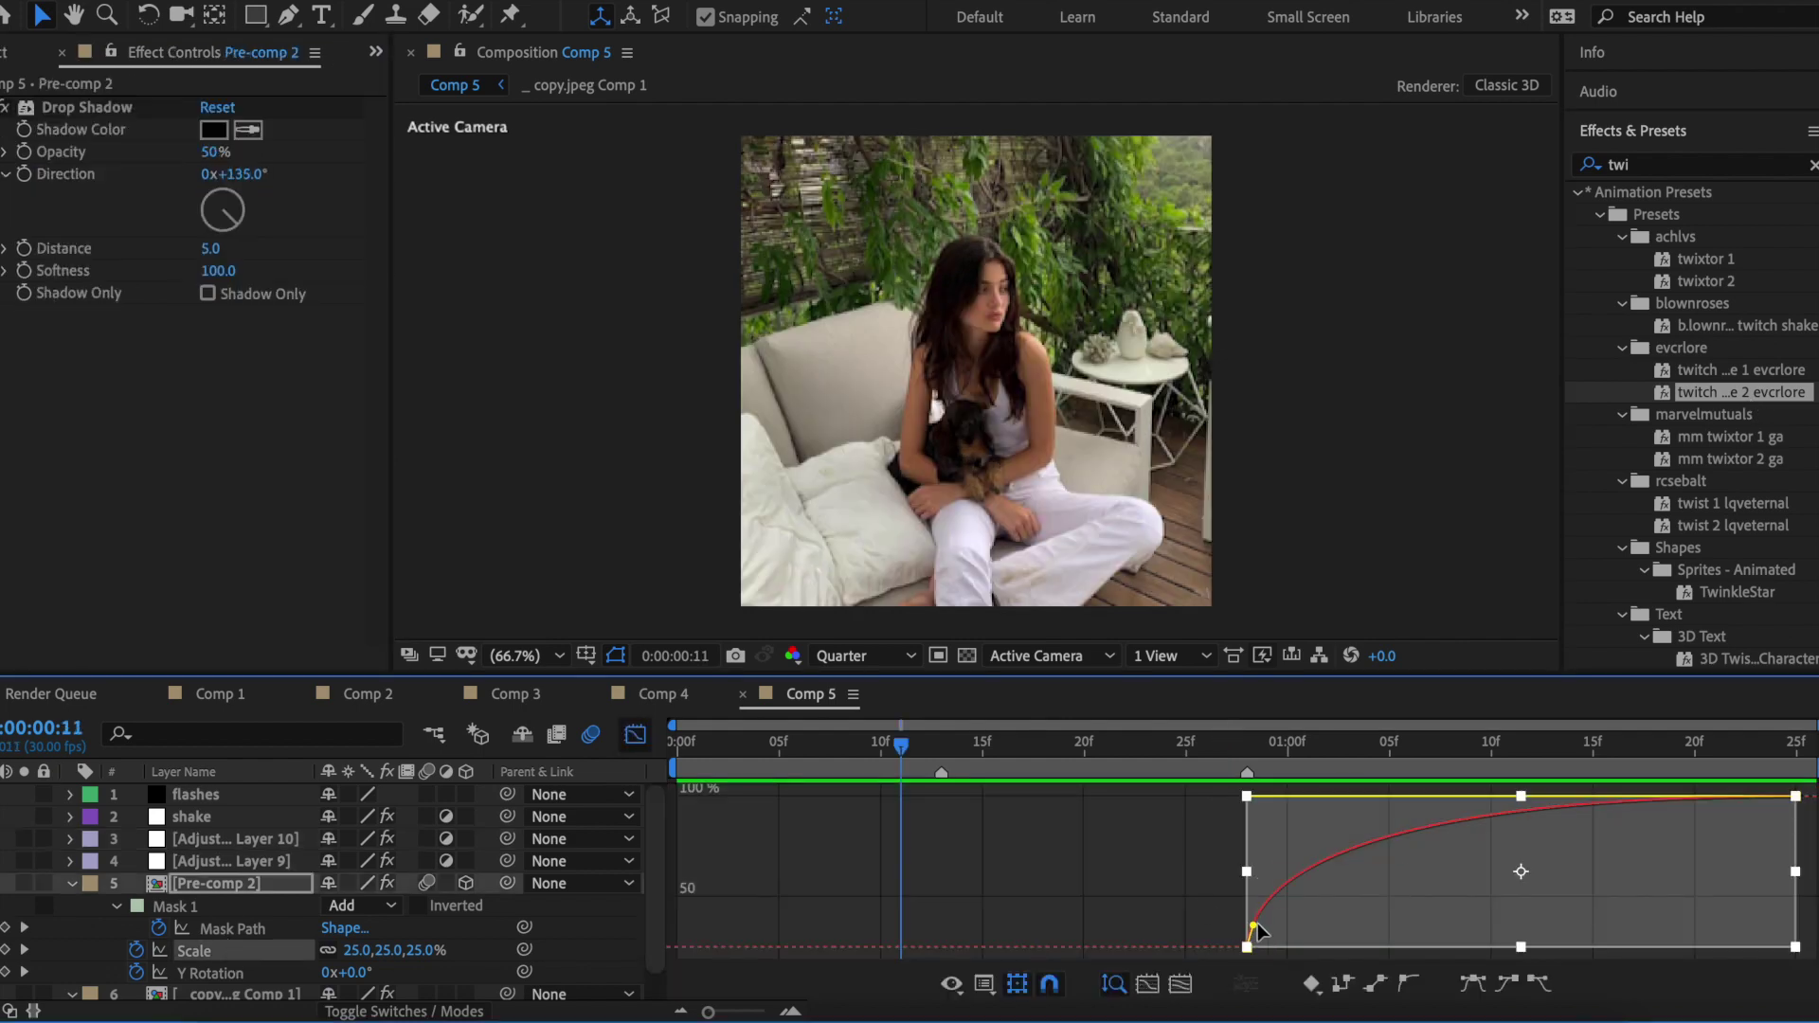
left_click(1111, 757)
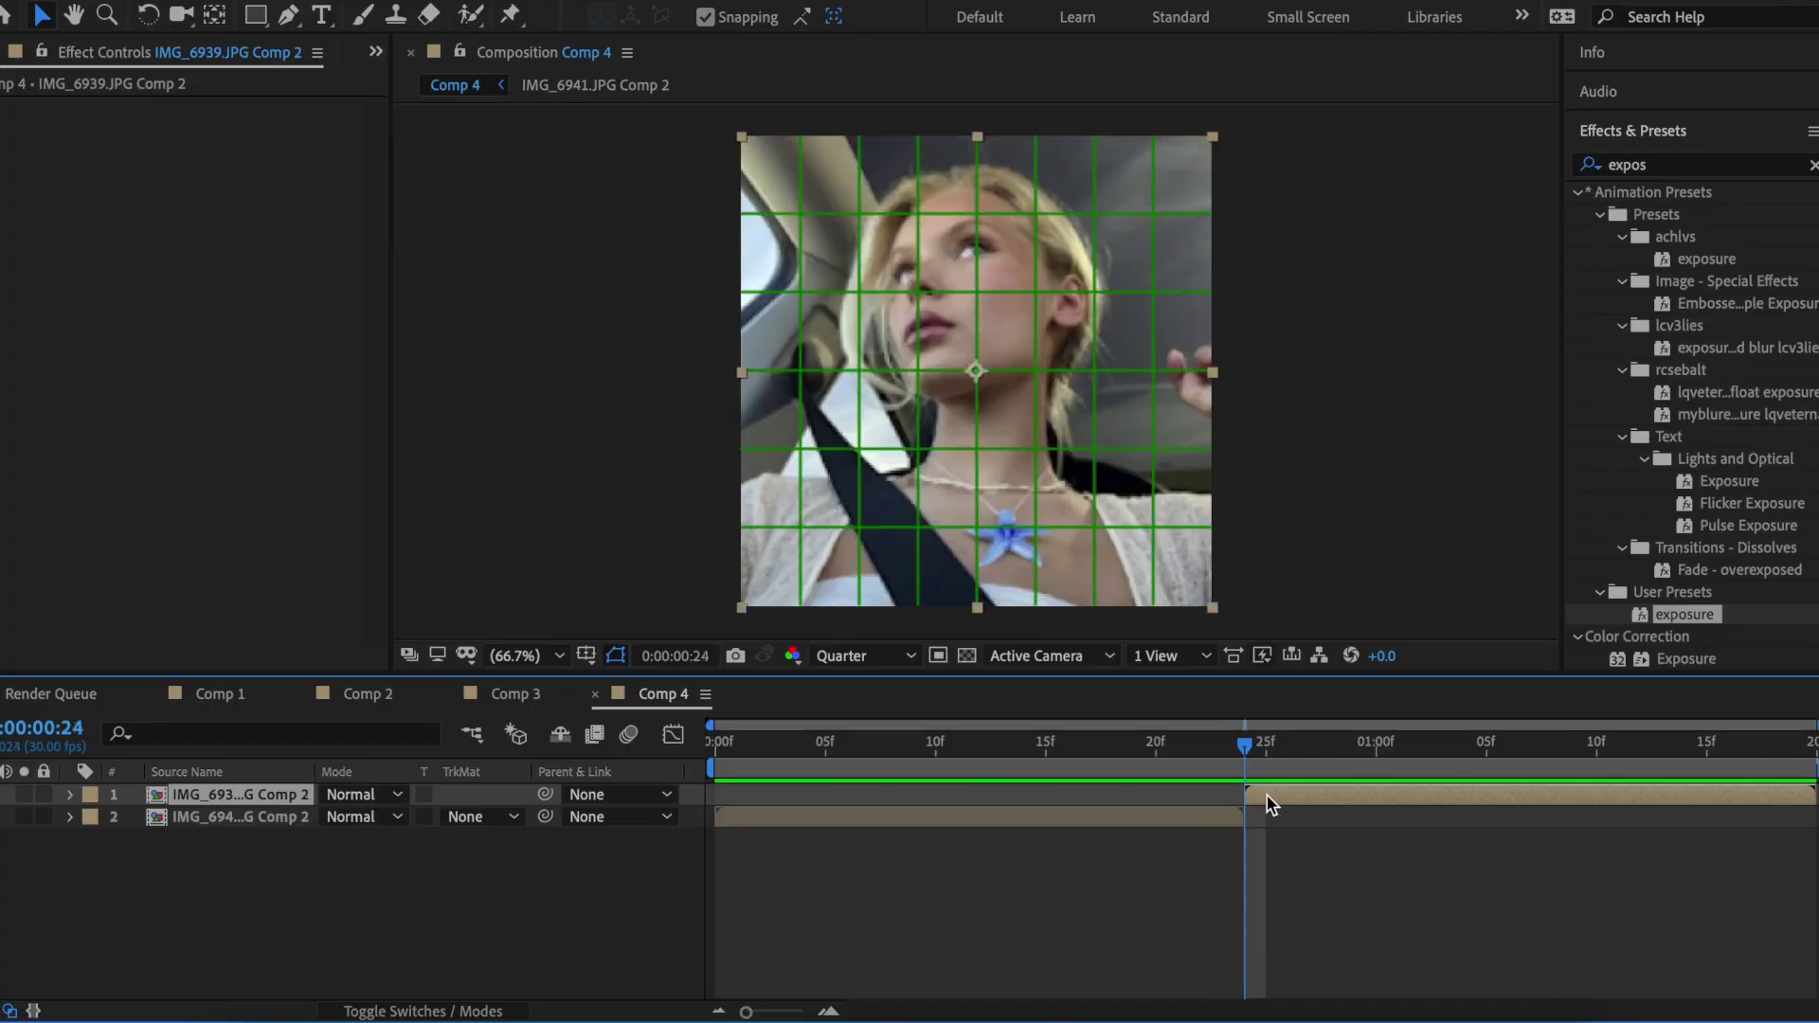
Create a white (FFFFFF) solid masked to the top half of the frame.
key("ctrl+y")
left_click(345, 849)
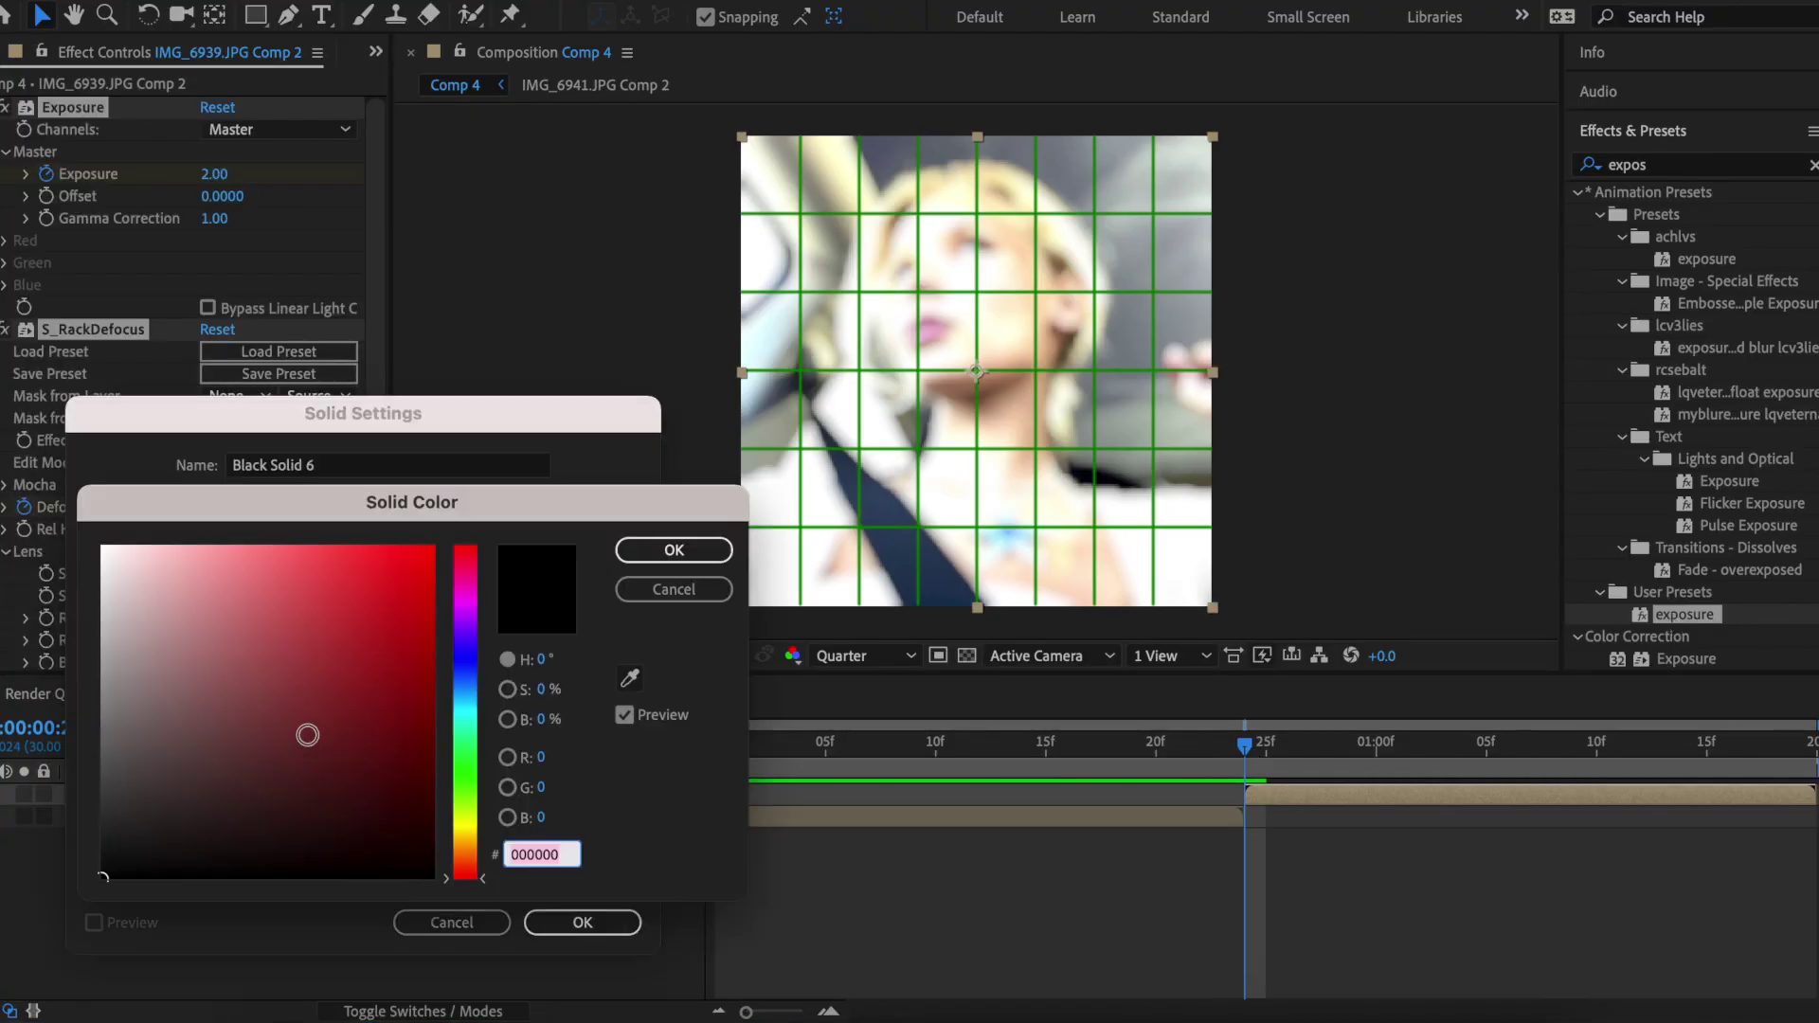
type("FFFFFF")
key("Return")
key("Return")
left_click(254, 19)
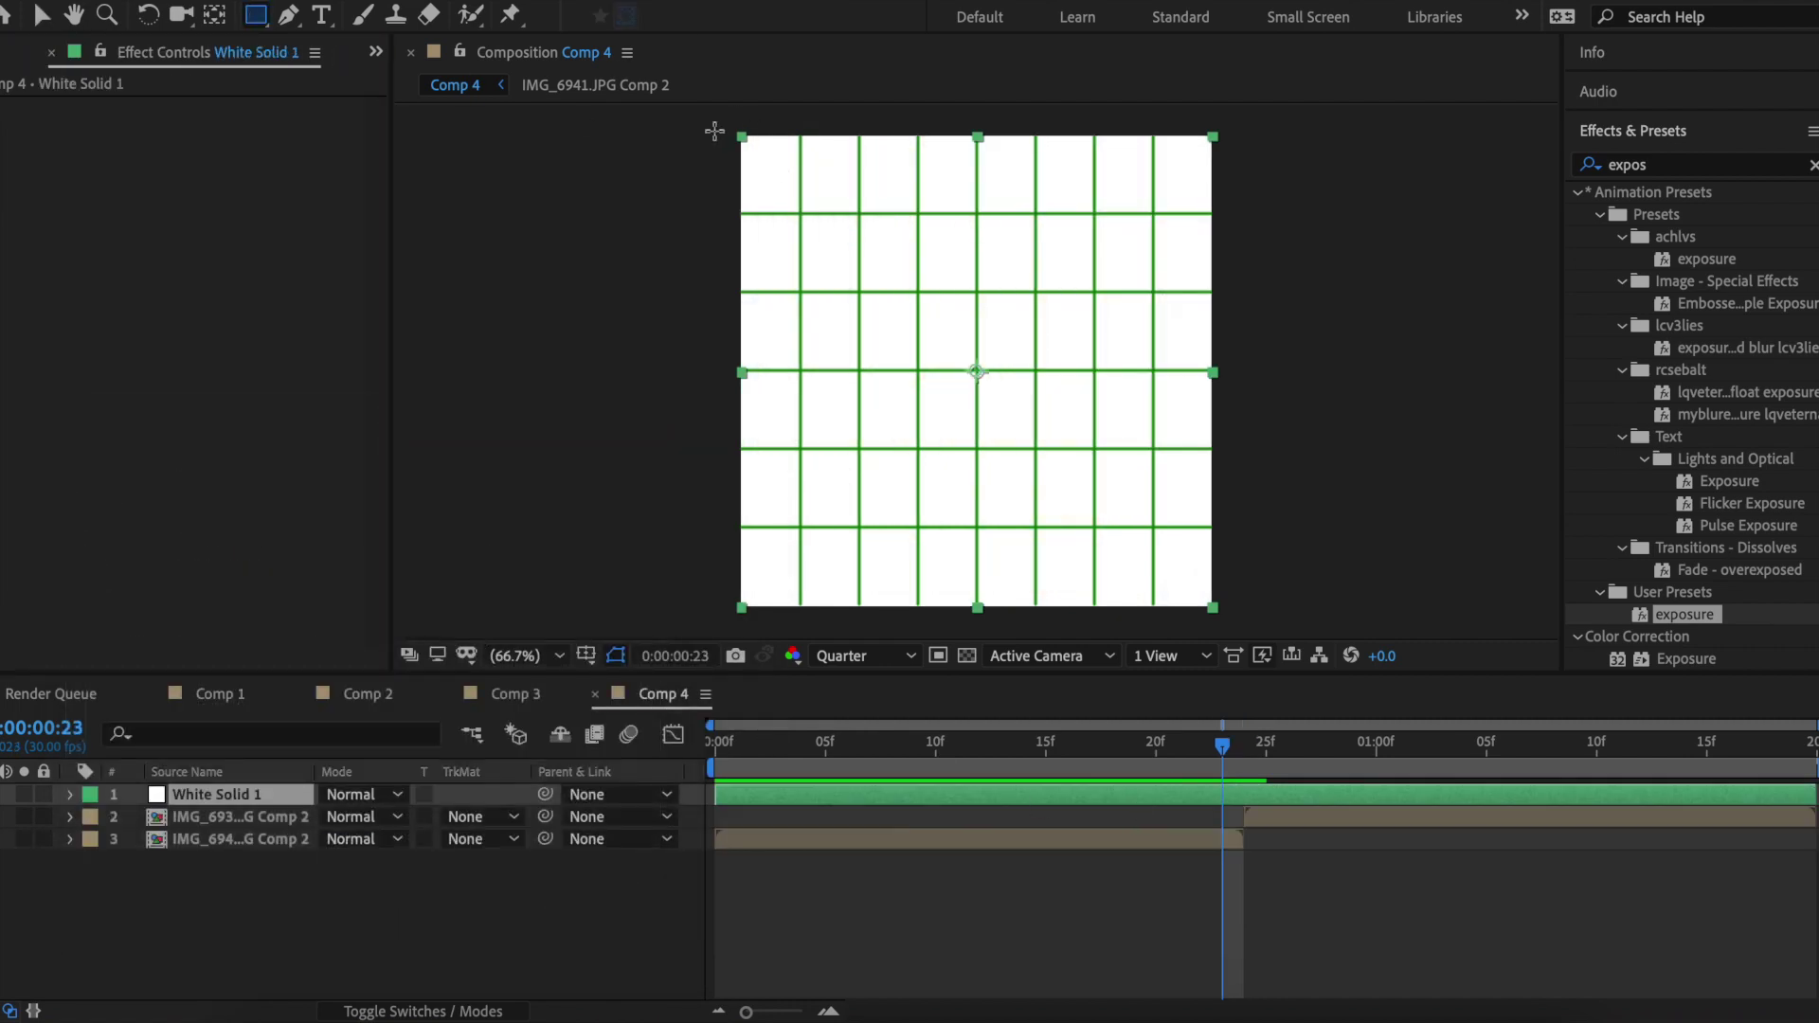
left_click_drag(712, 134, 1352, 369)
Duplicate the solid one frame later, delete the extra copy, and invert Mask 1 on the frame-23 solid.
key("ctrl+shift+d")
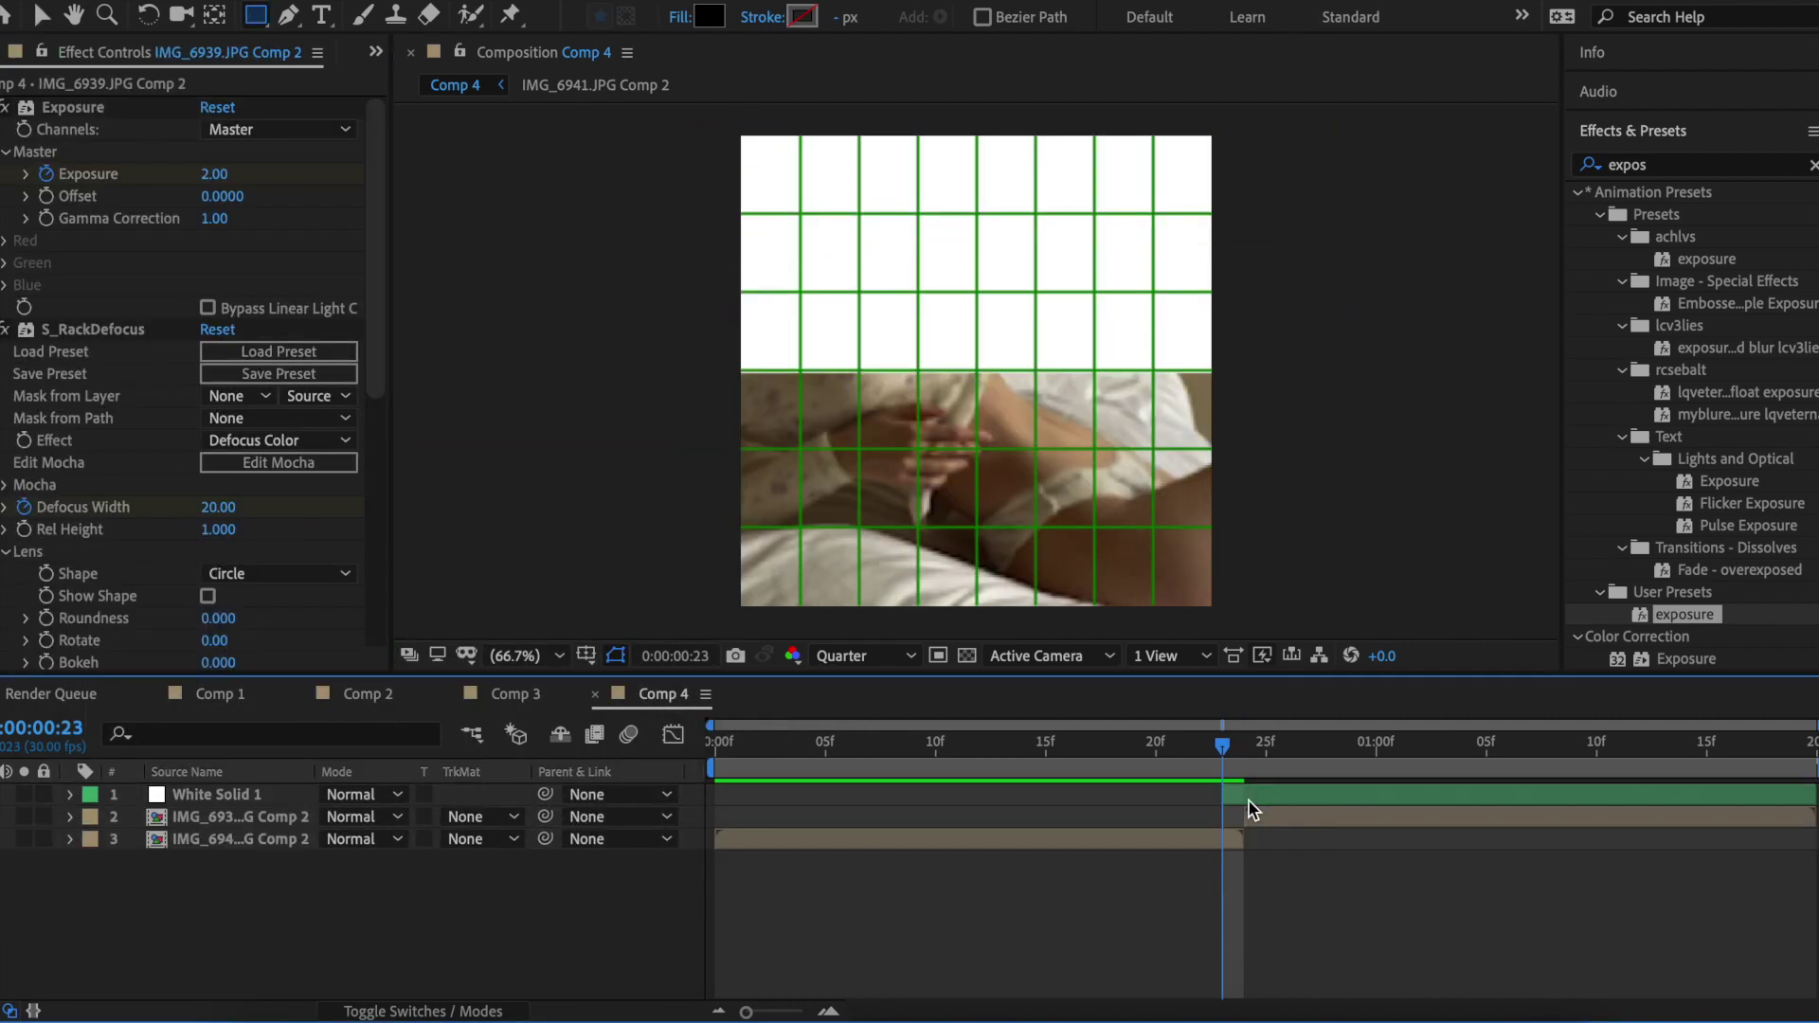
key("Page_Down")
key("ctrl+shift+d")
key("Page_Down")
key("Delete")
key("Page_Up")
key("Page_Up")
key("m")
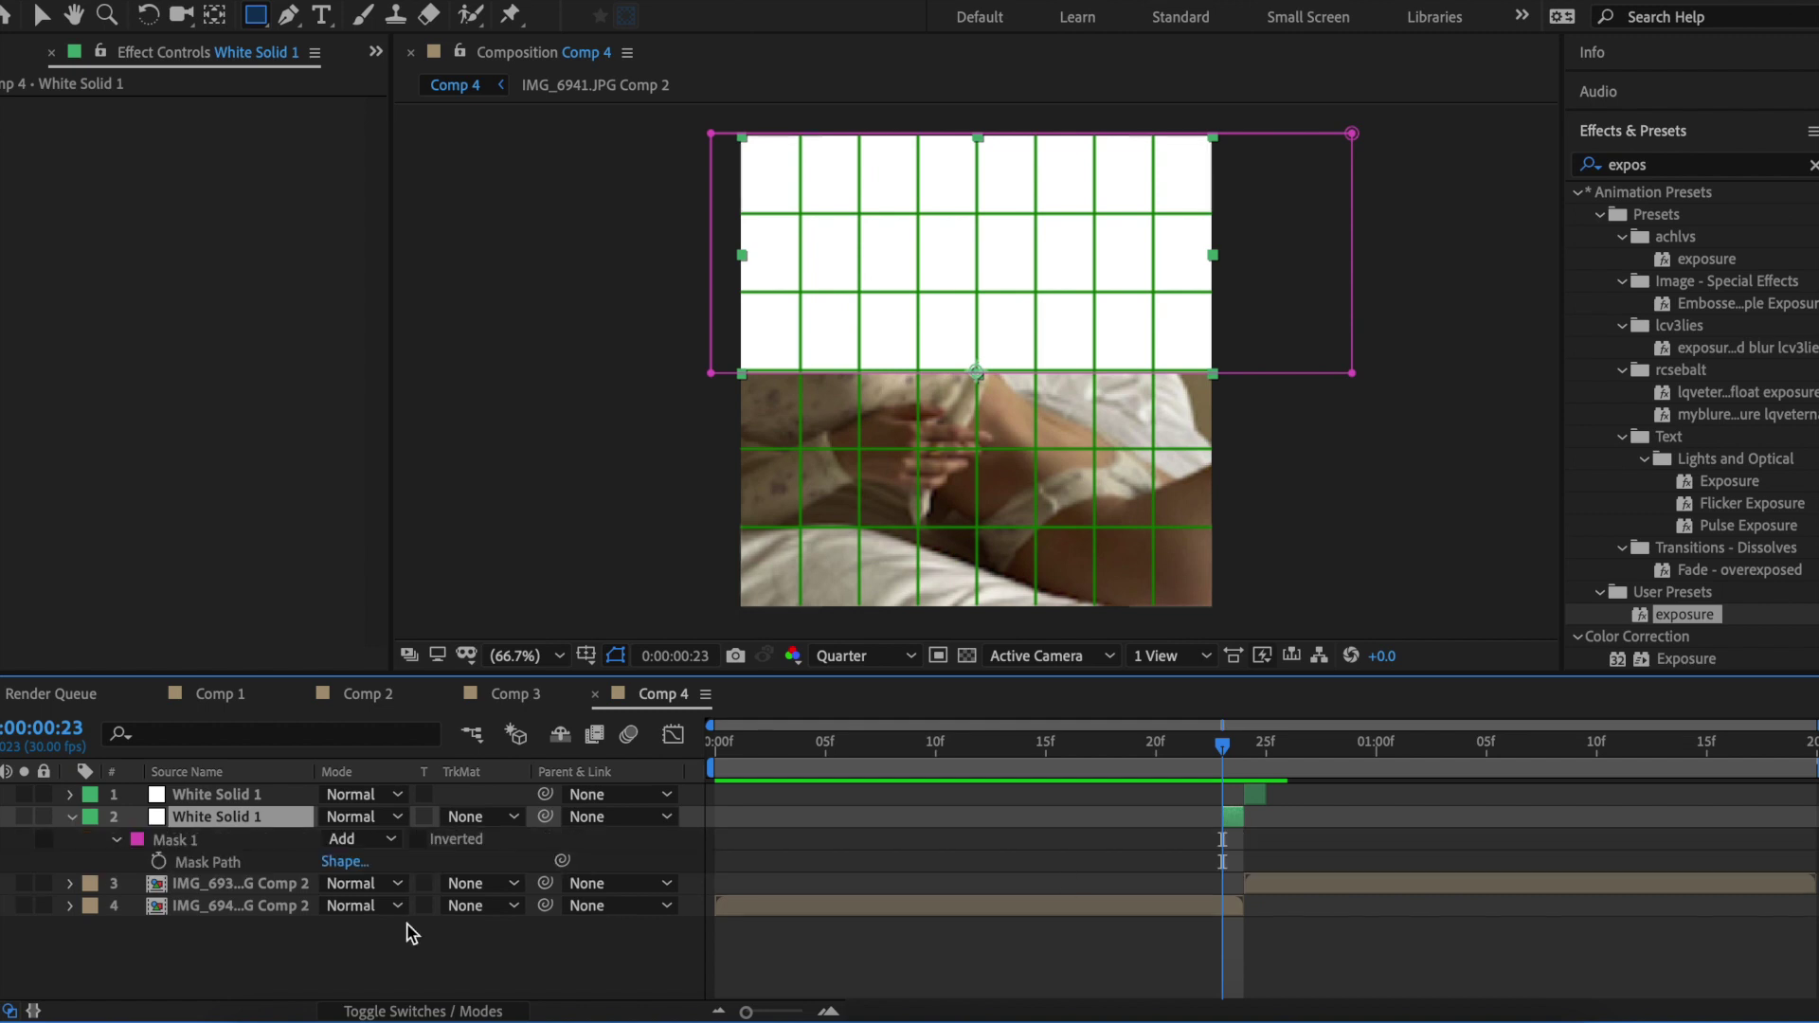
left_click(418, 839)
left_click(1183, 879)
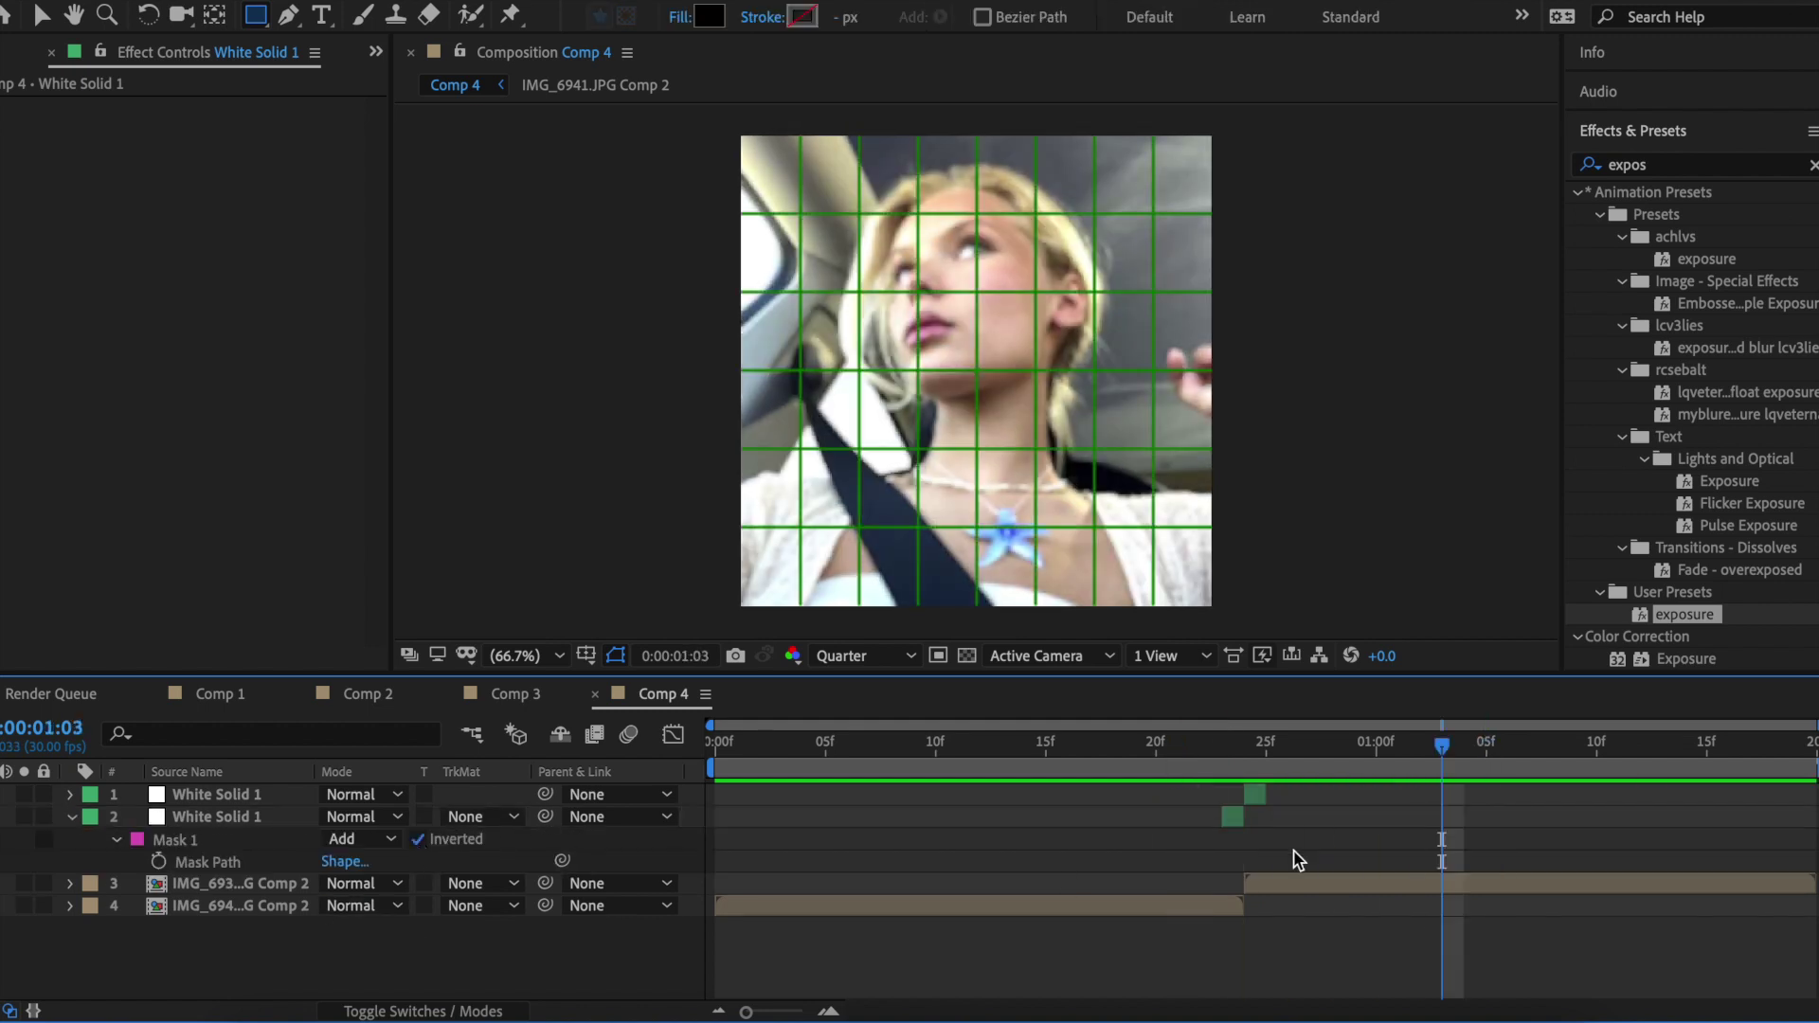
type("blurmo")
key("o")
left_click(214, 350)
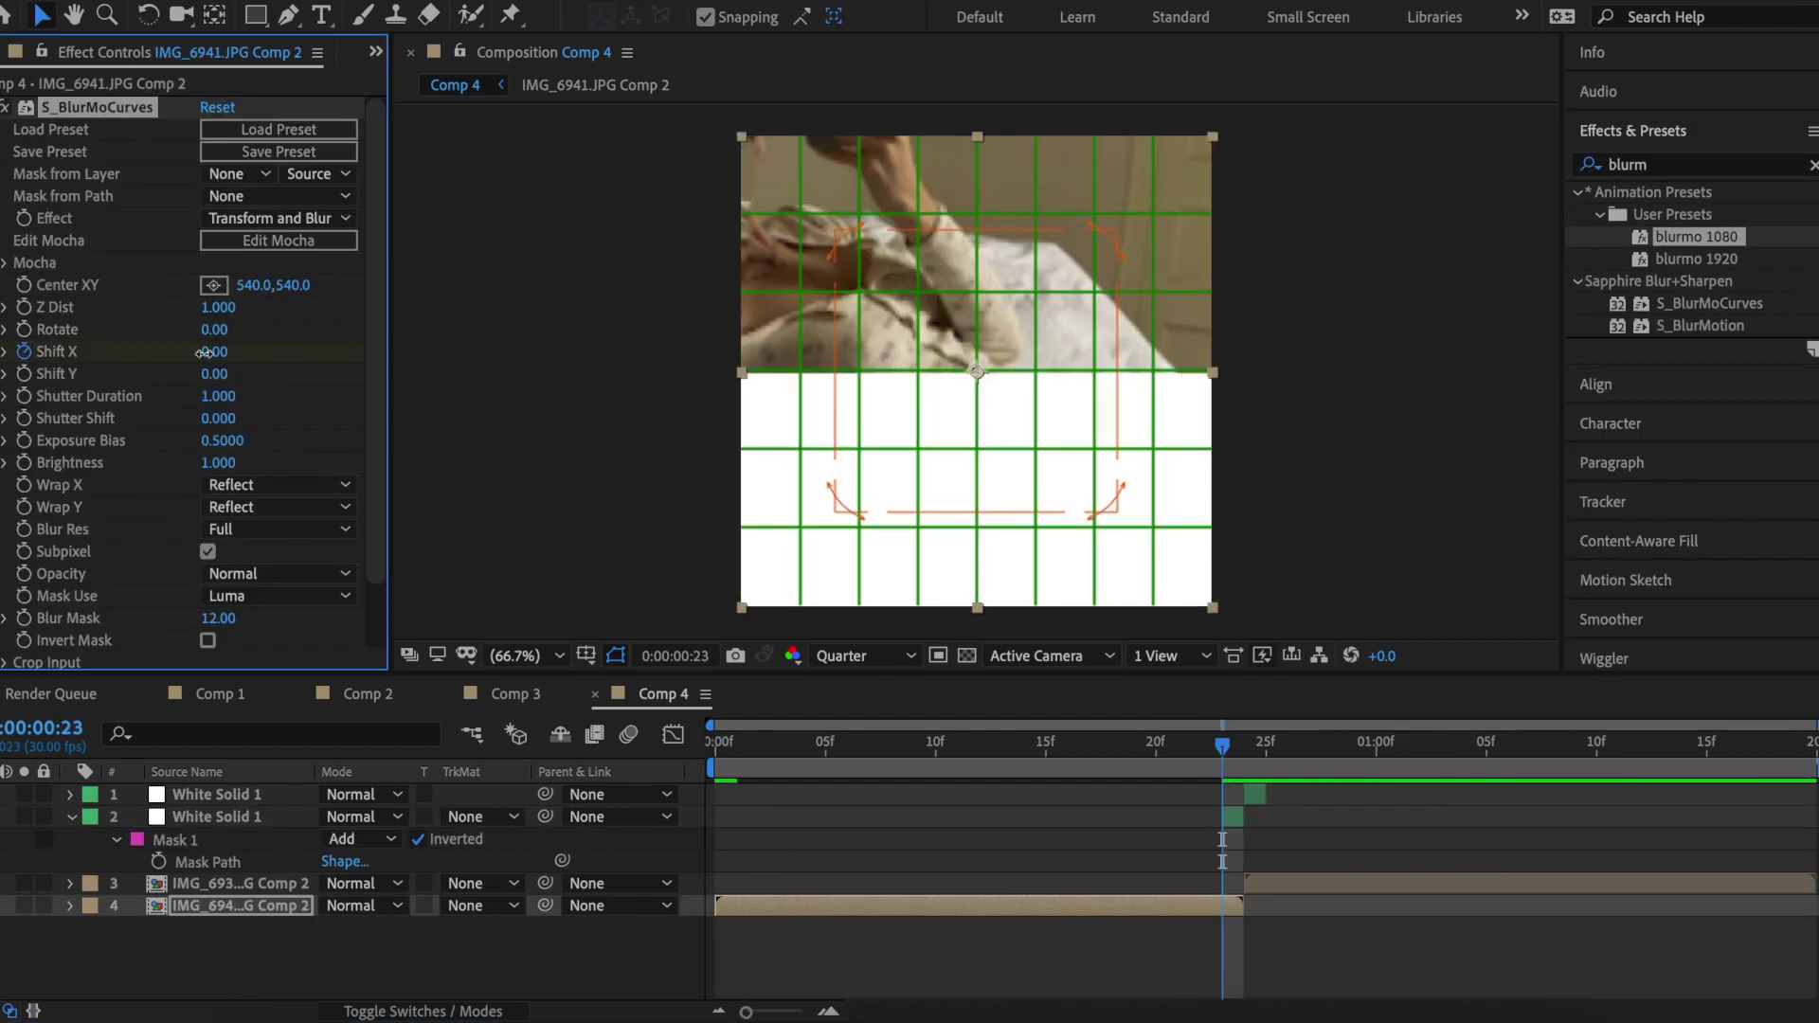
Keyframe IMG_6941's S_BlurMoCurves Shift X to -500, ease it and steepen the curve into the cut.
type("-500")
key("Return")
key("u")
left_click(672, 735)
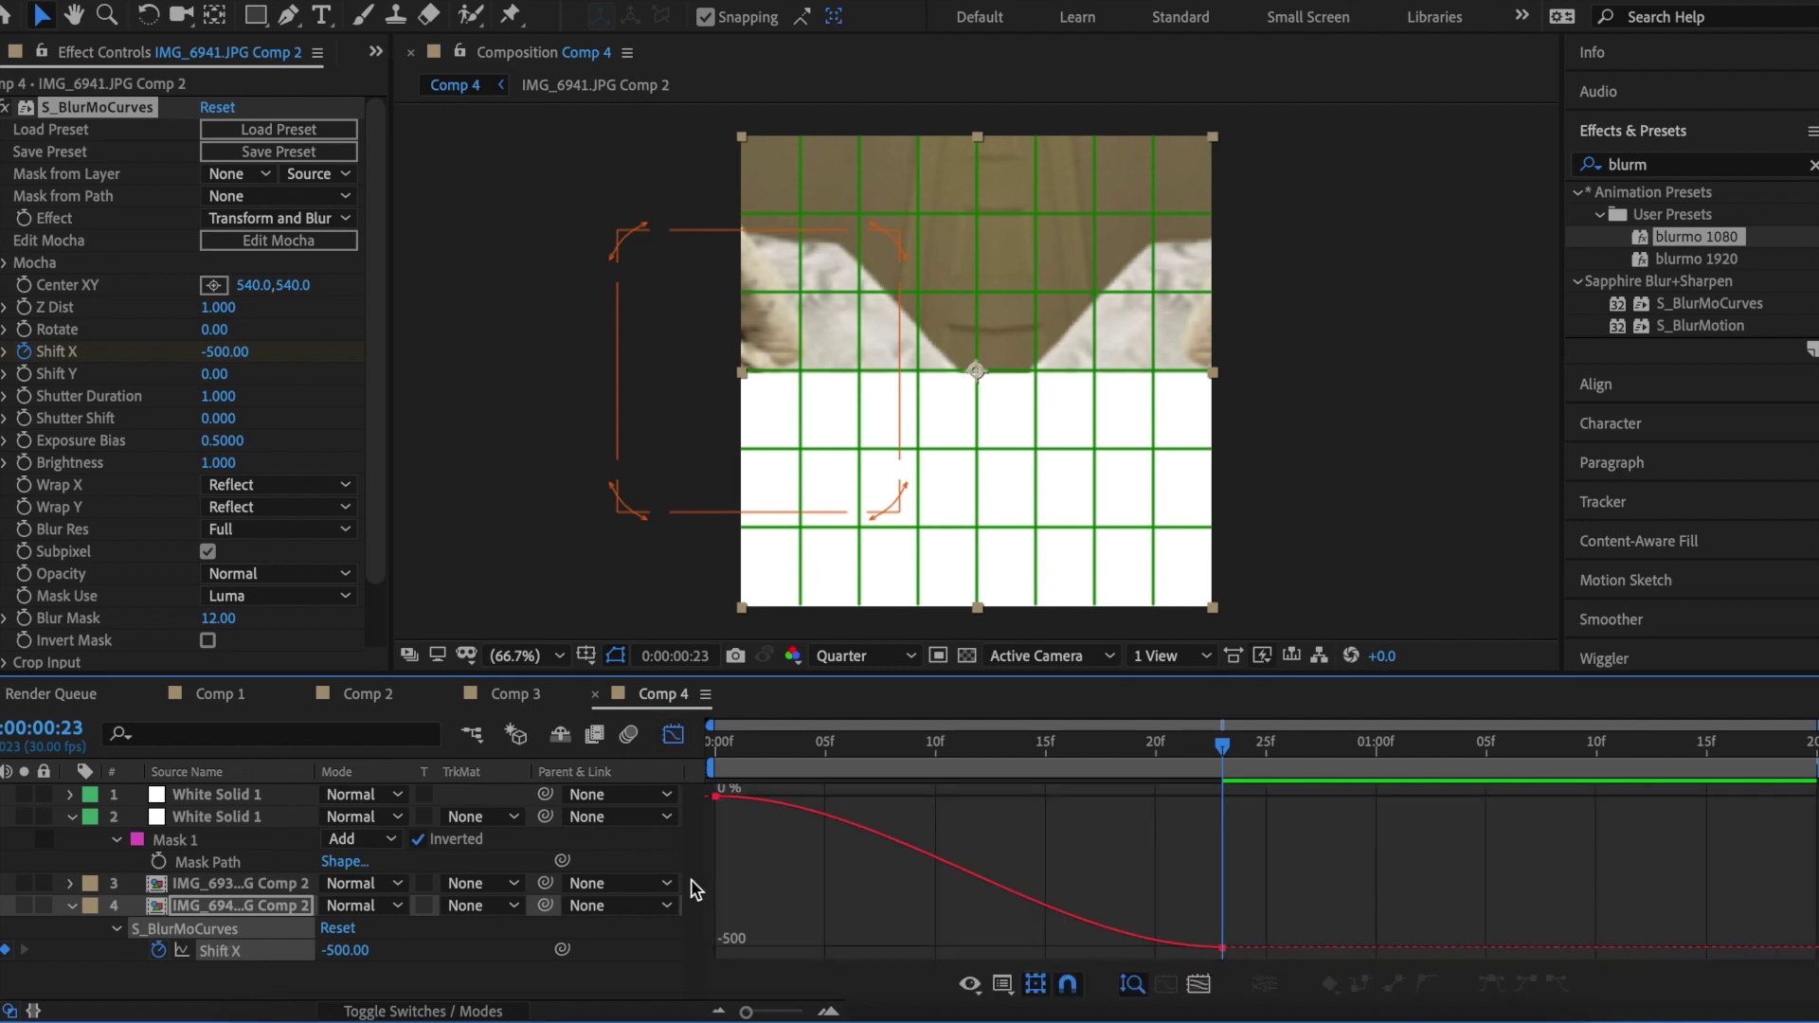
left_click_drag(696, 815, 1232, 957)
key("F9")
left_click_drag(1231, 824, 1219, 803)
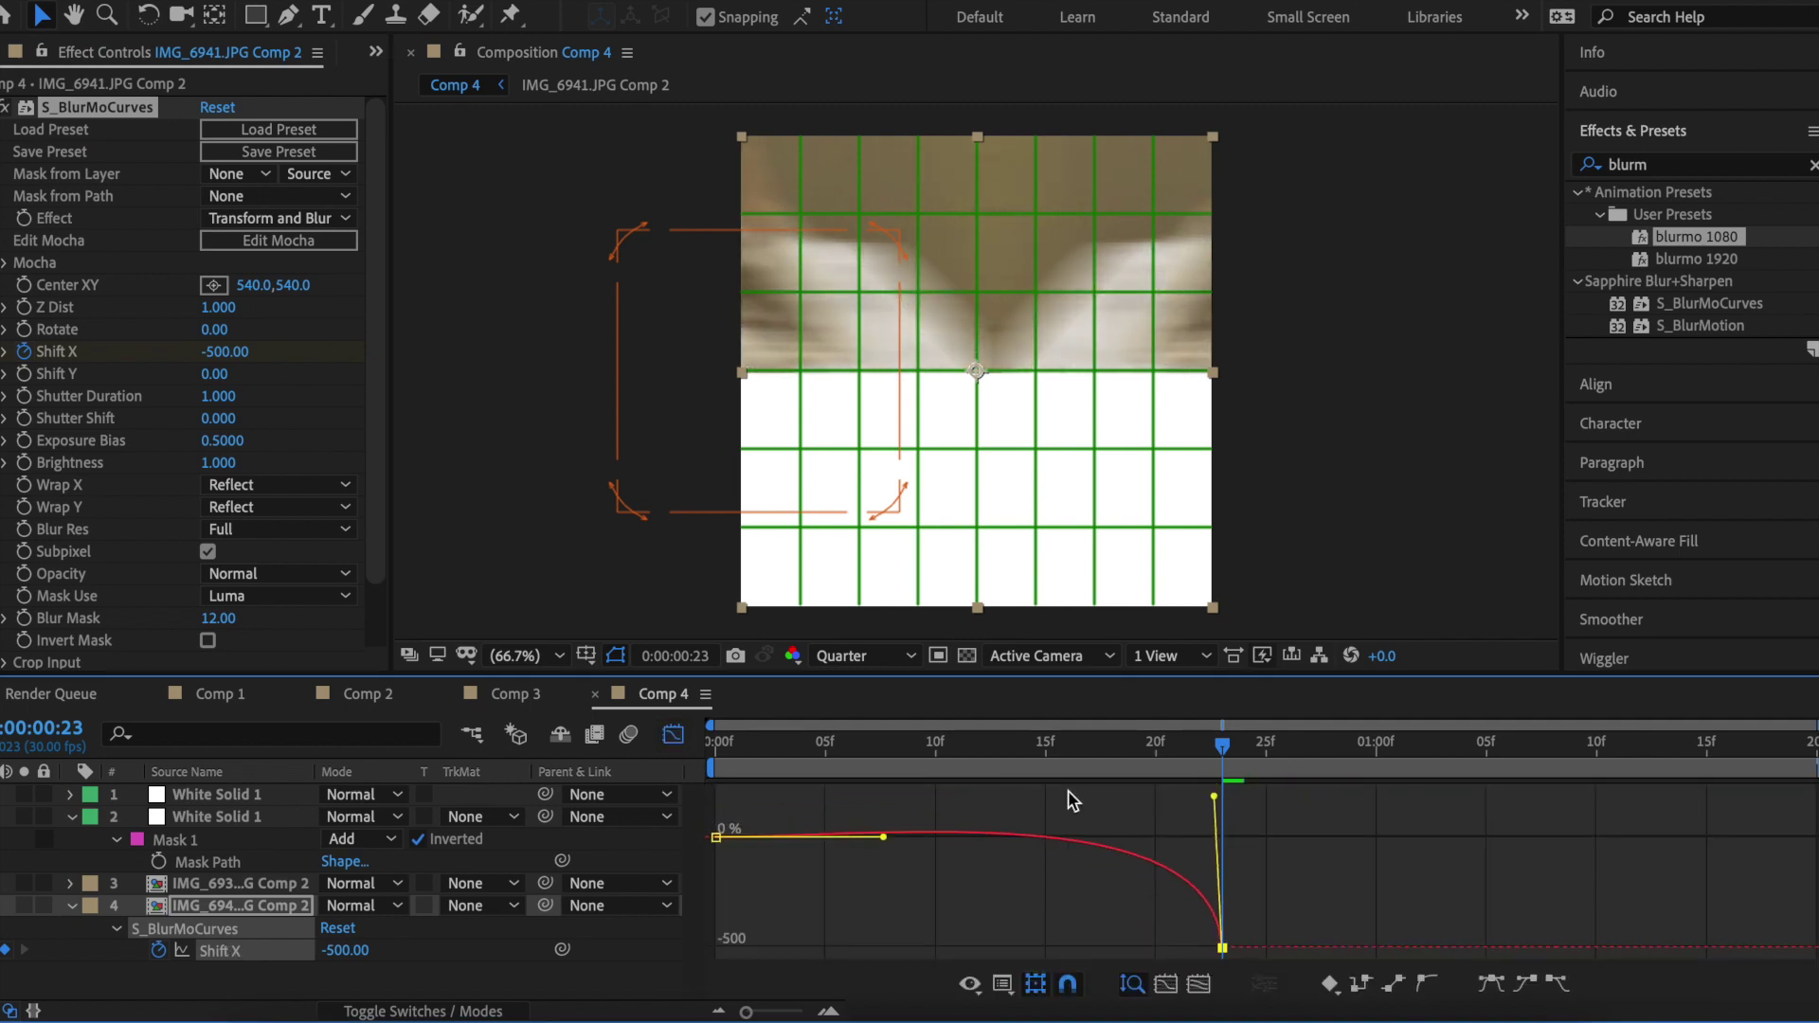
key("space")
key("shift+F3")
Animate IMG_6939's Shift X from 600 at its start with an eased, sharply decelerating curve.
left_click(1281, 887)
key("i")
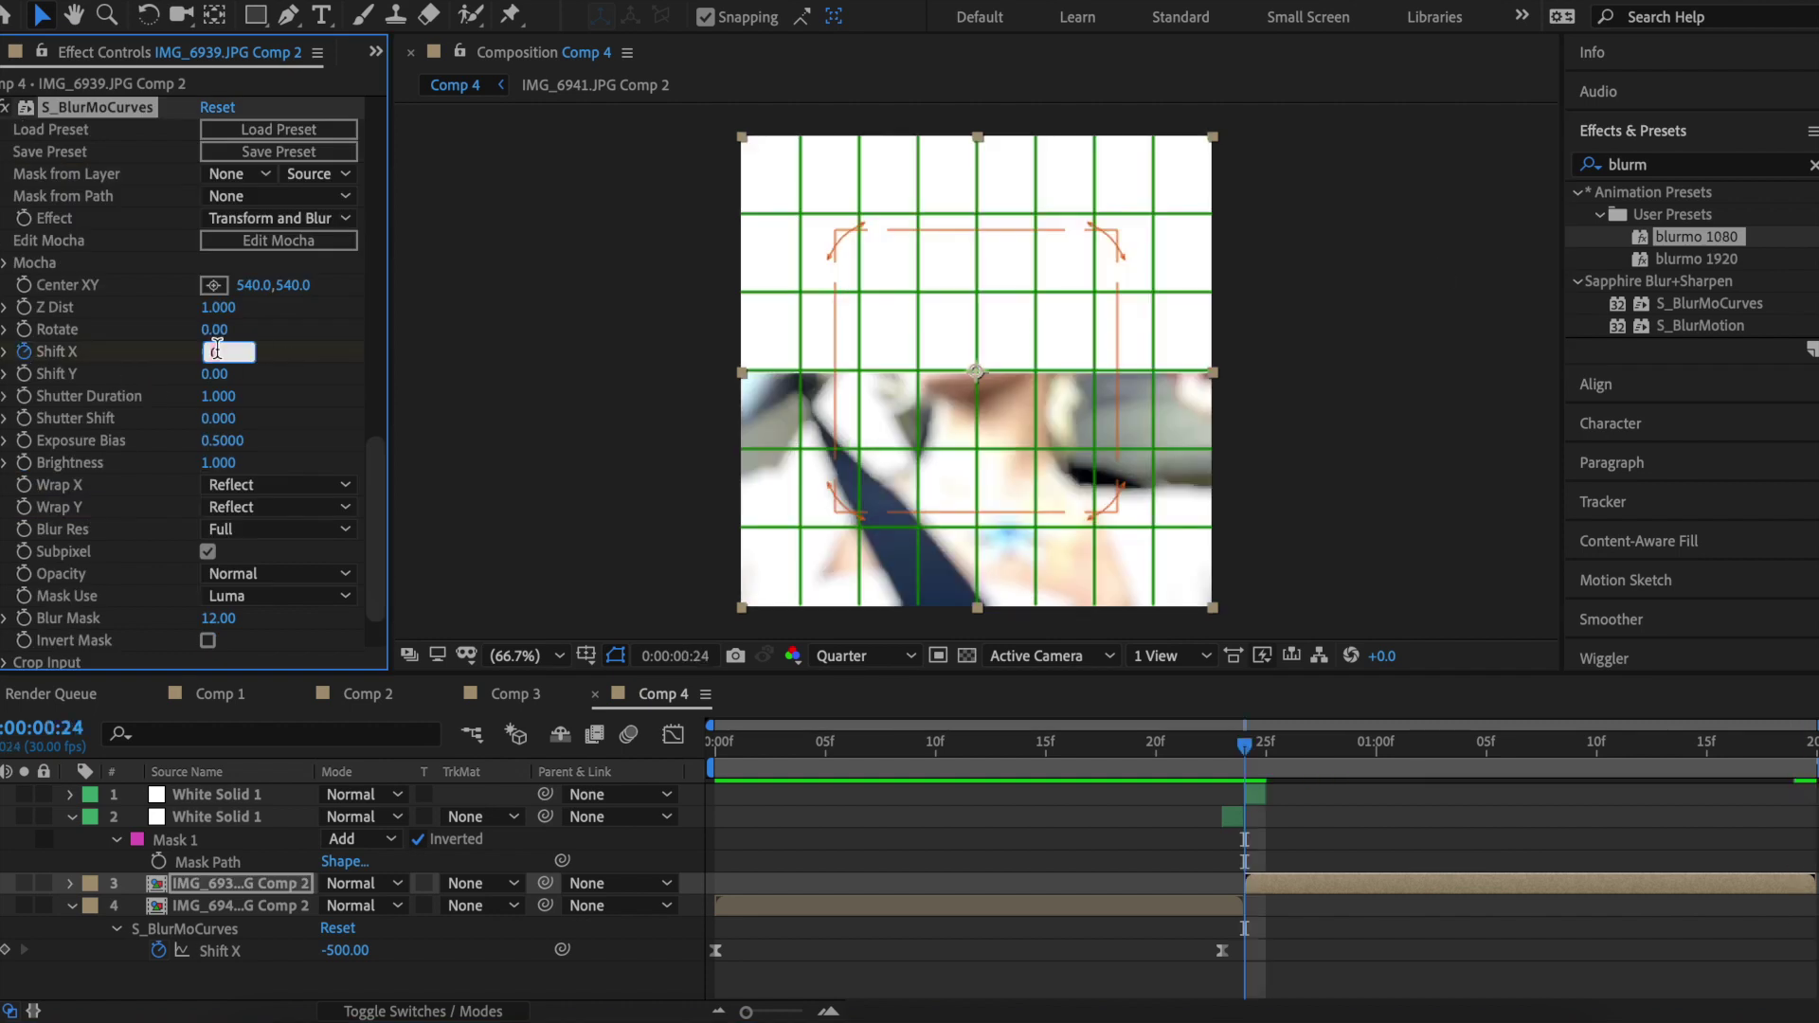
type("00")
key("Return")
key("u")
left_click(219, 921)
key("shift+F3")
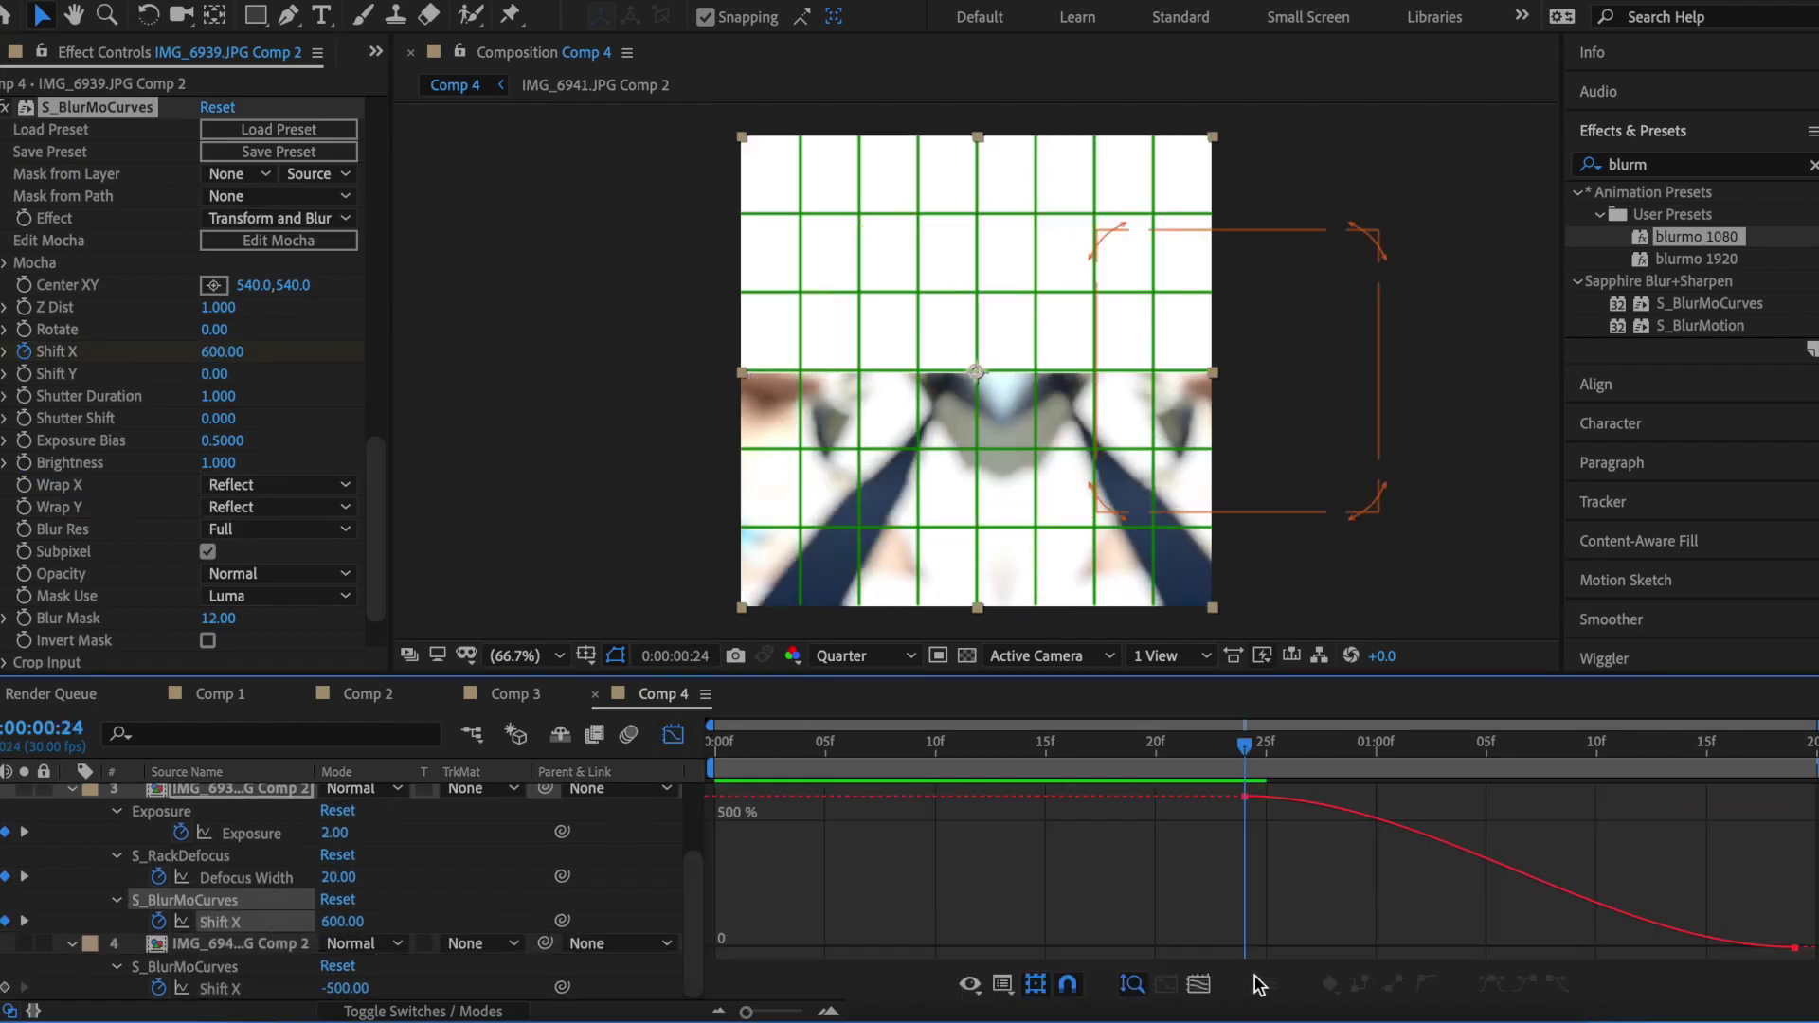
left_click_drag(1307, 797, 1251, 887)
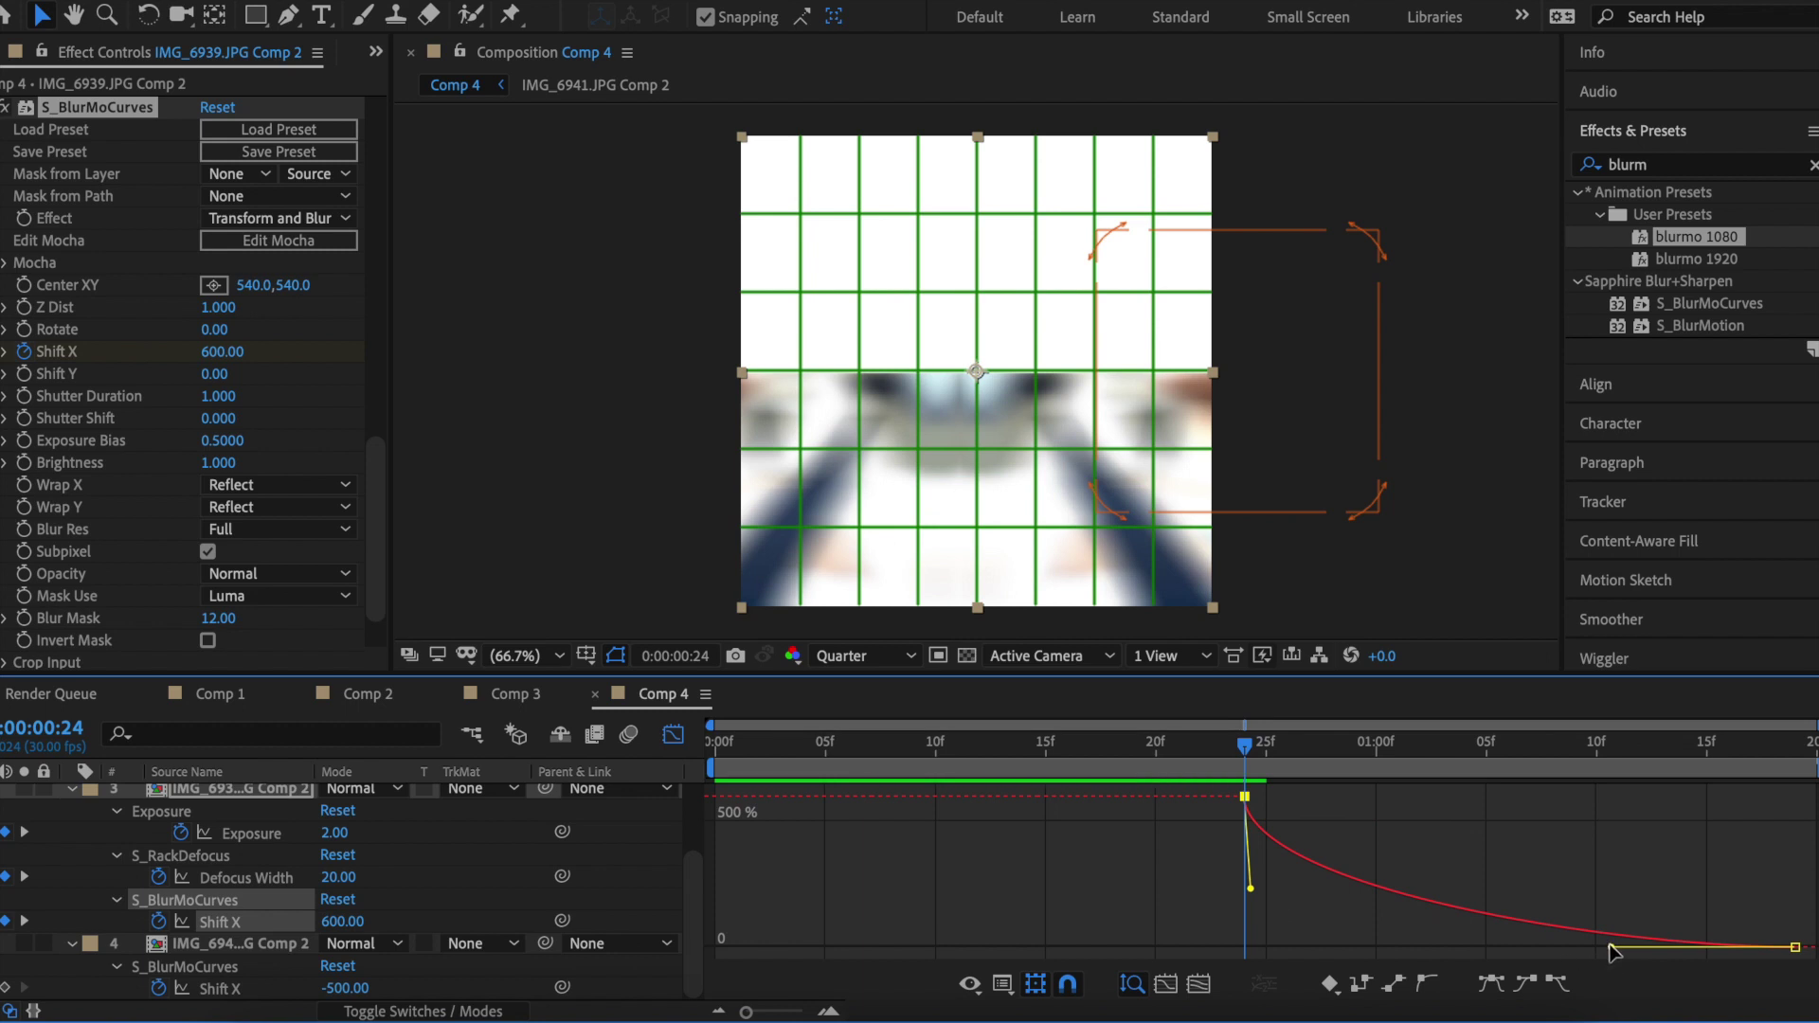
left_click_drag(1721, 947, 1312, 952)
key("space")
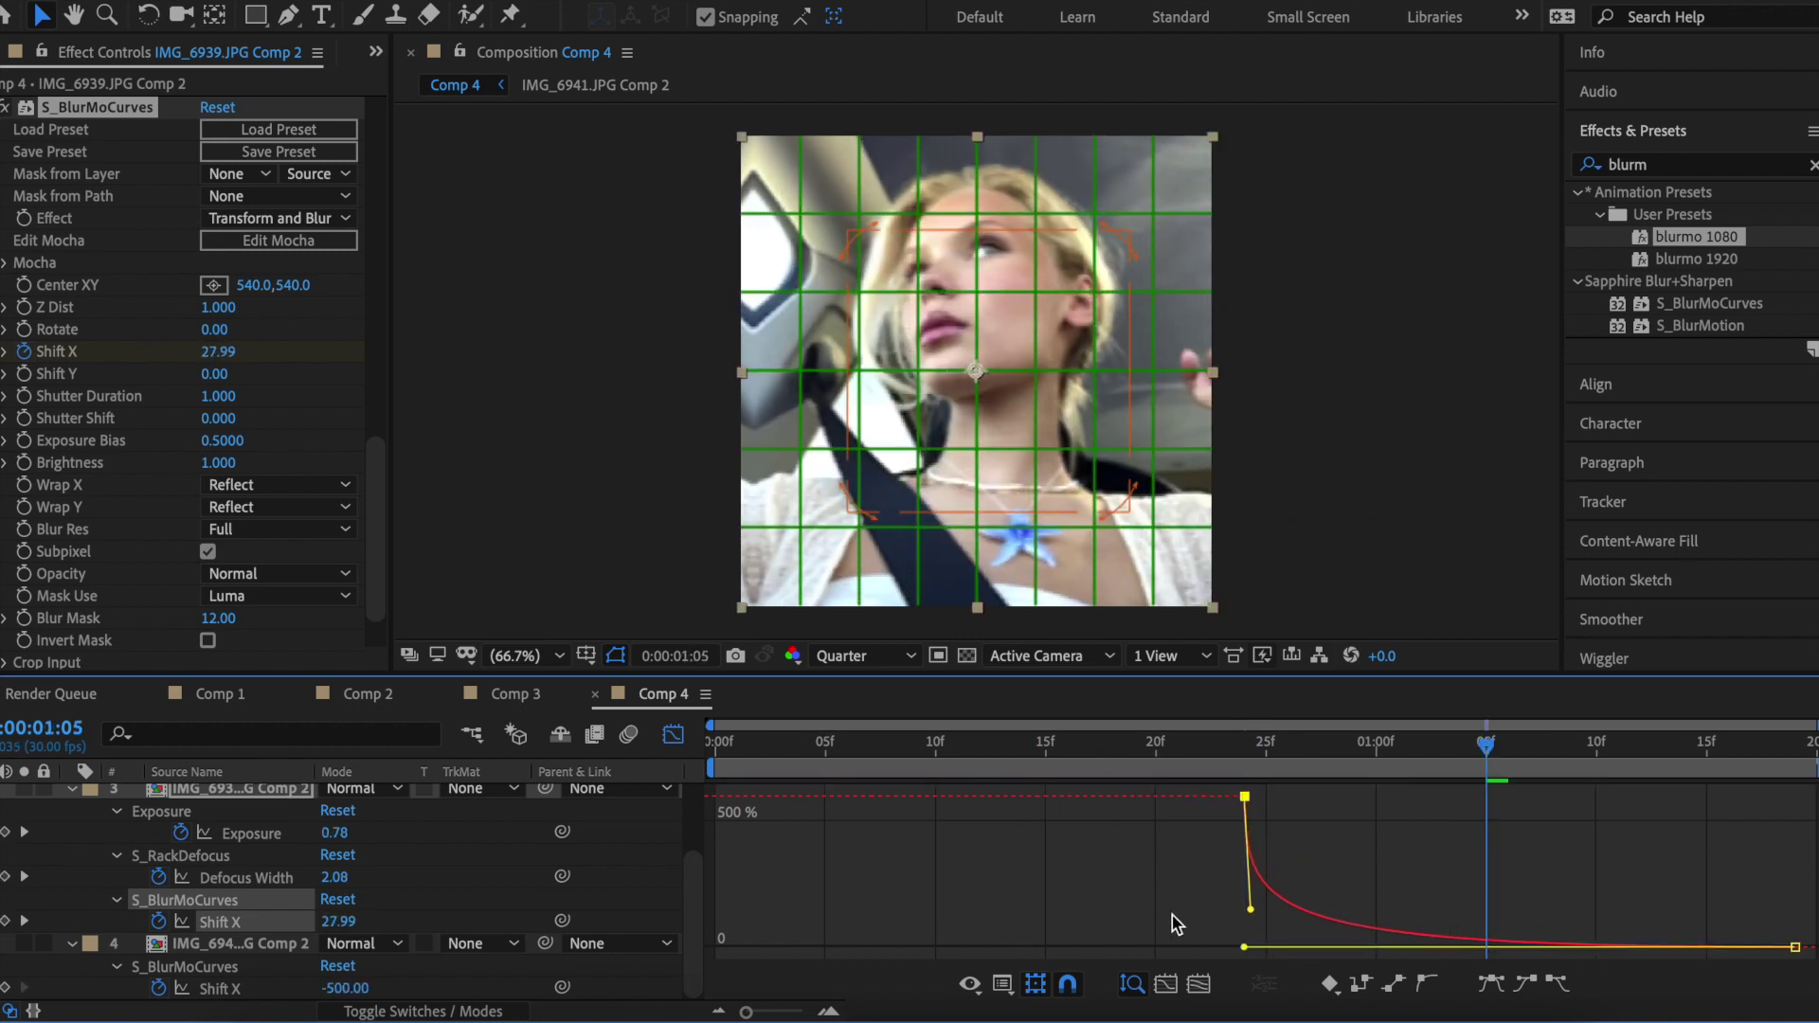
key("shift+F3")
Add a new adjustment layer at frame 20.
key("u")
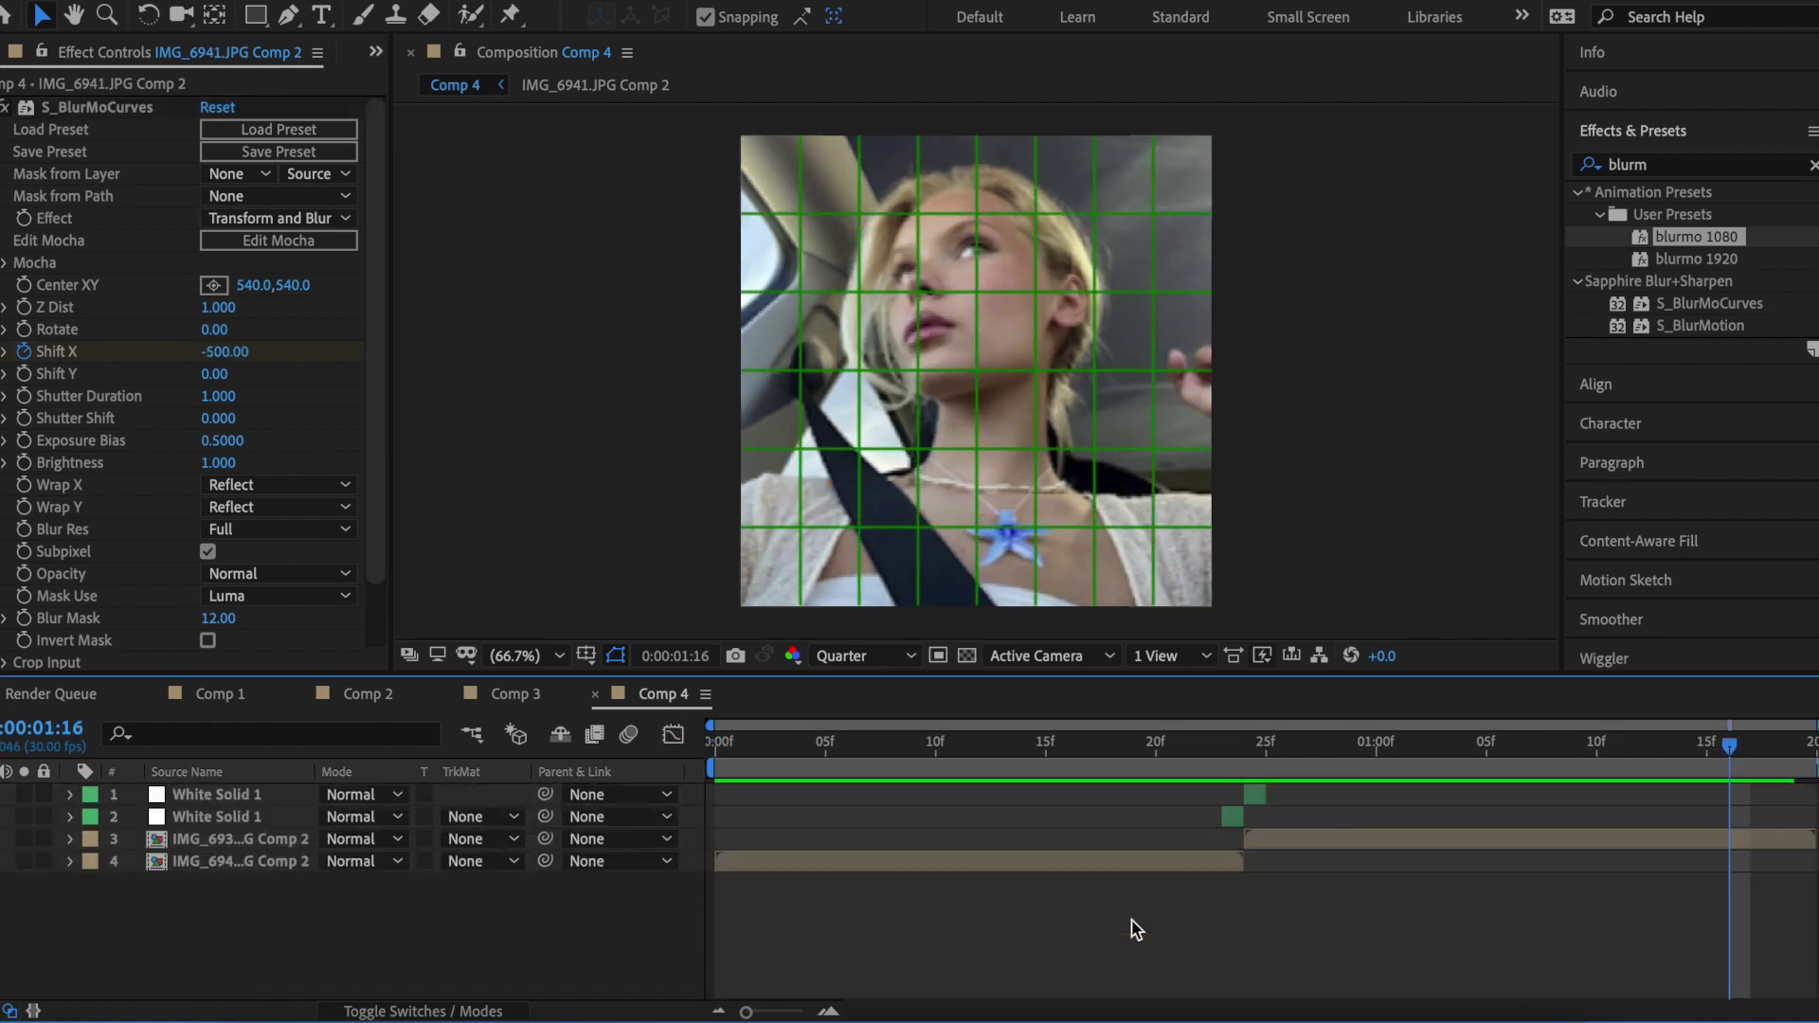
left_click(1156, 743)
key("ctrl+alt+y")
Hide the proportional grid, apply S_TimeSlice to the adjustment layer and preview from the start.
left_click(586, 656)
left_click(633, 711)
left_click(1695, 164)
type("timesl")
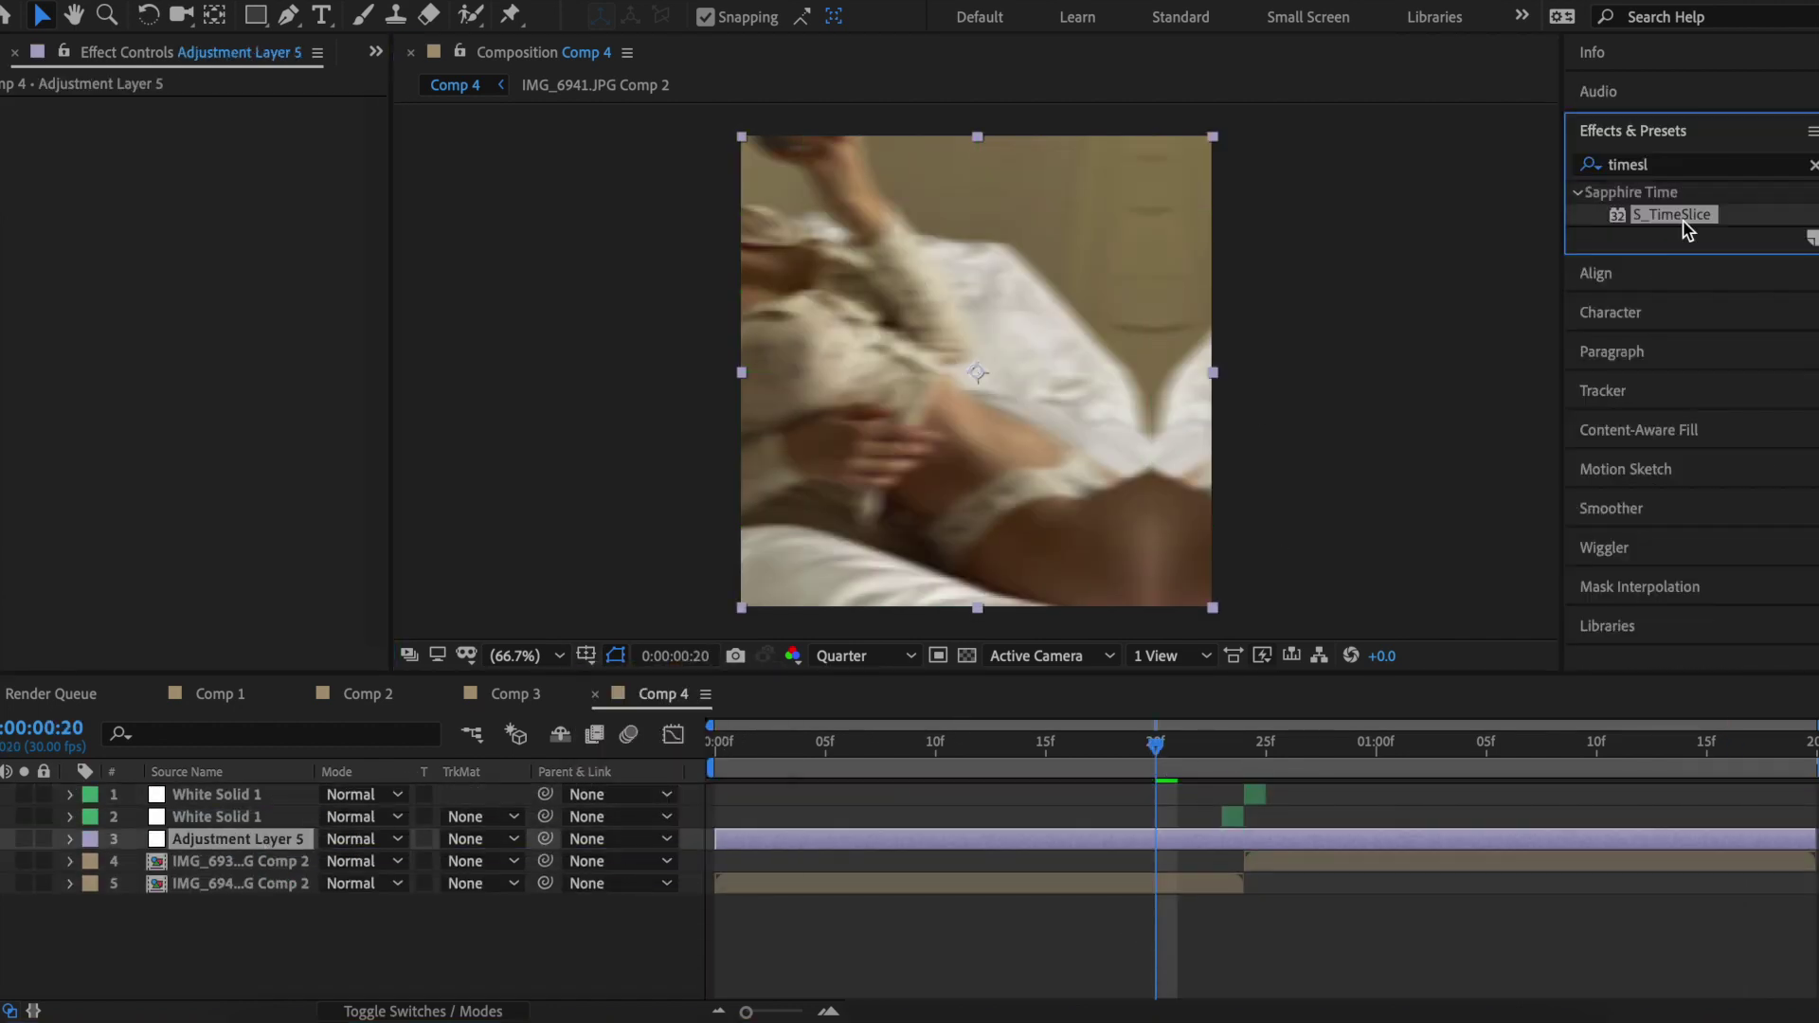
double_click(1672, 214)
key("Home")
key("space")
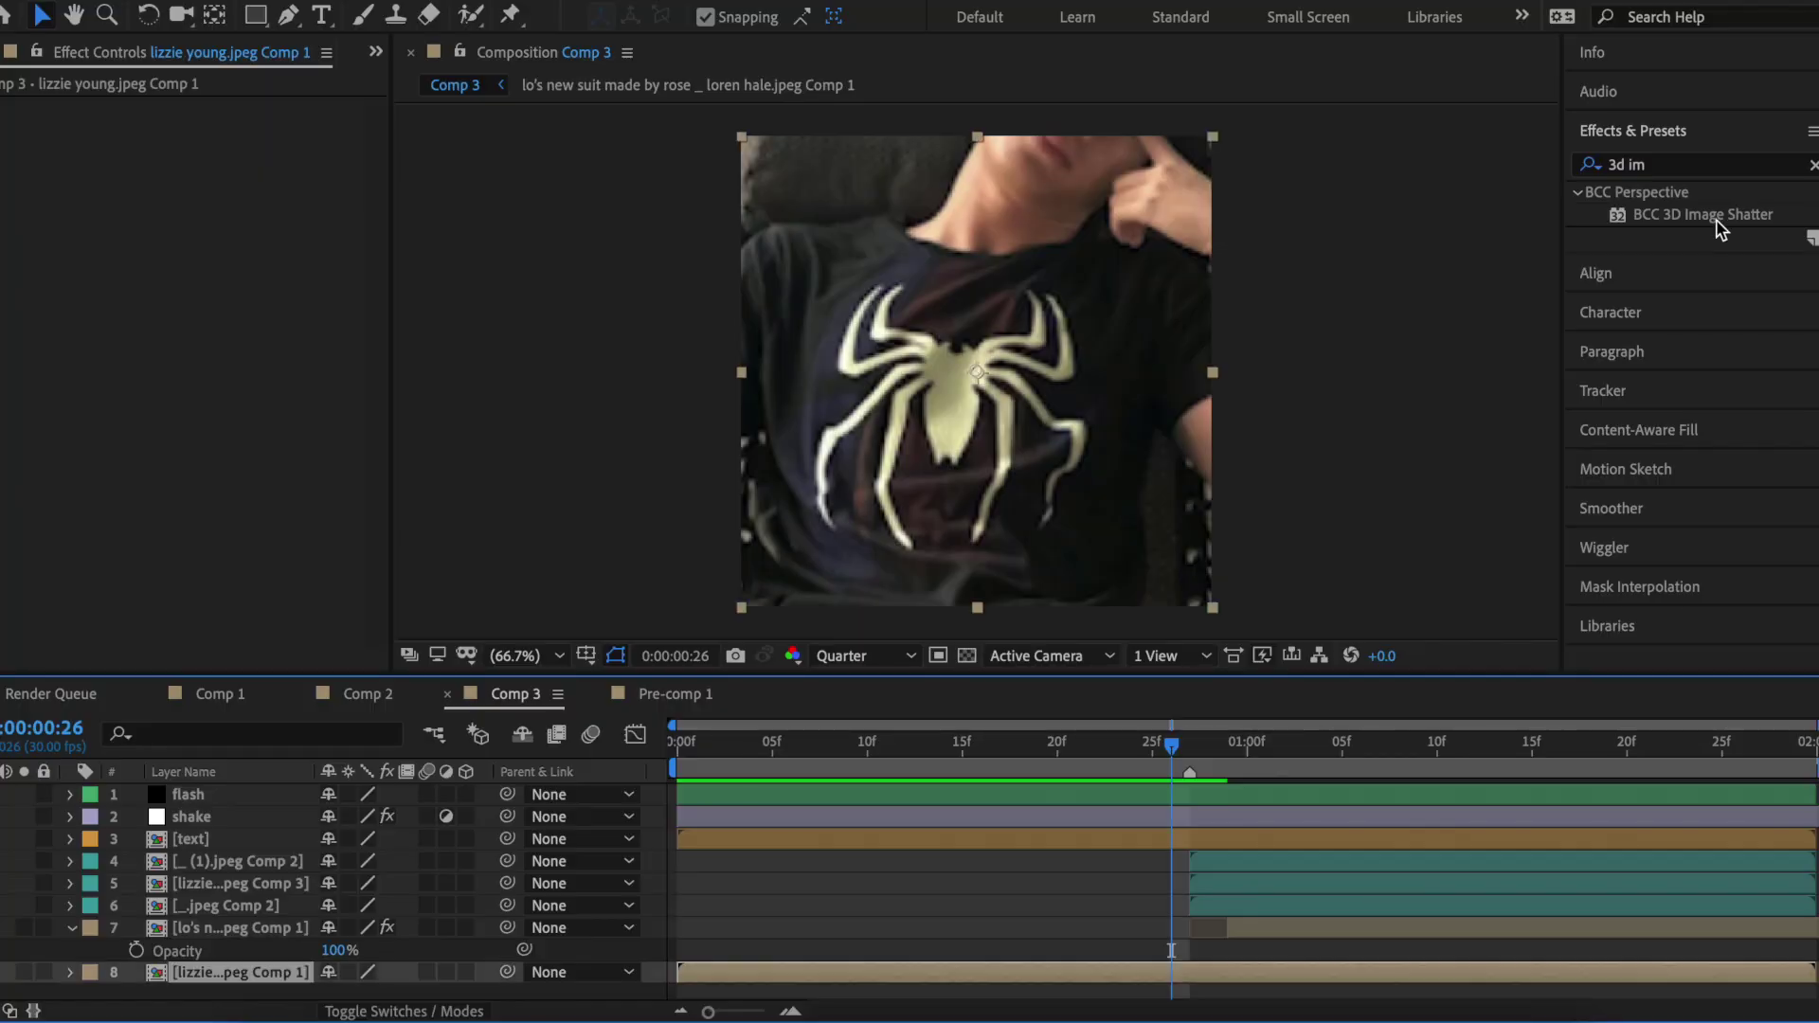
Apply BCC 3D Image Shatter to the bottom photo layer with automation set to Manual.
left_click_drag(1696, 214, 1075, 272)
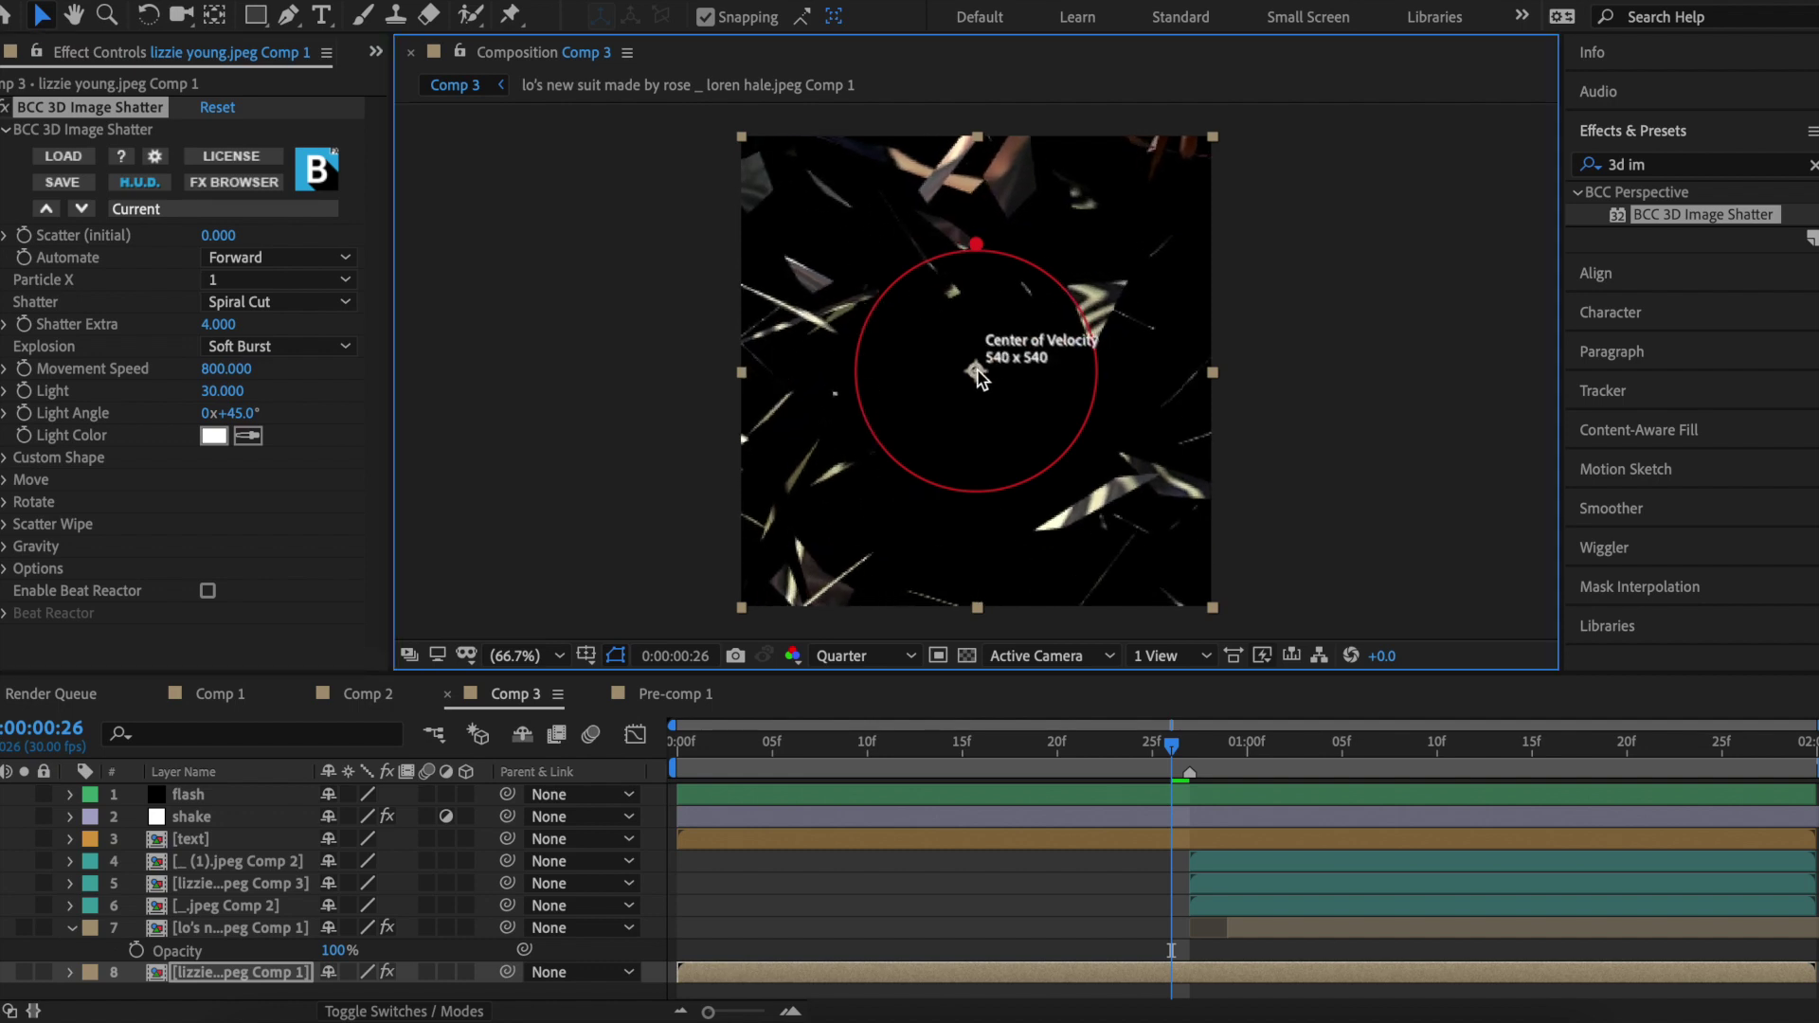
left_click(232, 257)
left_click(252, 275)
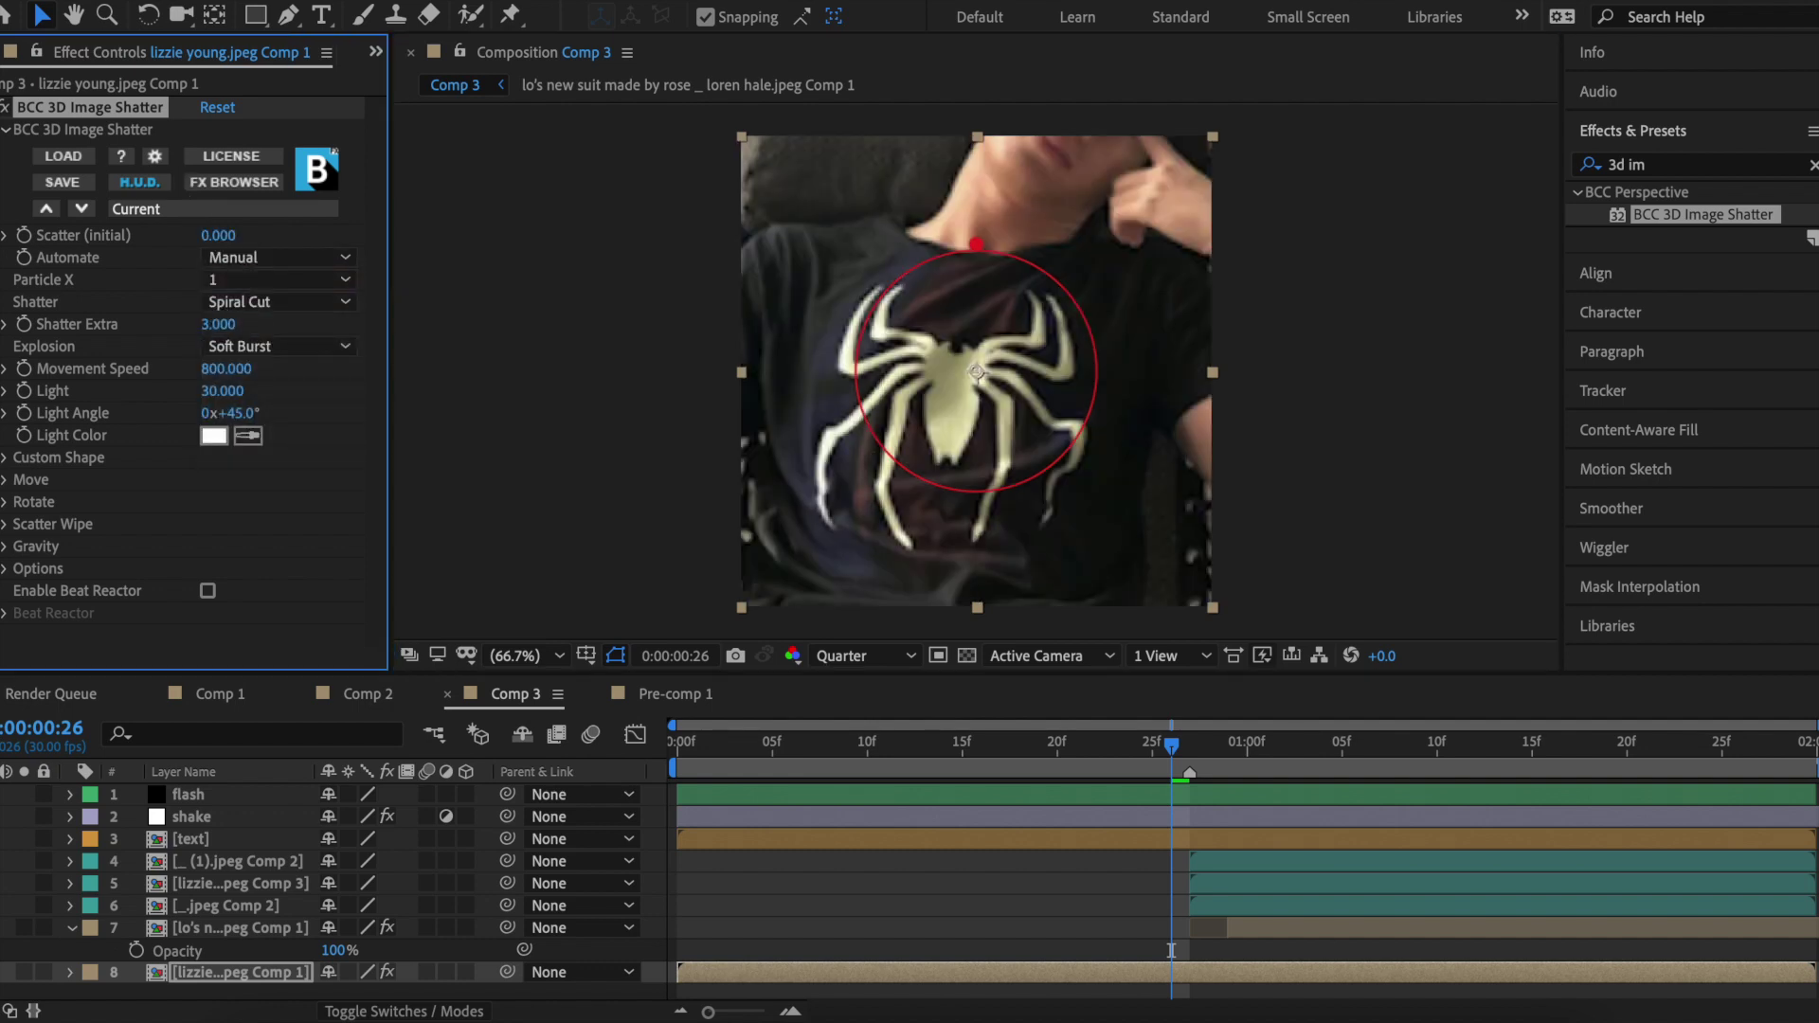
Keyframe the denim photo layer's opacity at 0% at its in-point.
key("End")
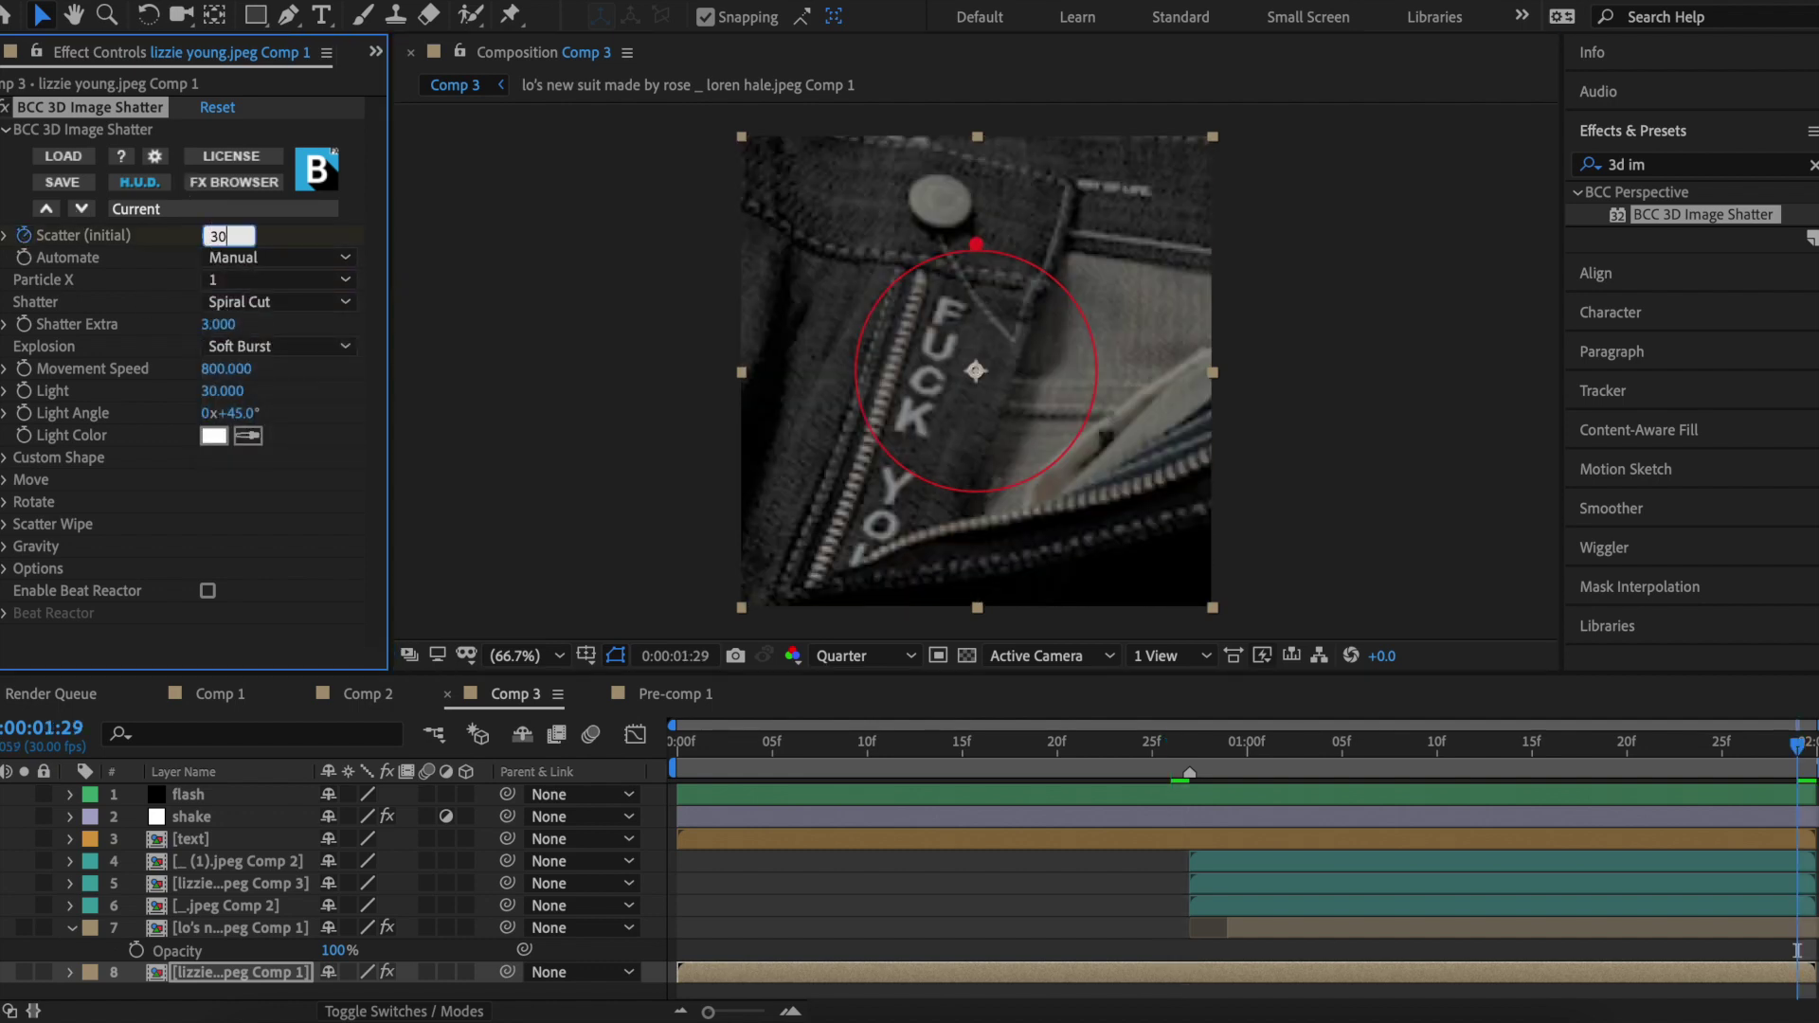
left_click(1260, 927)
key("i")
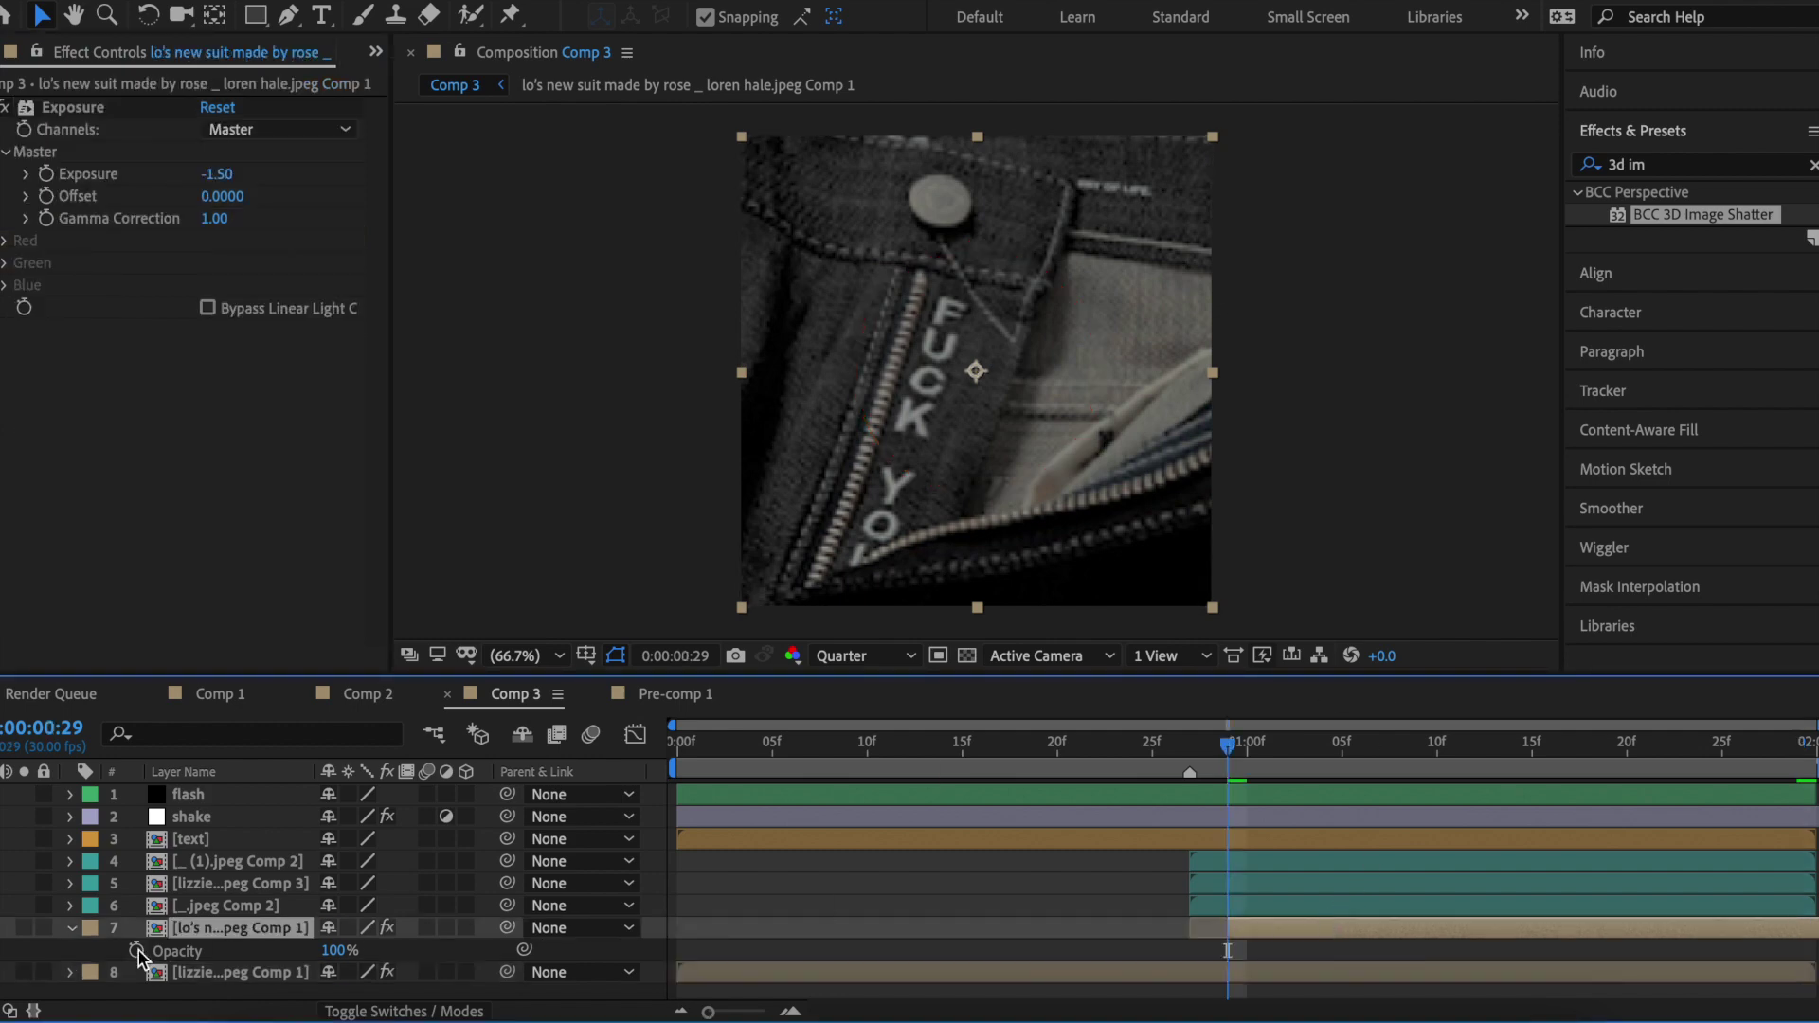
left_click(137, 951)
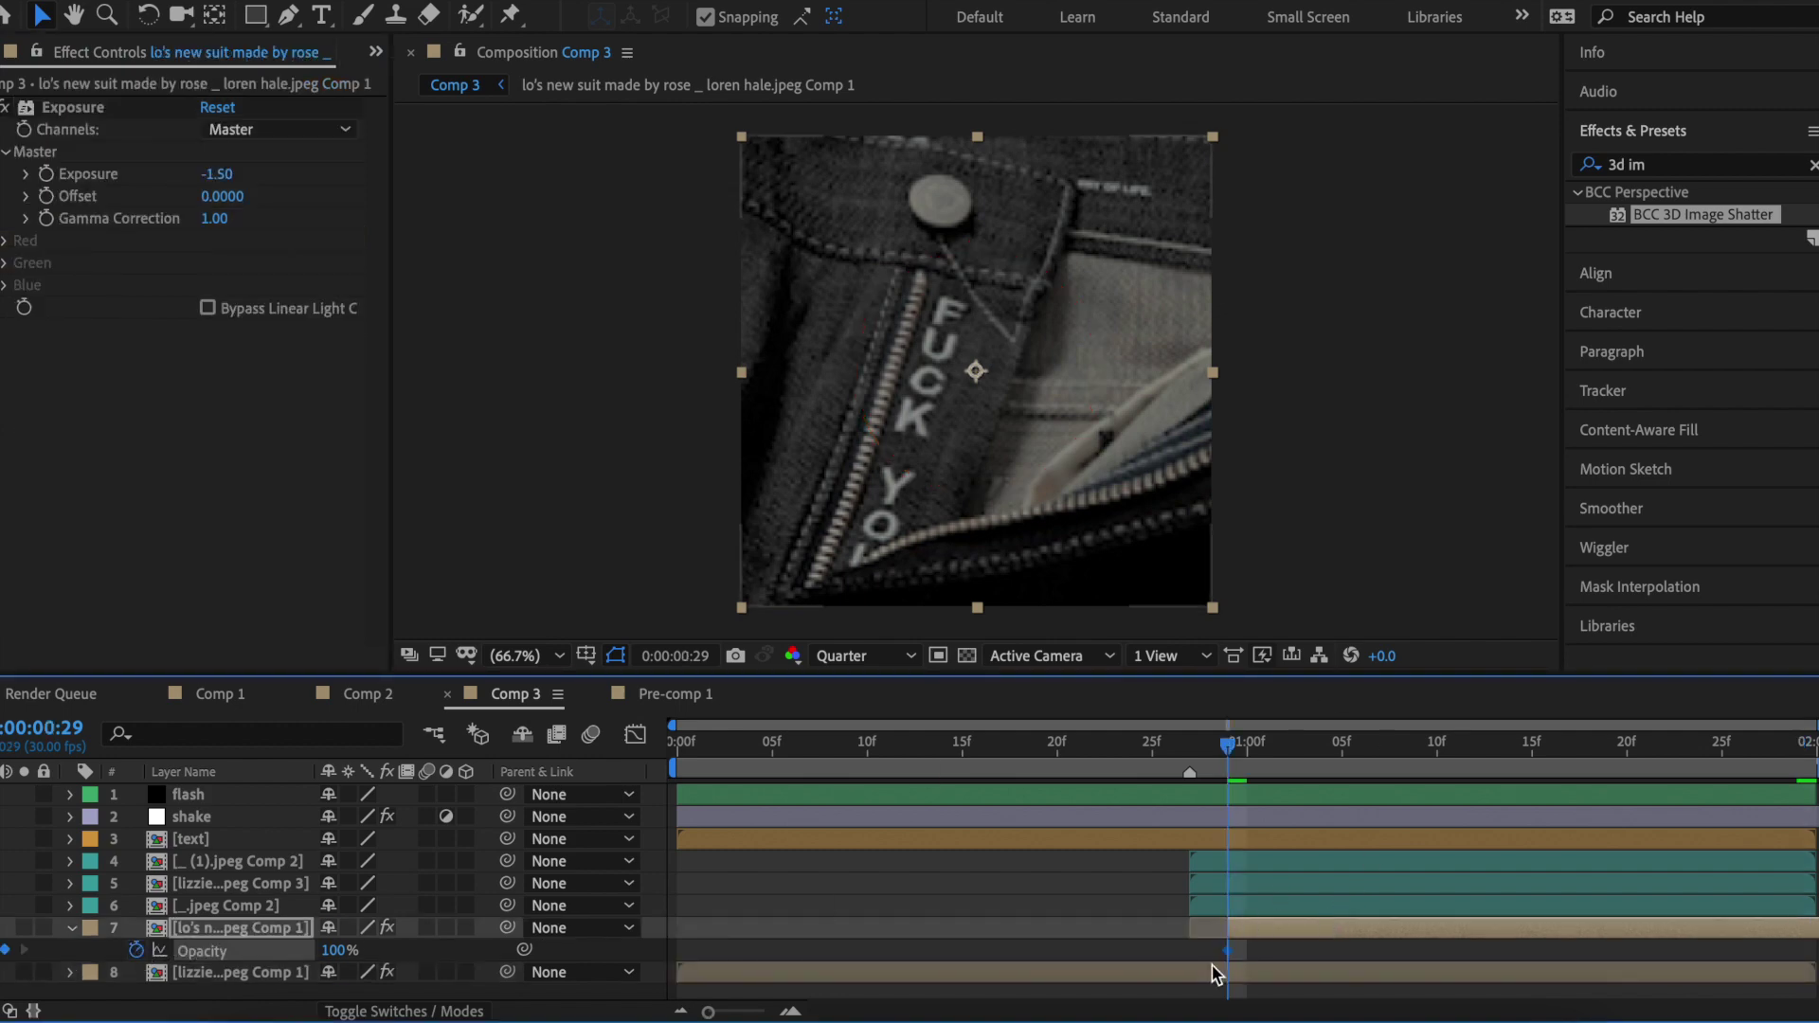
left_click(349, 951)
type("0")
key("Return")
left_click(1232, 906)
Apply S_BlurMoCurves to the three-photo collage layer via a 'blurmo' effects search.
key("i")
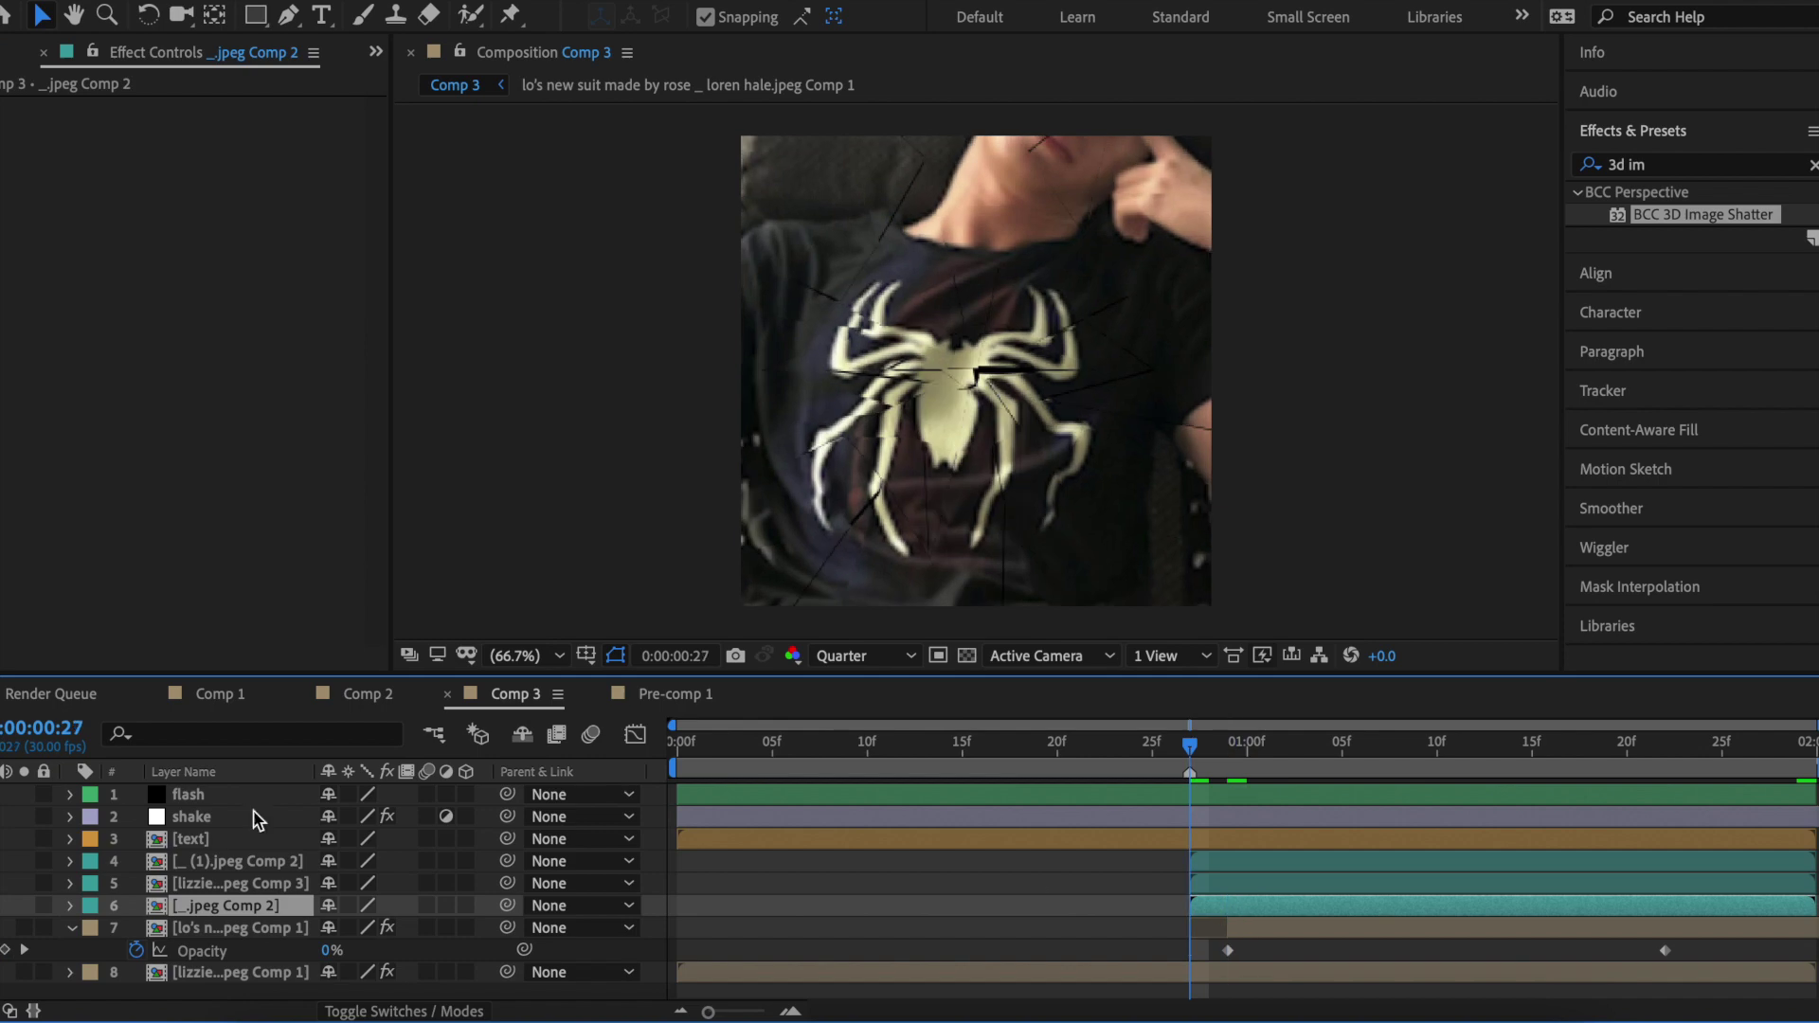
left_click(1229, 861)
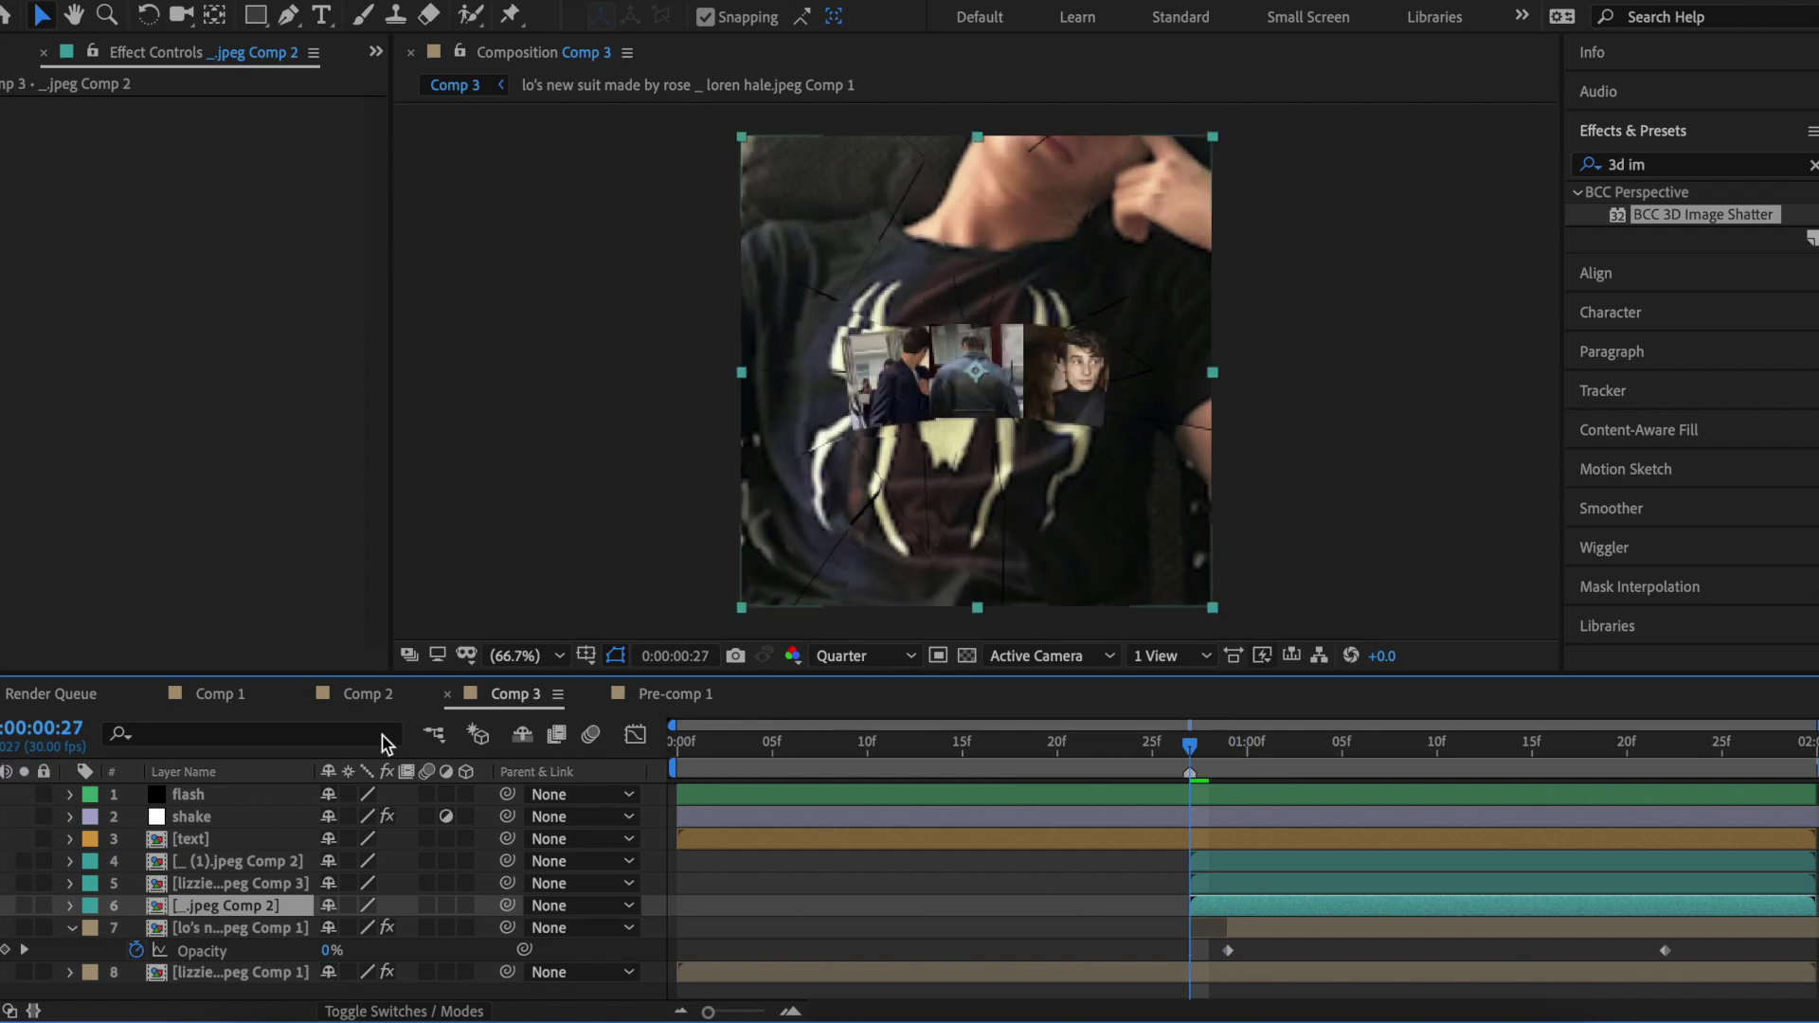
left_click(1645, 164)
type("blurmo")
left_click(1705, 301)
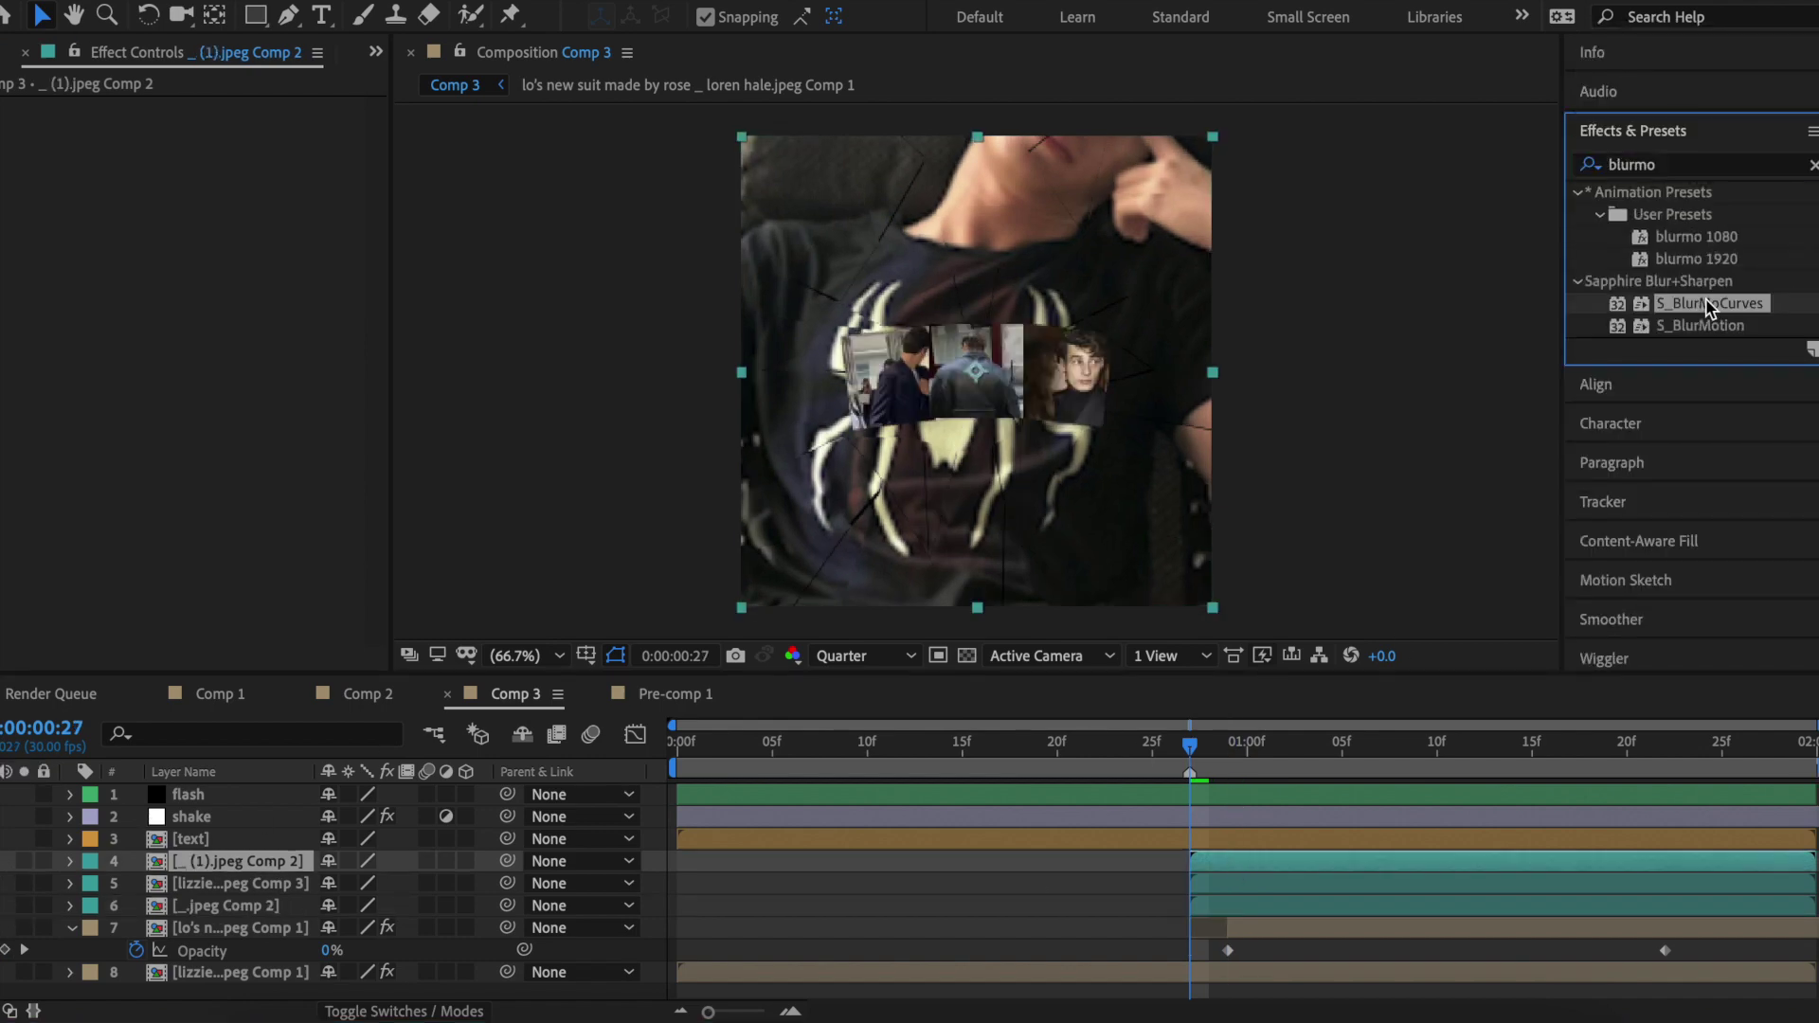
double_click(1705, 303)
type("1")
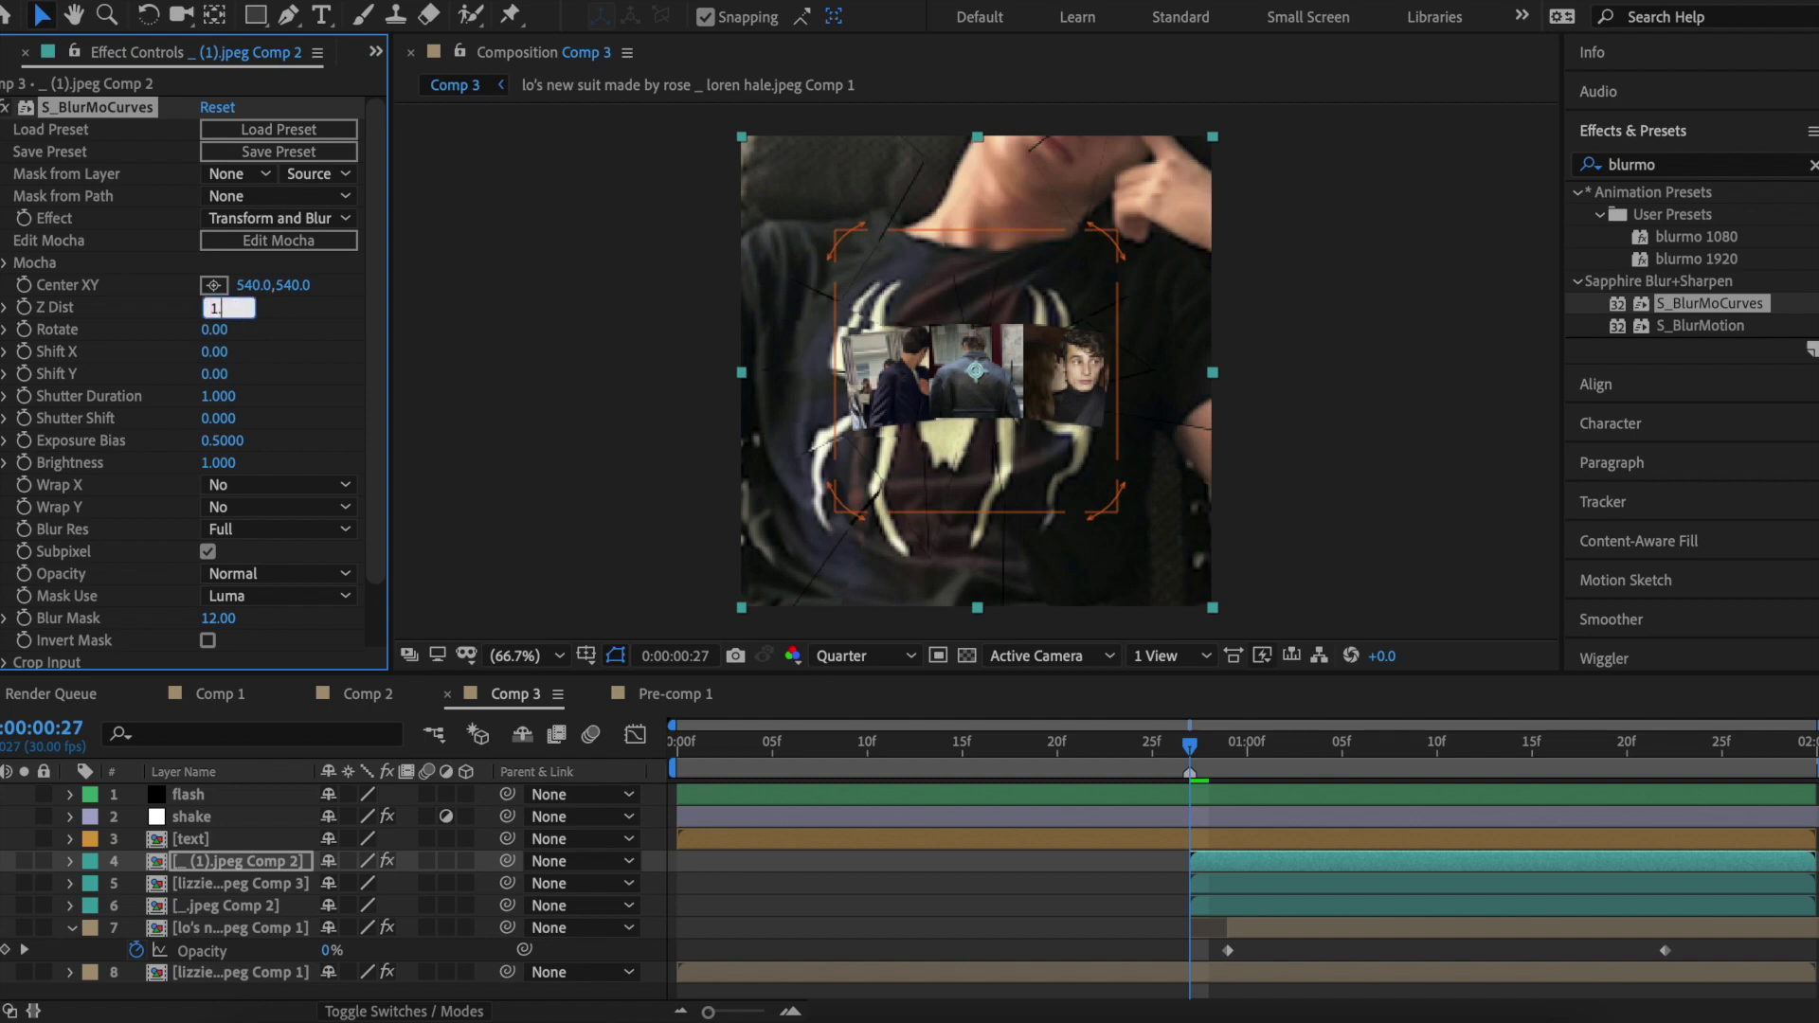
Keyframe Z Dist at 1.4 at the start and 0.8 at one second.
type(".4")
key("Return")
key("u")
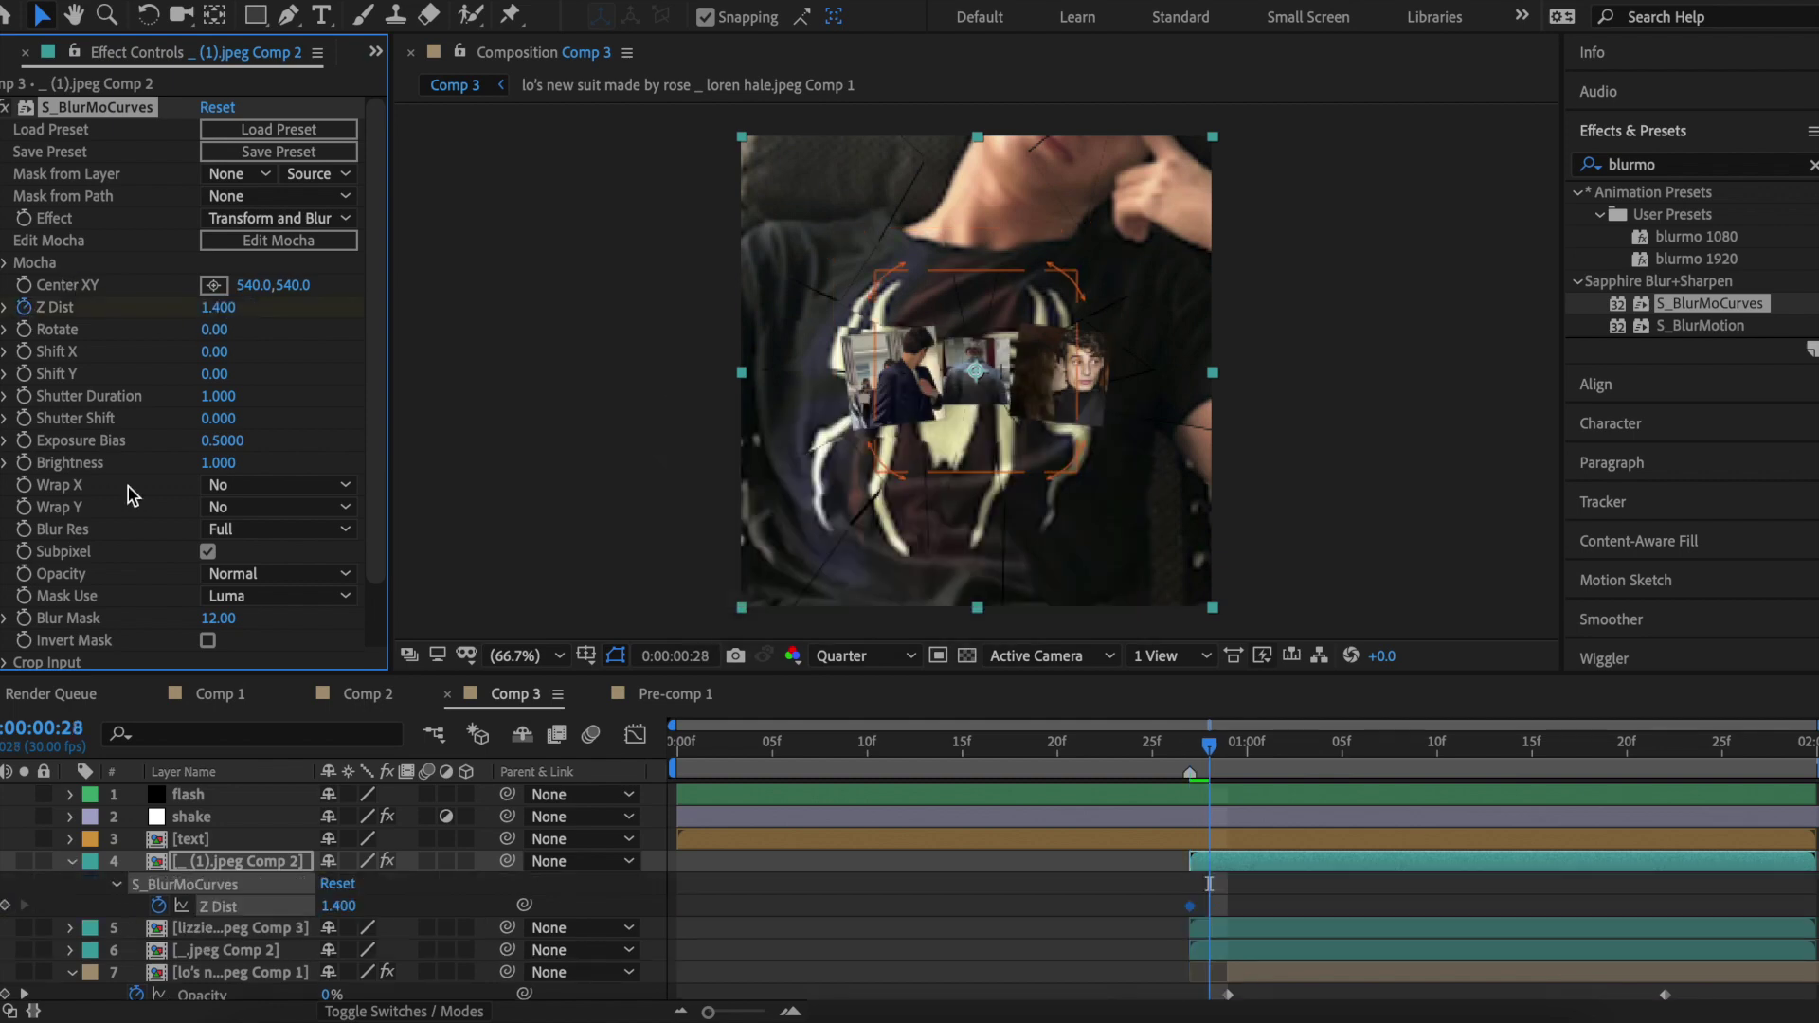
key("Page_Down")
key("Page_Down")
key("Page_Down")
left_click(220, 307)
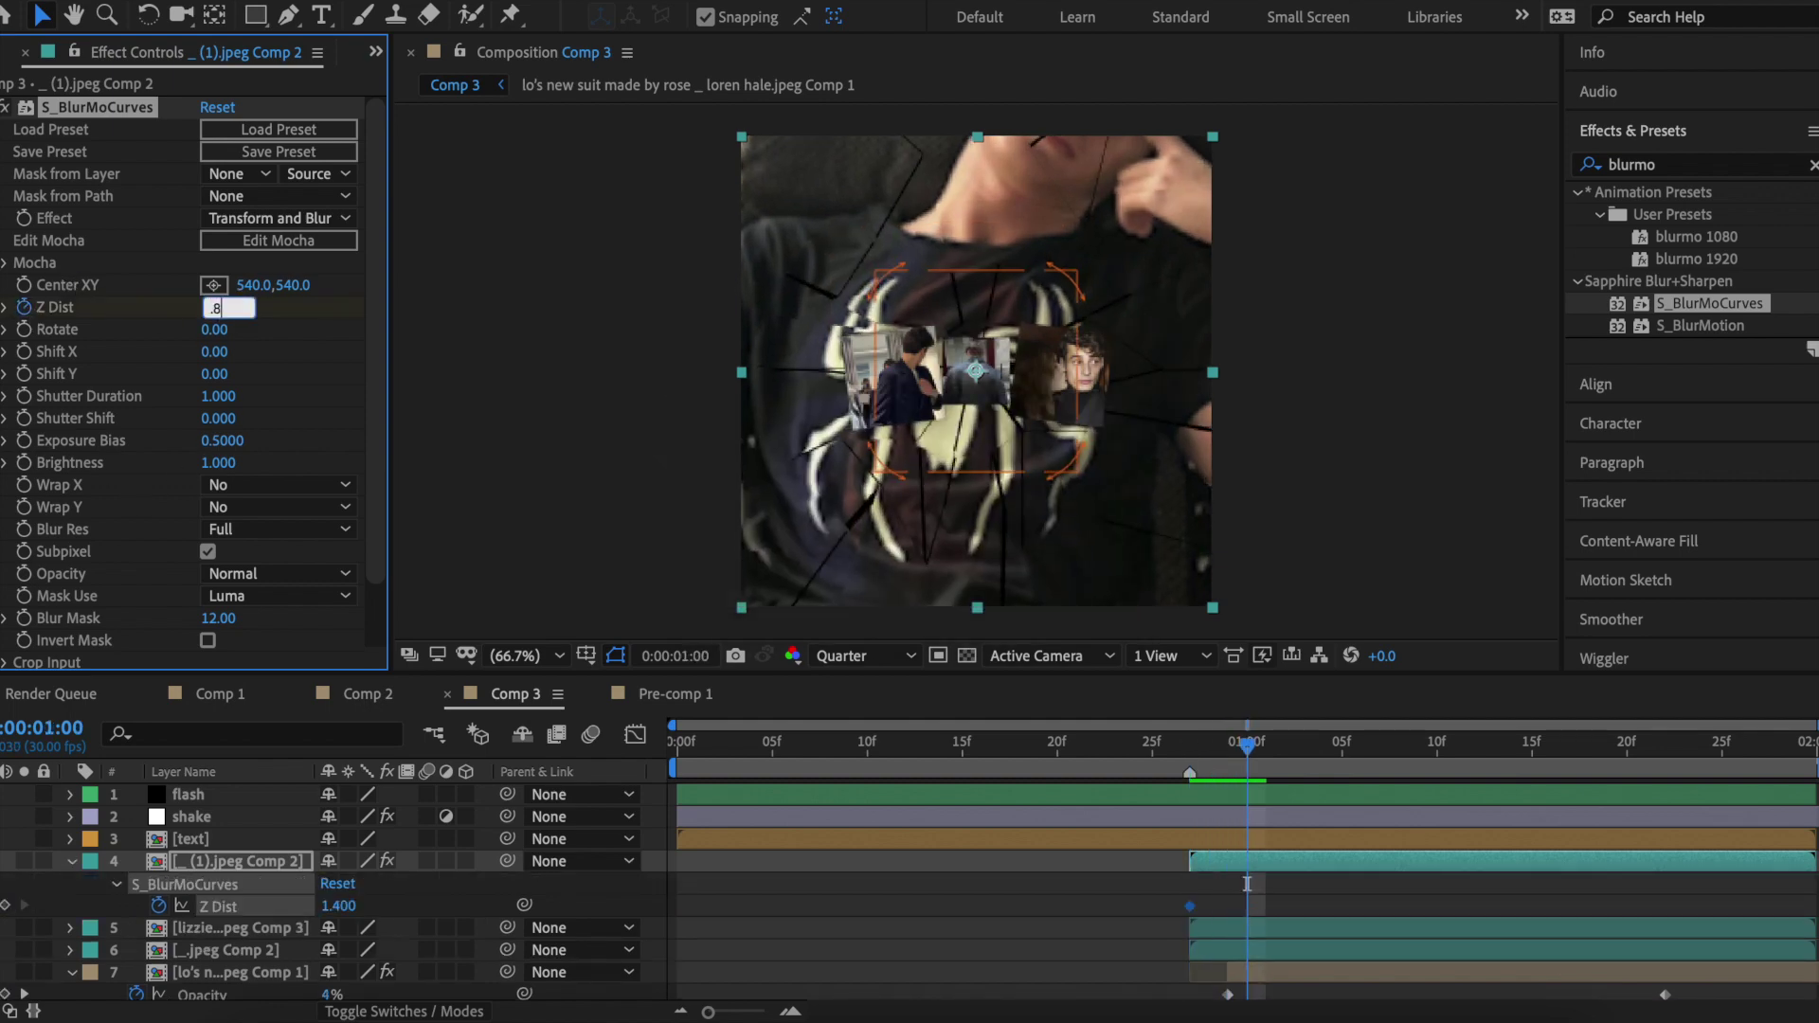
key("Return")
Add further Z Dist keyframes of 1.2 and then 1.4 a few frames apart.
key("space")
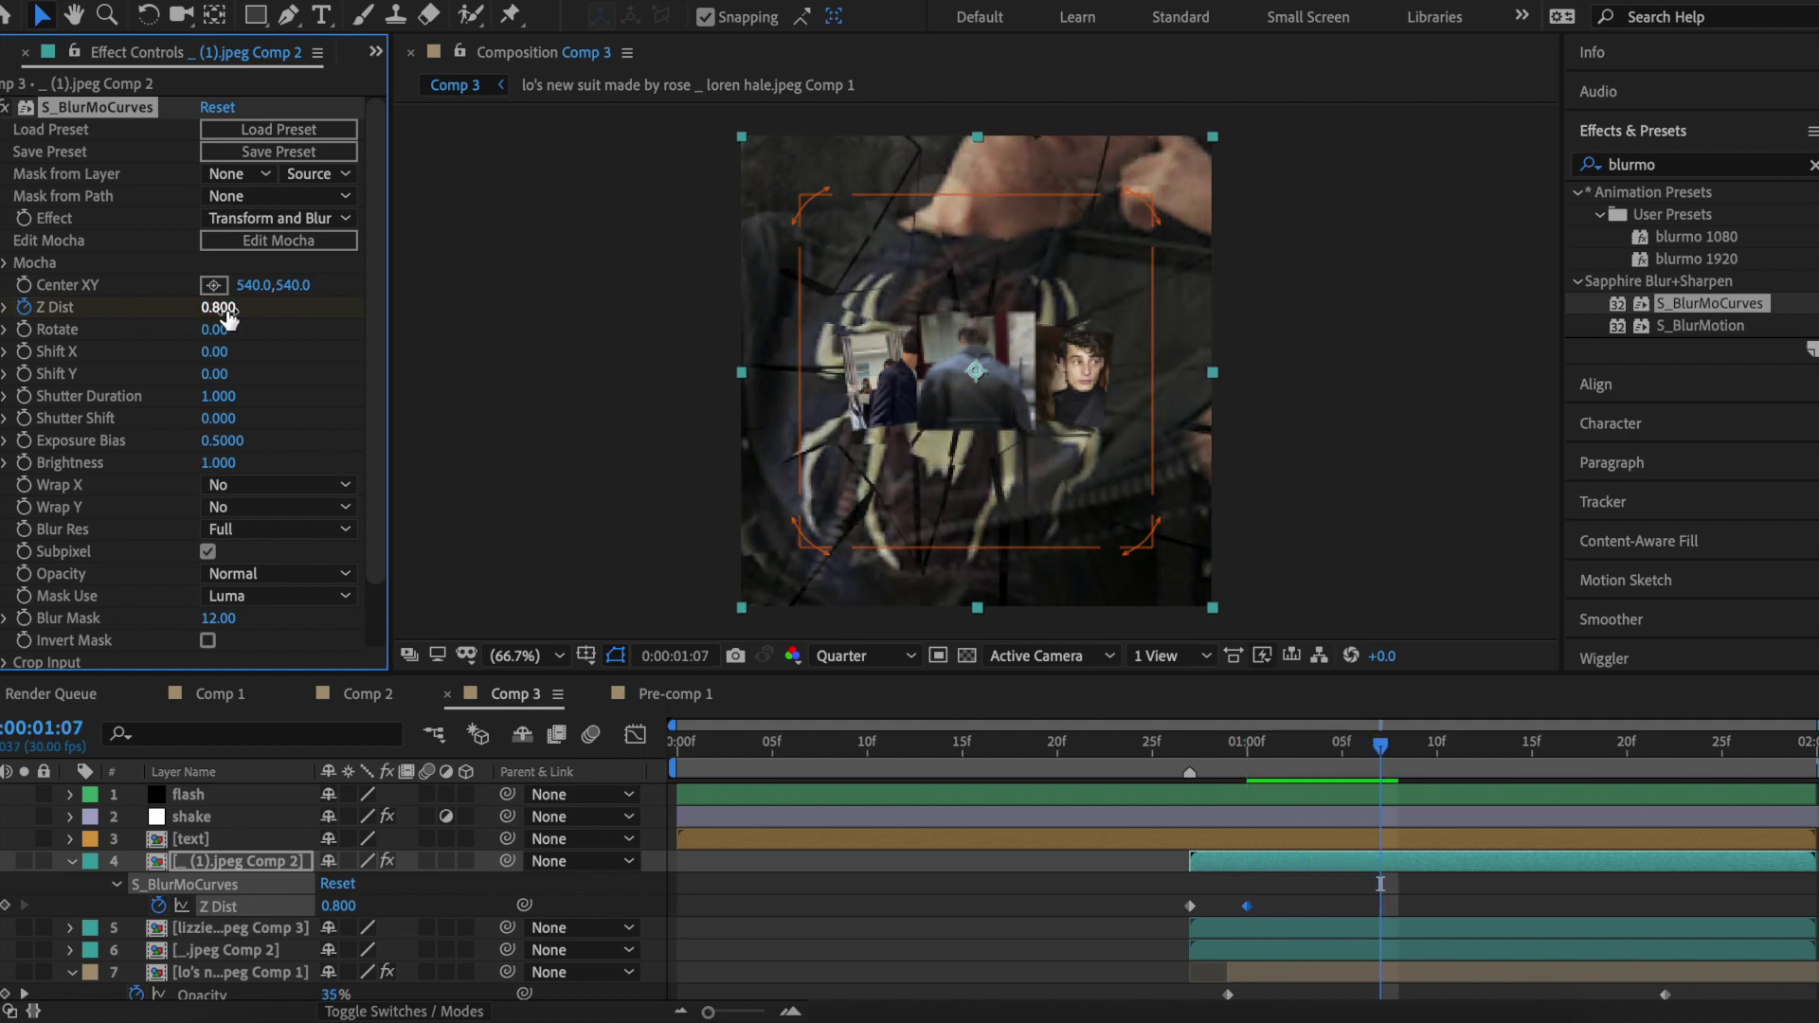
type(".2")
key("Return")
key("space")
left_click(226, 309)
type("1.4")
key("Return")
key("space")
key("space")
left_click(1237, 927)
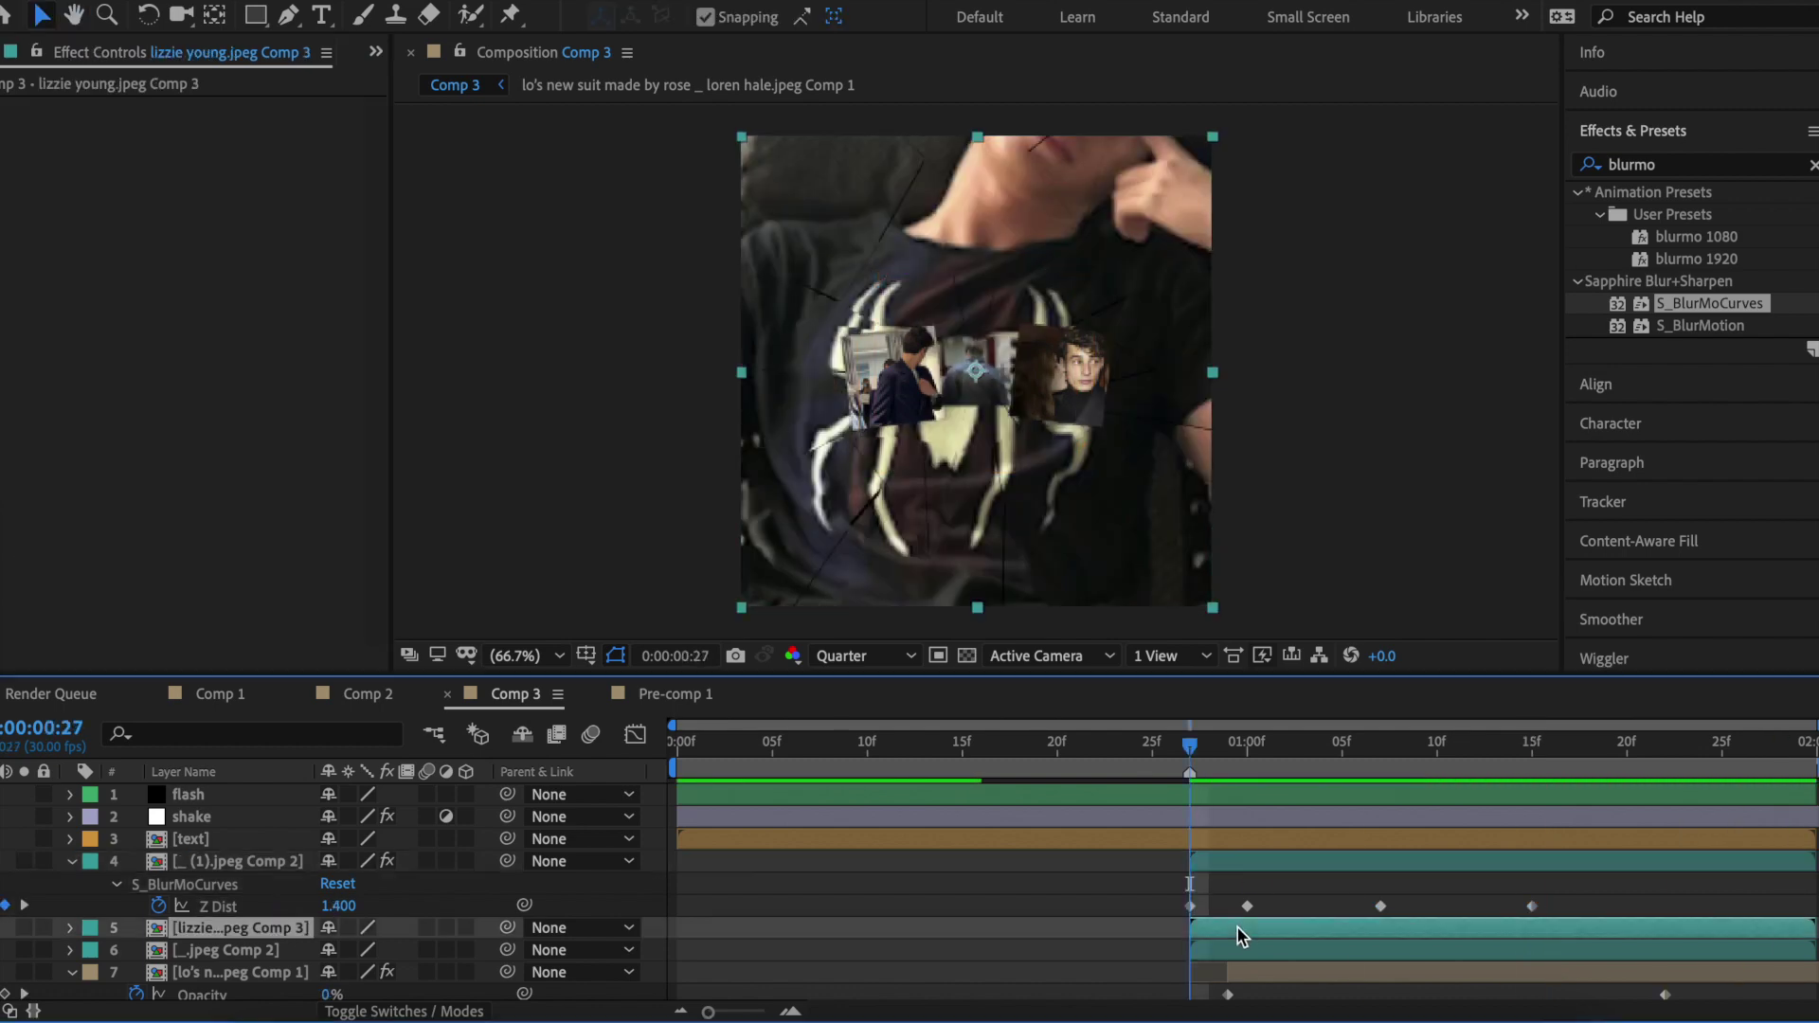
Paste the S_BlurMoCurves blur animation onto the other two photo layers.
key("ctrl+v")
left_click(1236, 927)
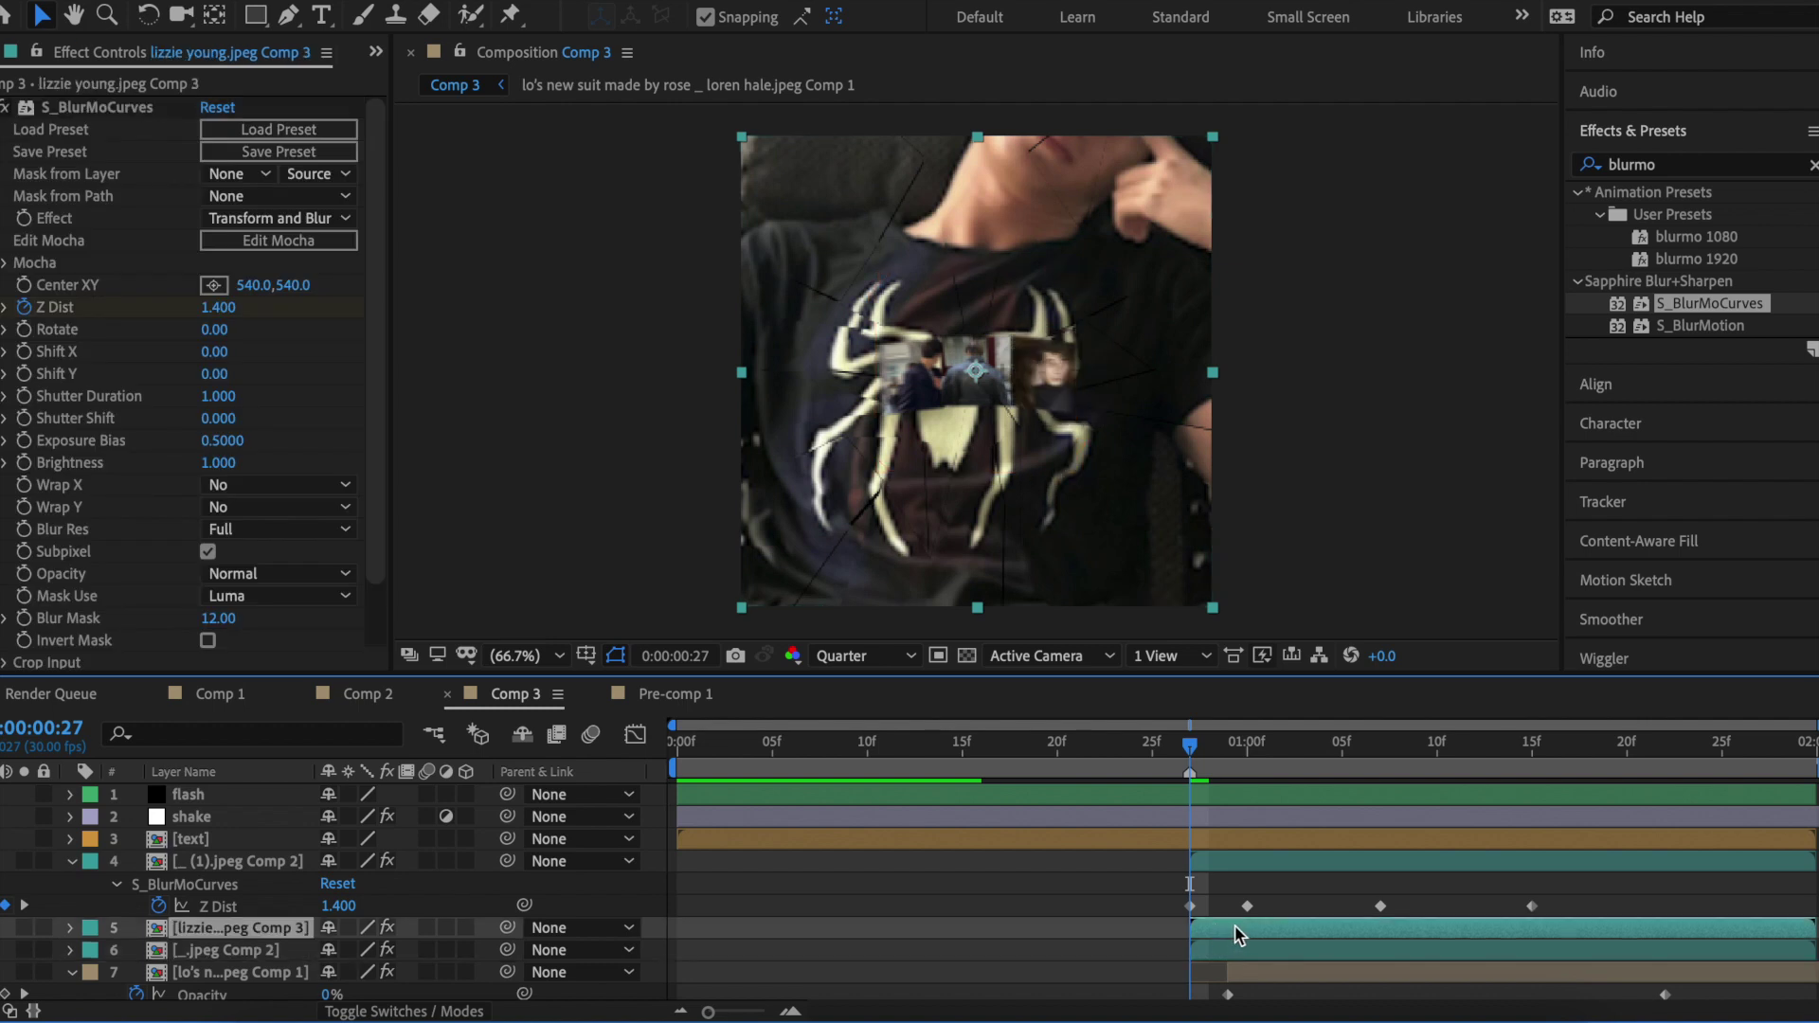
scroll(1235, 910, "down", 1)
left_click_drag(1238, 900, 1262, 911)
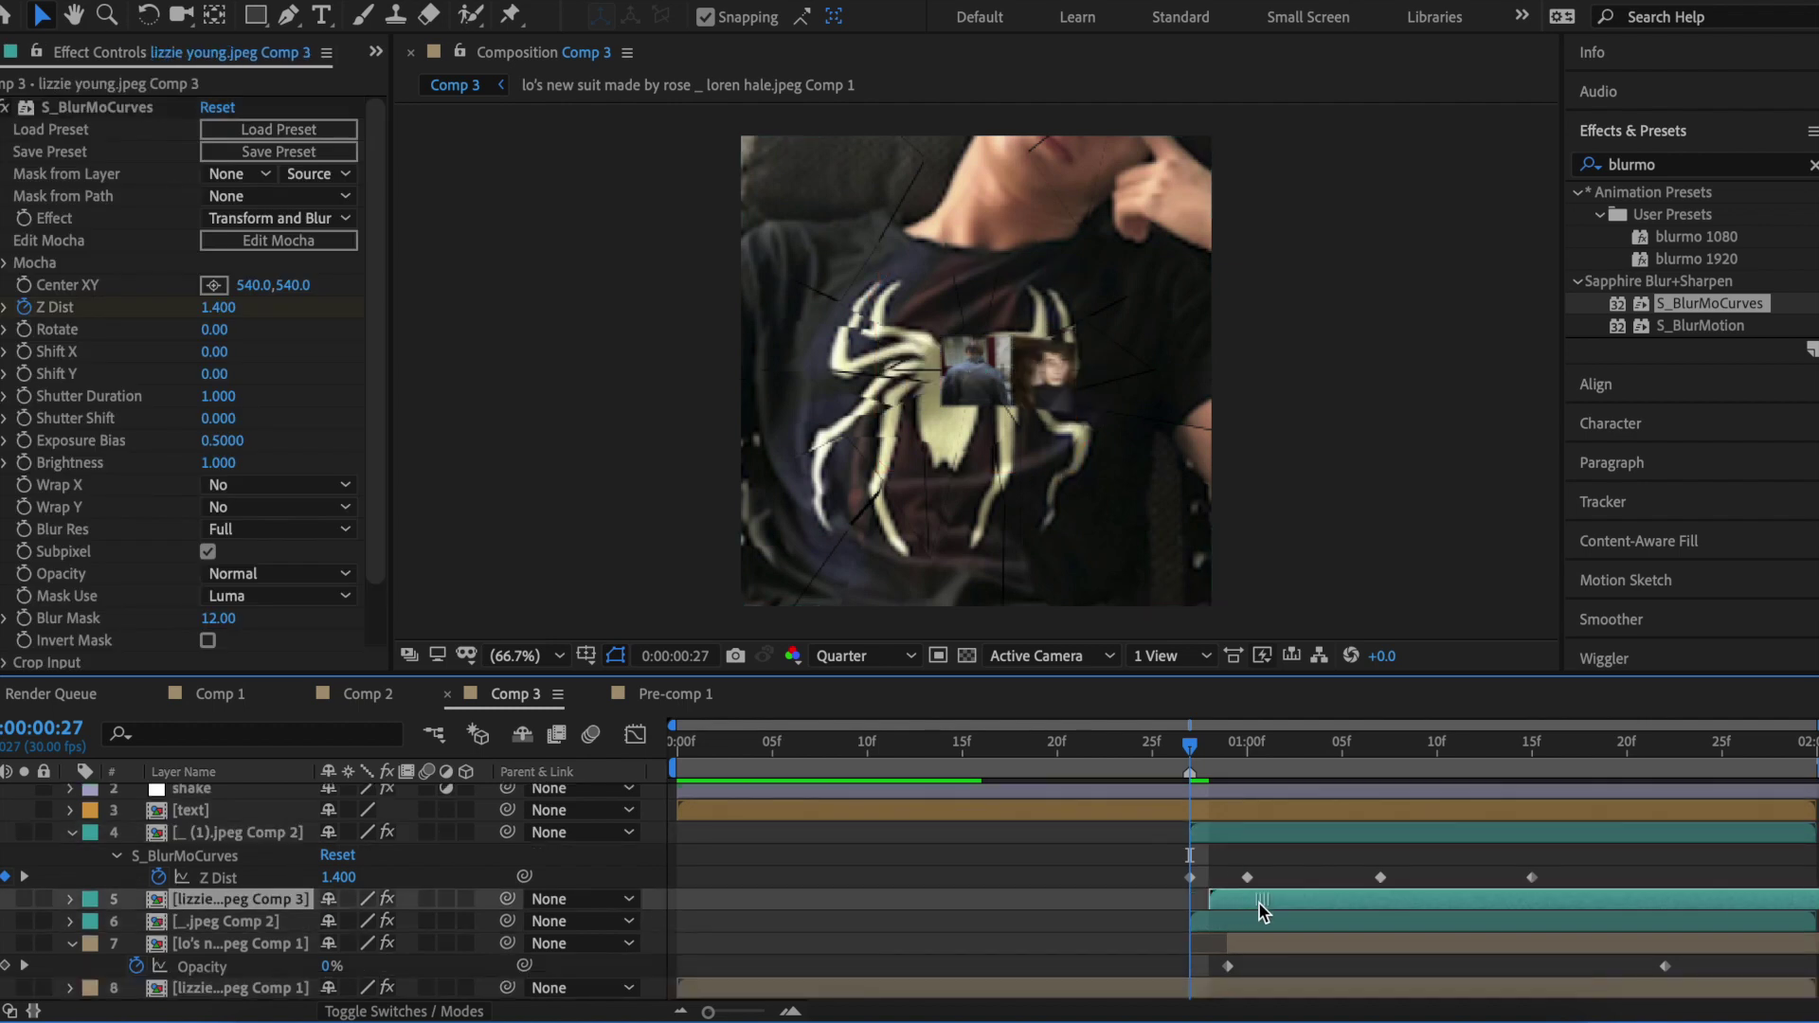
key("ctrl+z")
Shift the collage and third photo layers a few frames later and preview the stagger.
left_click_drag(1209, 833, 1228, 835)
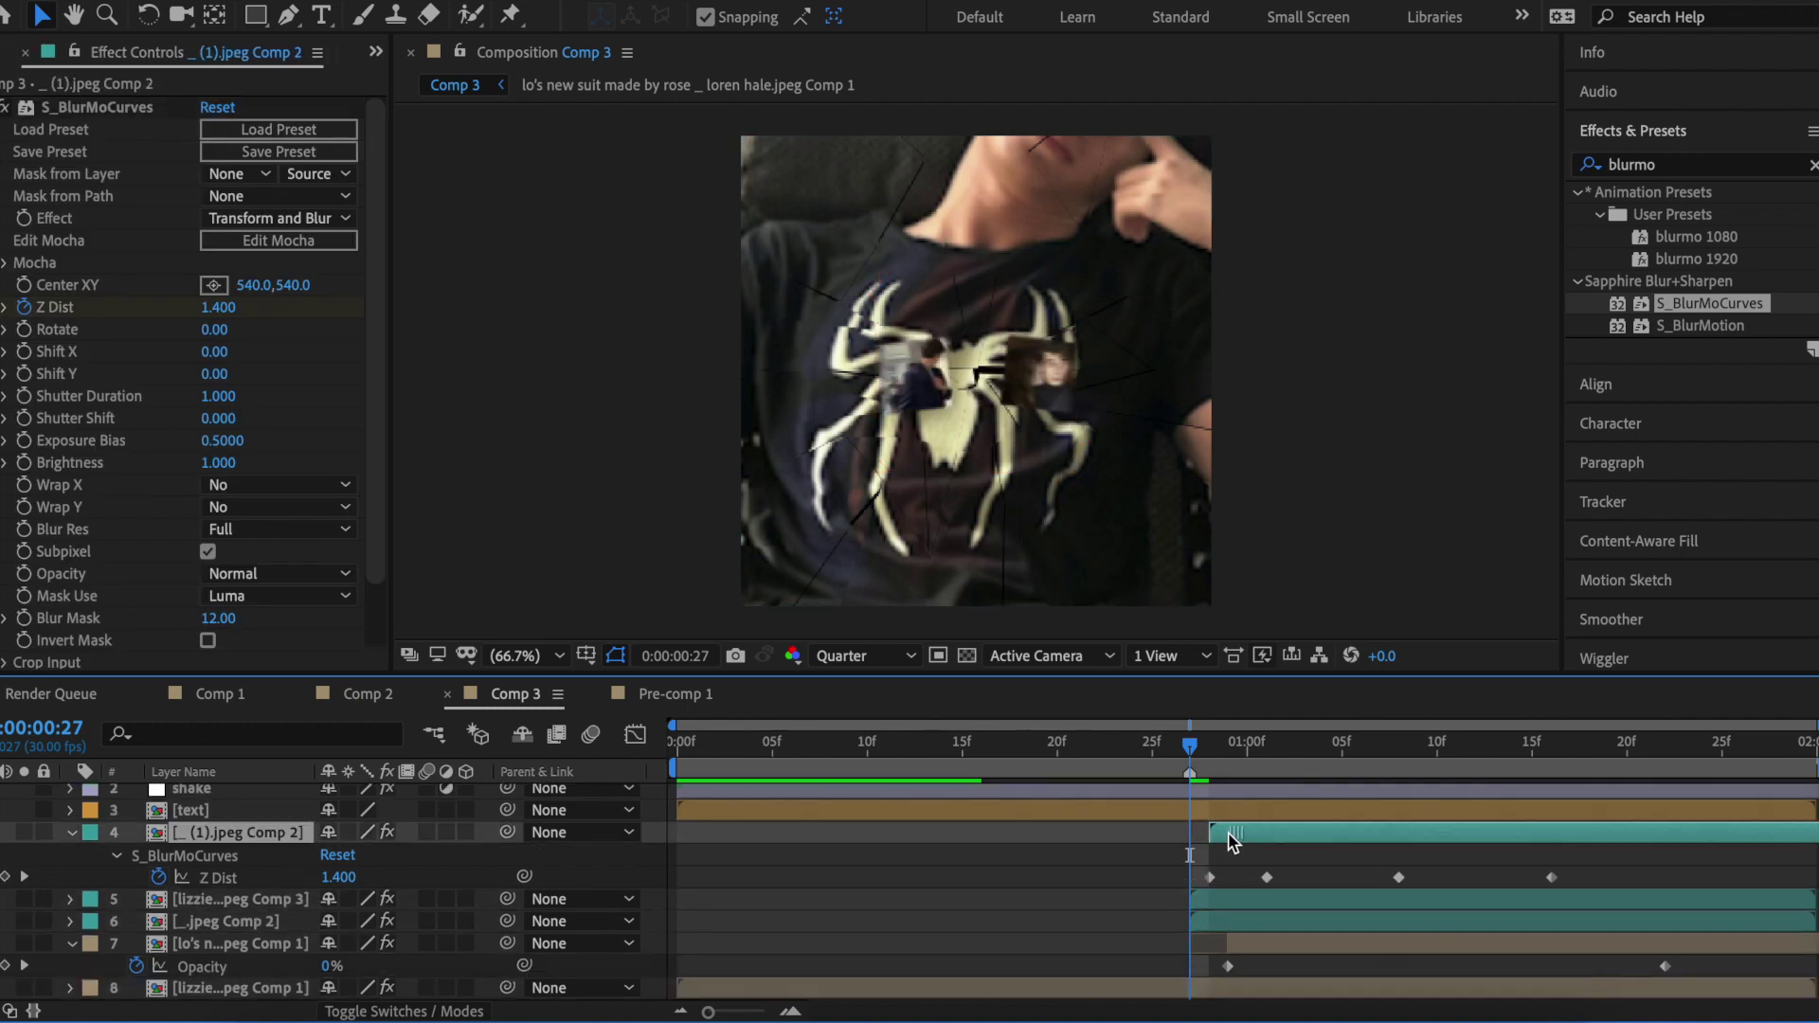
left_click_drag(1226, 920, 1275, 921)
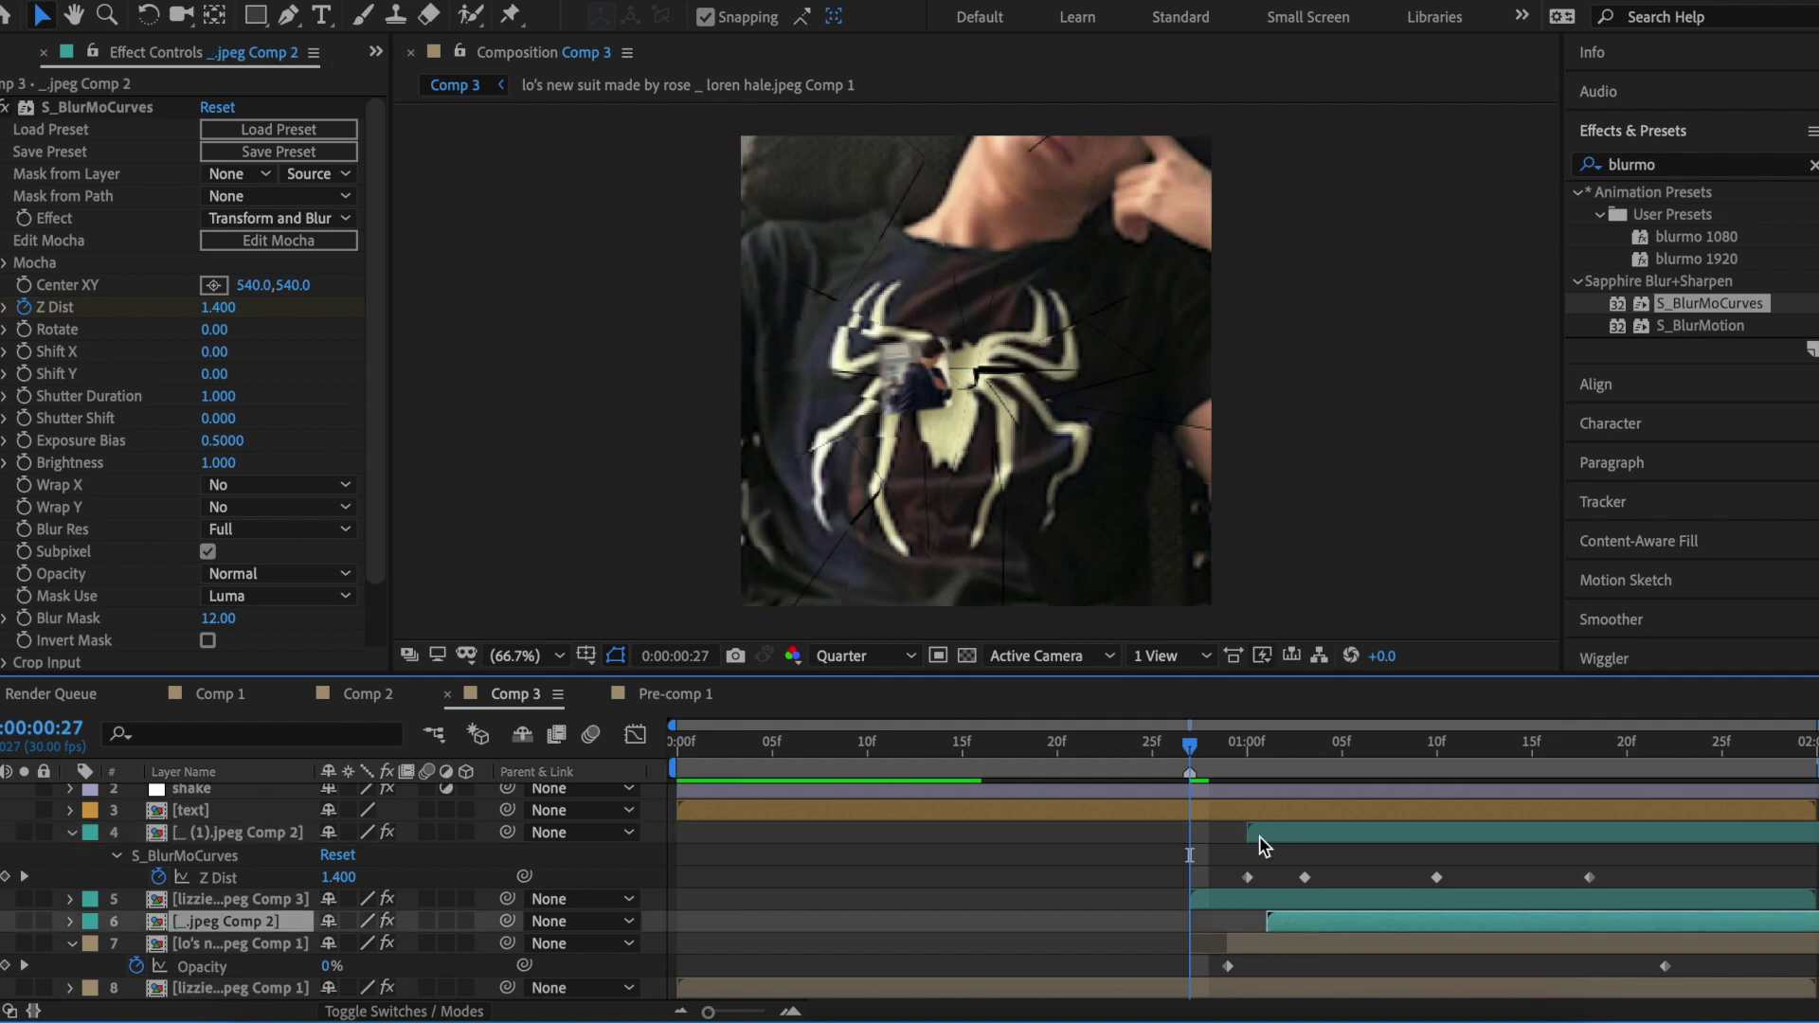
key("space")
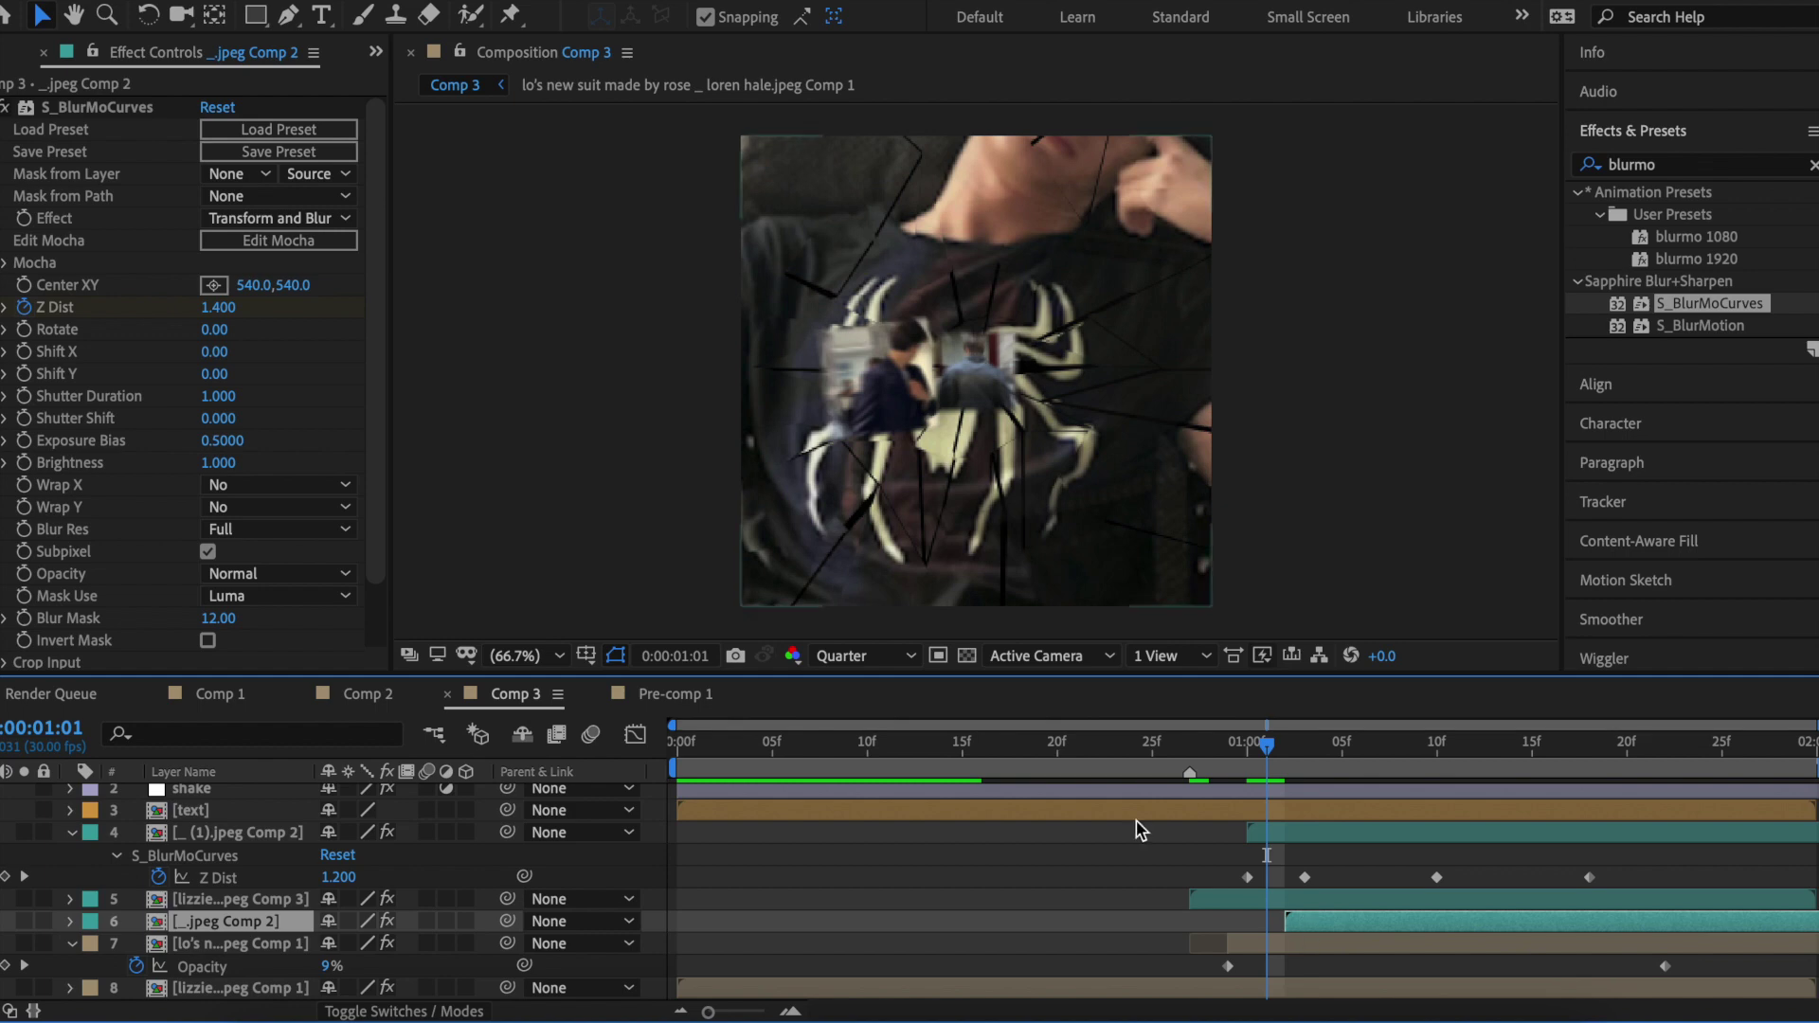
left_click(1113, 770)
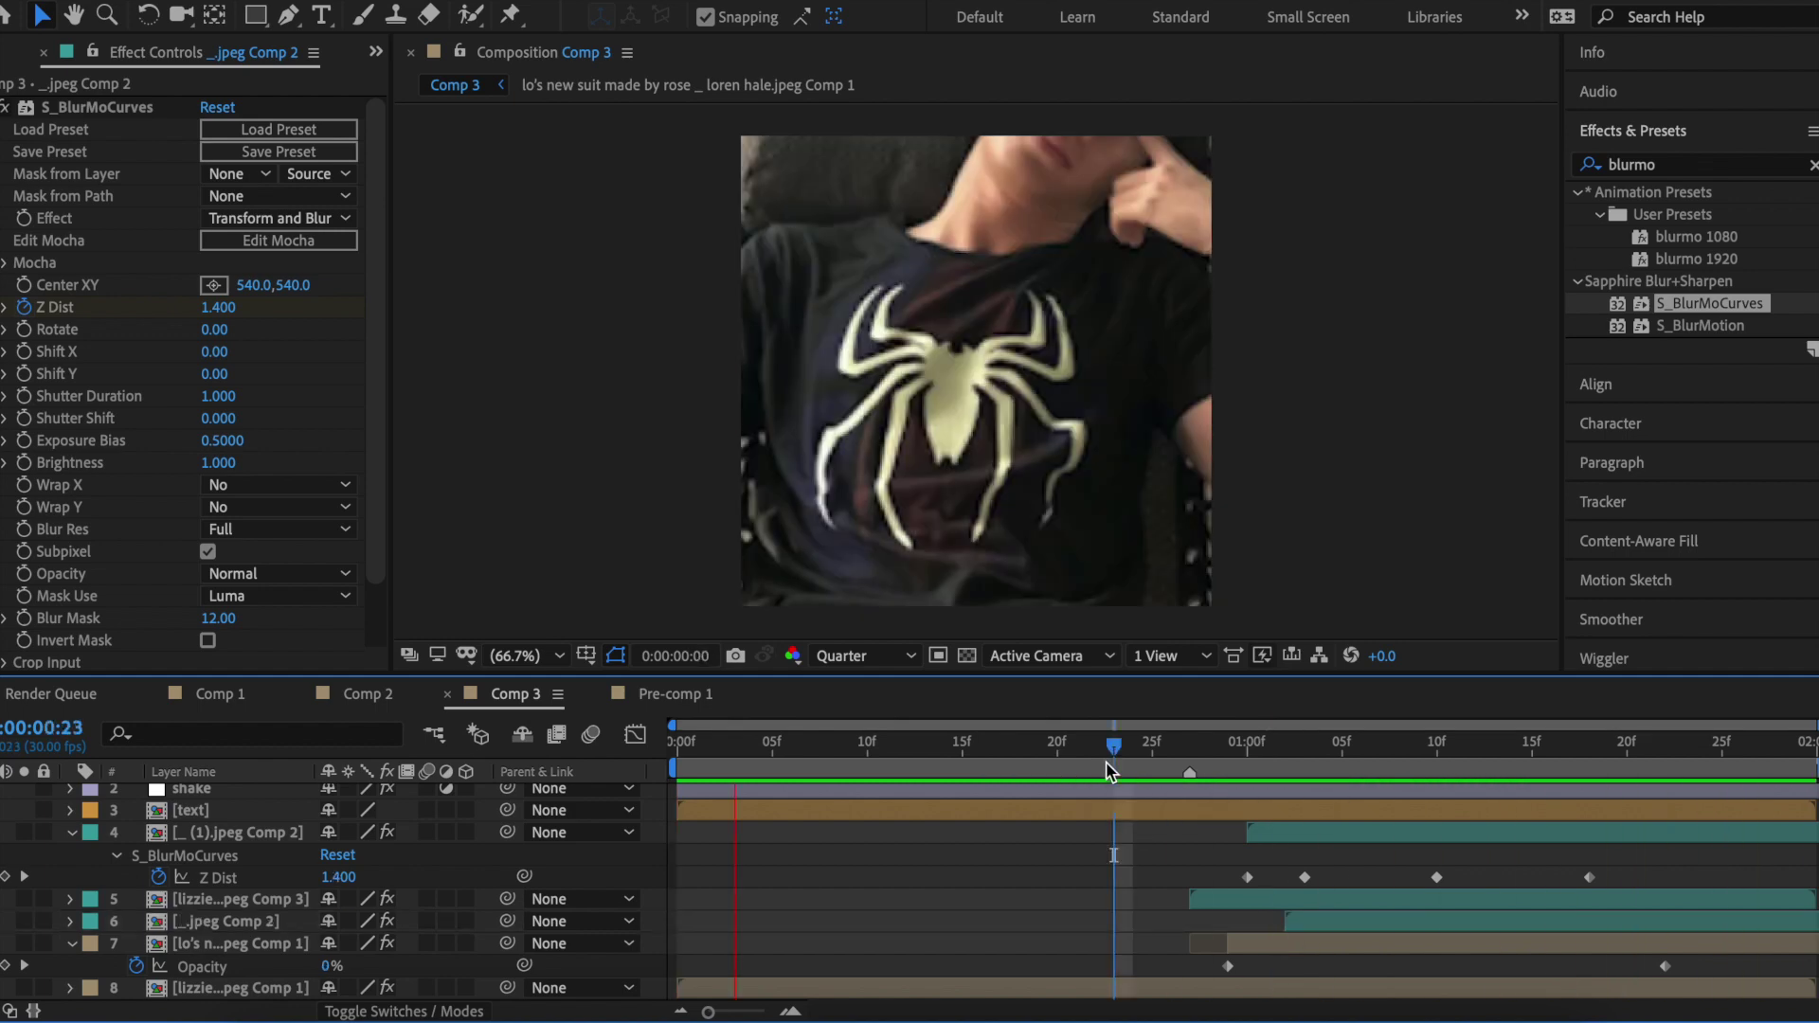
scroll(450, 864, "up", 1)
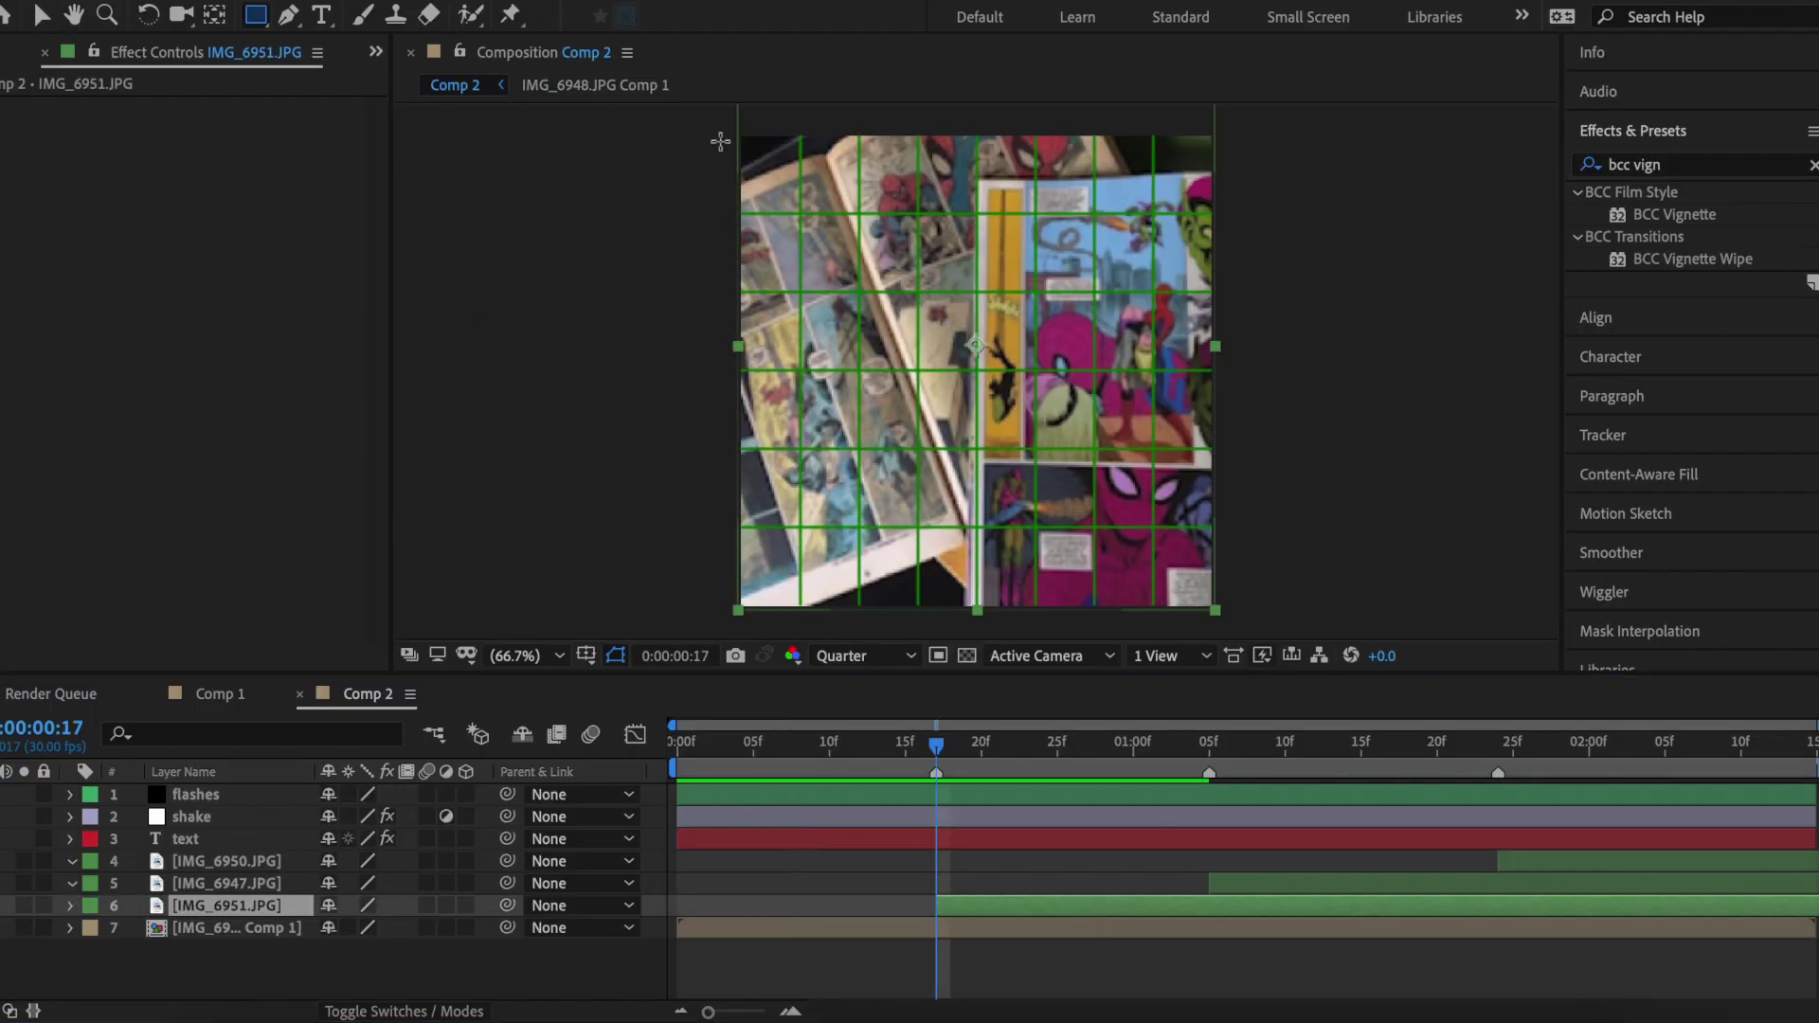
Mask the comic photo, IMG_6947 and IMG_6950 into top, middle and bottom strips.
left_click_drag(720, 135, 1332, 283)
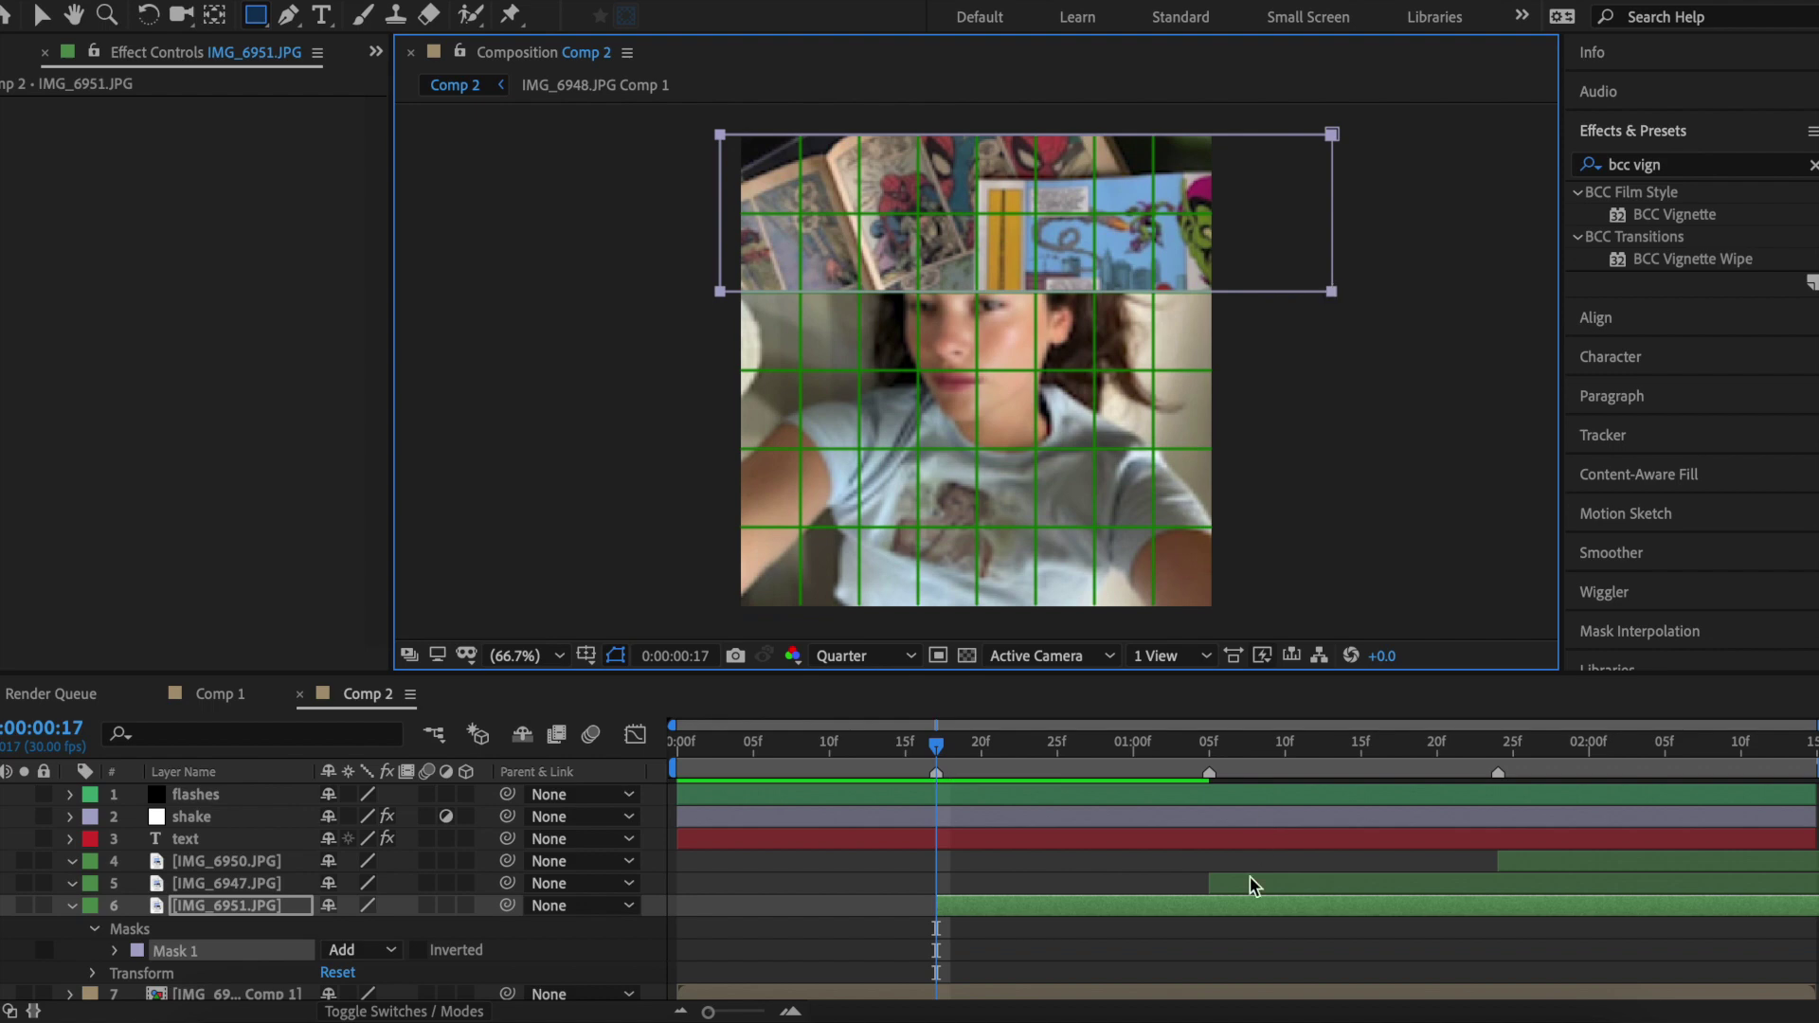
key("ctrl+Up")
key("i")
left_click_drag(725, 282, 1296, 459)
key("ctrl+Up")
key("i")
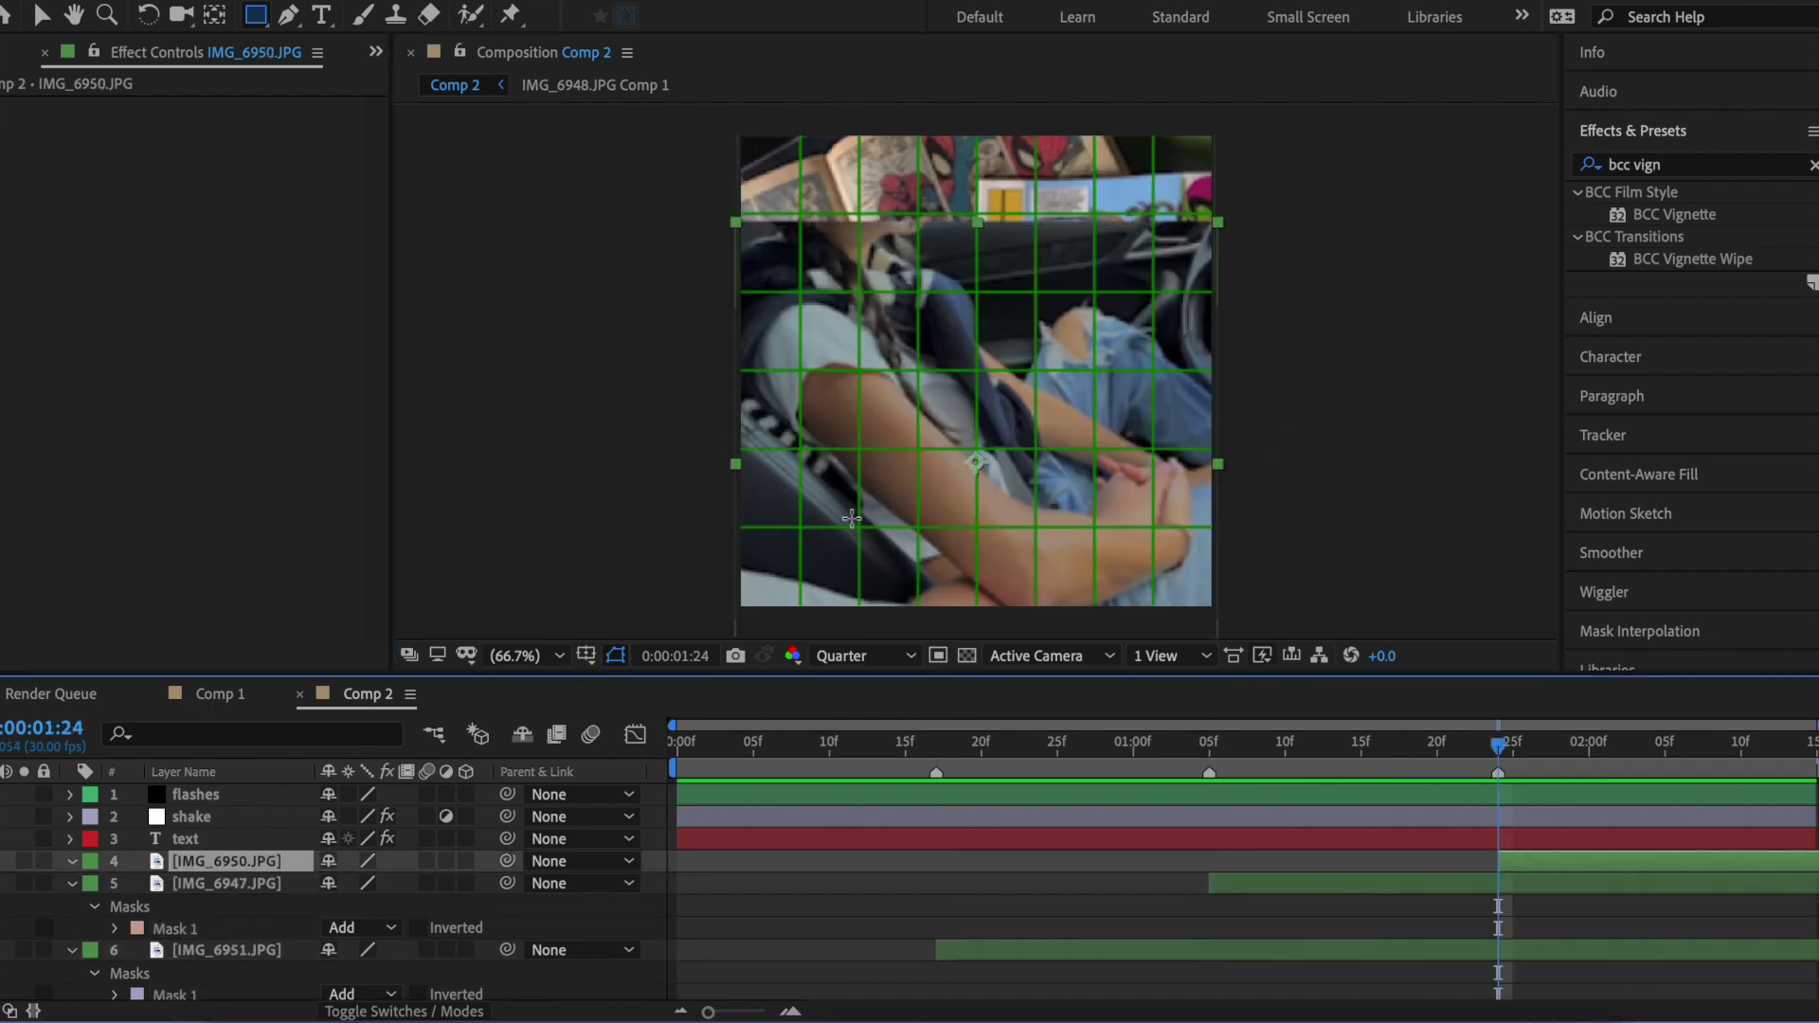
left_click_drag(725, 451, 1339, 614)
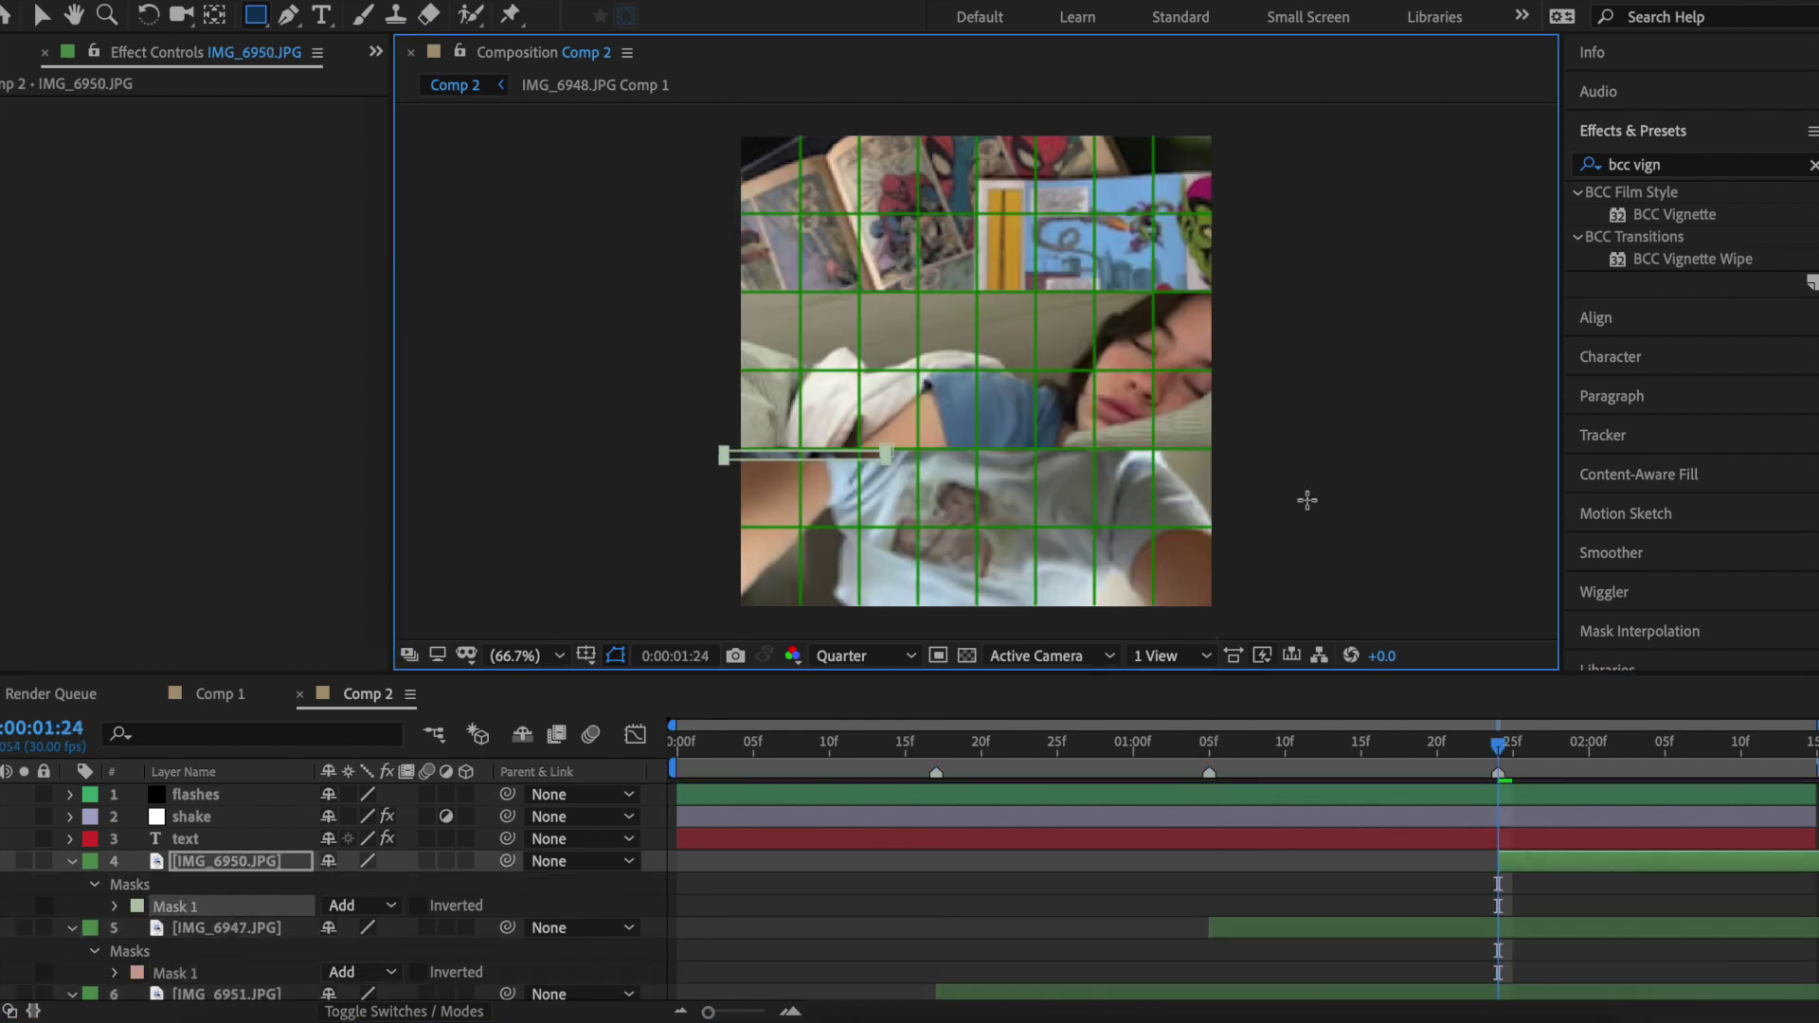
key("v")
Keyframe the comic photo's opacity from 20% at its start up to 100% later.
left_click(1014, 991)
key("i")
key("t")
scroll(1016, 995, "down", 1)
left_click(135, 989)
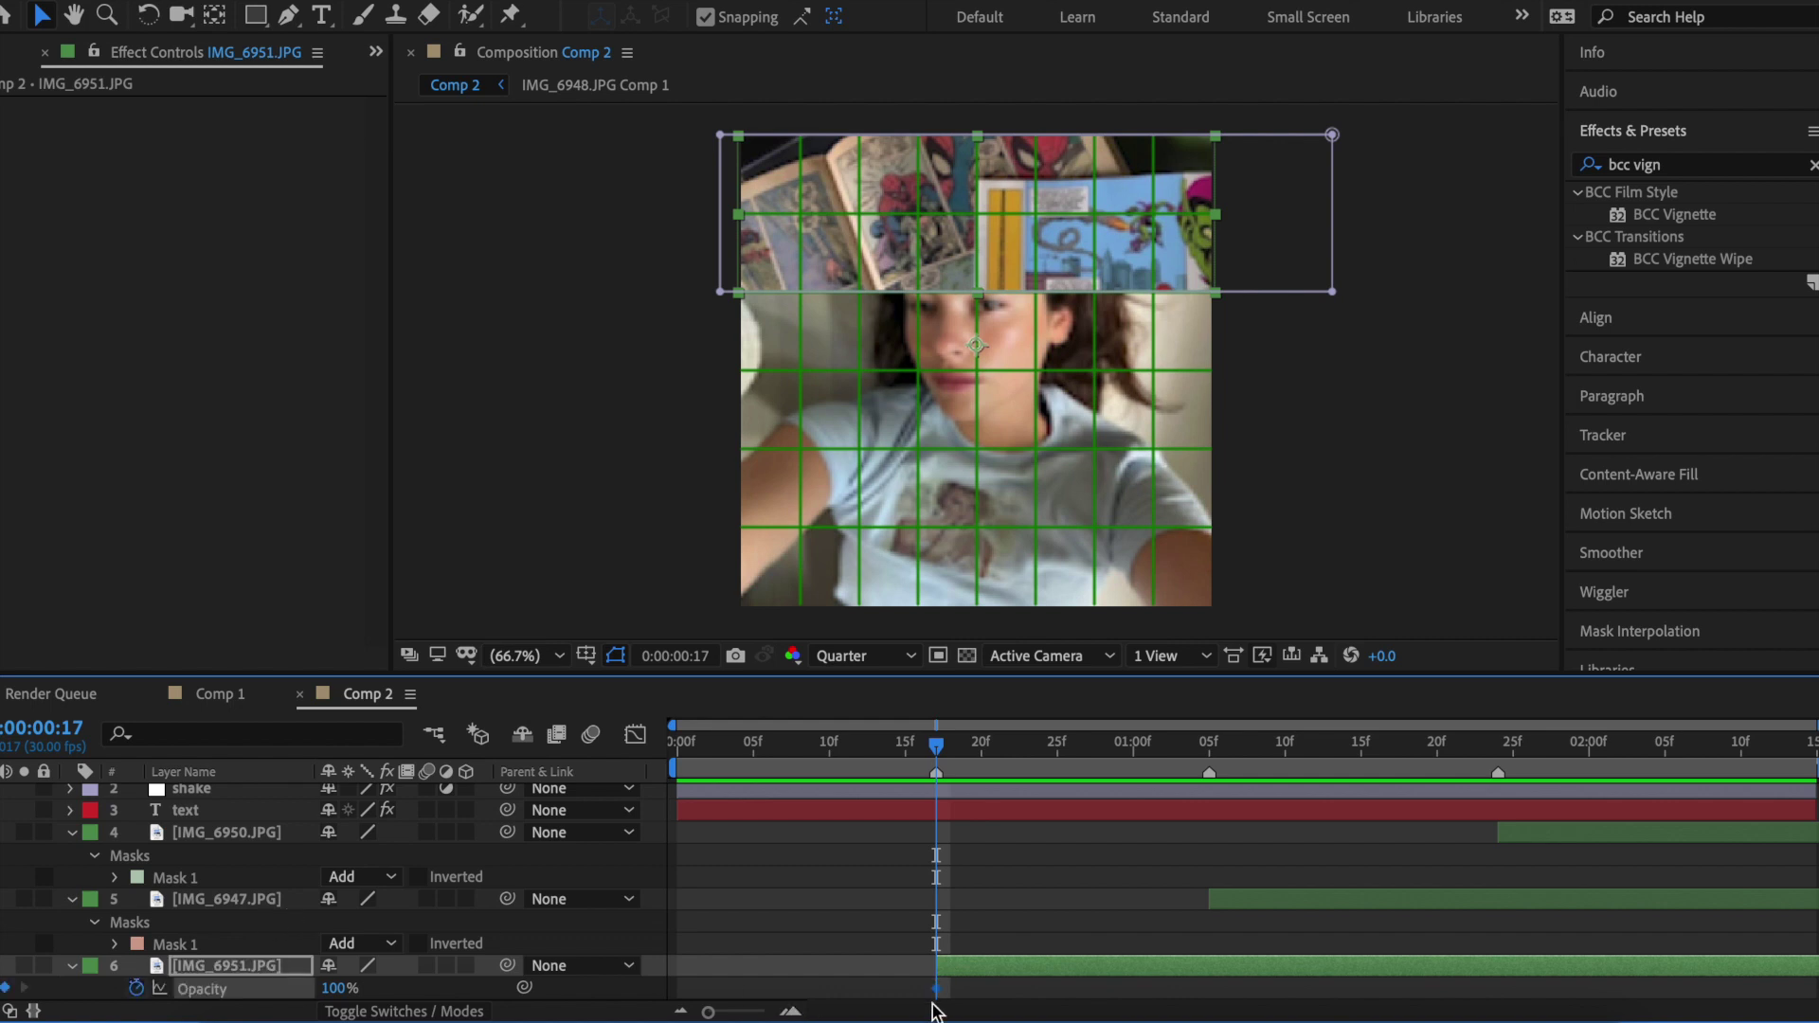
left_click_drag(1096, 1002, 1137, 1010)
left_click(333, 988)
type("20")
key("Return")
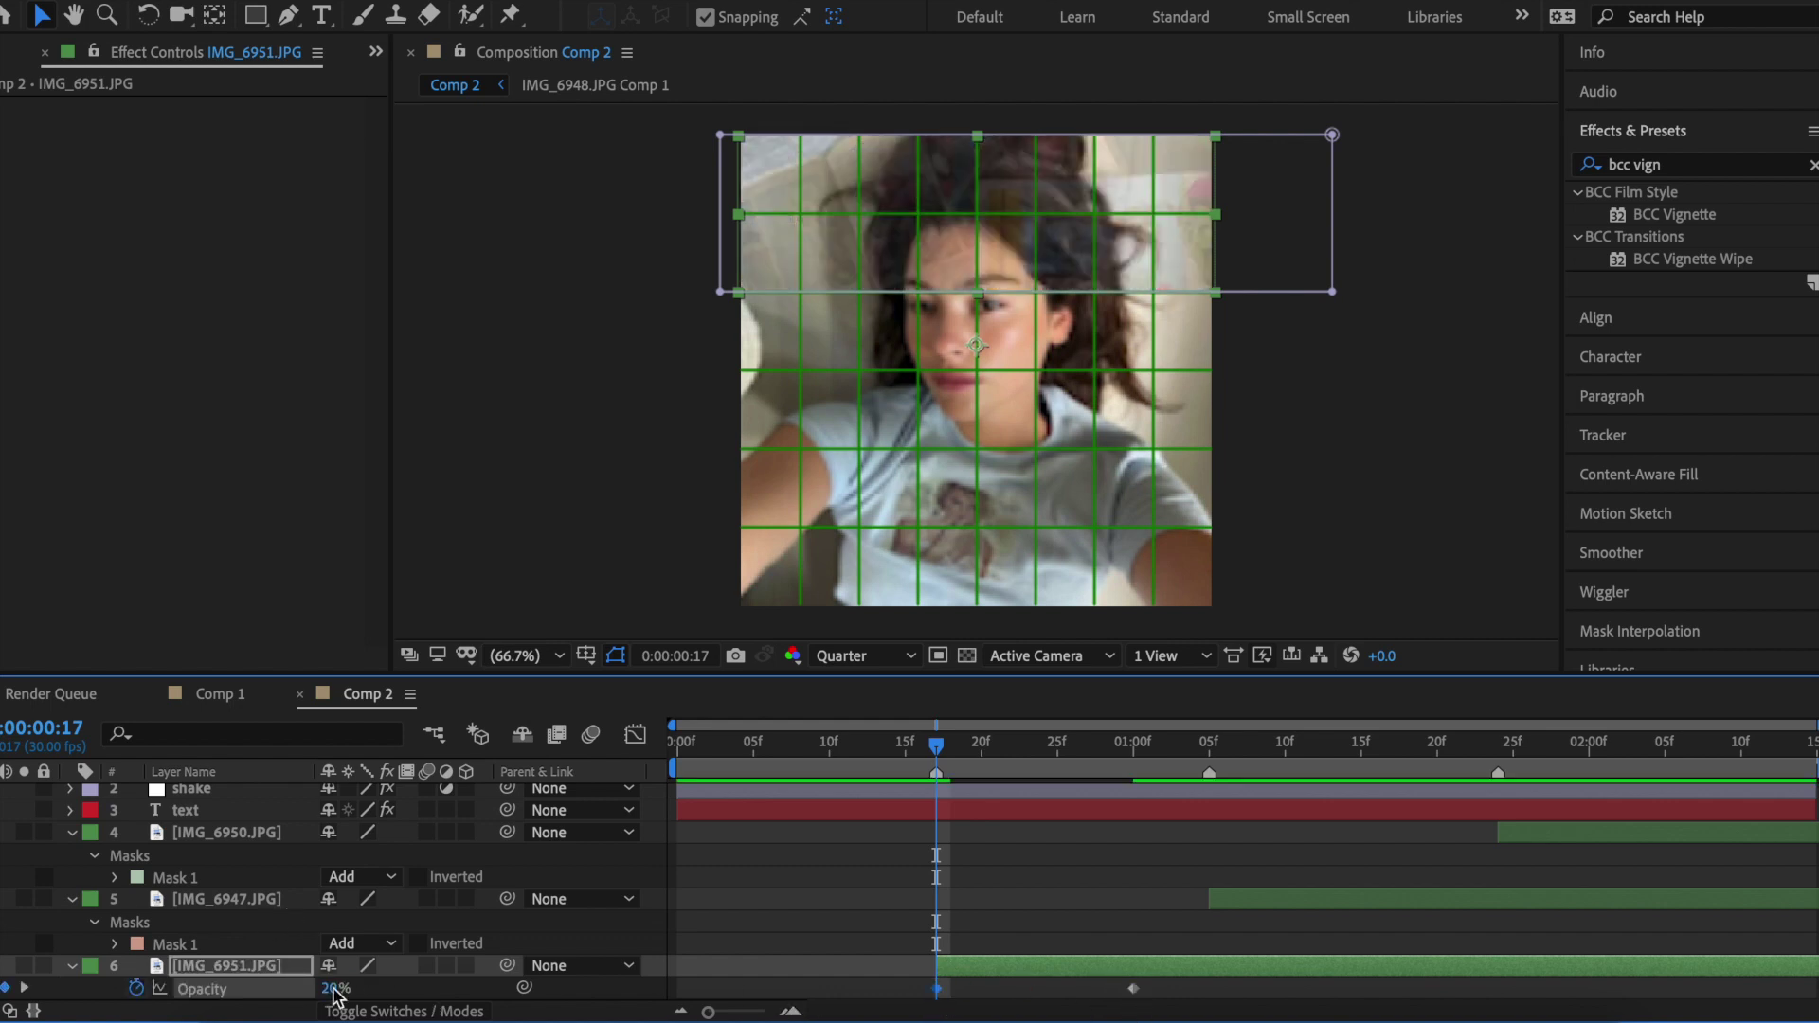
Check each photo layer's start, collapse all properties and add a new adjustment layer.
key("ctrl+Up")
key("i")
key("ctrl+Up")
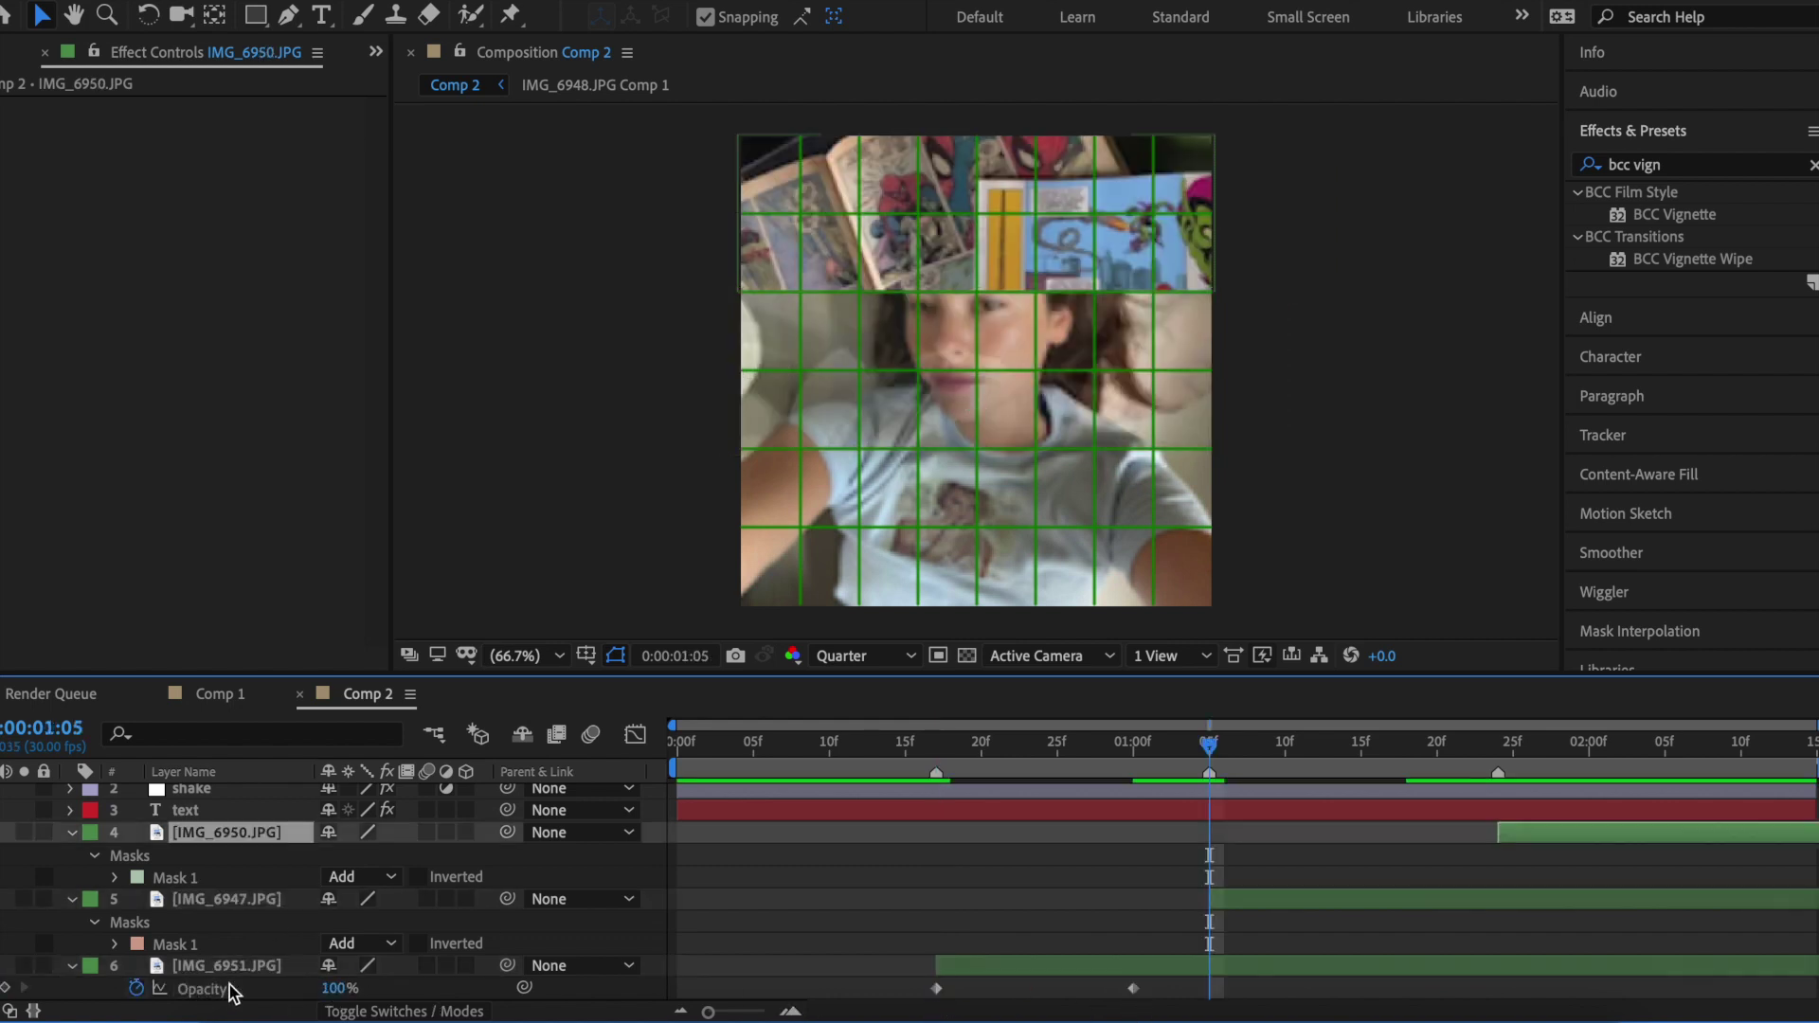
key("i")
key("ctrl+Down")
key("ctrl+Down")
key("i")
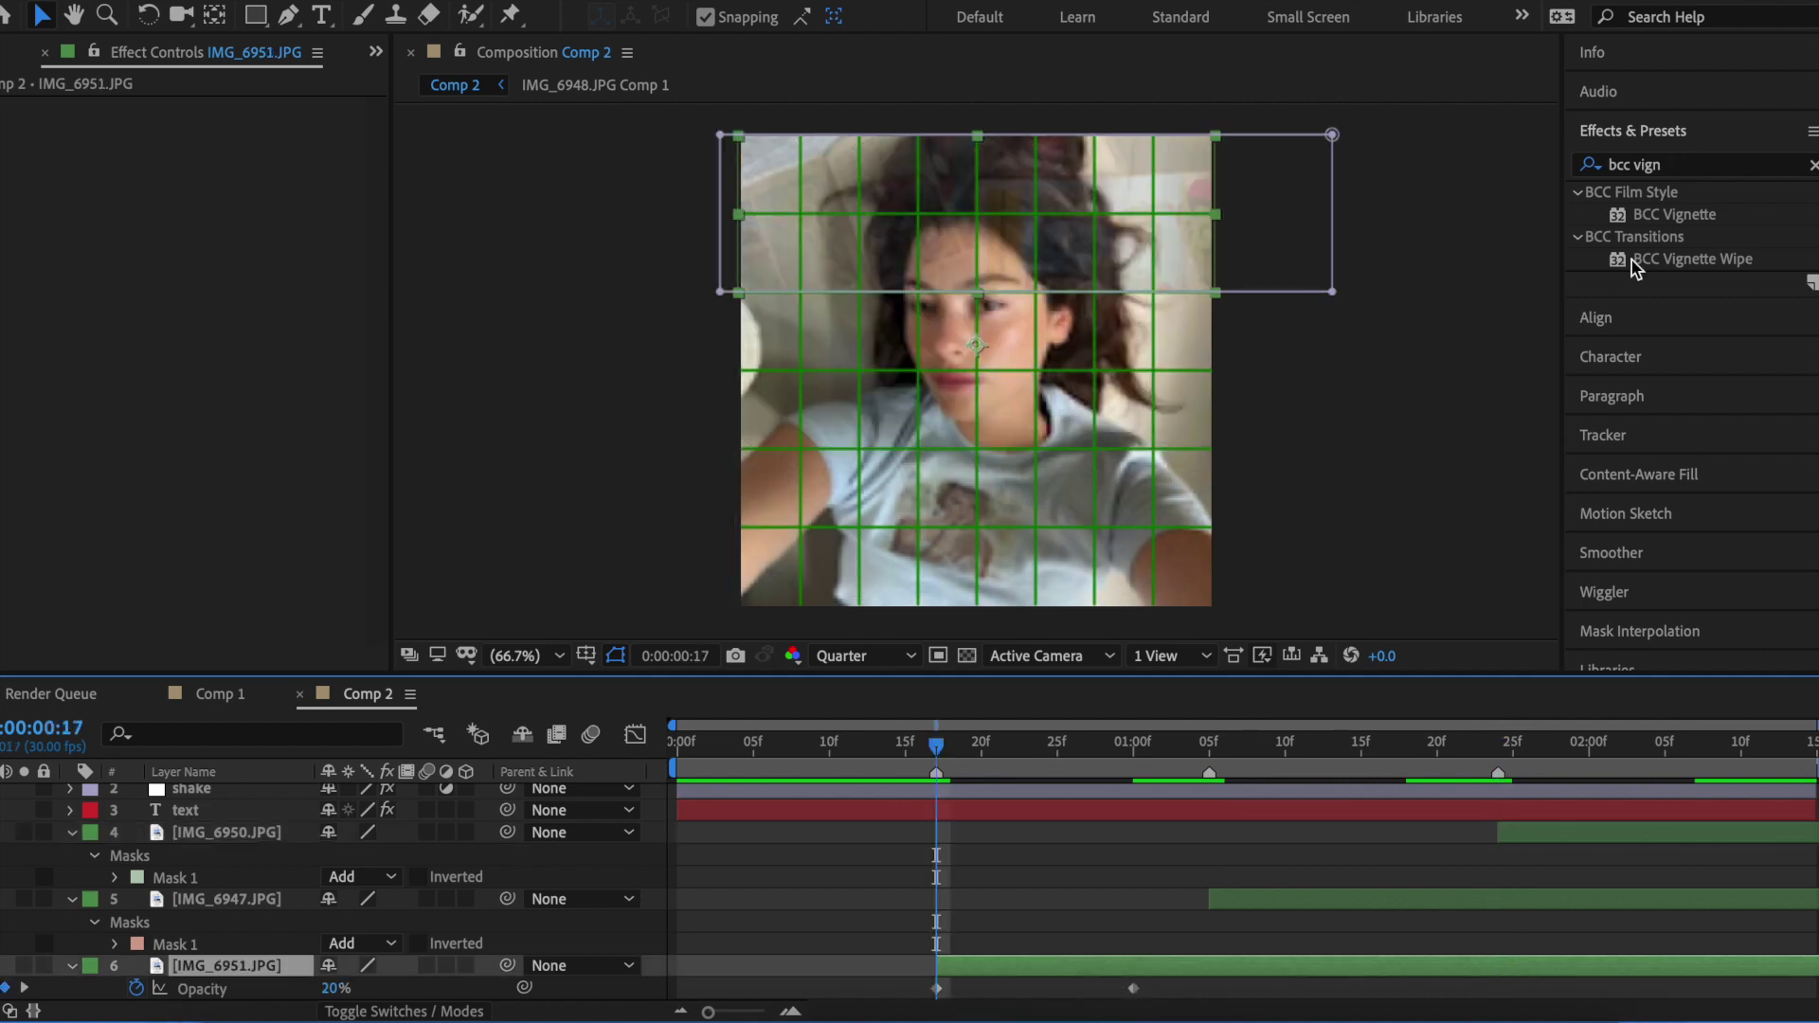
key("ctrl+grave")
key("ctrl+alt+y")
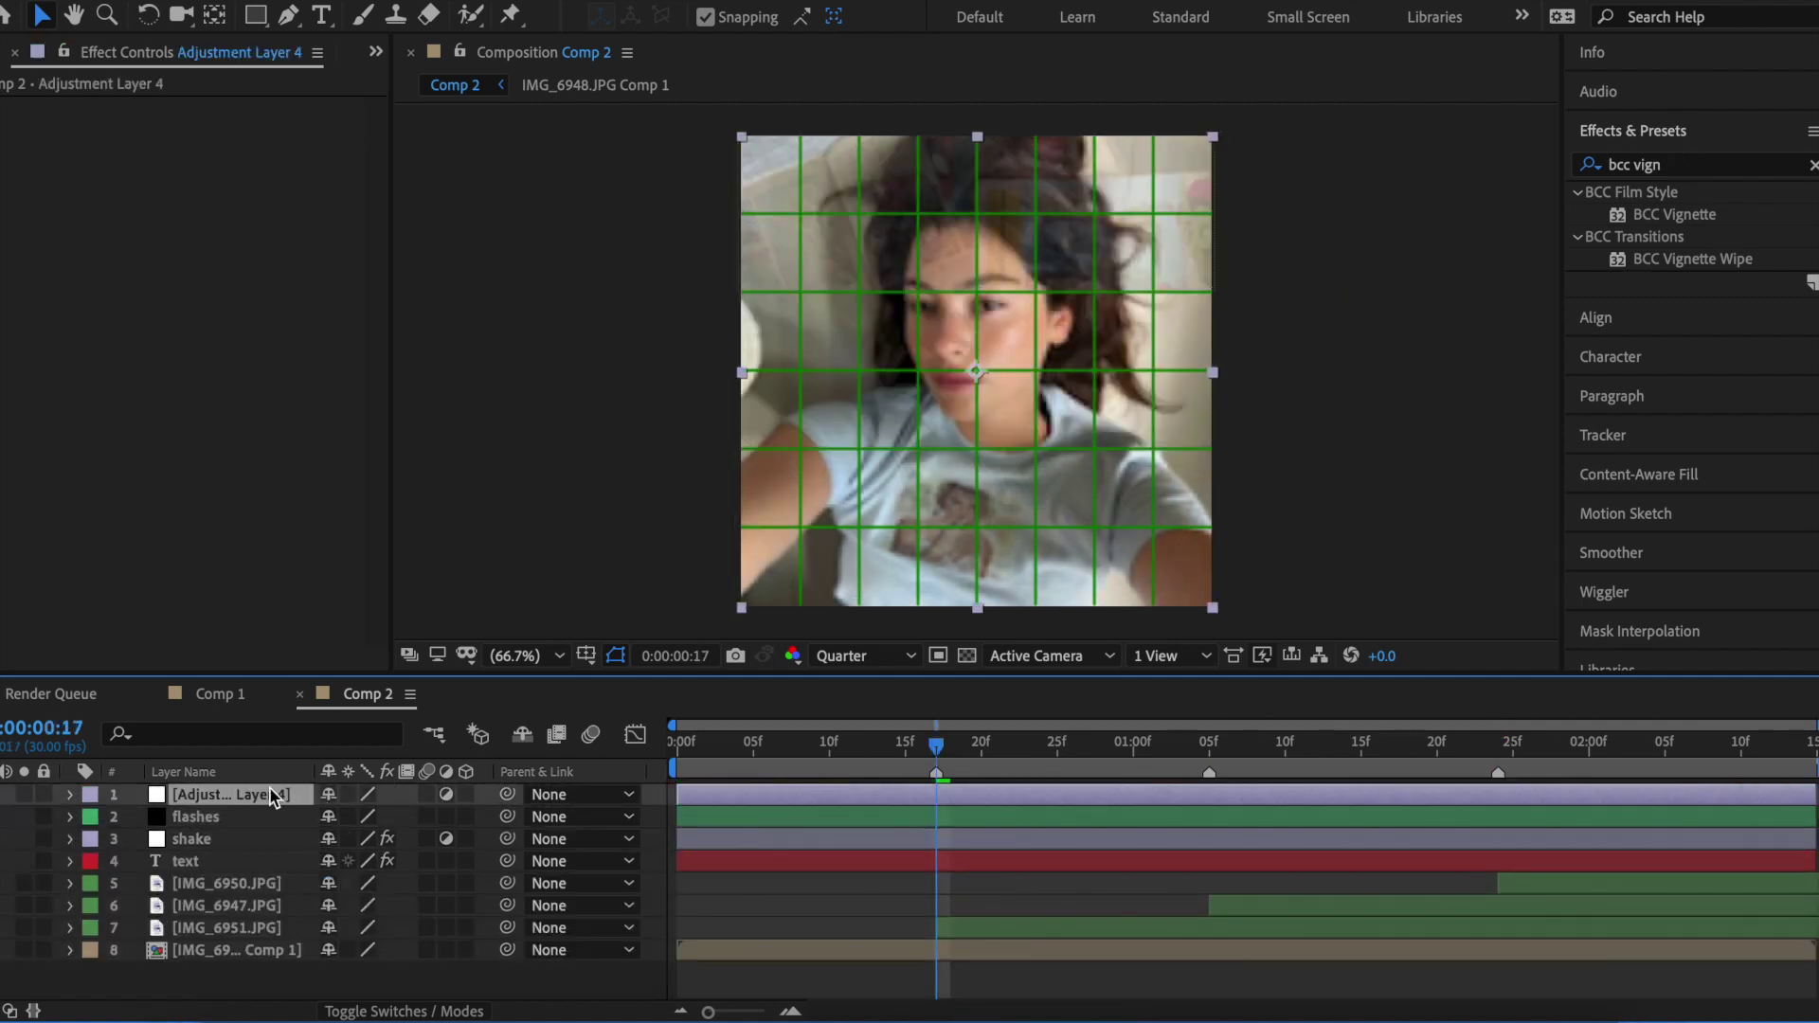
Move the adjustment layer below the text and apply BCC Vignette with Radius 9, Opacity 80, Stretch 100.
left_click_drag(272, 796, 265, 873)
double_click(1674, 217)
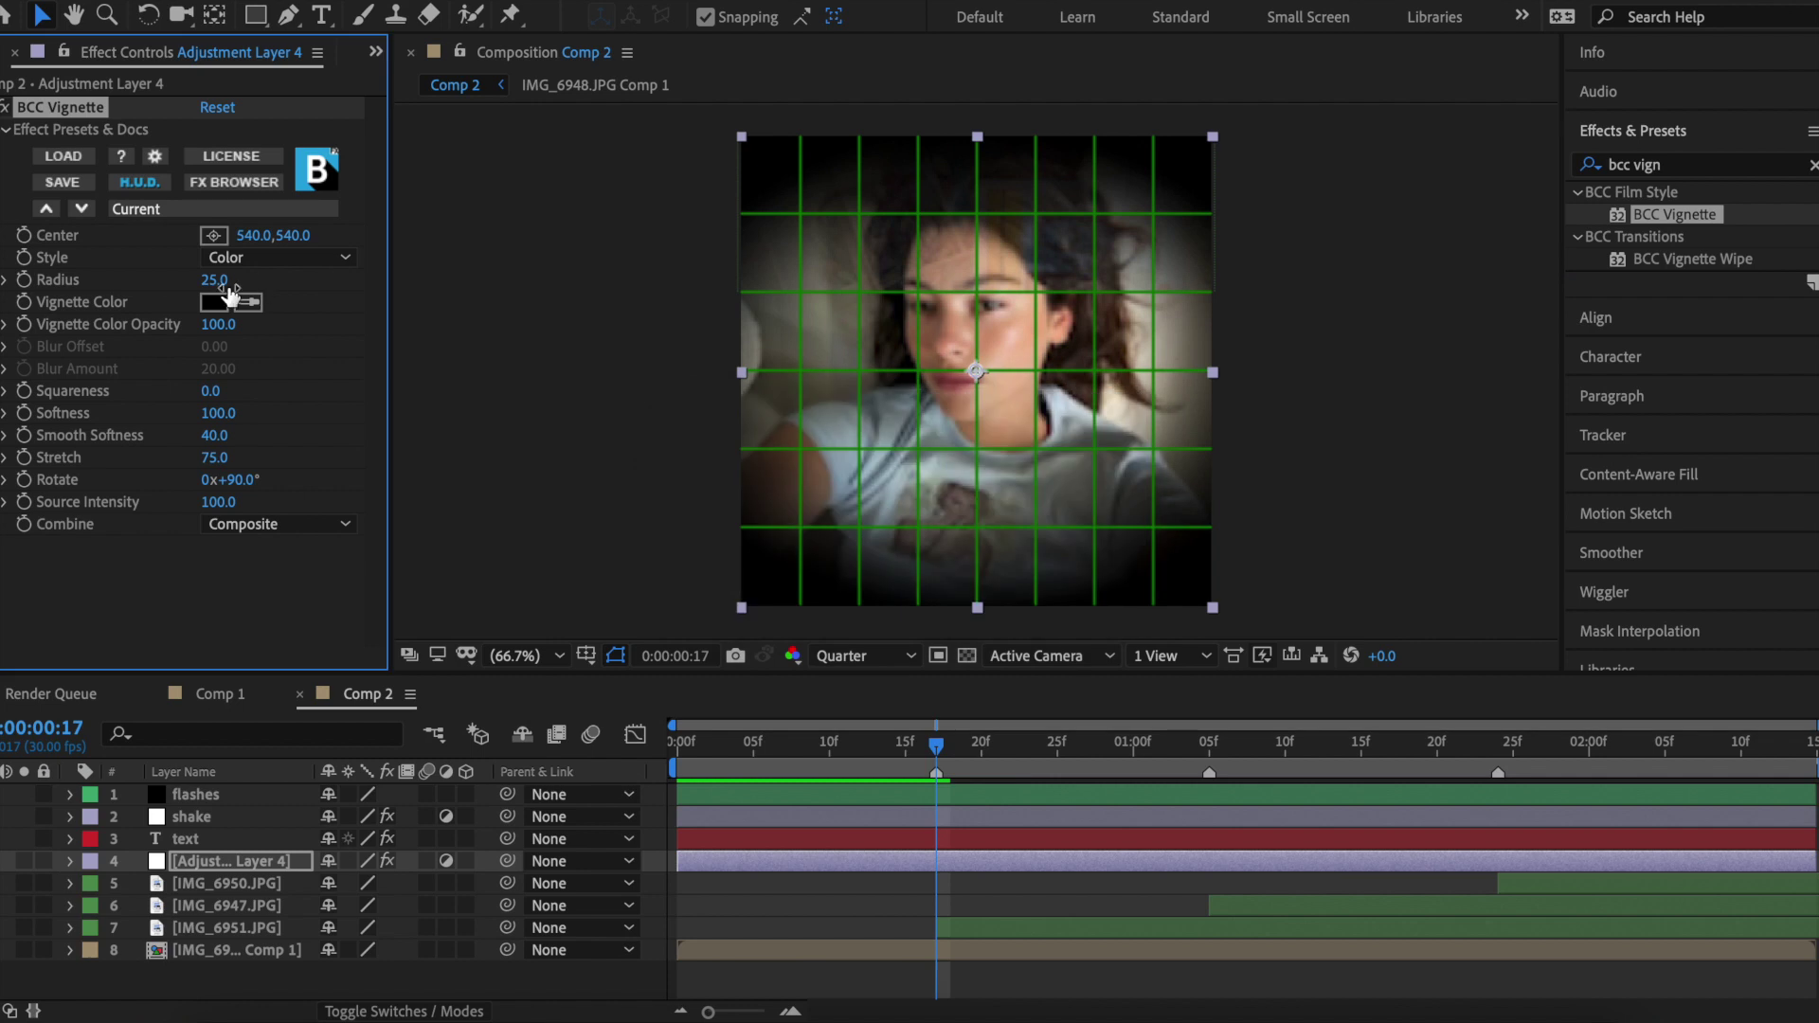
key("Return")
type("0")
key("Return")
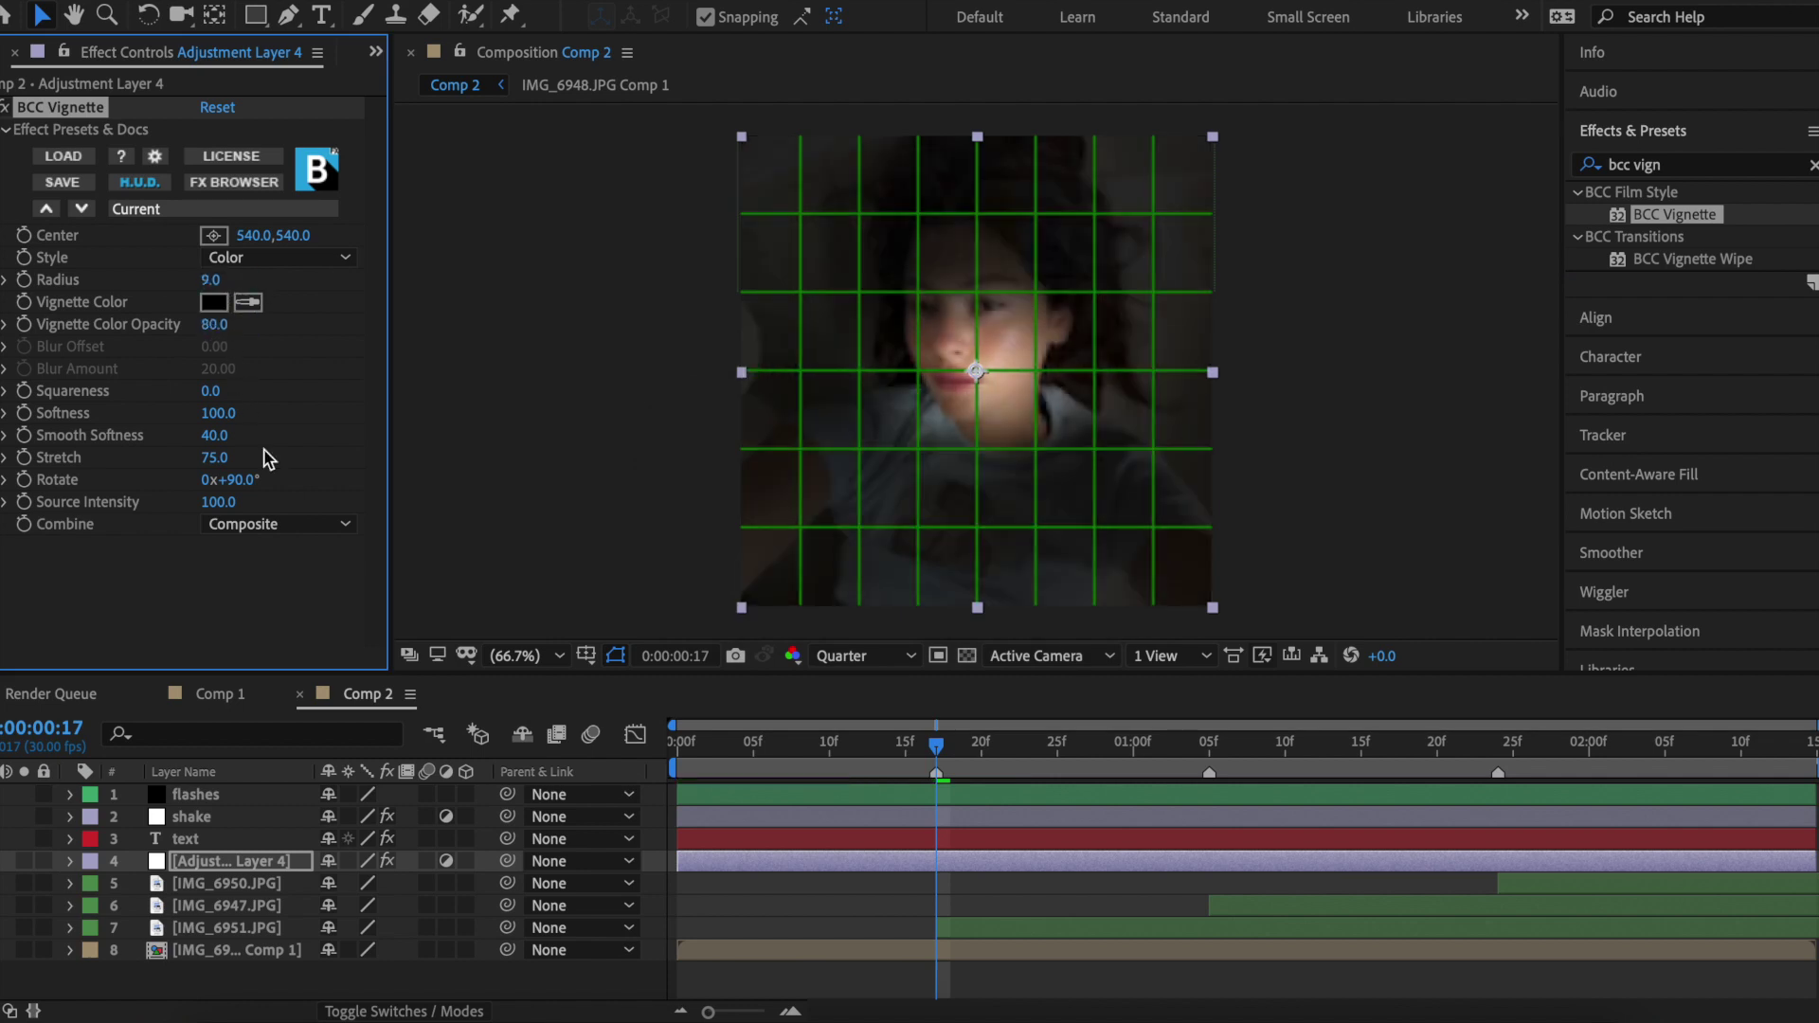
type("100")
key("Return")
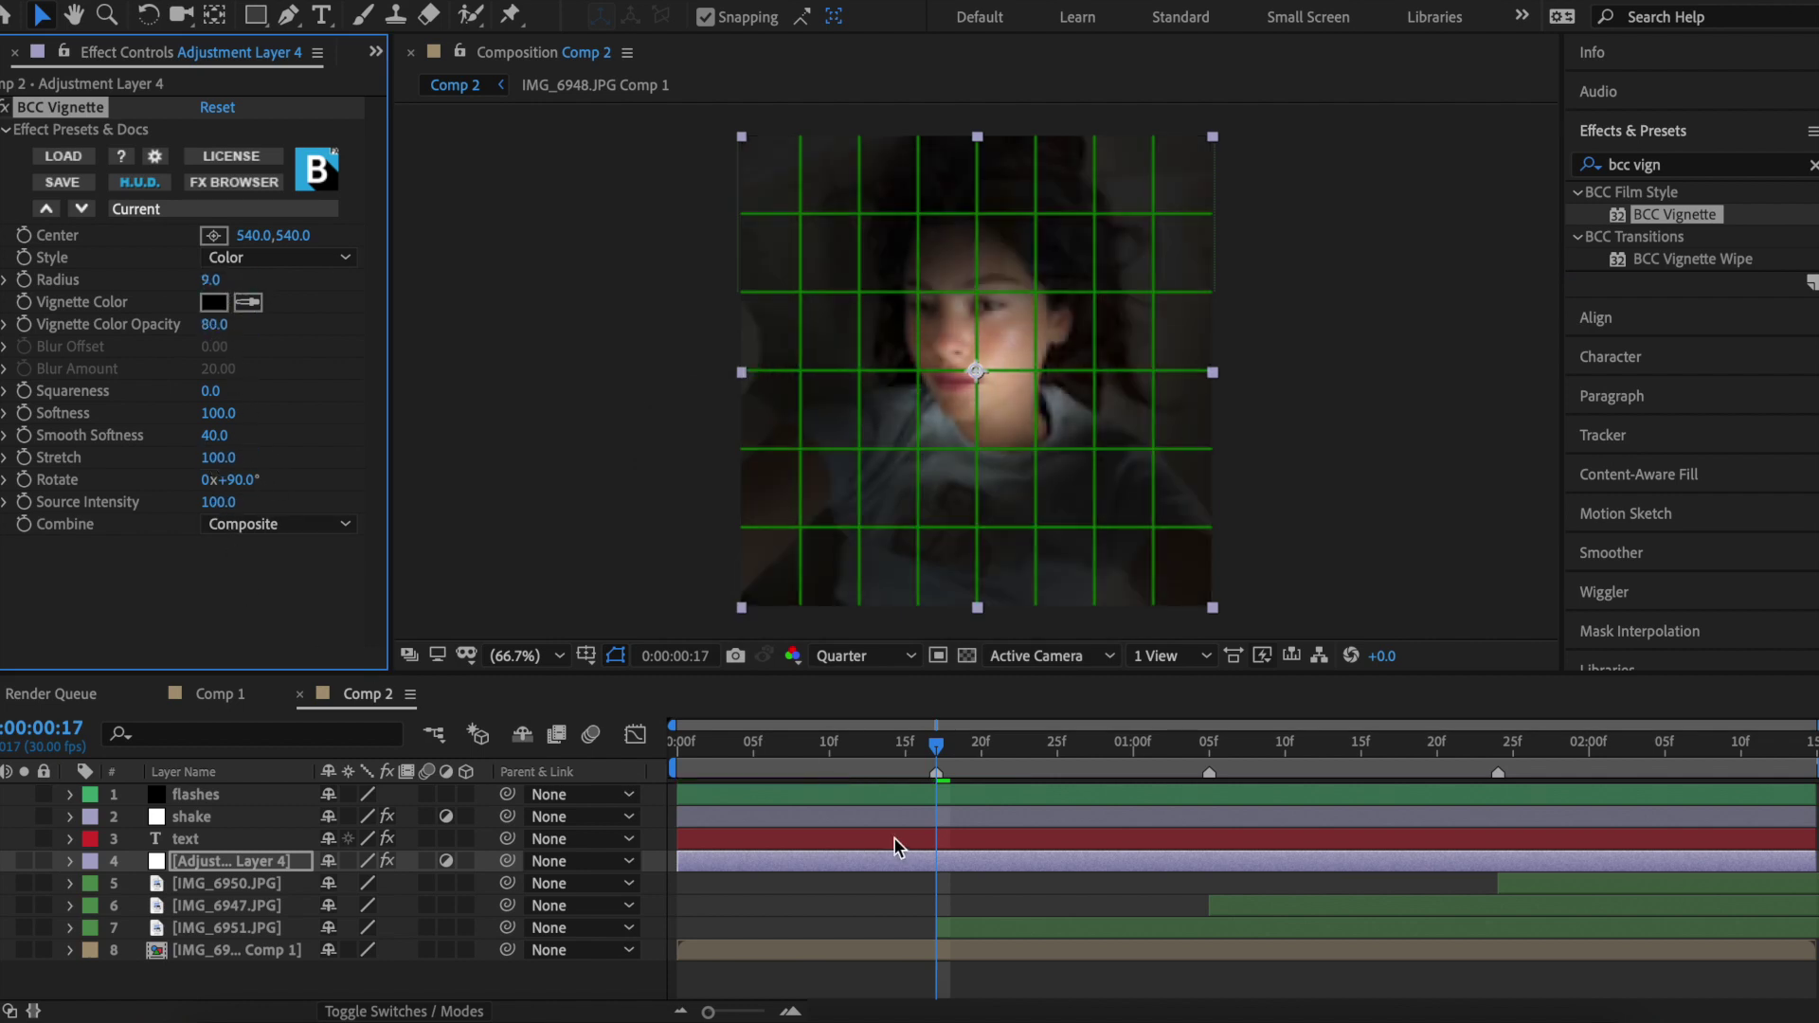
Hide the grid overlay and keyframe the vignette Radius at 55 on frame 8.
left_click(585, 656)
left_click(611, 715)
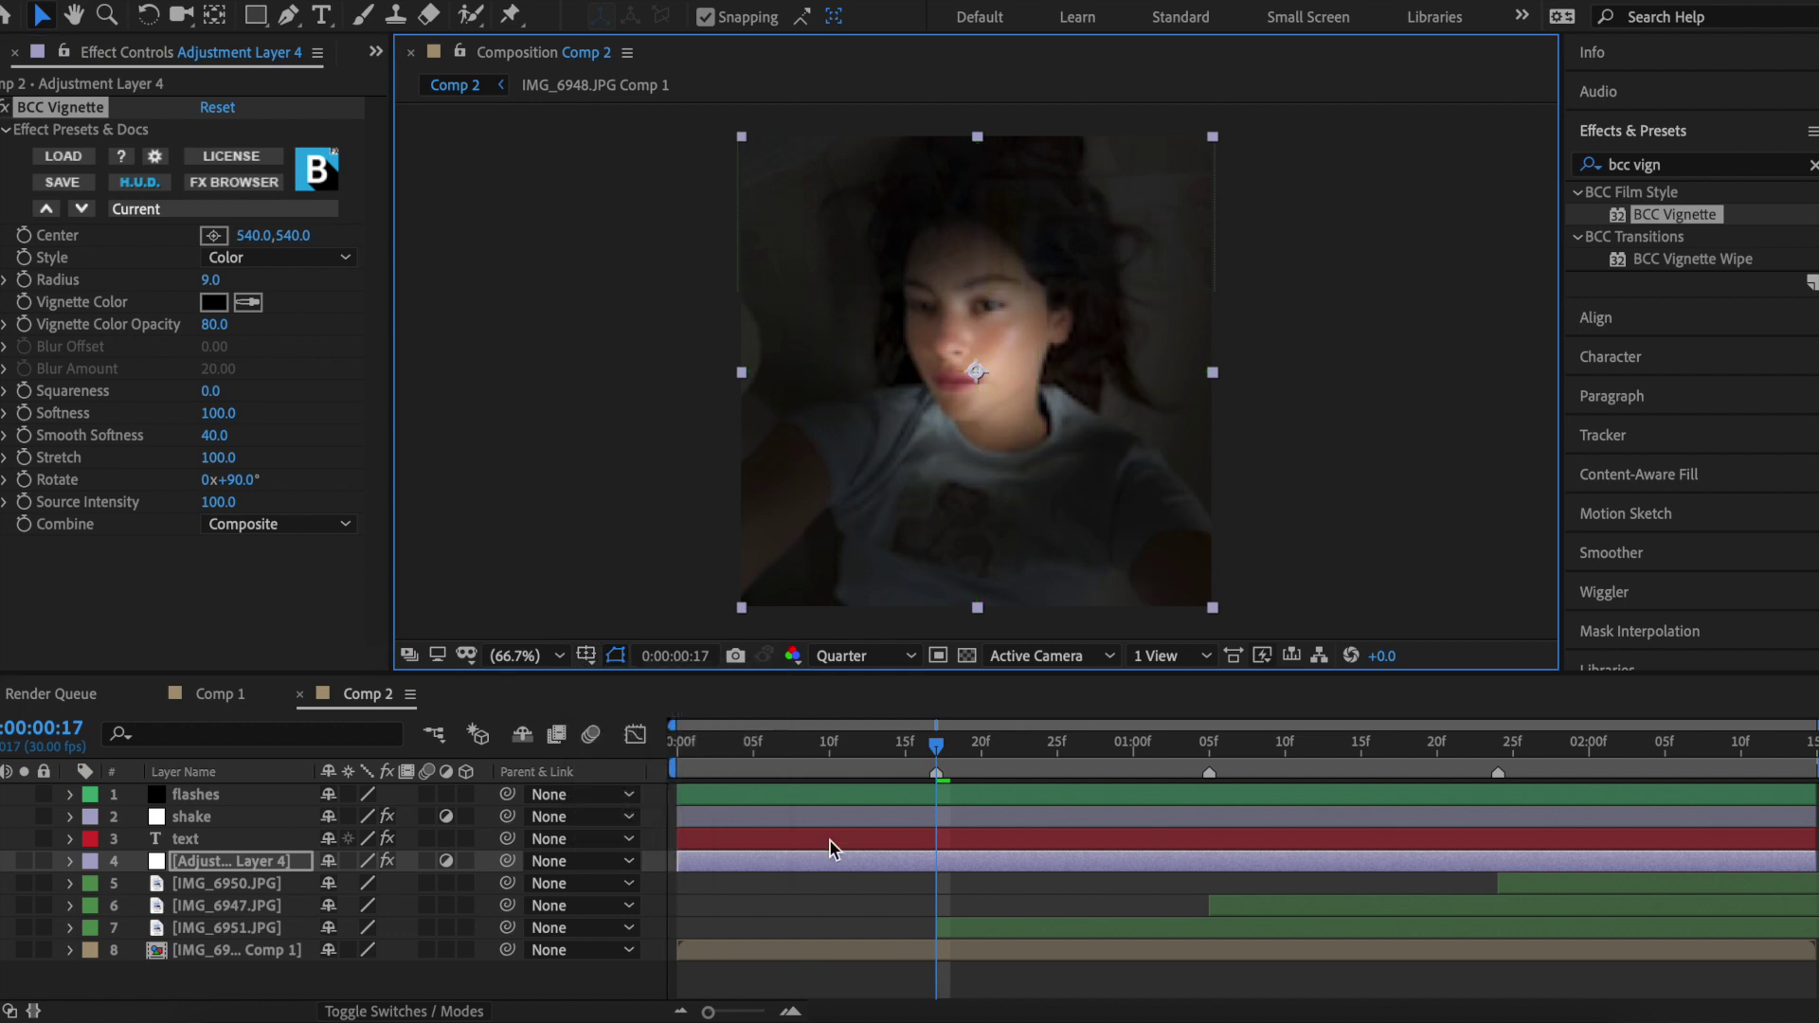
left_click(1021, 749)
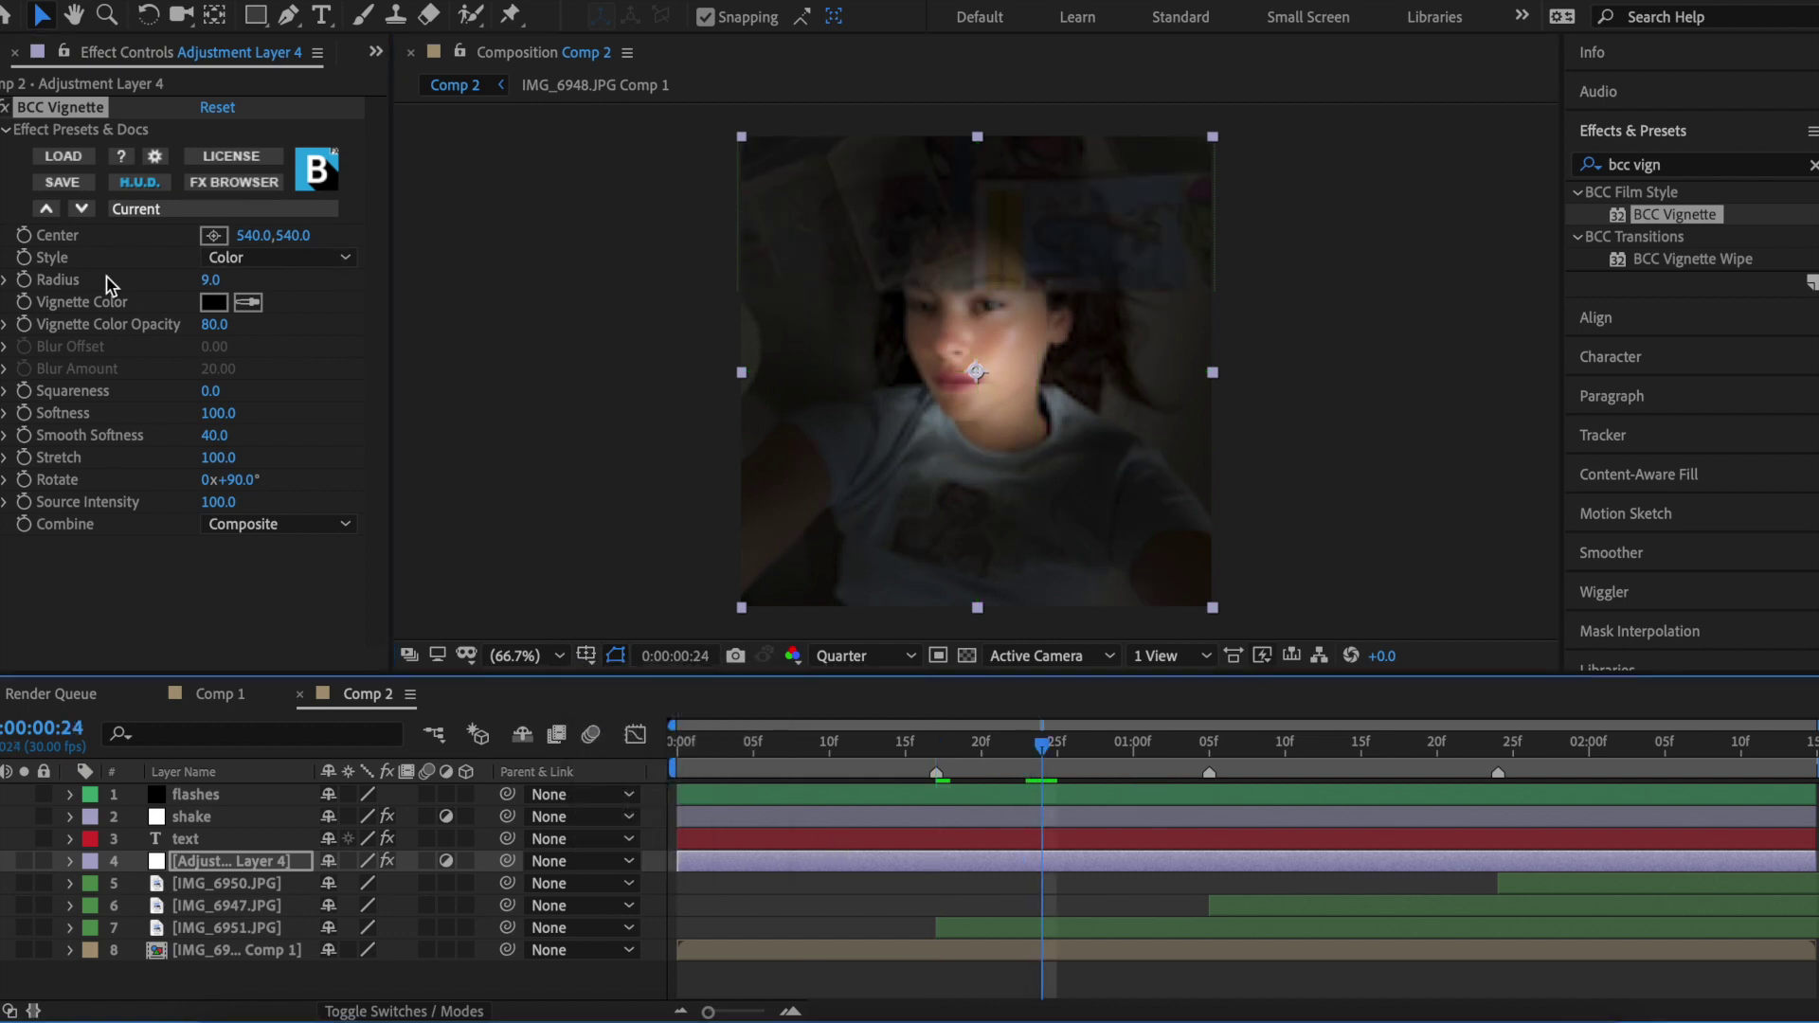
left_click(844, 748)
left_click(210, 279)
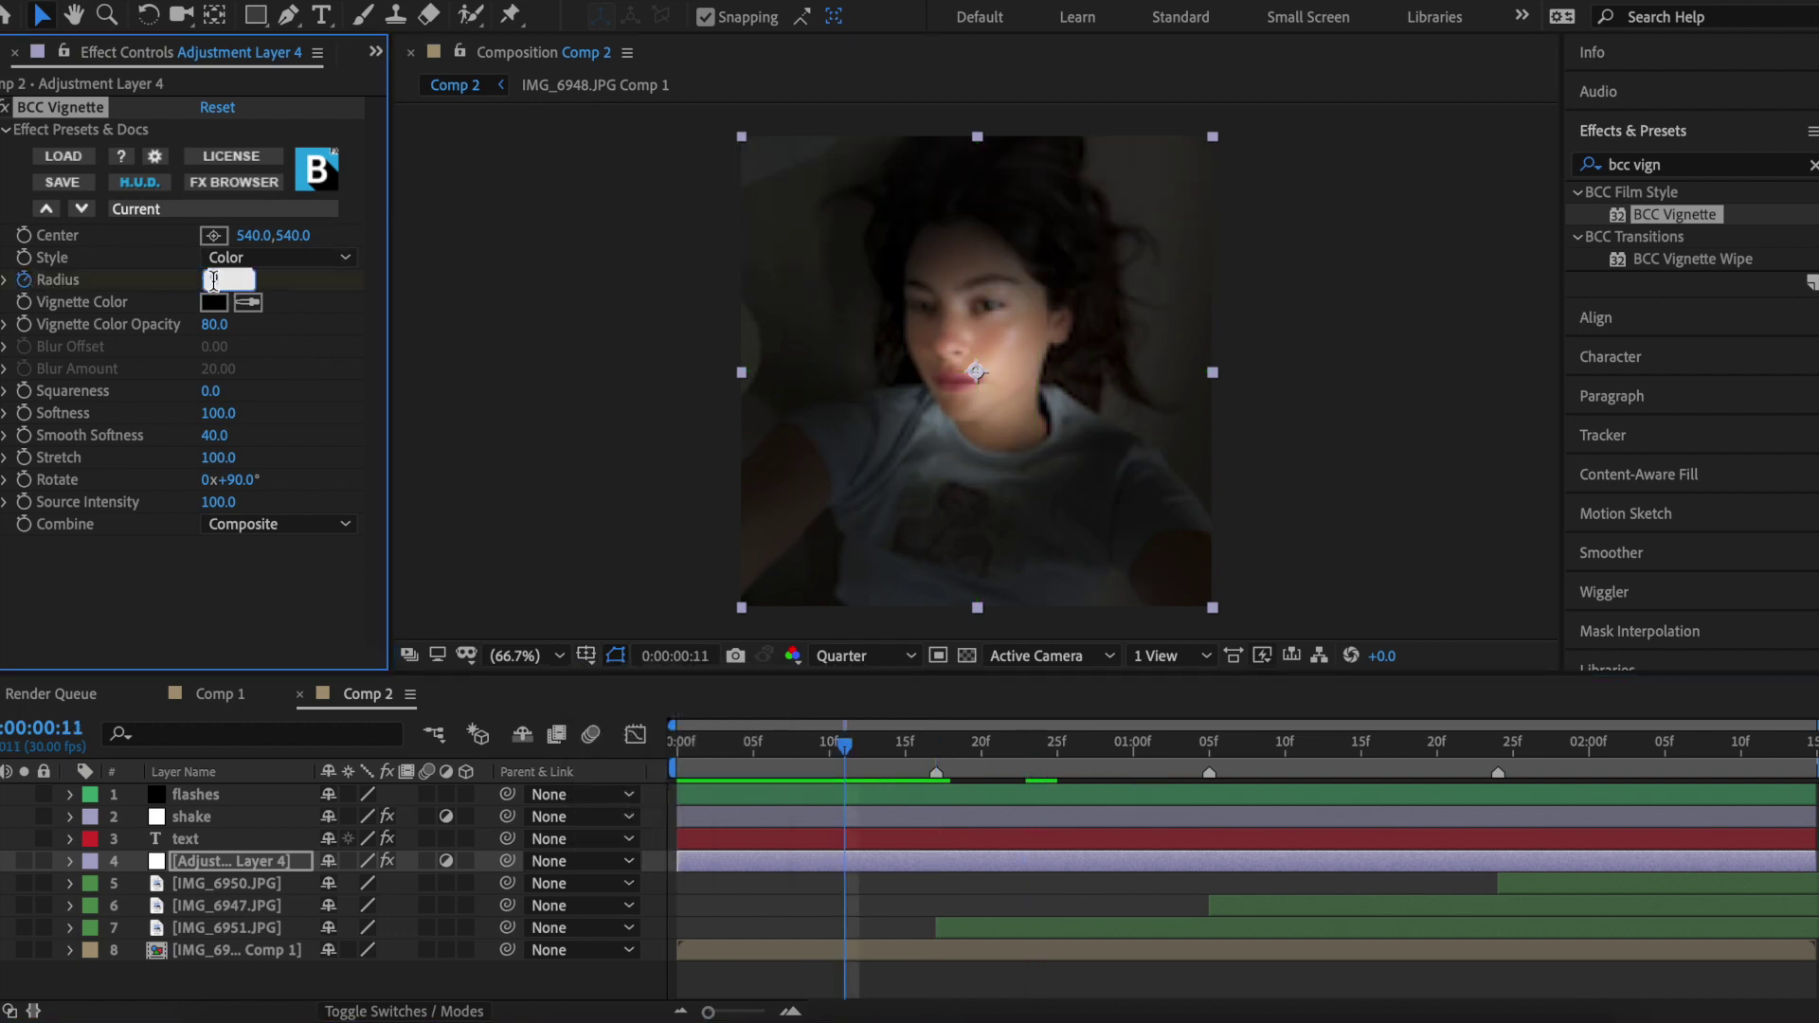
type("55")
key("Return")
key("u")
left_click_drag(845, 899, 798, 899)
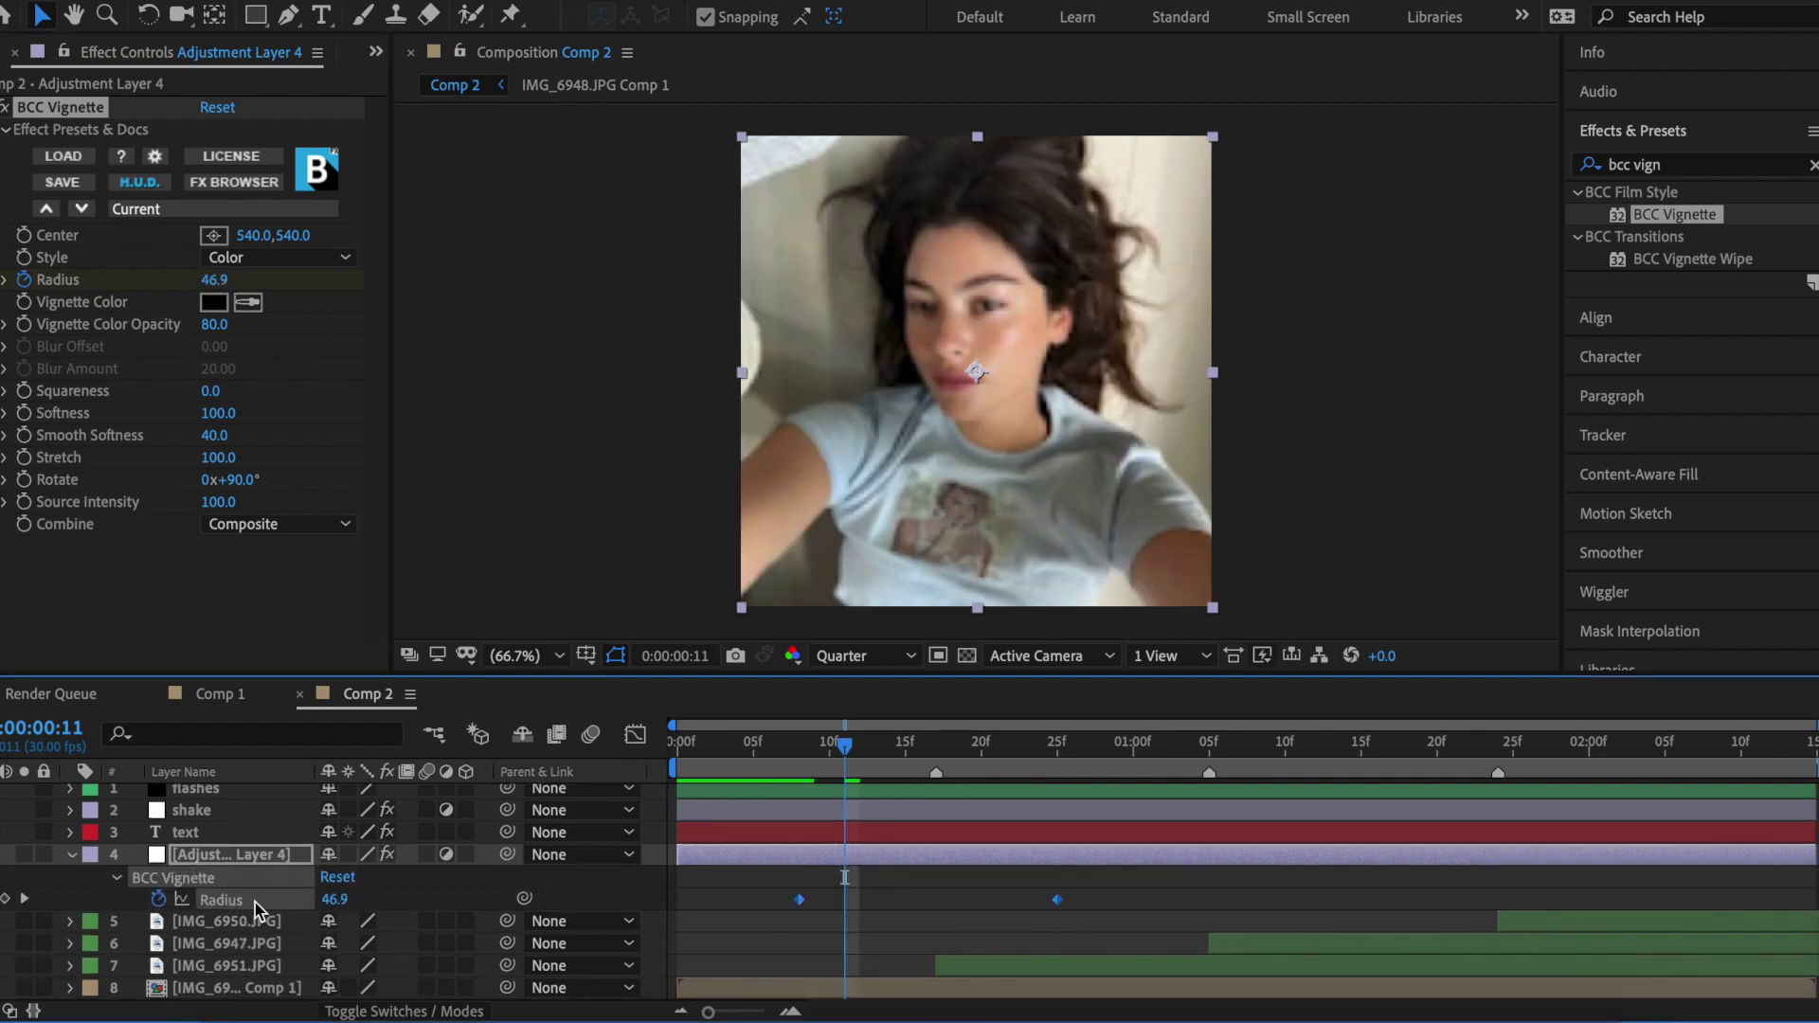
Set a first vignette Center keyframe at 0:00:01:01 on the upper picture.
left_click(635, 734)
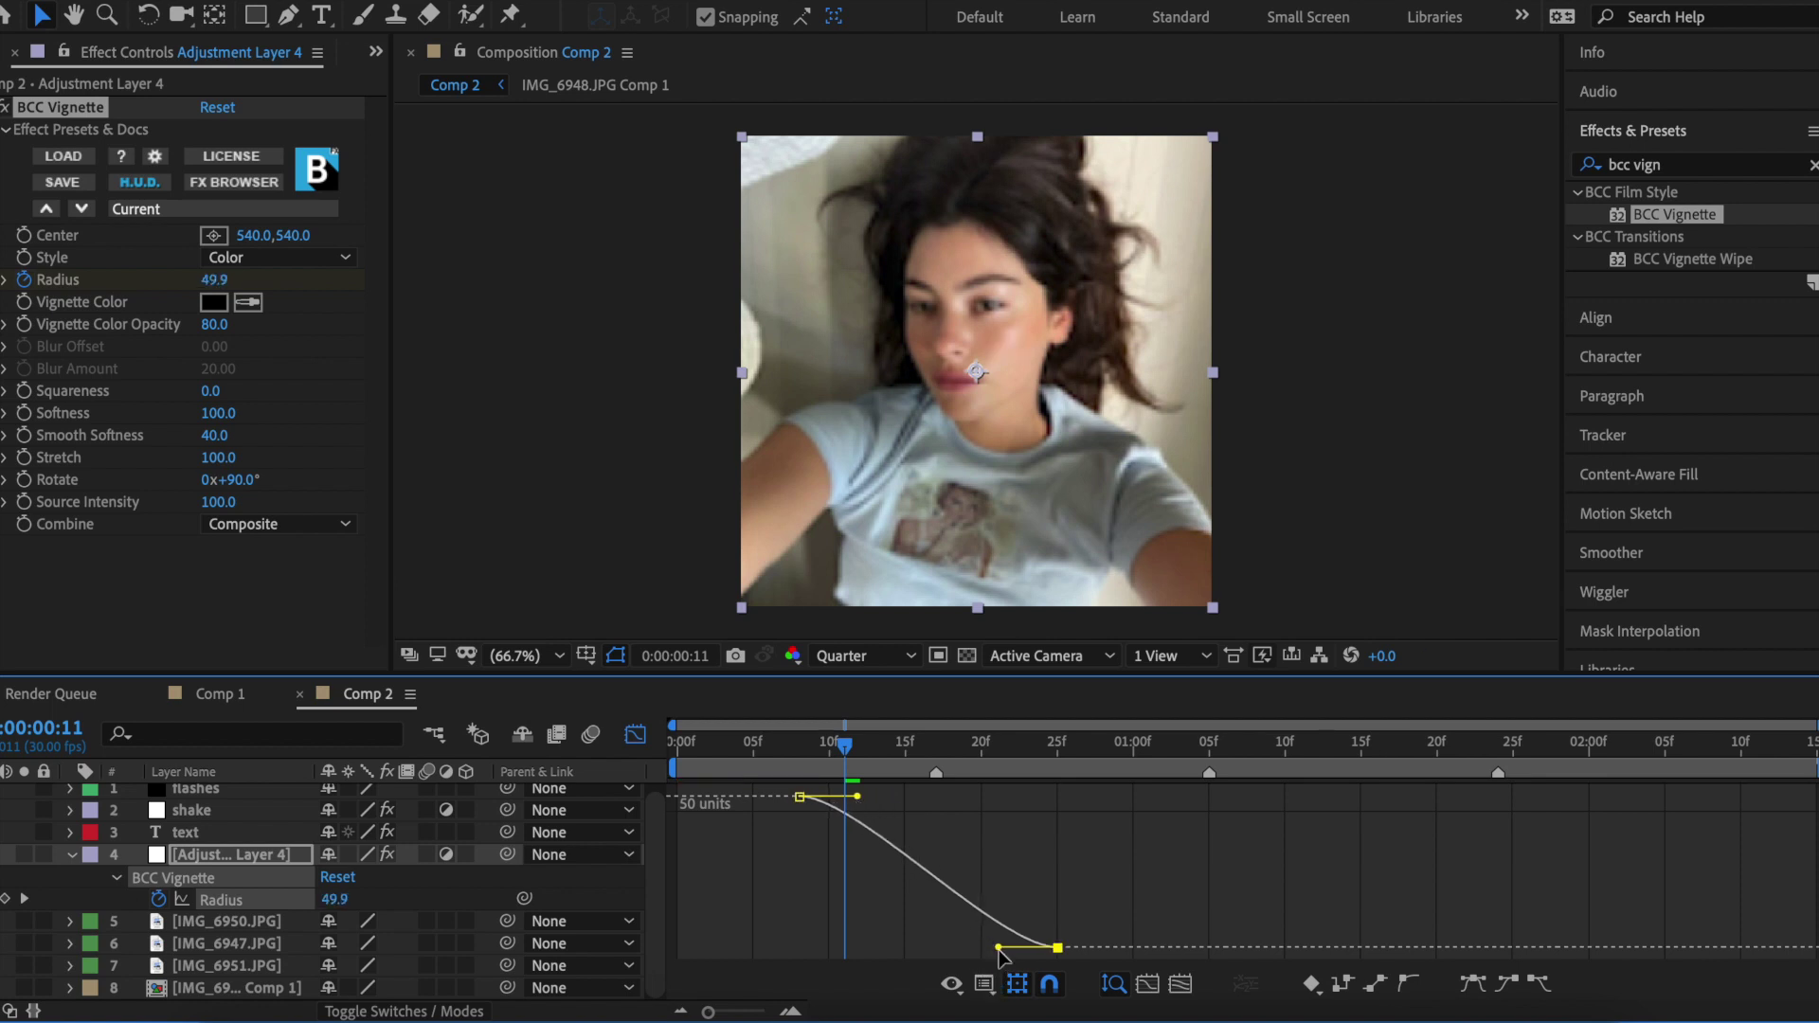
left_click(635, 734)
left_click(1147, 743)
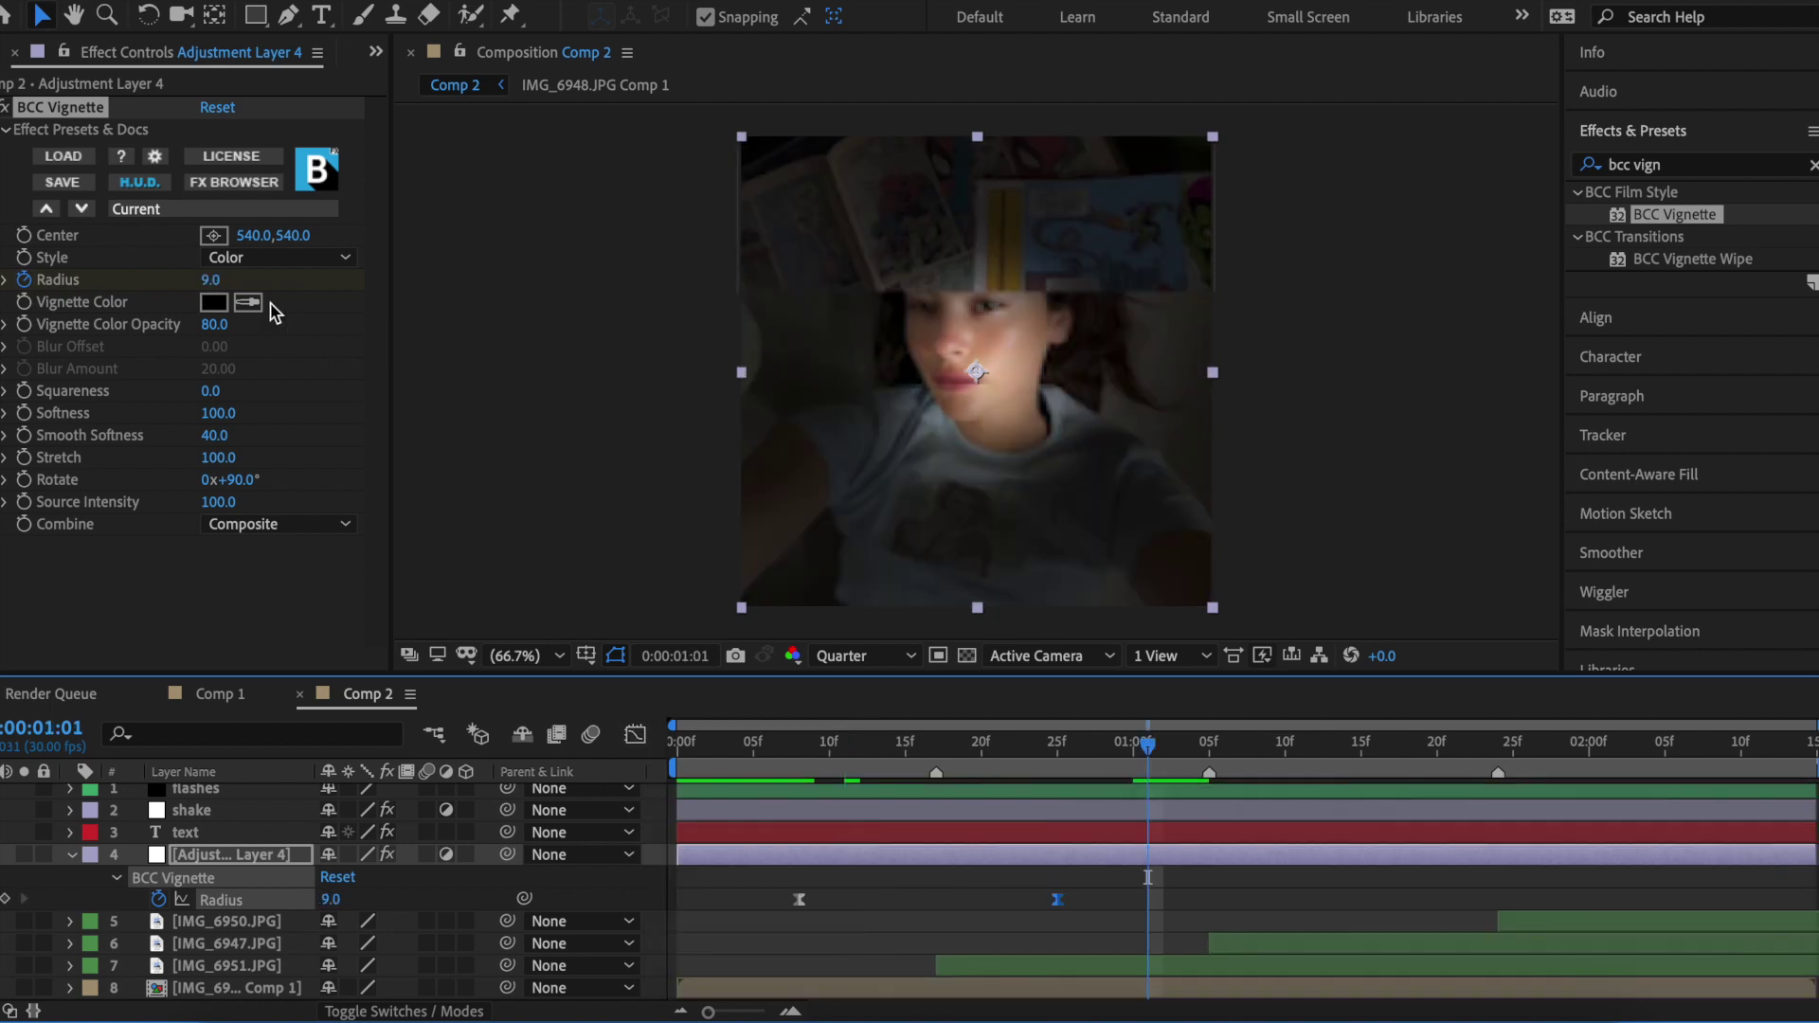
left_click(27, 244)
left_click(214, 235)
left_click(903, 212)
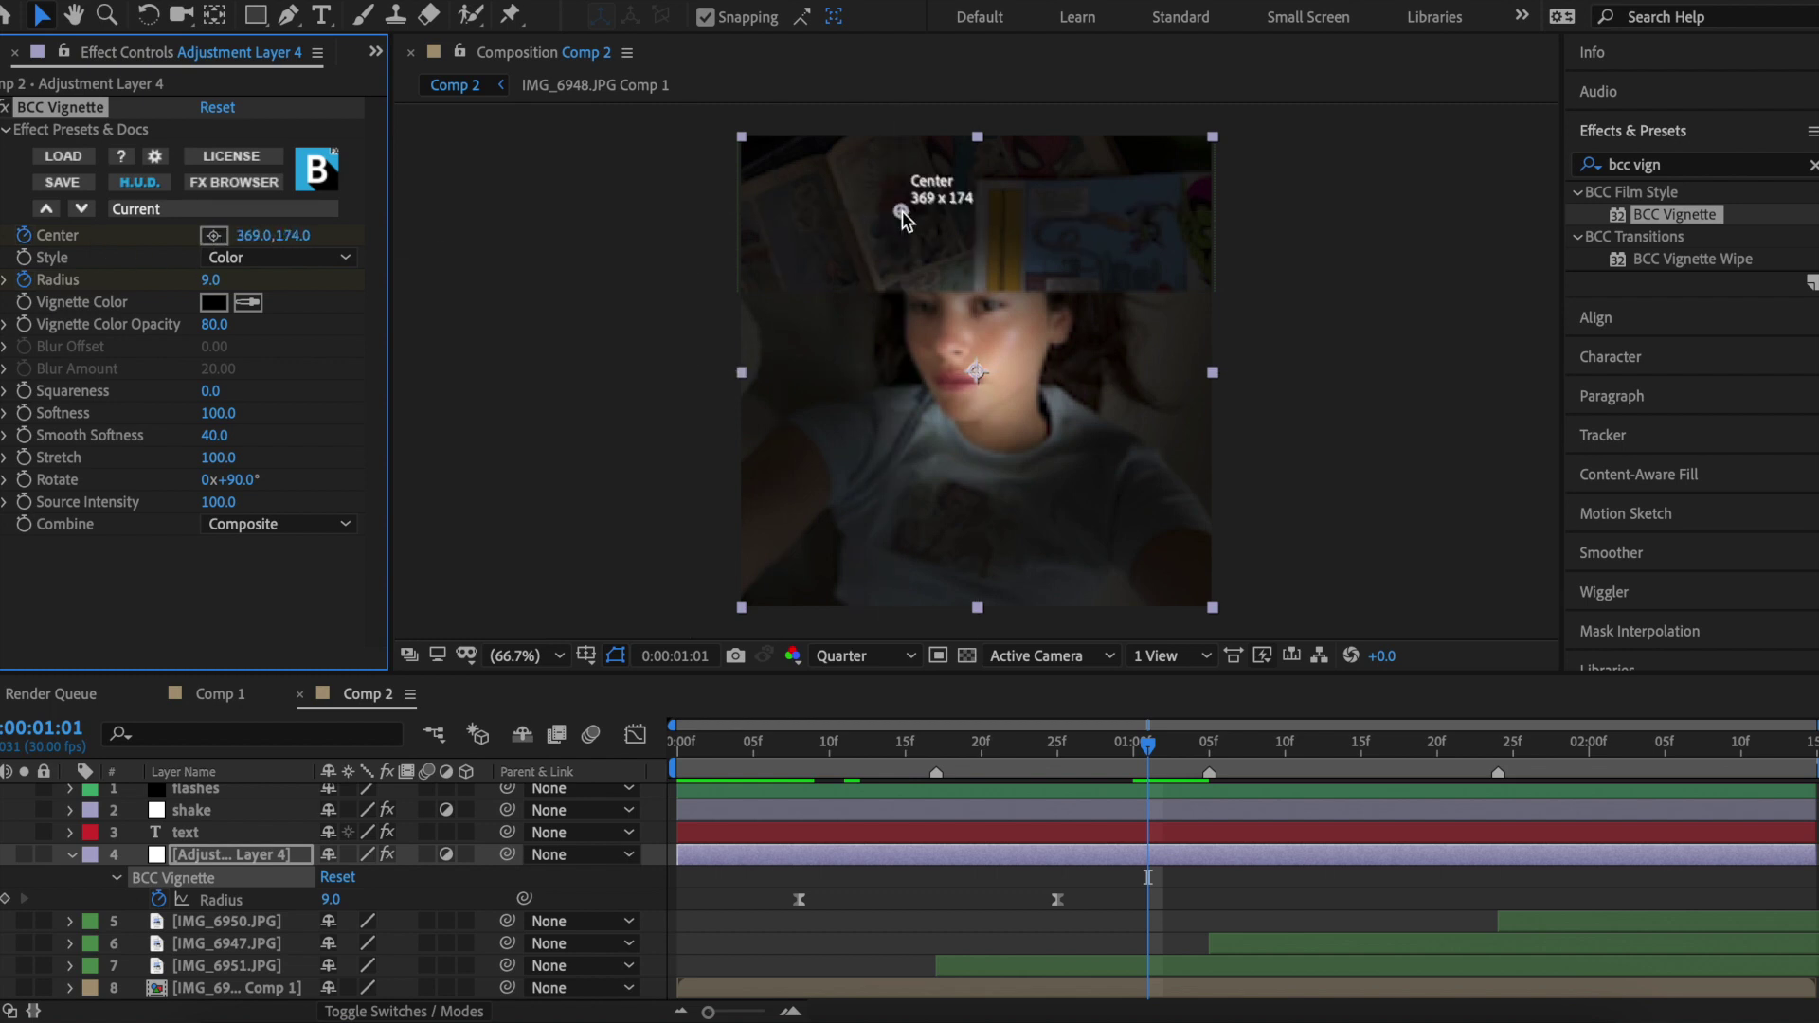
Keyframe the Center onto the sleeping face at 1:20, then down onto the hand near the end.
left_click(1436, 744)
left_click_drag(902, 211, 1092, 370)
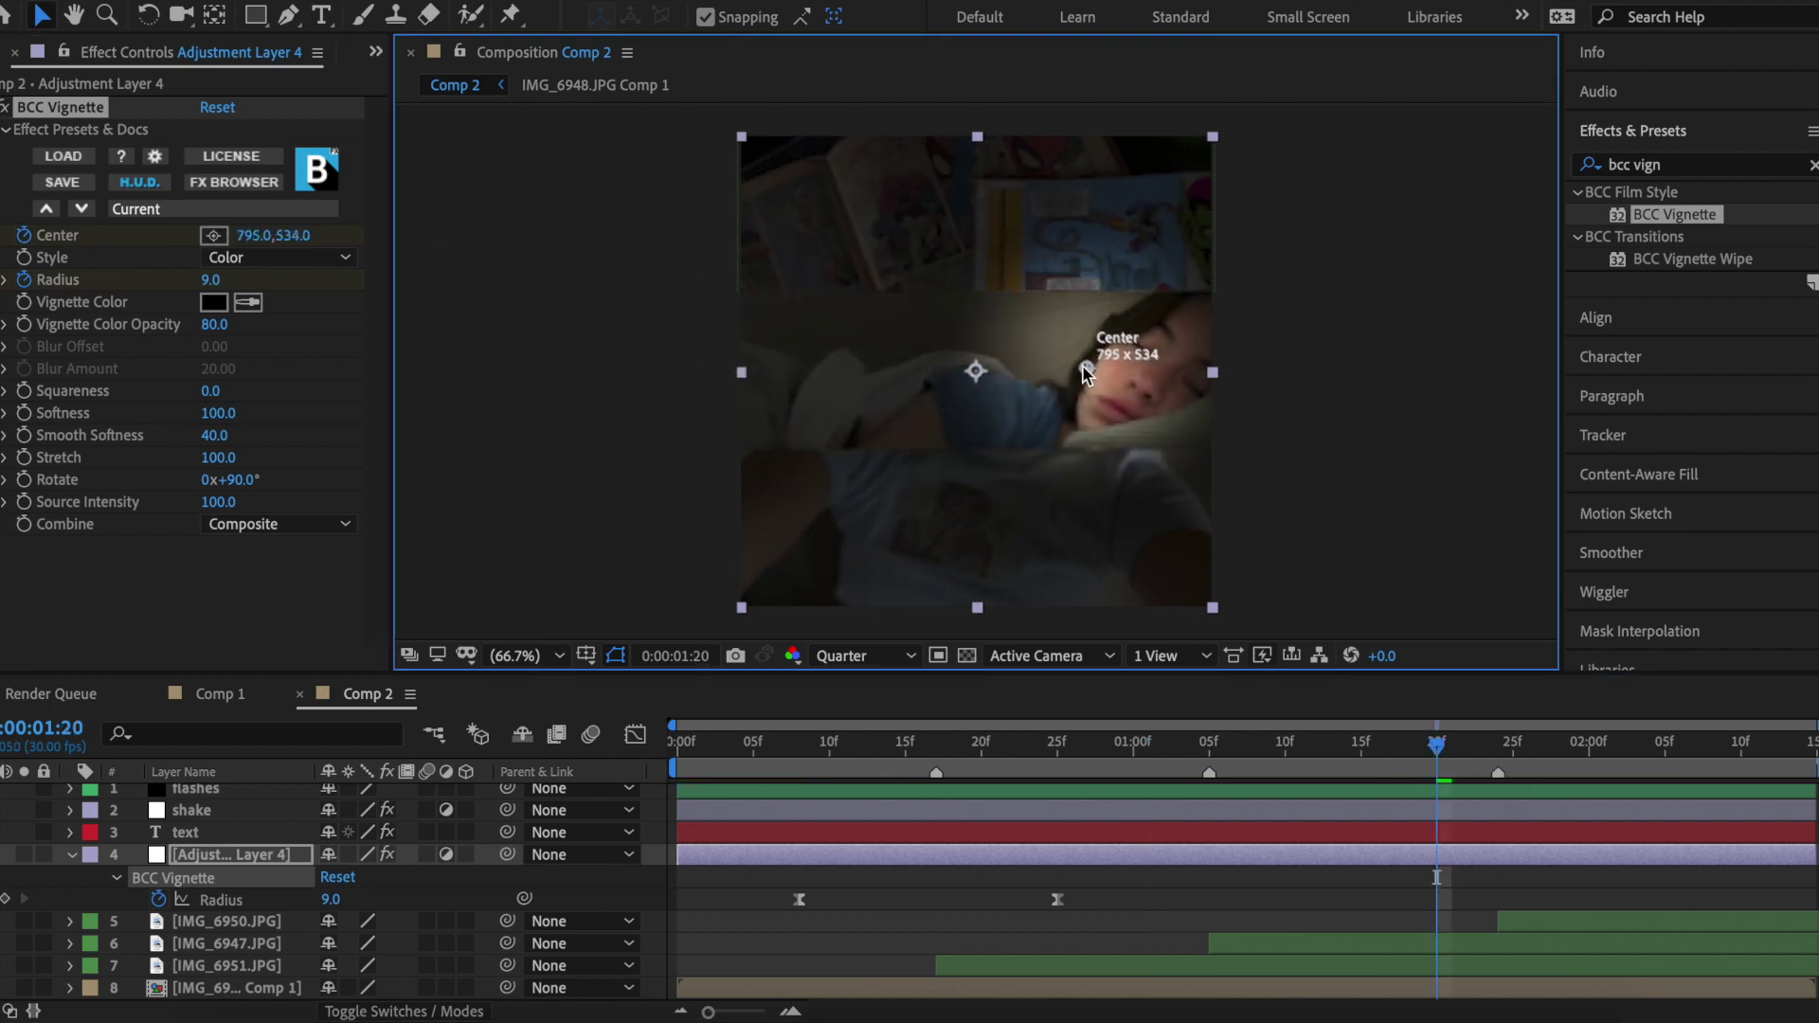
key("space")
left_click_drag(1086, 374, 1063, 504)
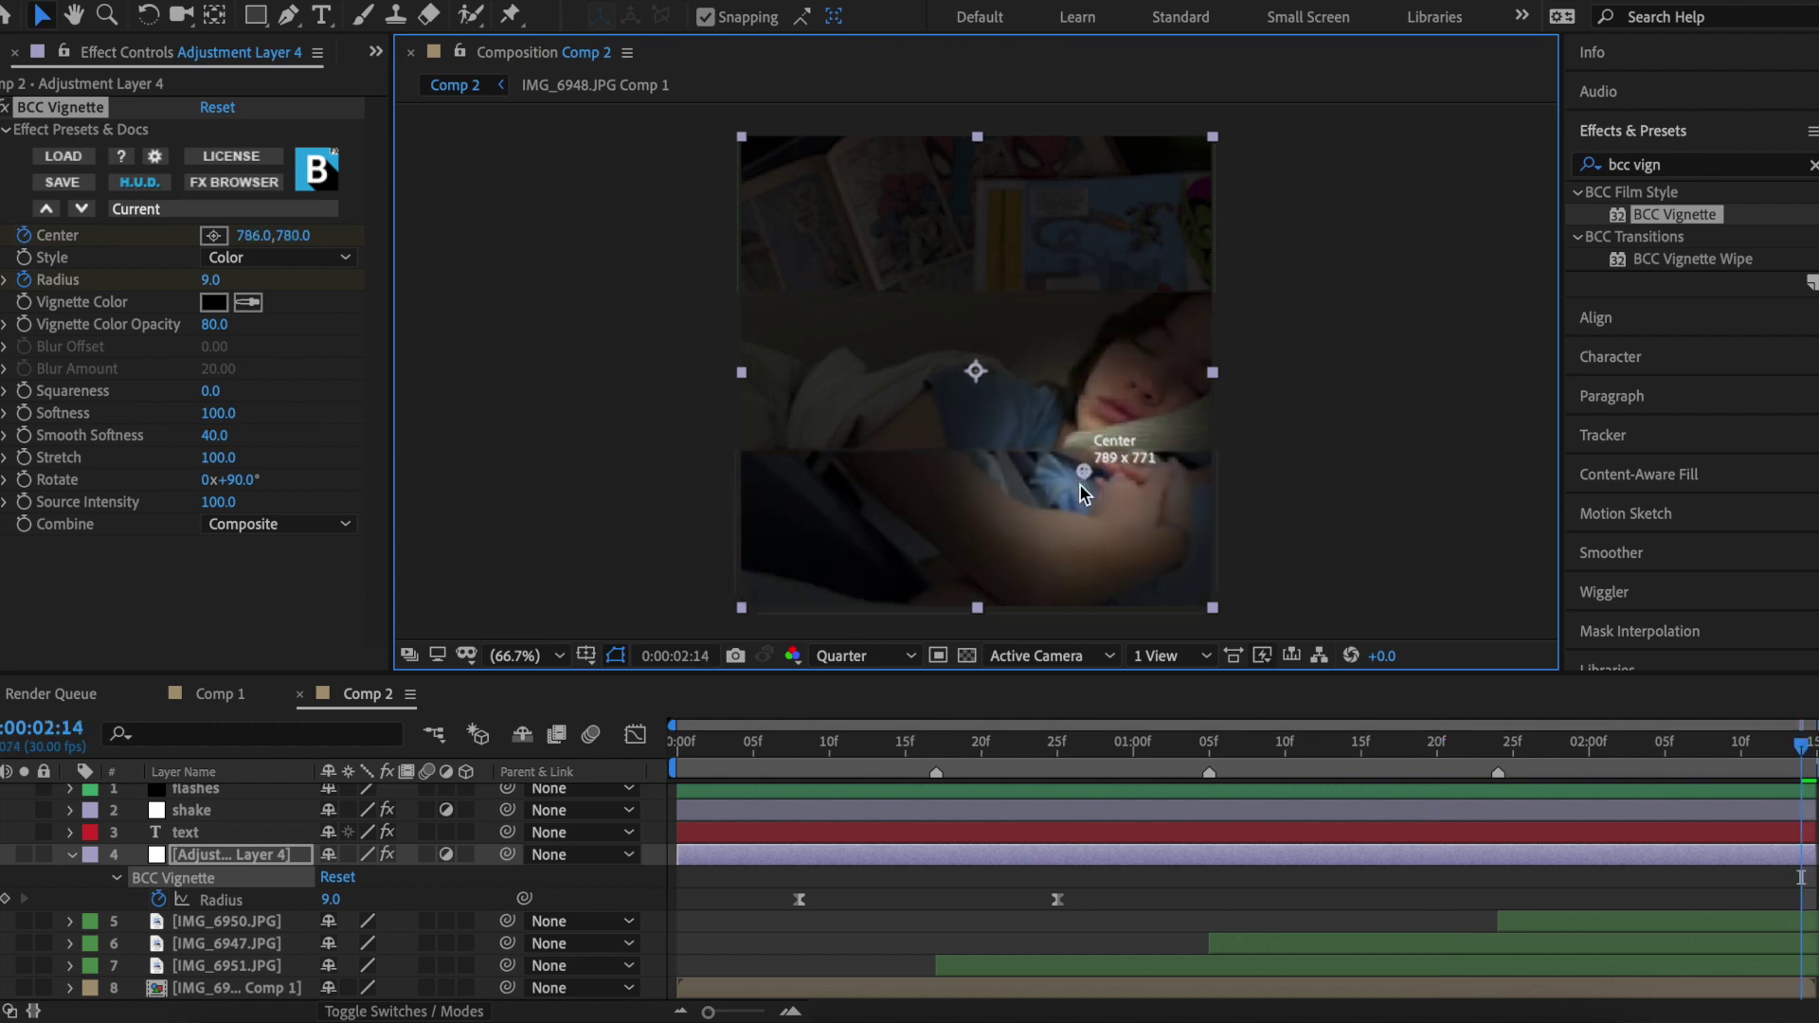
key("u")
left_click(1436, 899)
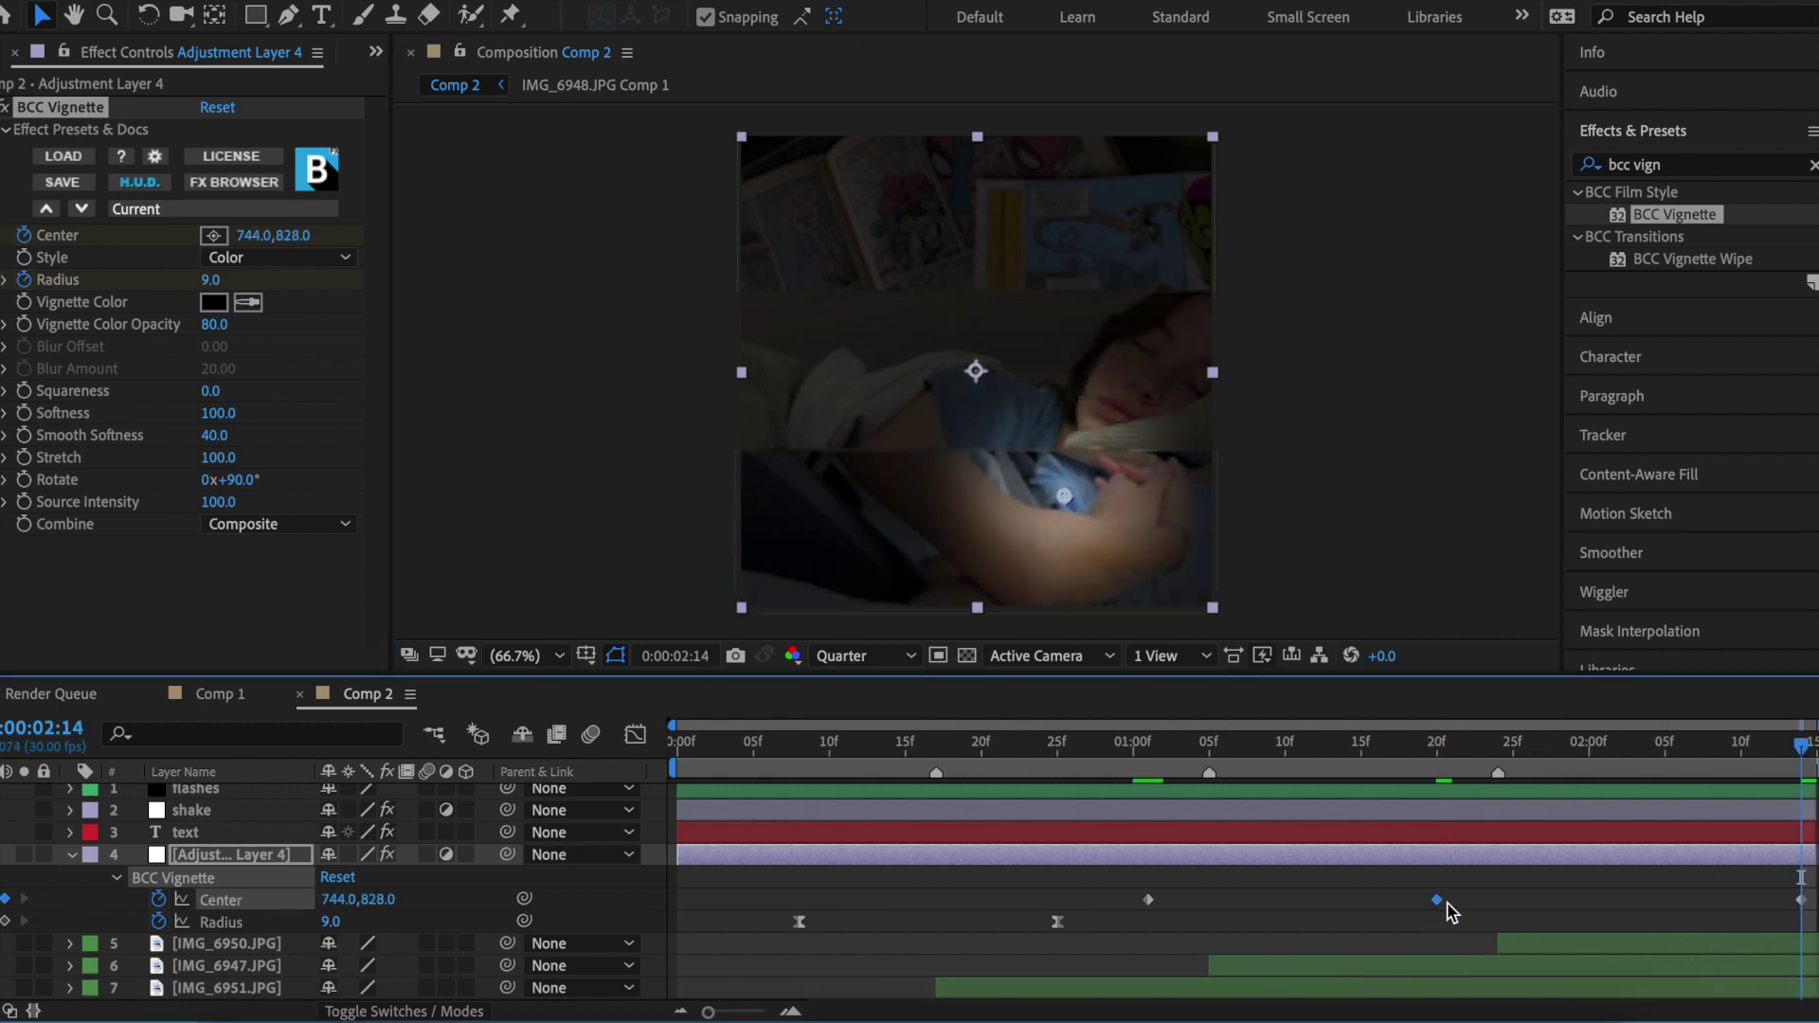
scroll(1298, 893, "down", 1)
key("u")
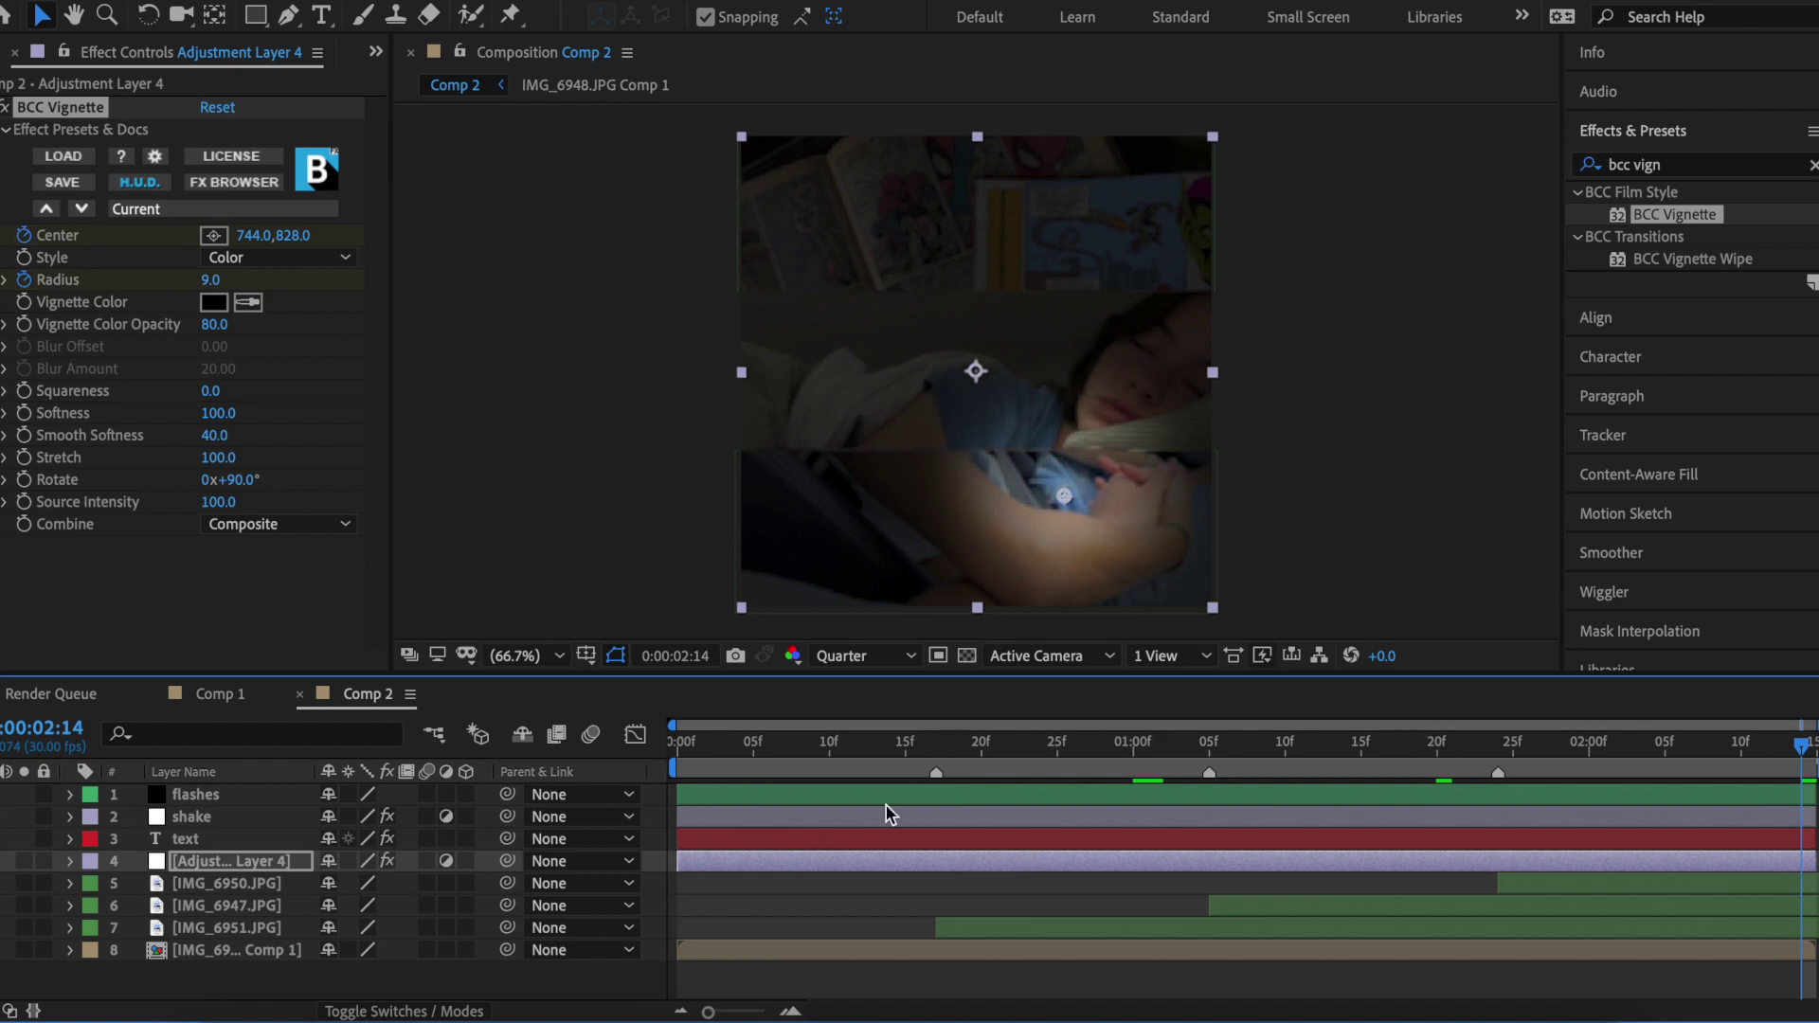
left_click_drag(831, 741, 606, 744)
left_click(784, 950)
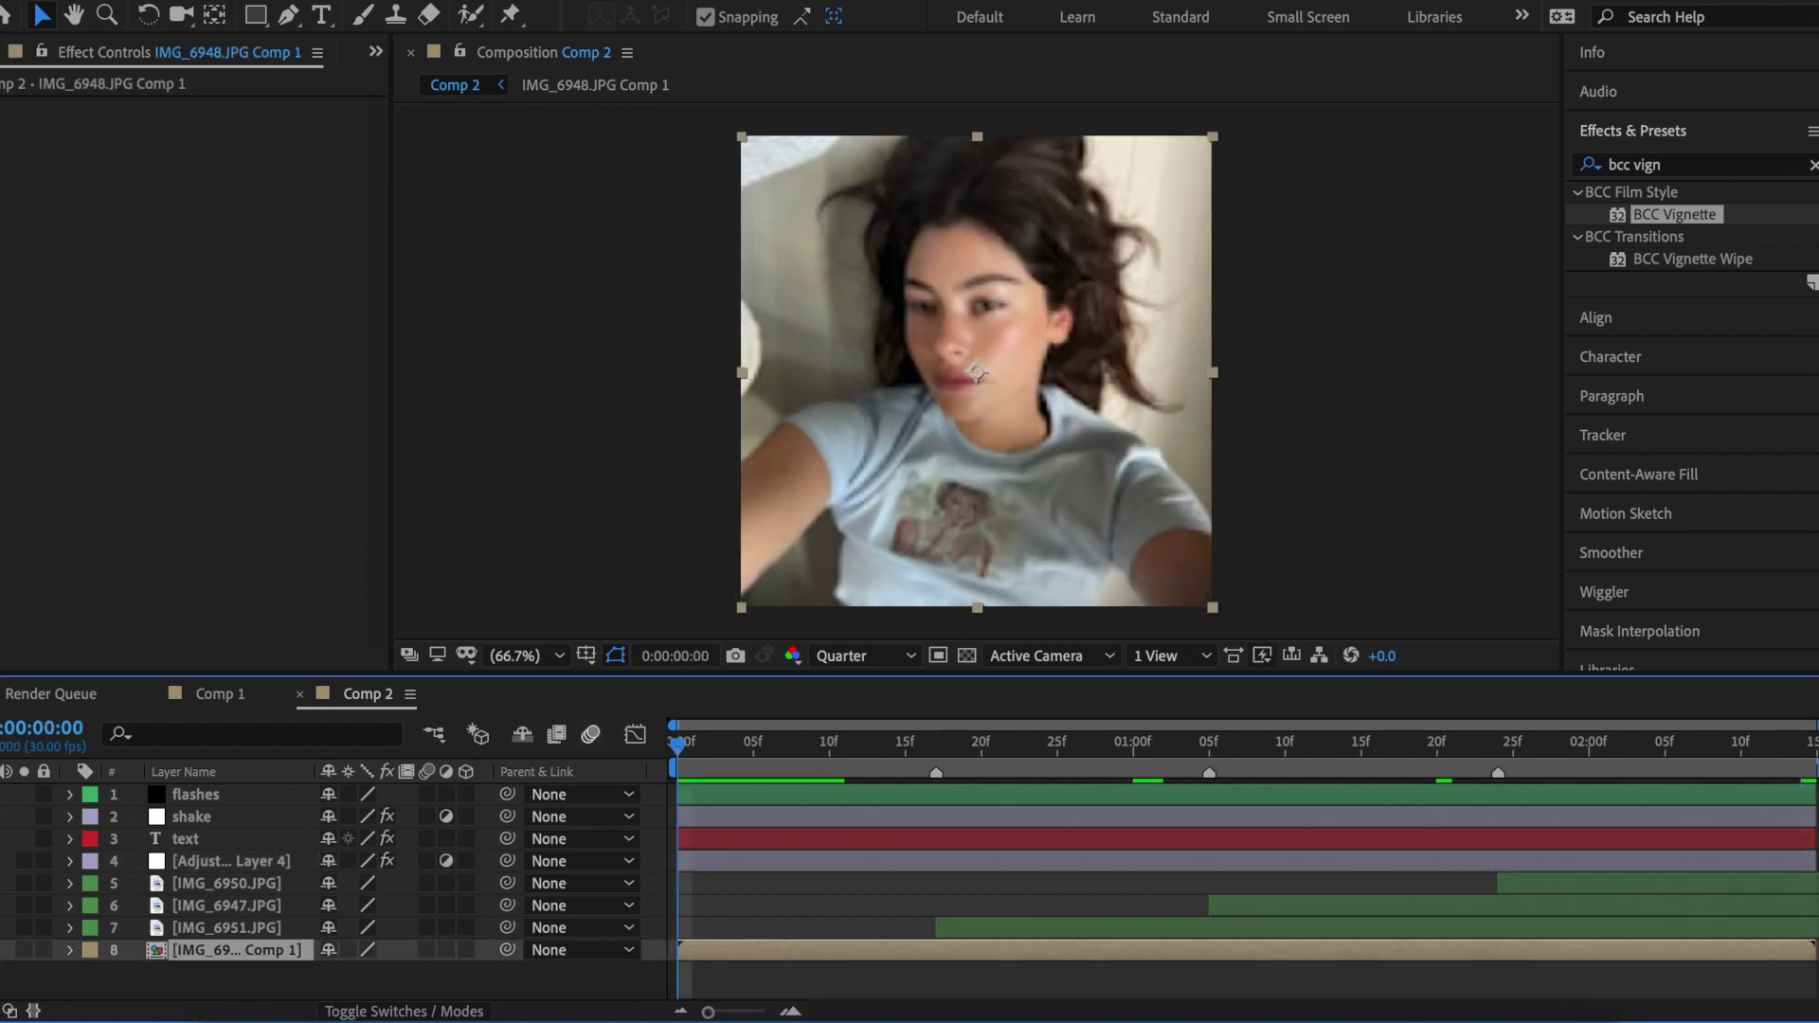
Apply the saved exposure preset to IMG_6951.JPG and remove the extra S_RackDefocus effect.
left_click(955, 927)
key("i")
left_click(1715, 164)
type("exposure")
double_click(1677, 570)
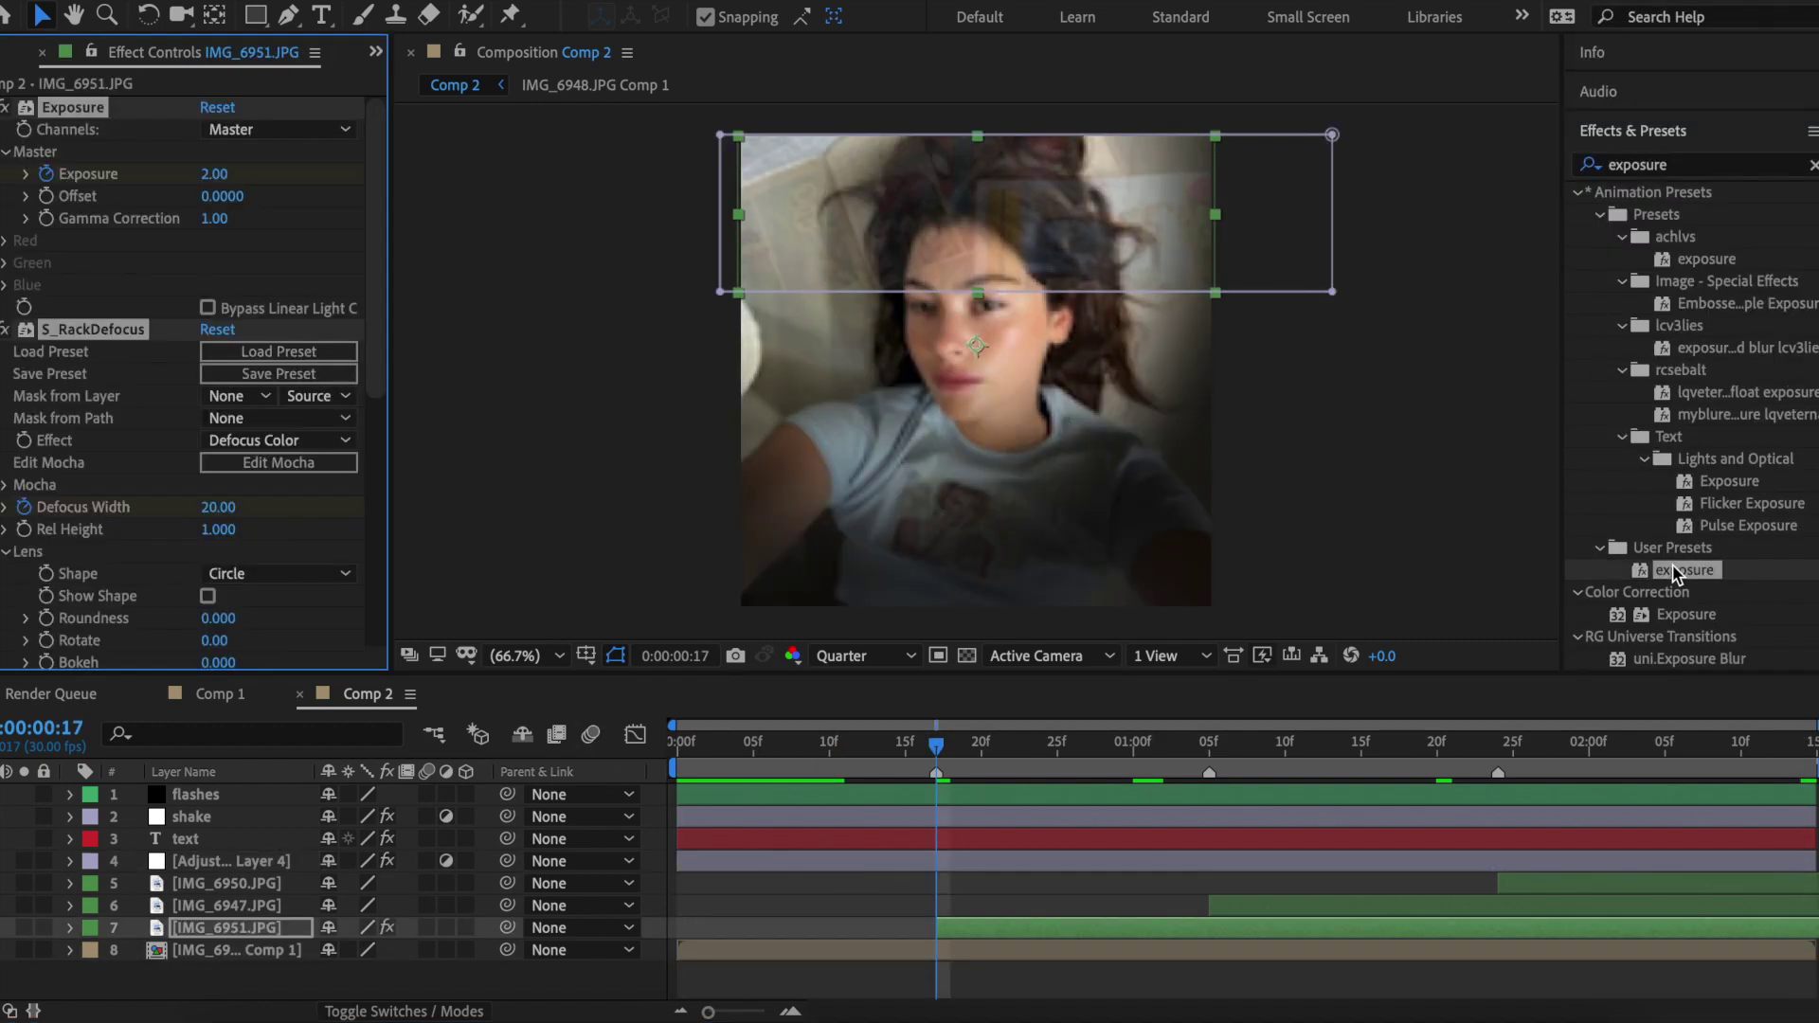
left_click(89, 128)
key("Delete")
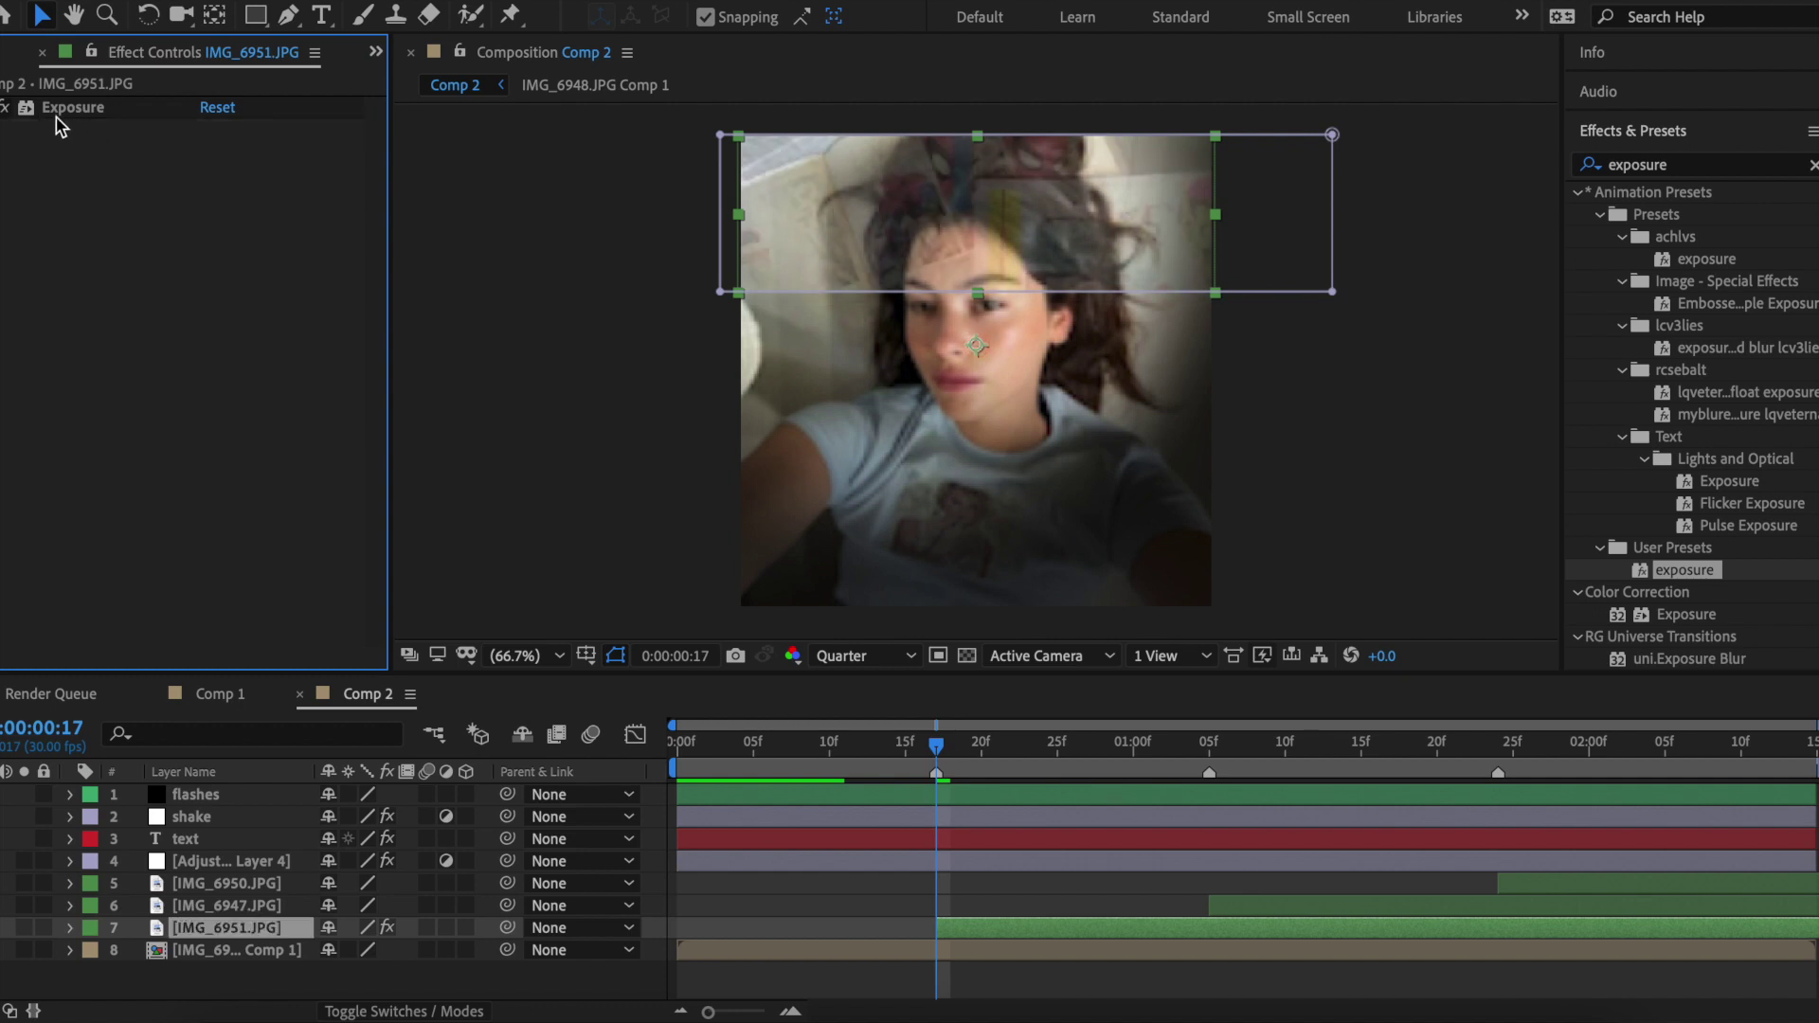
Copy the Exposure effect and paste it onto IMG_6947 and IMG_6950.
key("ctrl+c")
key("ctrl+Down")
key("i")
key("ctrl+v")
key("ctrl+Up")
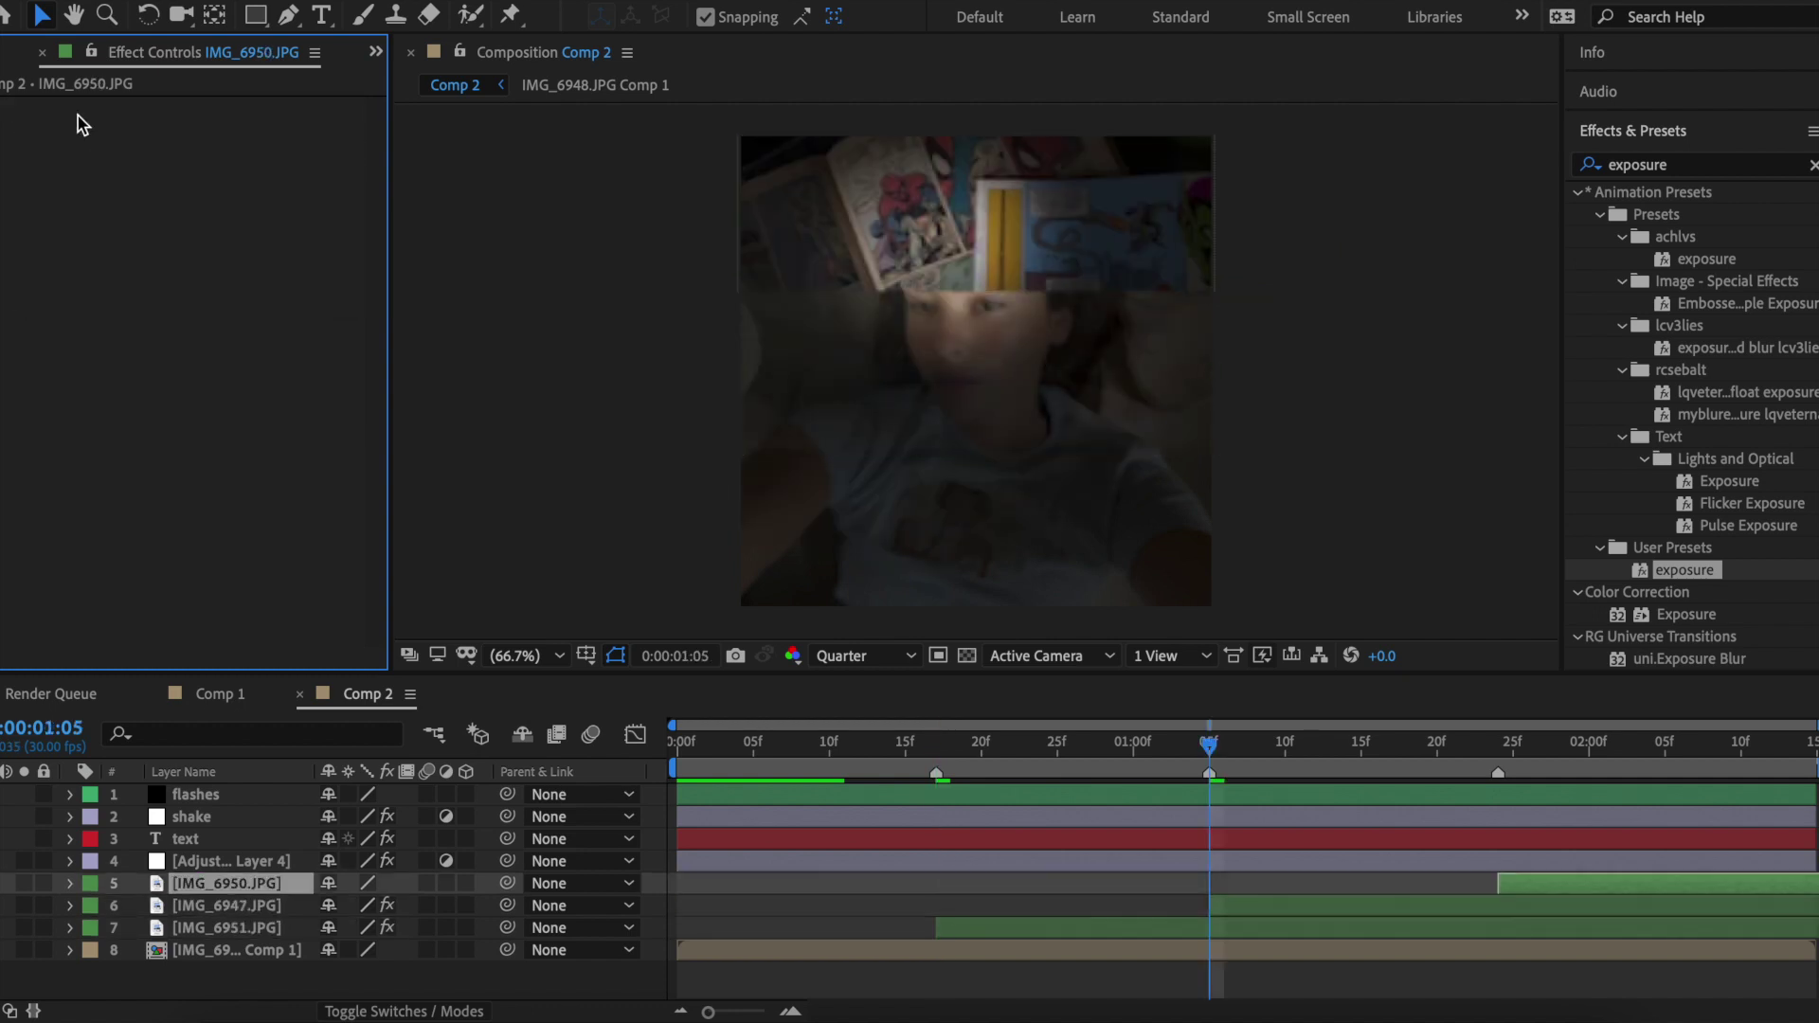
key("i")
key("ctrl+v")
Preview Comp 2 from the start with all layers deselected.
left_click(35, 884)
key("Home")
left_click(749, 976)
key("space")
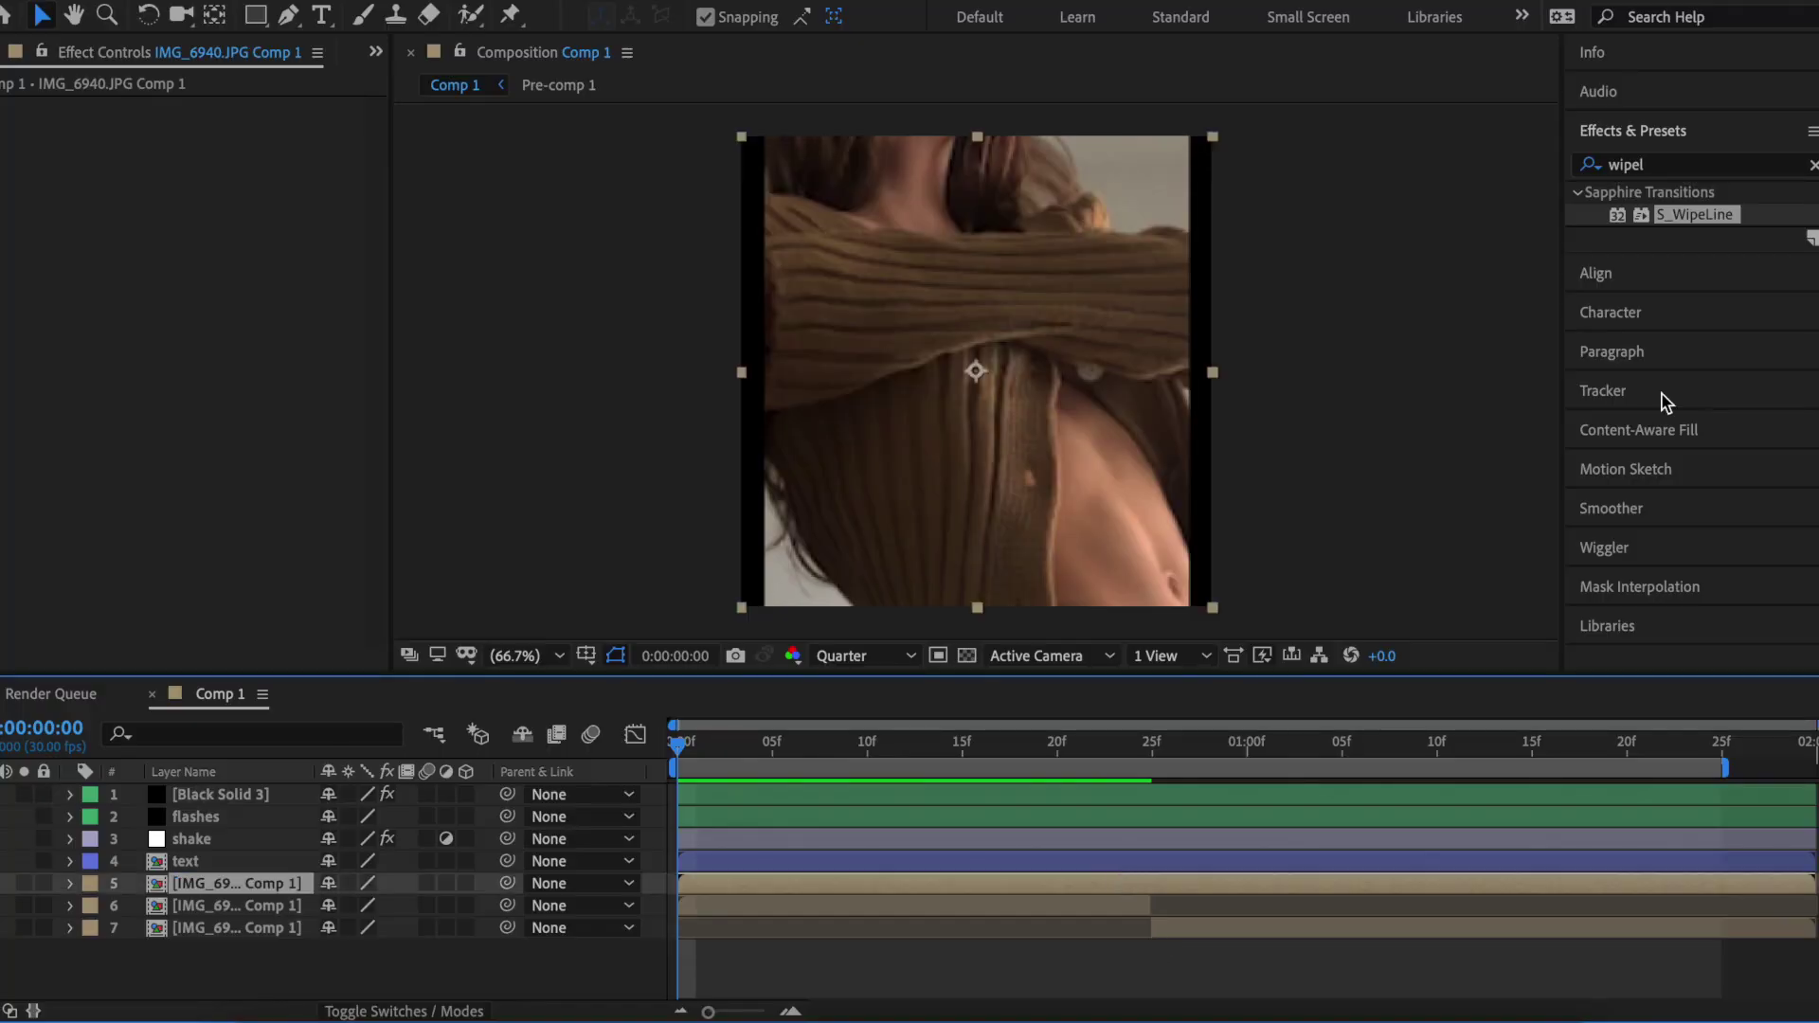
Apply S_WipeLine to the IMG_6940 layer with Angle -102 and Wipe Percent 48%.
left_click_drag(1700, 223, 274, 282)
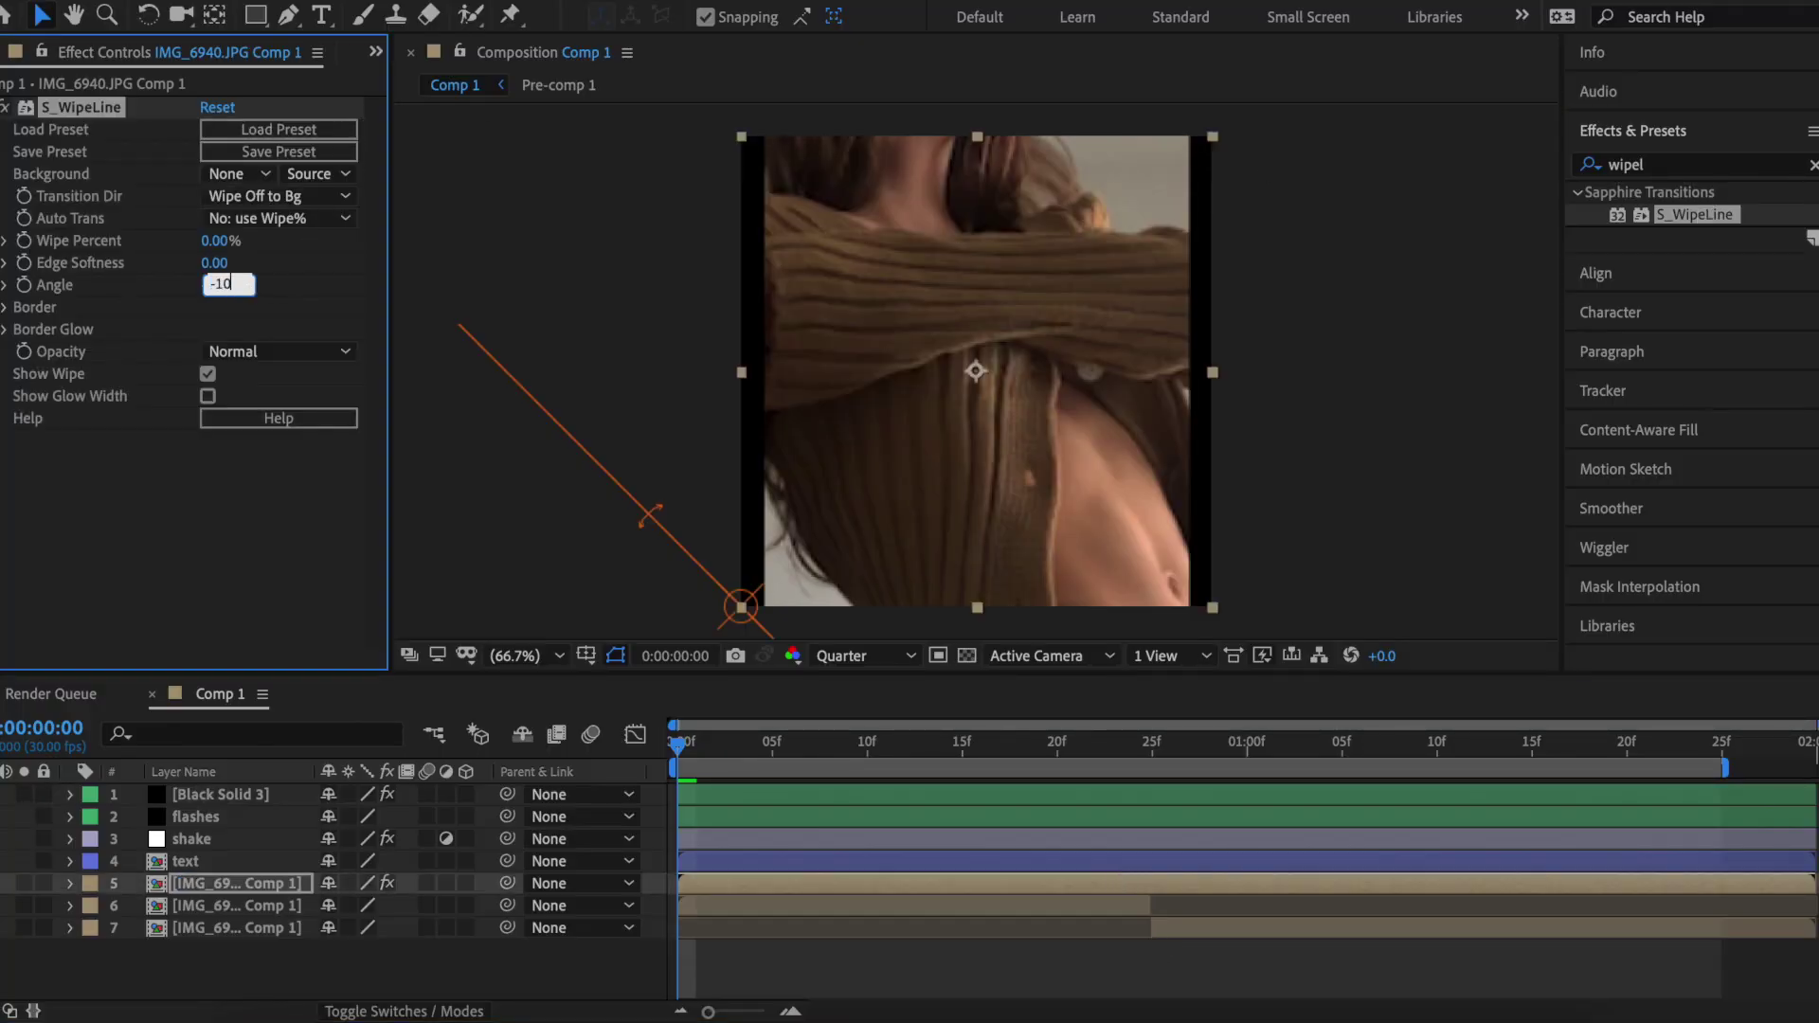
type("2.00")
key("Return")
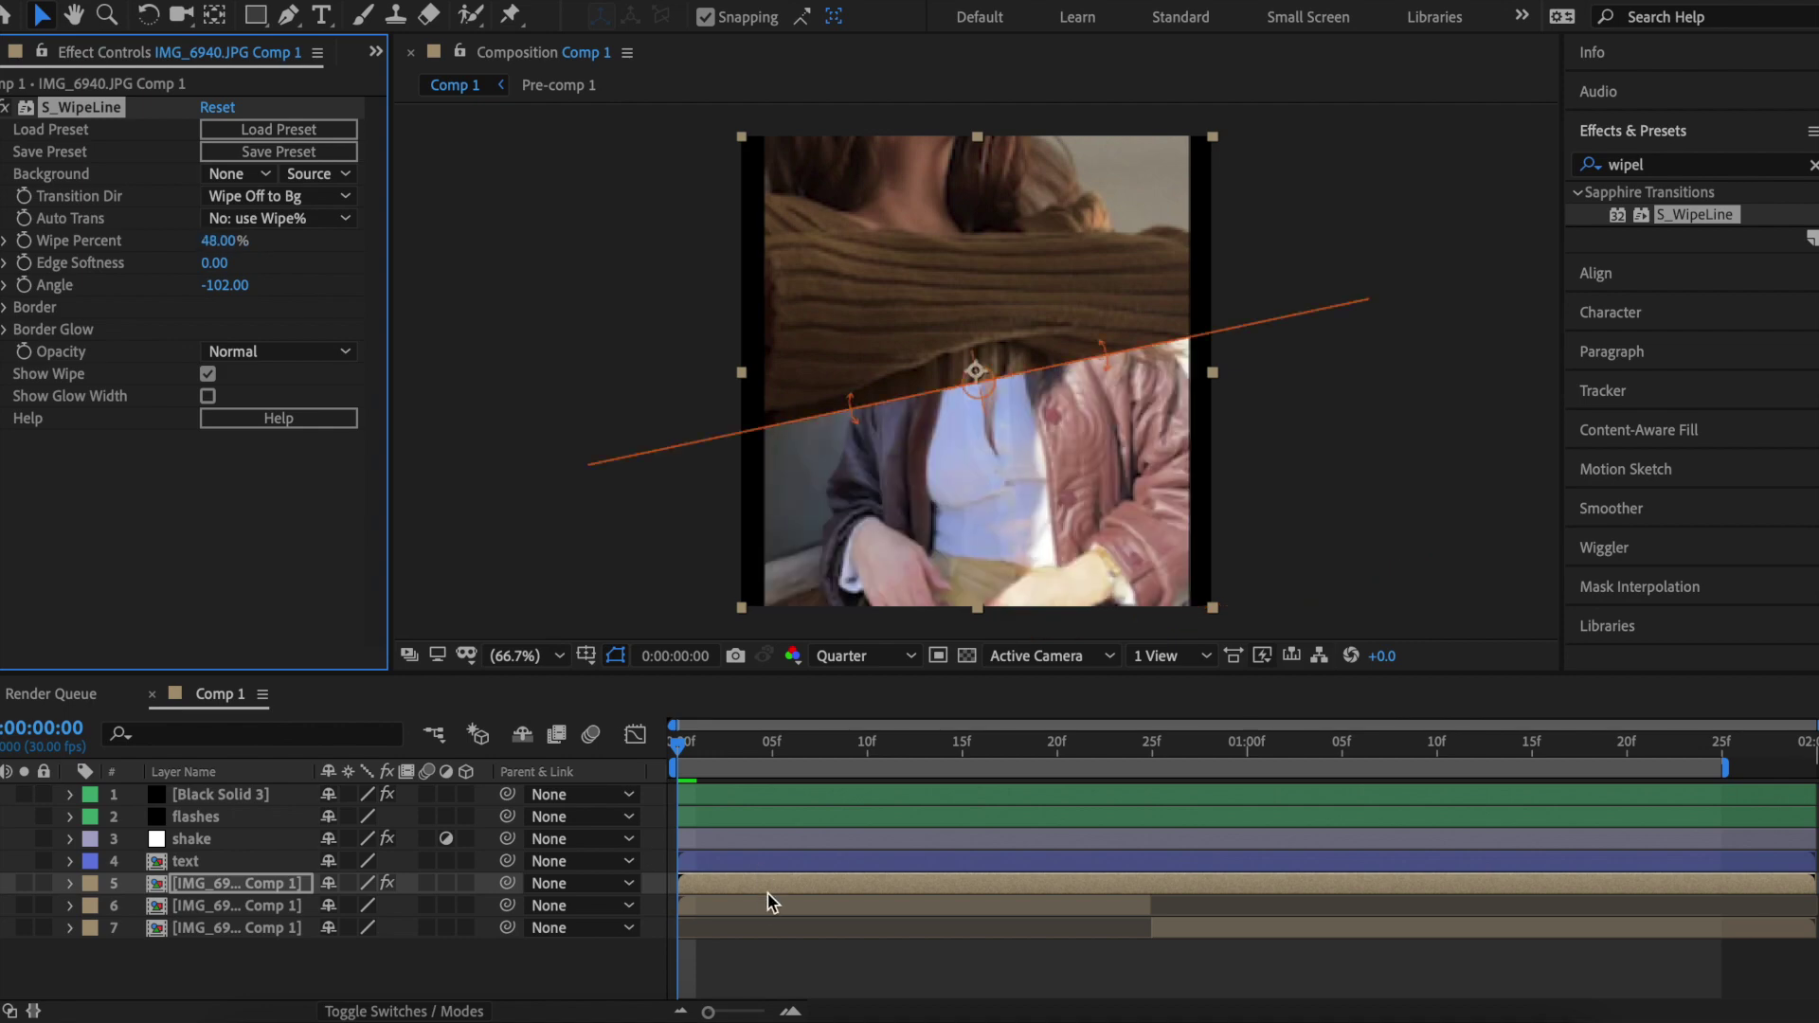
key("ctrl+Down")
Apply S_BlurMoCurves to IMG_6944 and the blurmo 1080 preset to IMG_6946.
type("blurm")
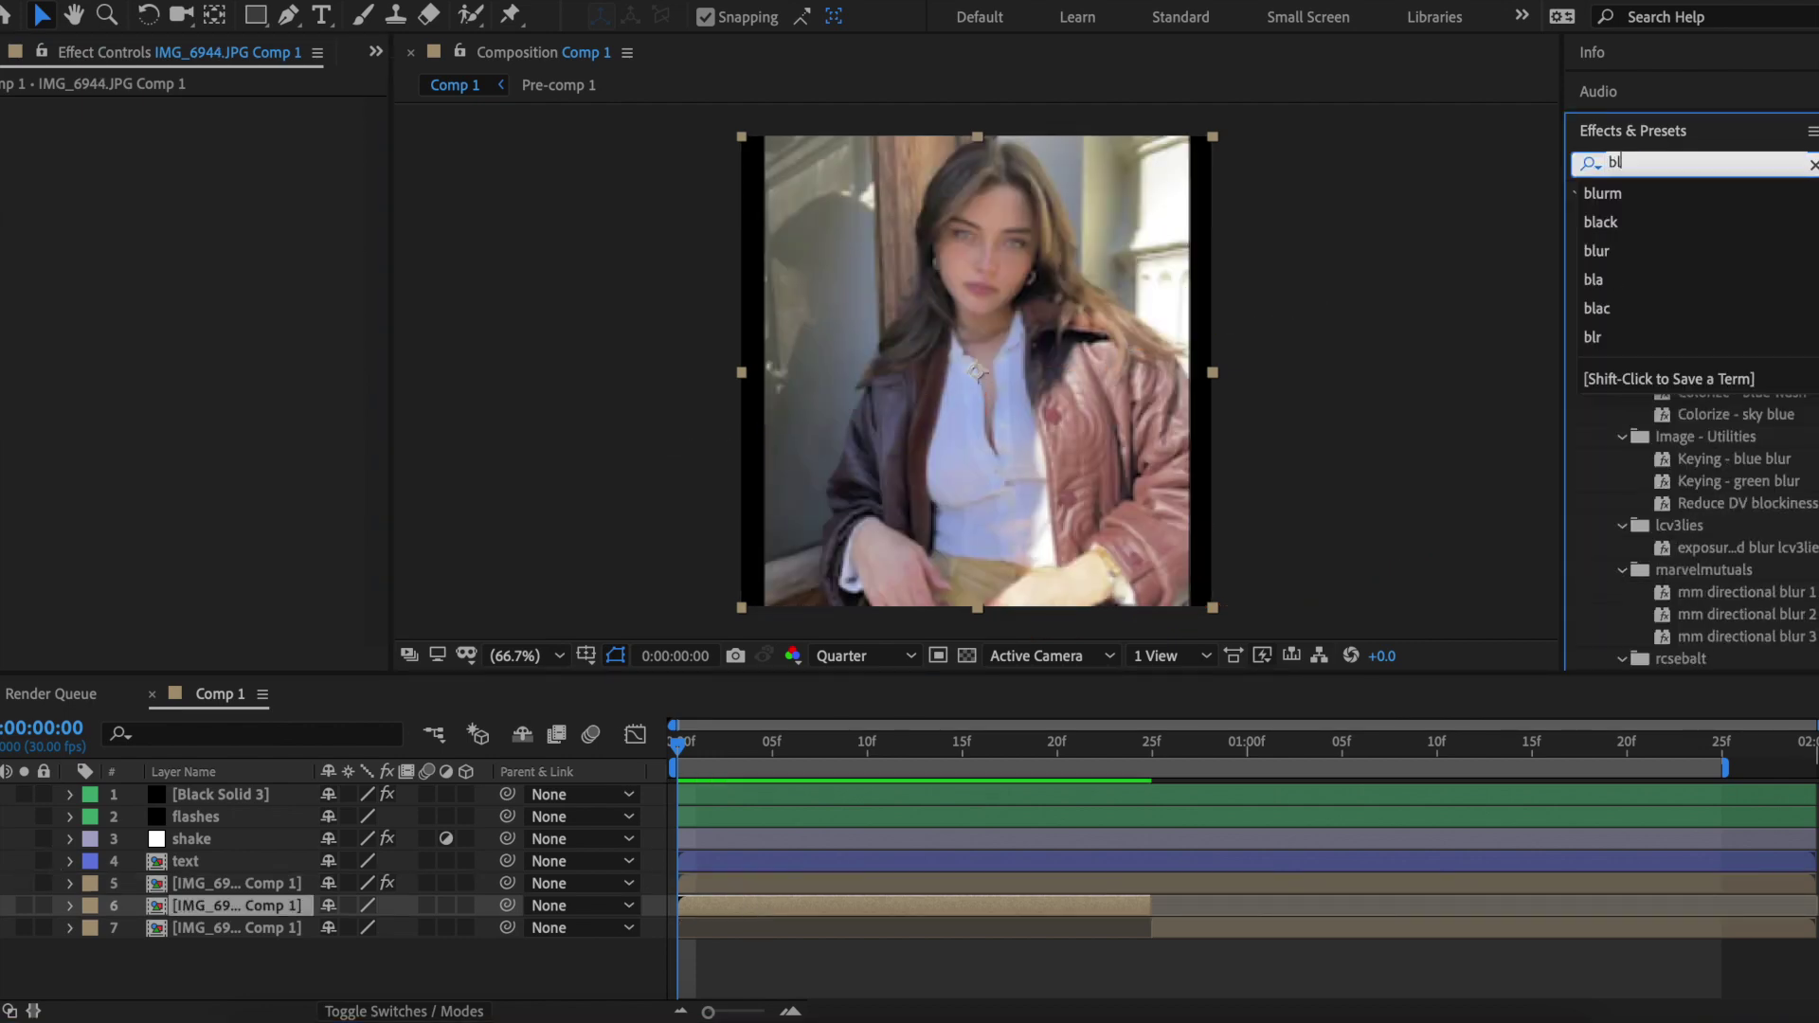
double_click(1691, 303)
left_click(1270, 931)
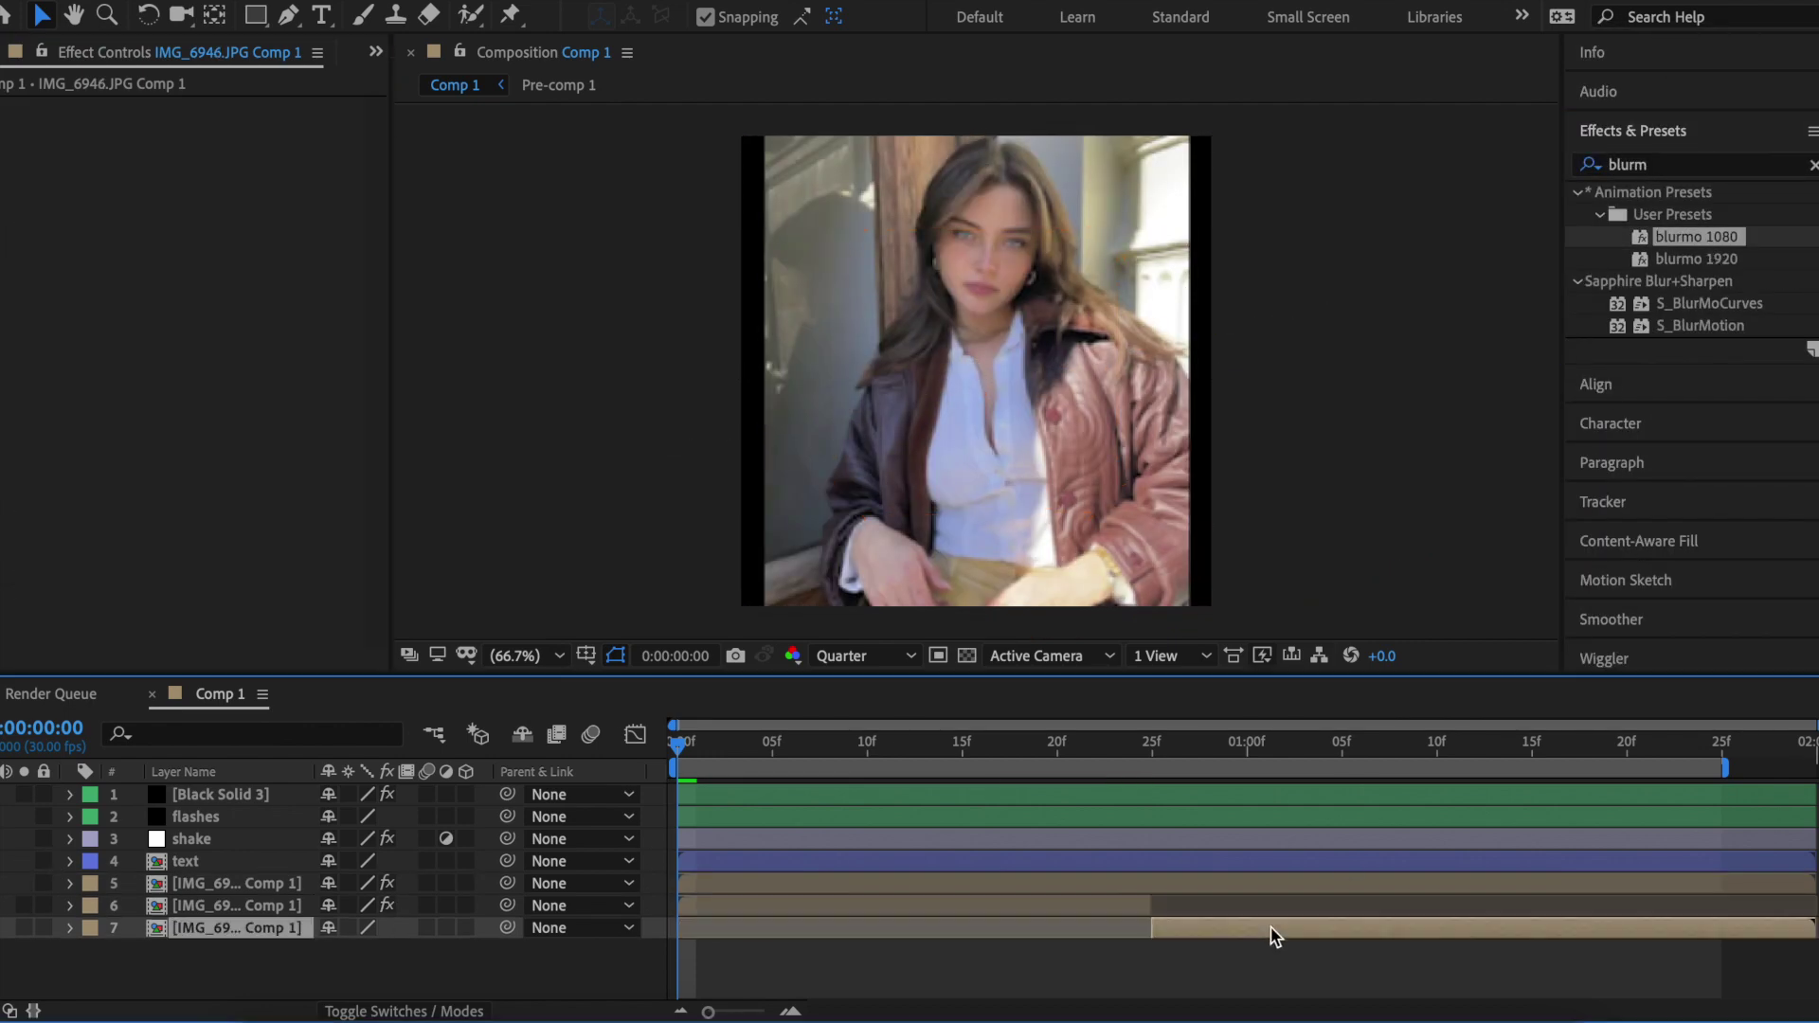
double_click(1675, 236)
Ease IMG_6944's Shift X speed curve into its -400 keyframe in the Graph Editor.
left_click(891, 905)
left_click(27, 355)
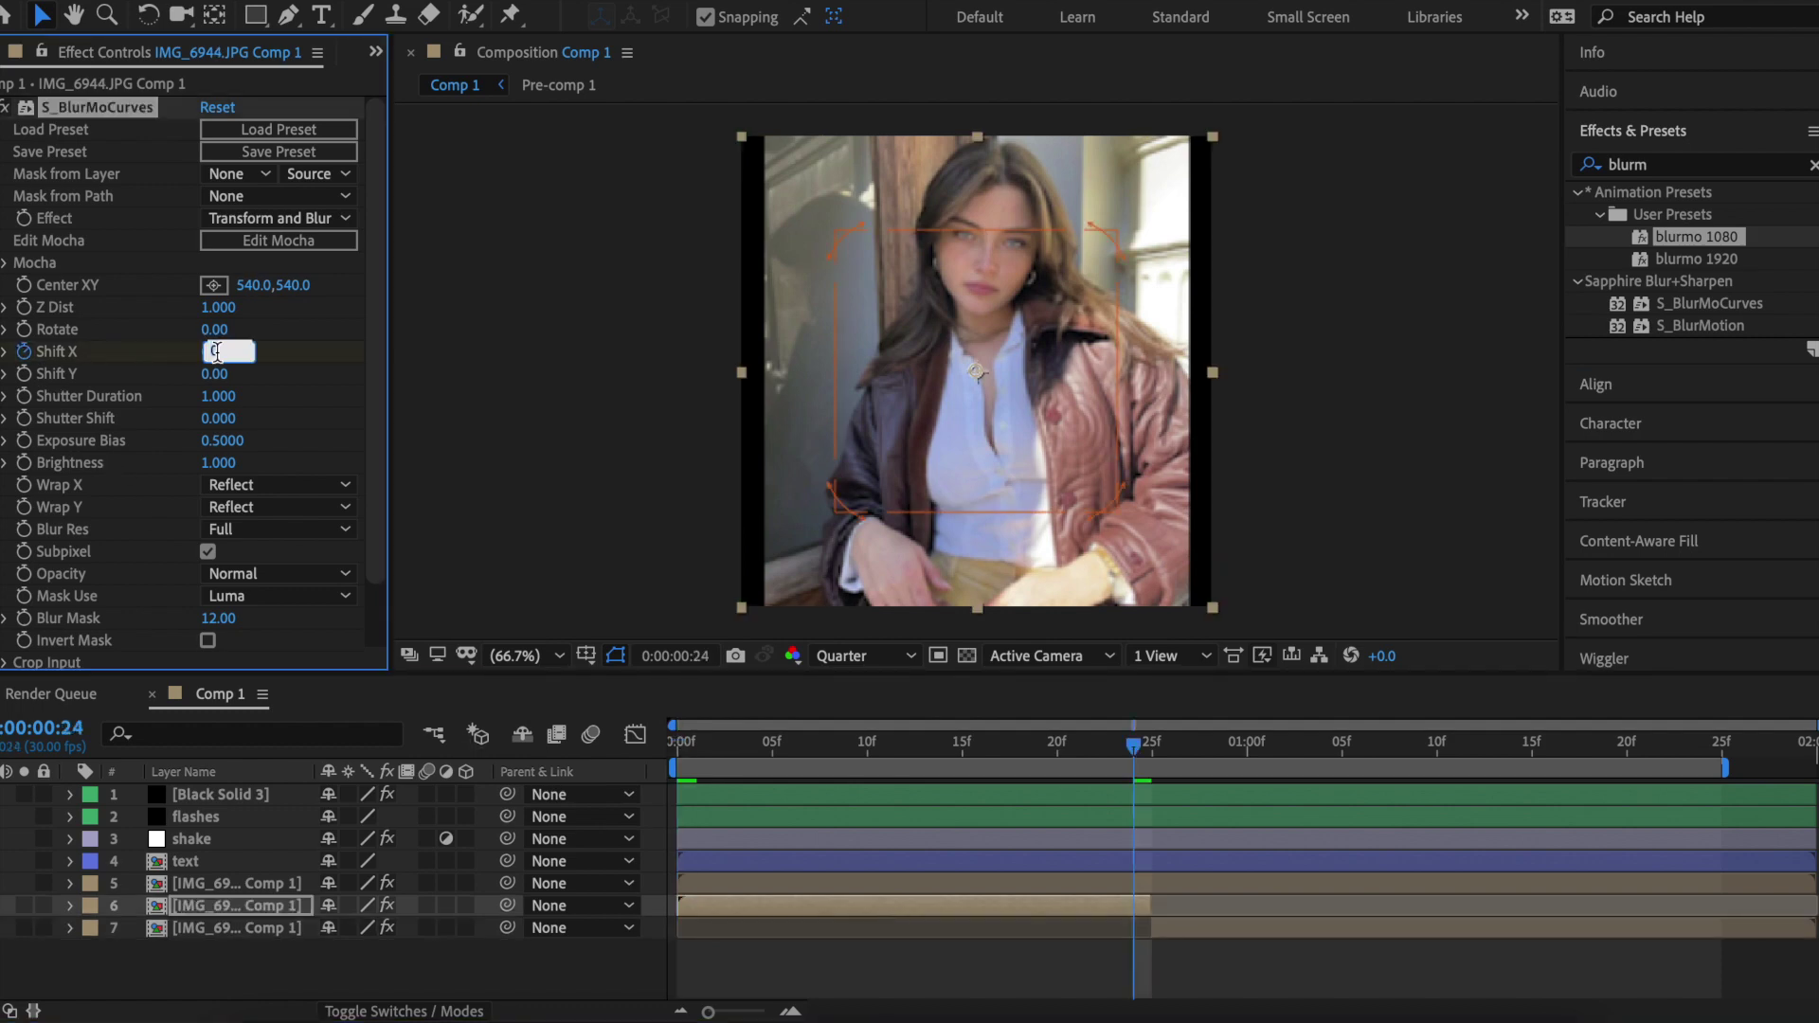
type("-400")
key("u")
left_click(226, 953)
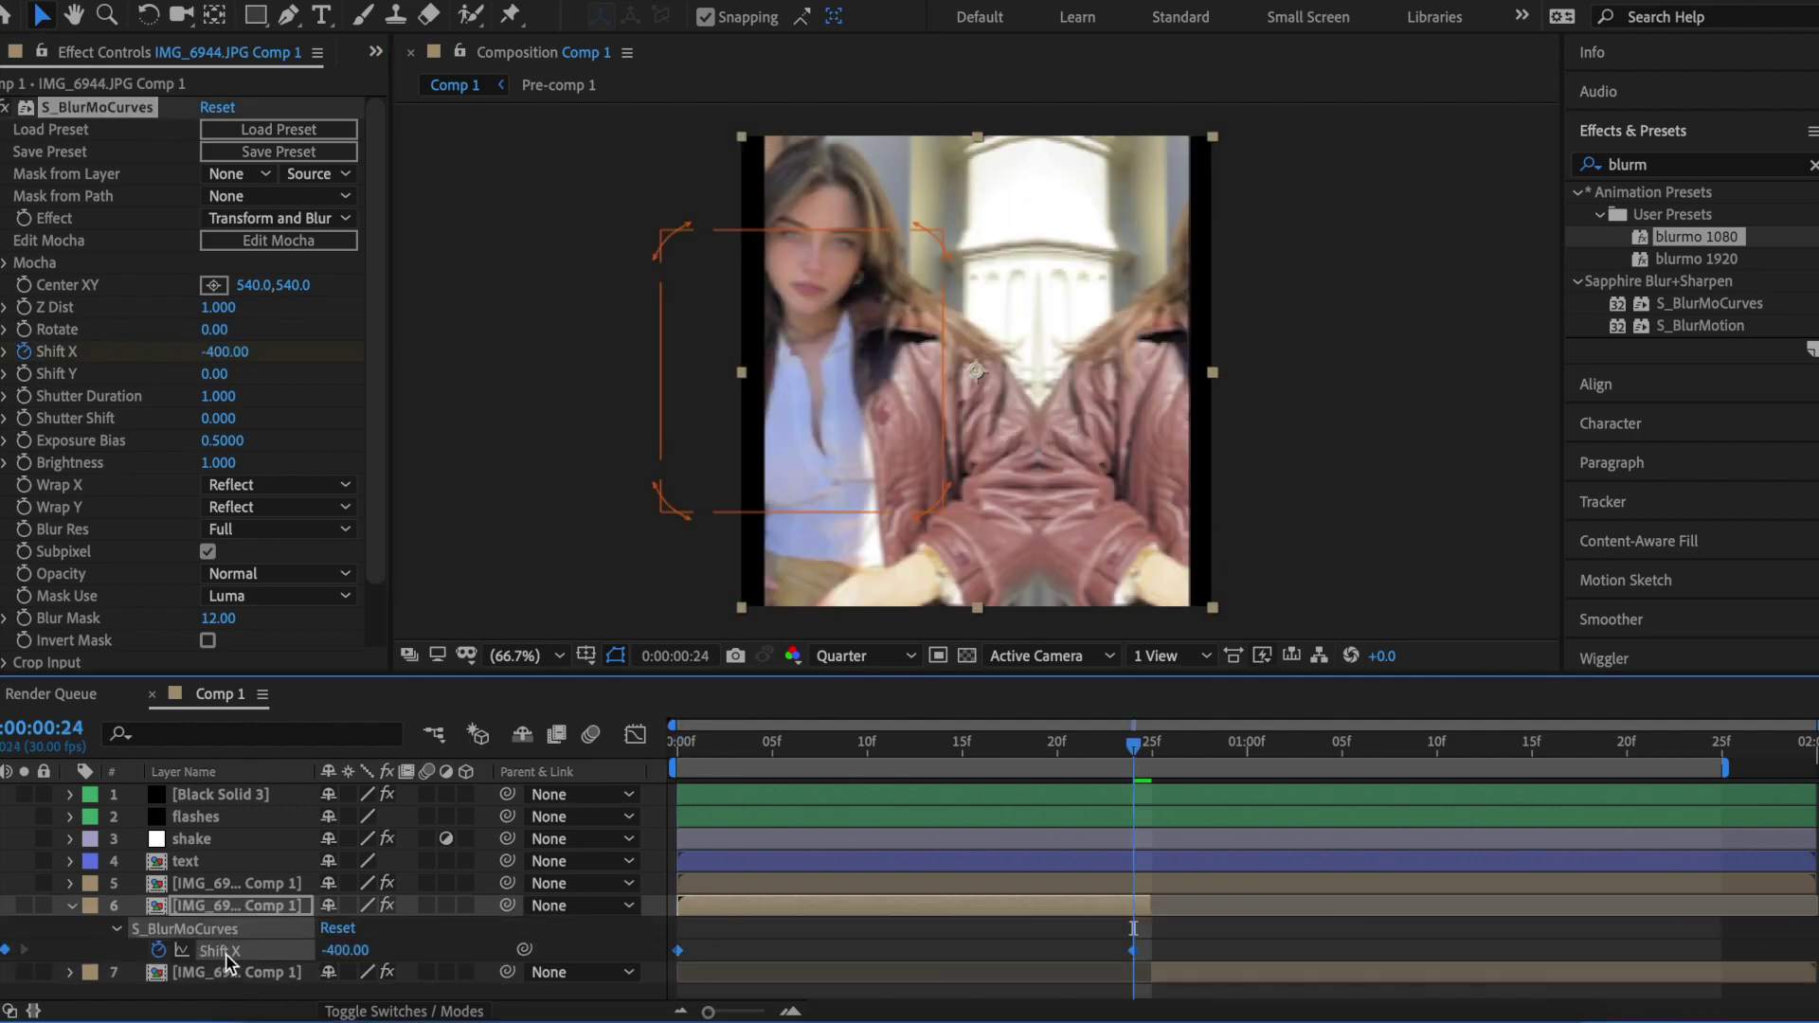
left_click(636, 738)
left_click_drag(758, 803, 830, 810)
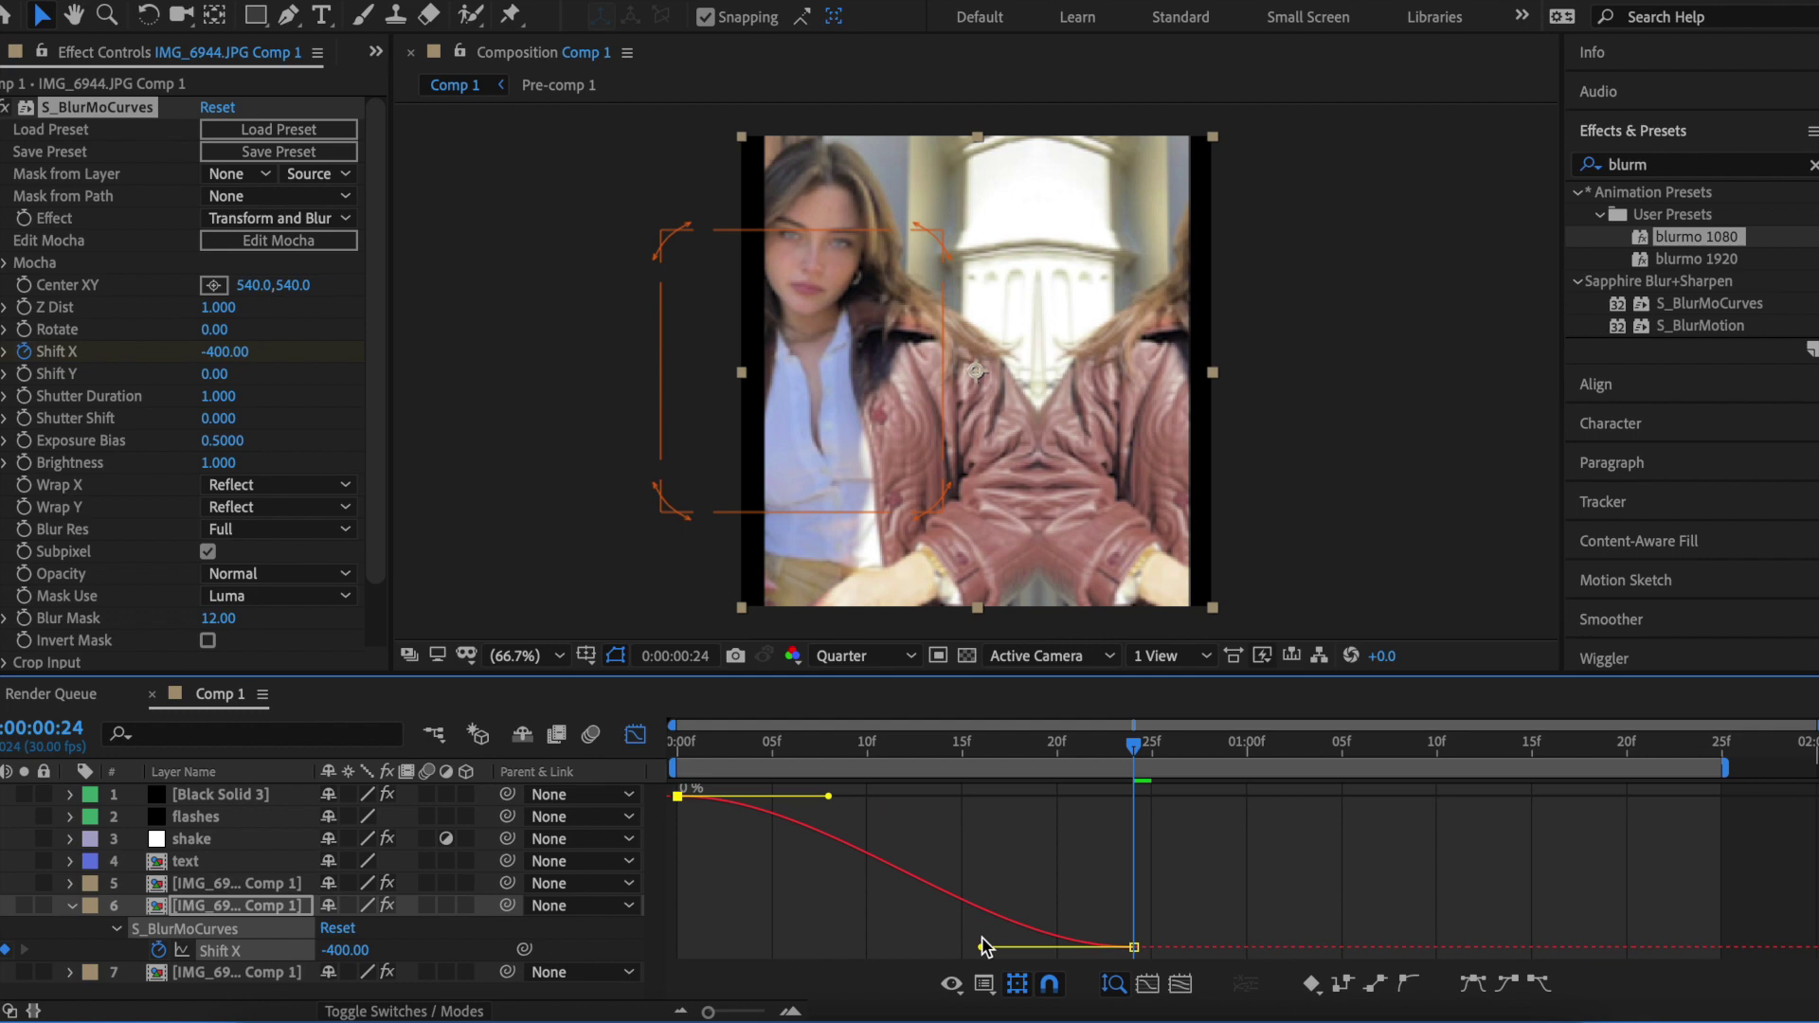
left_click_drag(985, 947, 1127, 795)
left_click_drag(836, 811, 924, 801)
key("shift+F3")
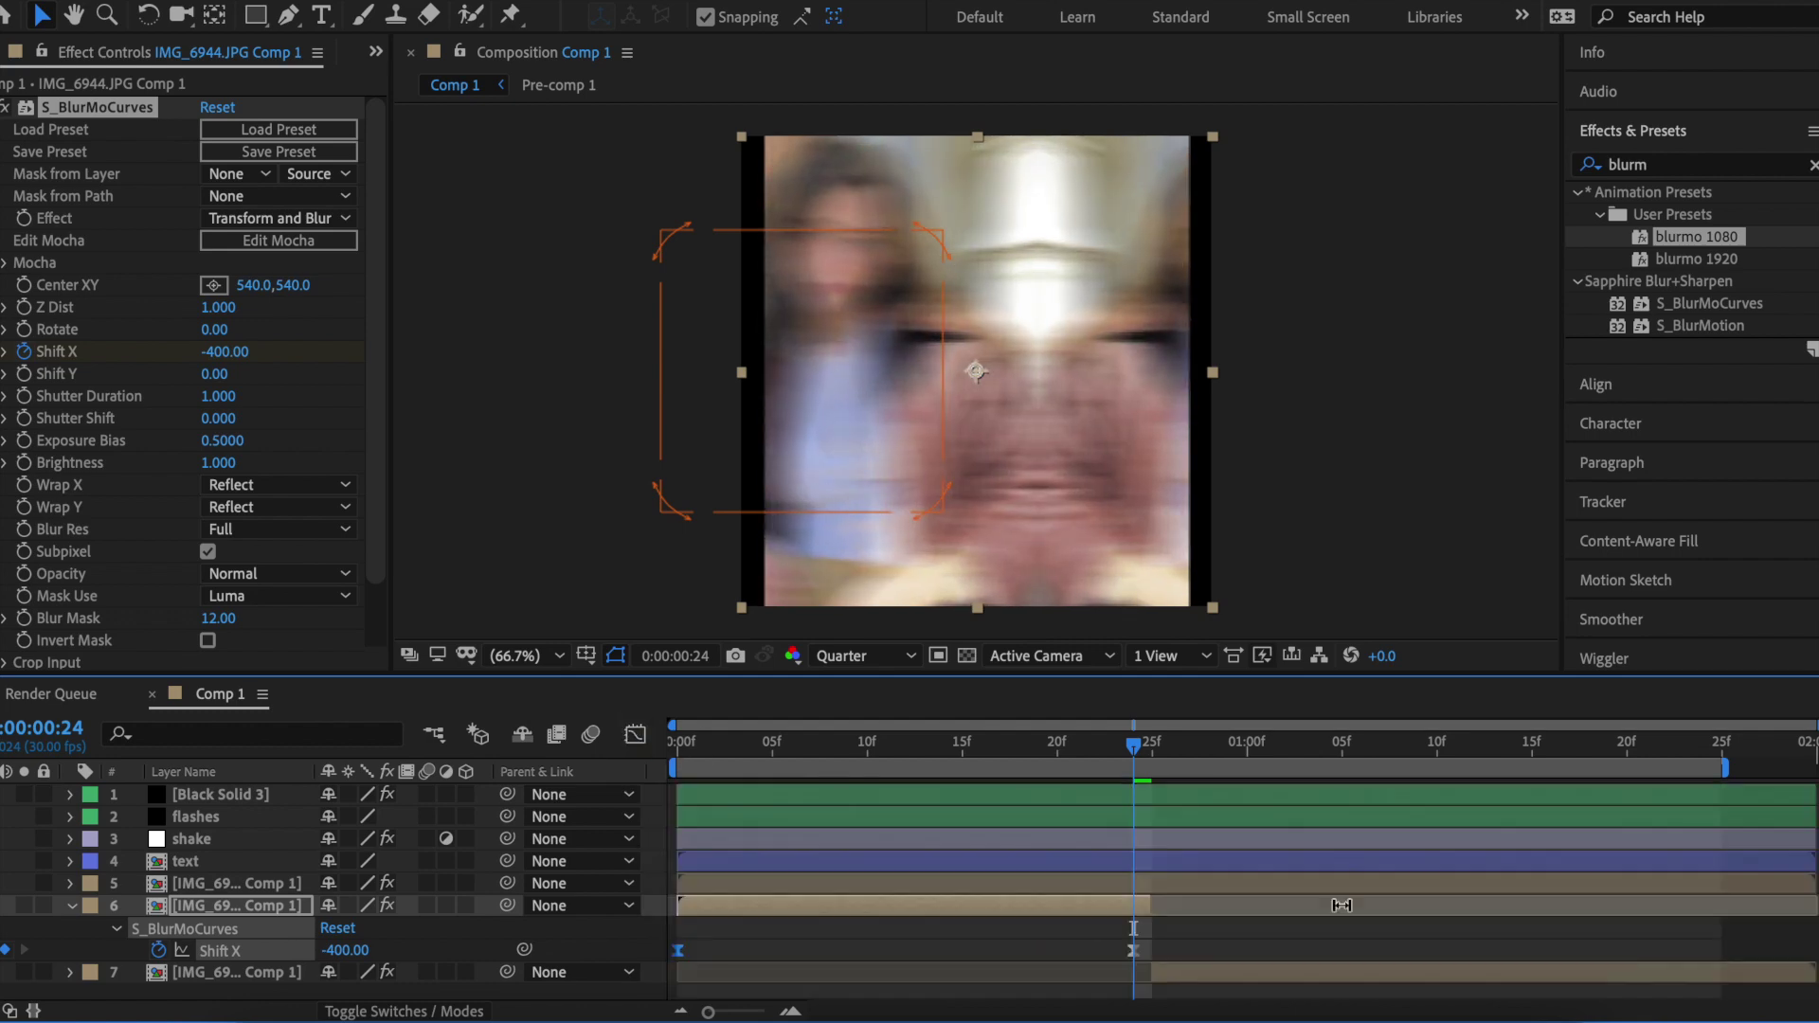
Keyframe IMG_6946's Shift X at 0 near 0:00:01:24 and 600 at frame 25.
left_click(1271, 964)
key("i")
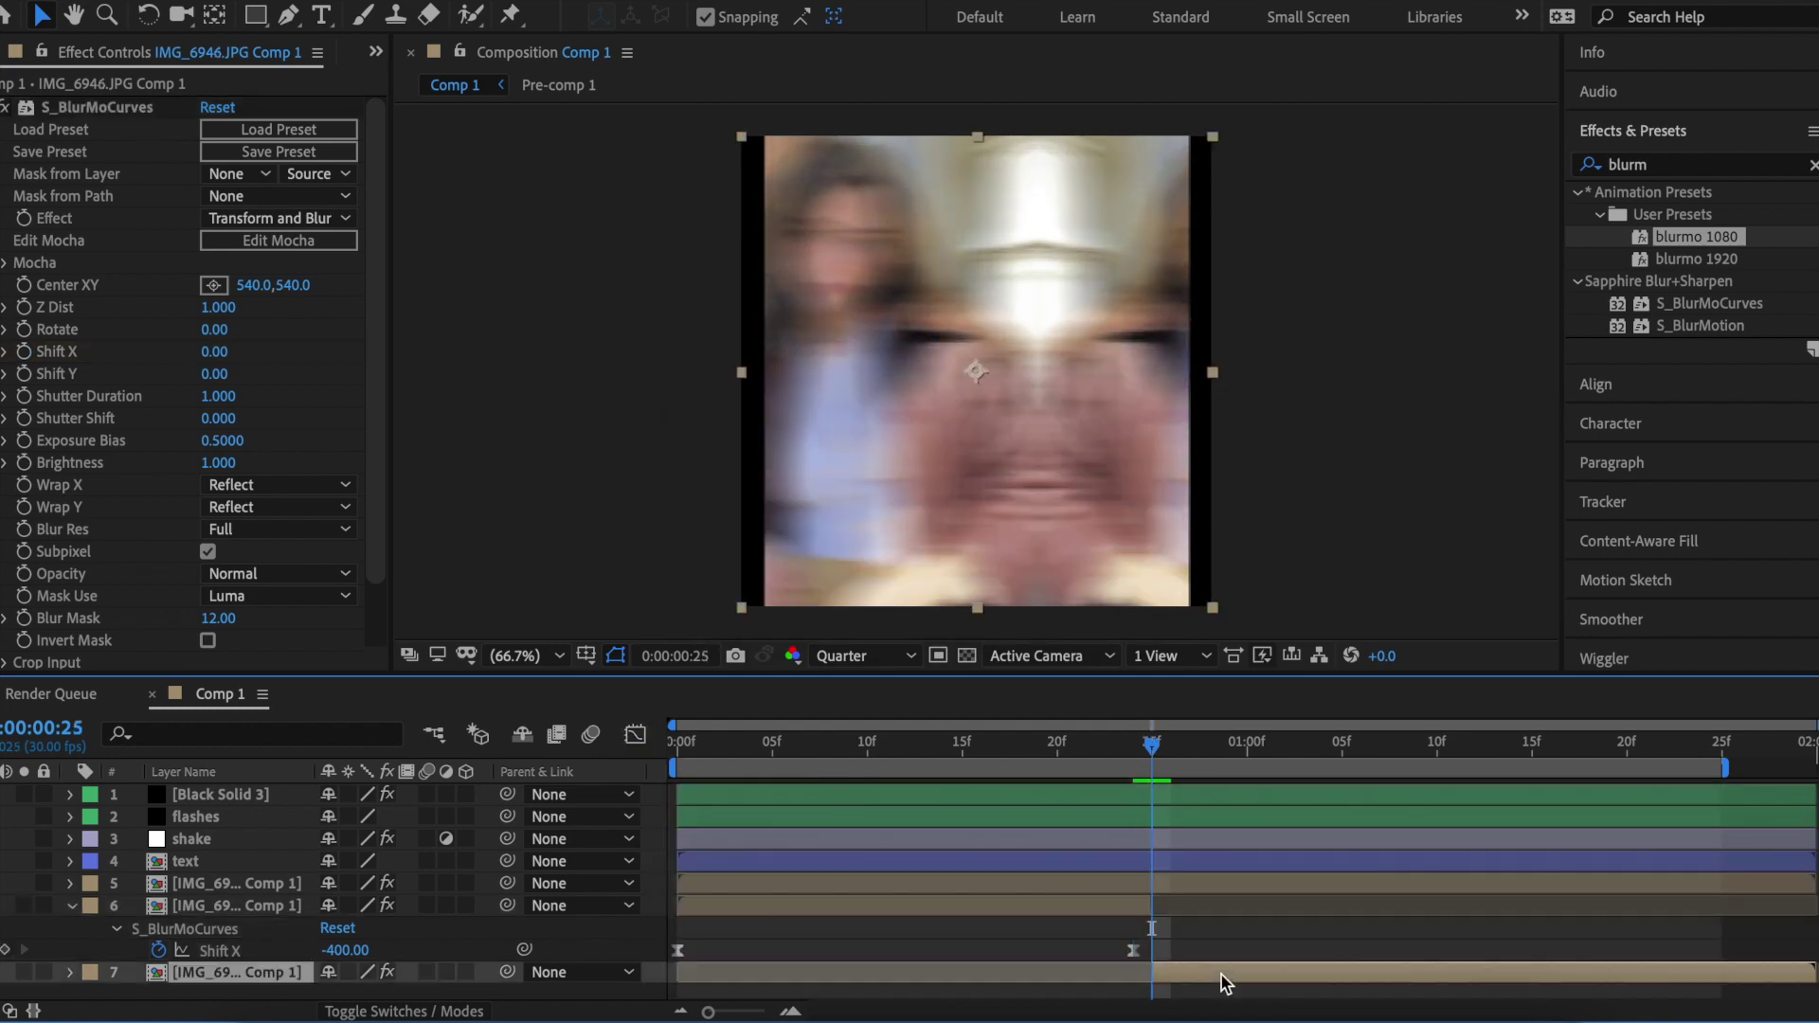
key("o")
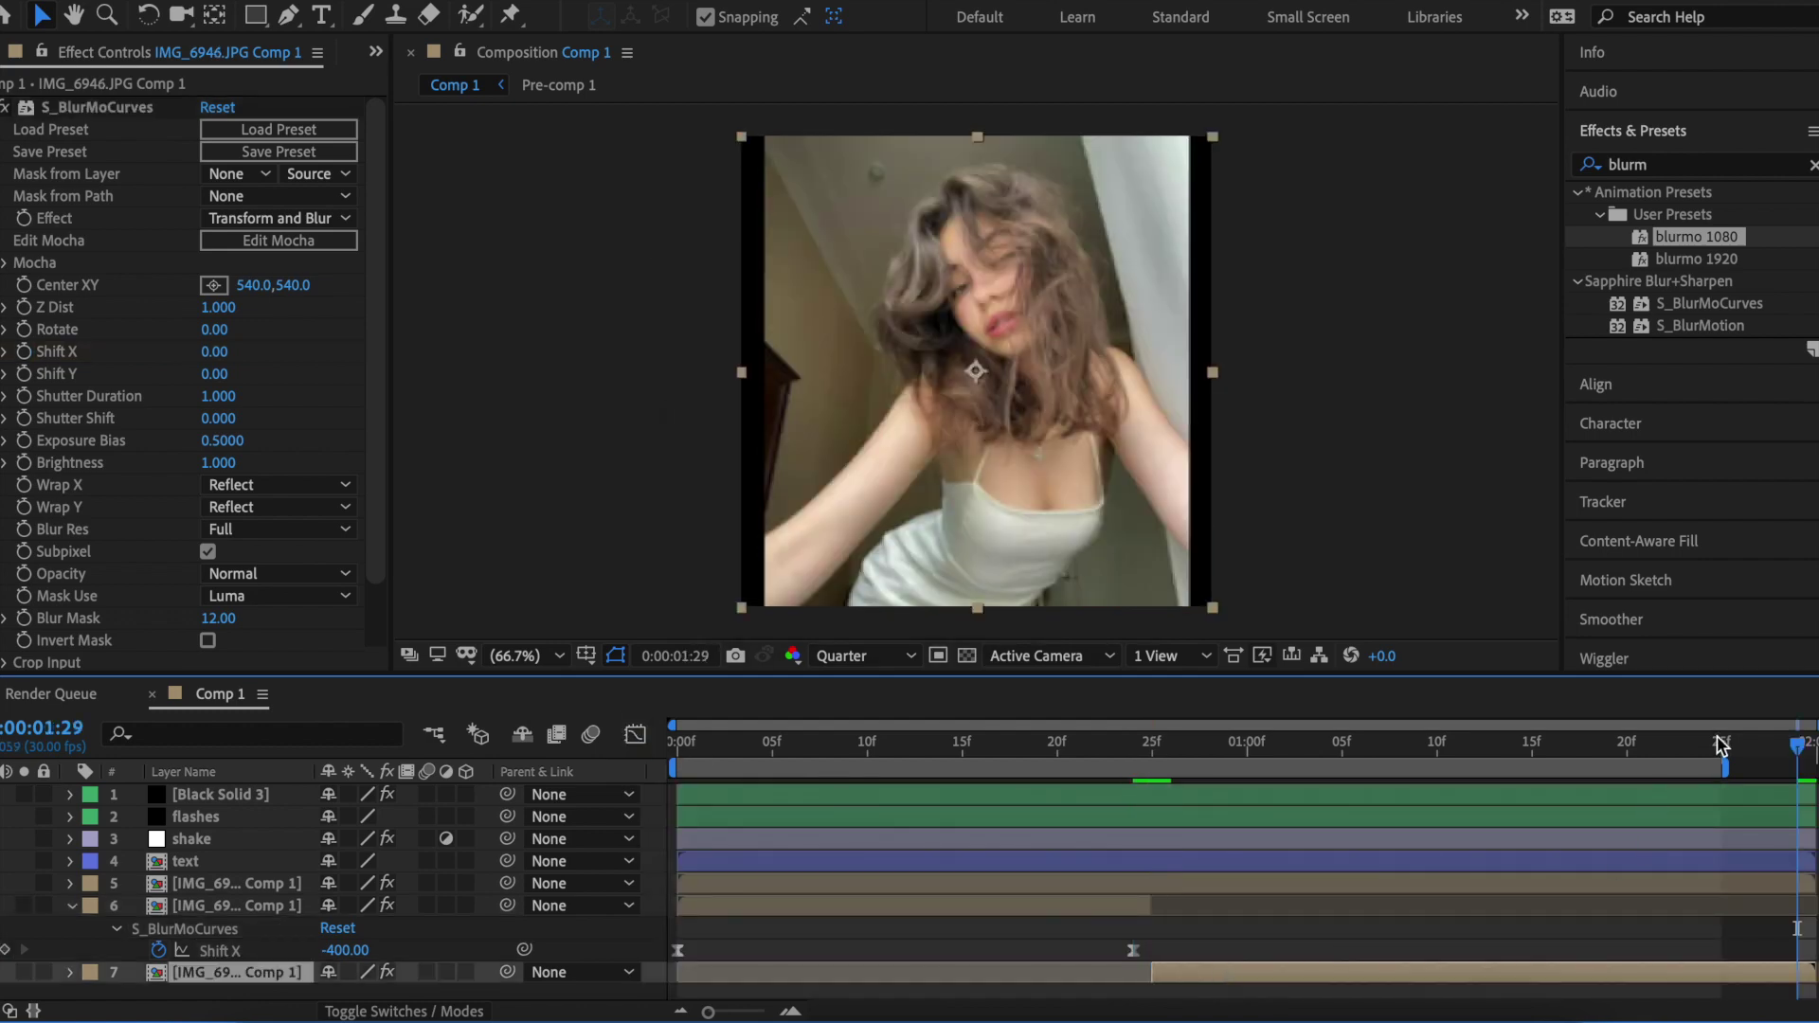
key("Page_Up")
key("Page_Up")
key("Page_Up")
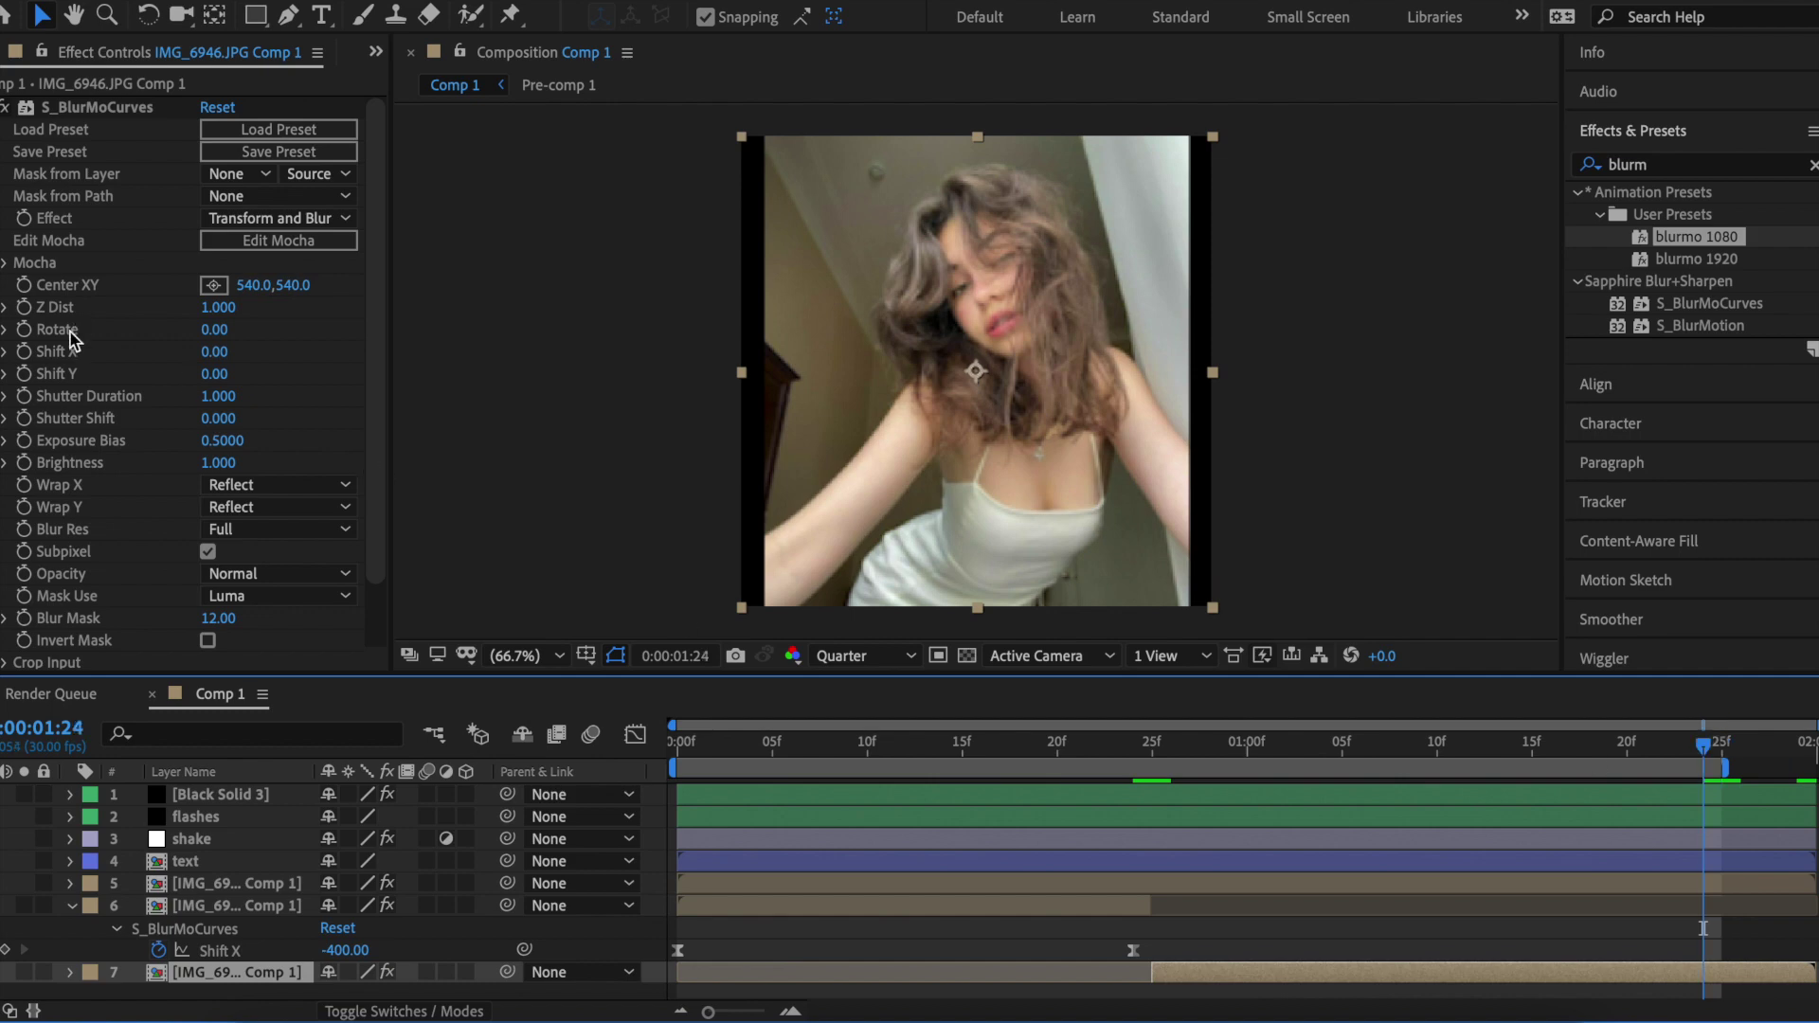
left_click(28, 356)
key("i")
type("0")
key("Return")
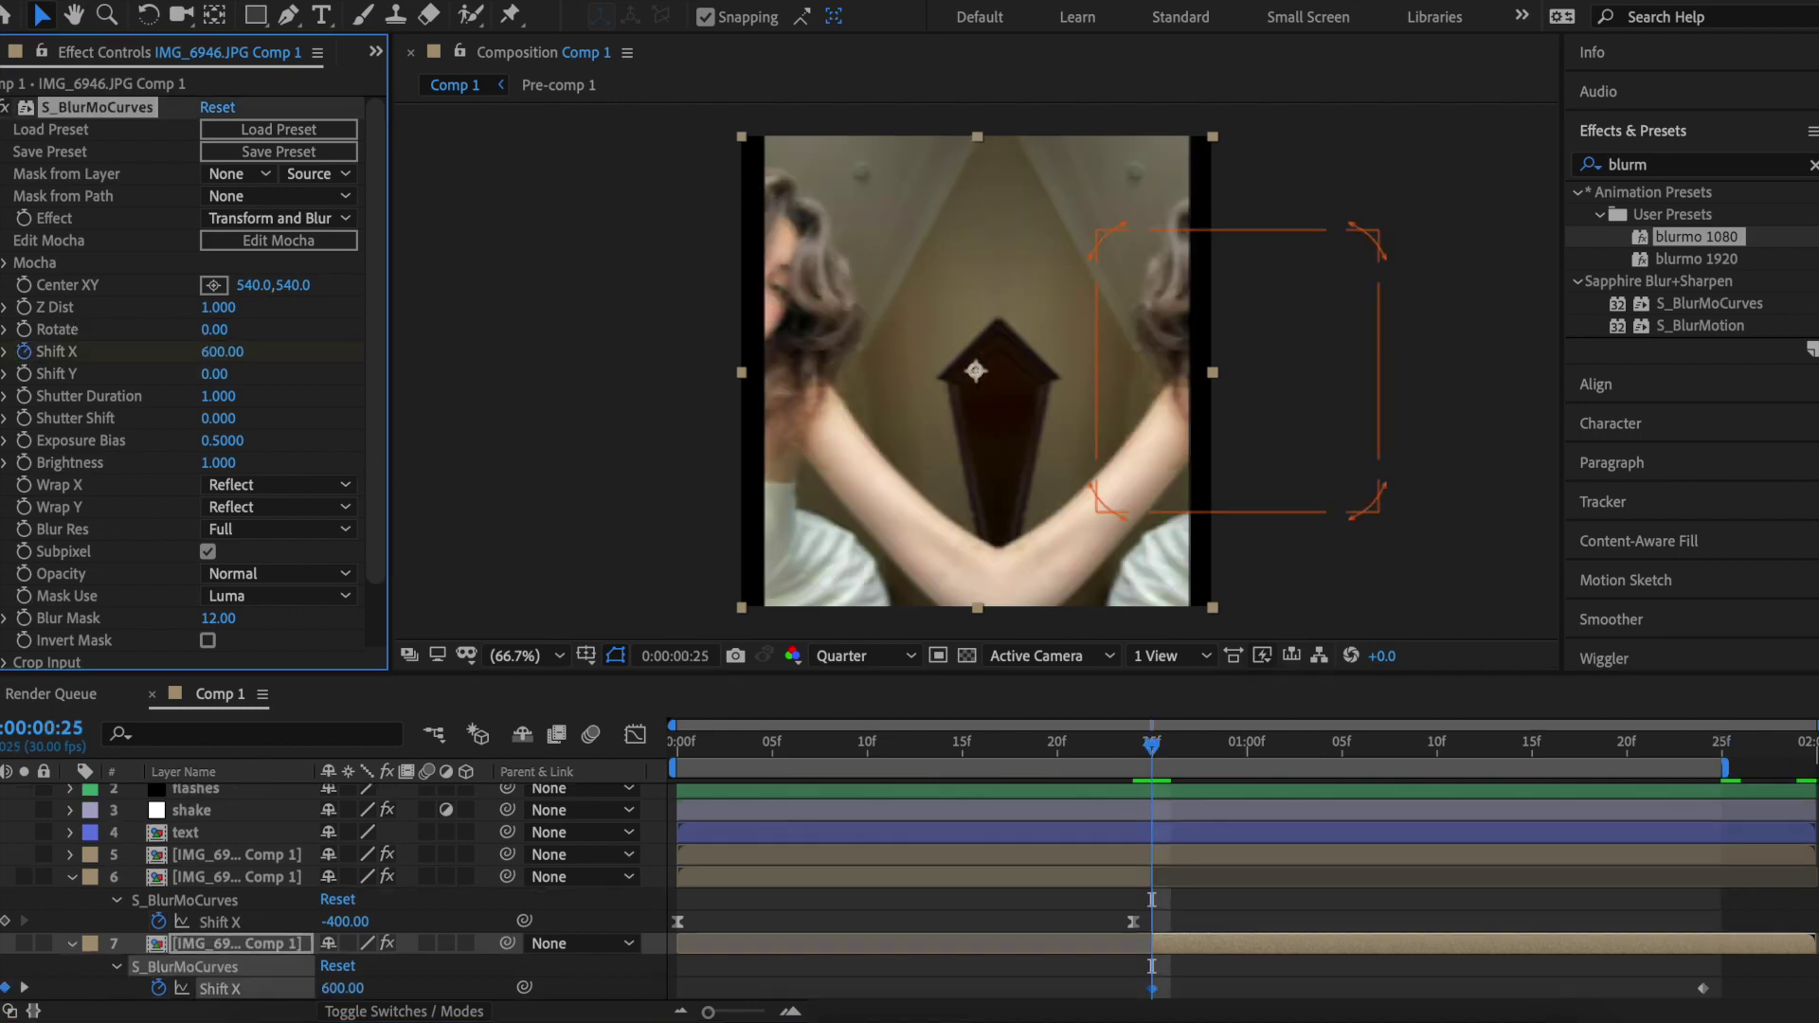
Ease out of IMG_6946's 600 Shift X keyframe and preview the blur slide.
left_click(635, 735)
mouse_move(1163, 798)
left_mouse_down()
mouse_move(1343, 801)
mouse_move(1157, 903)
left_mouse_up()
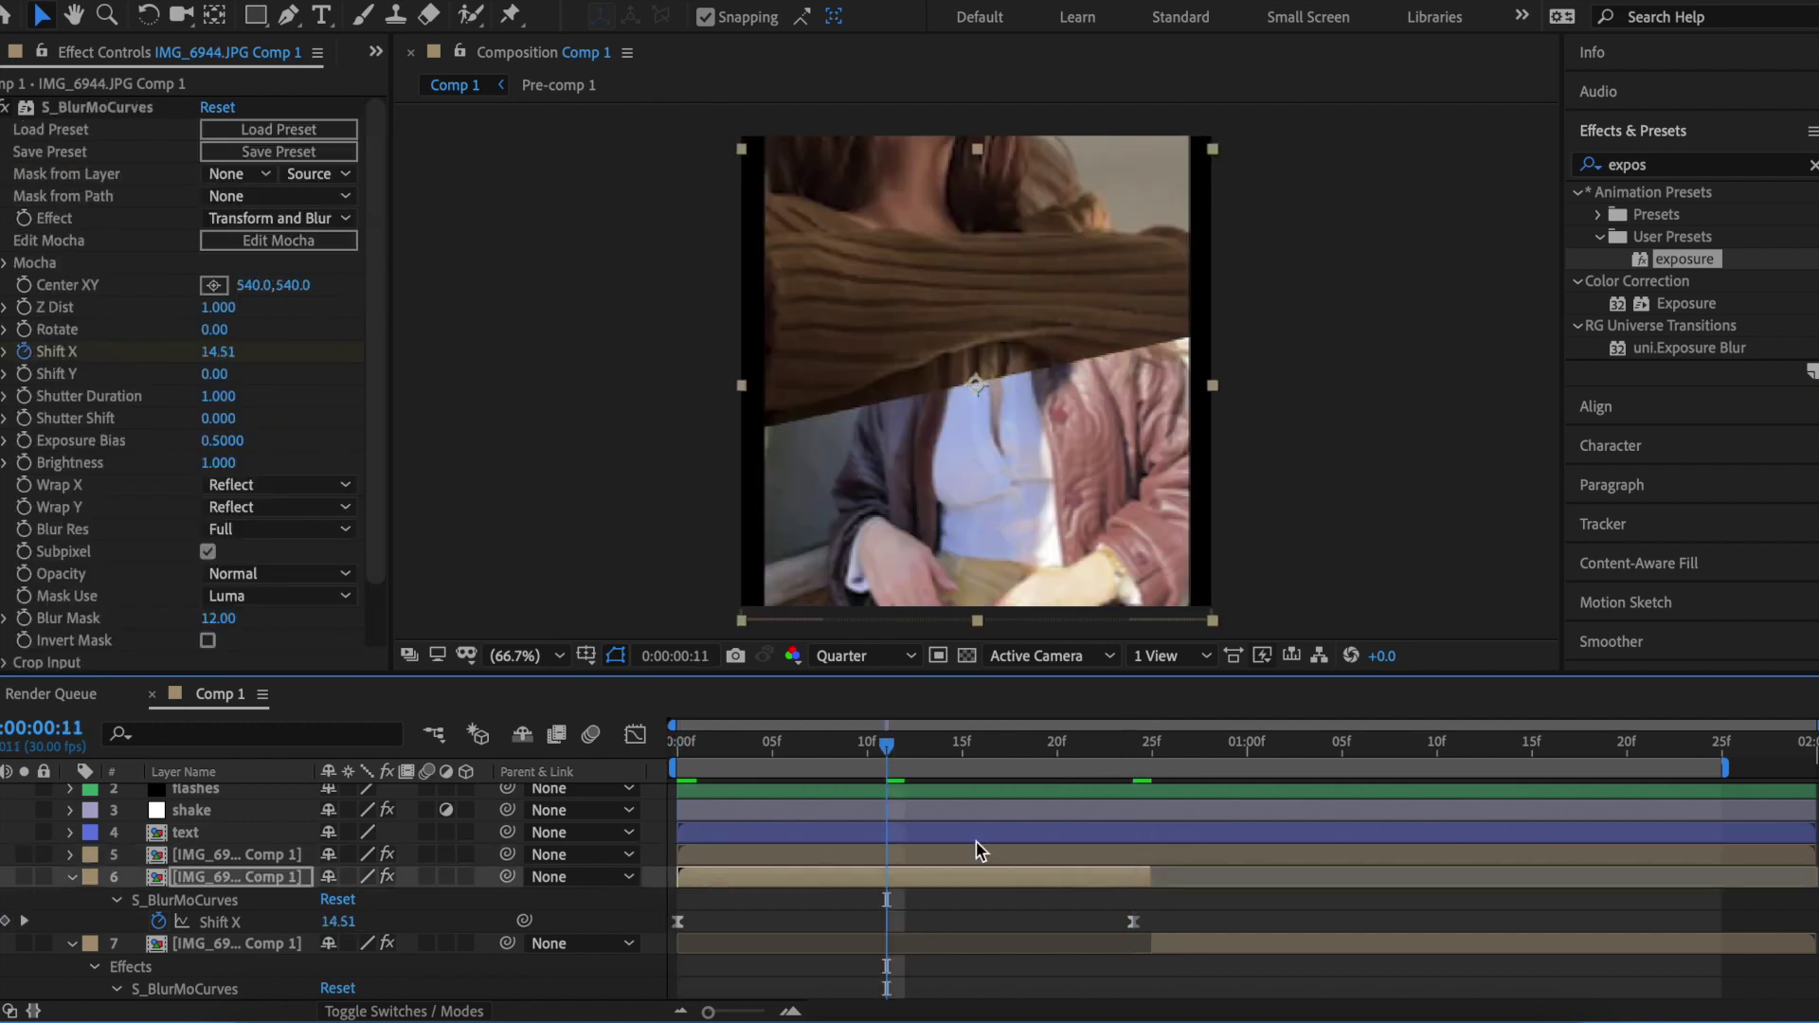
key("space")
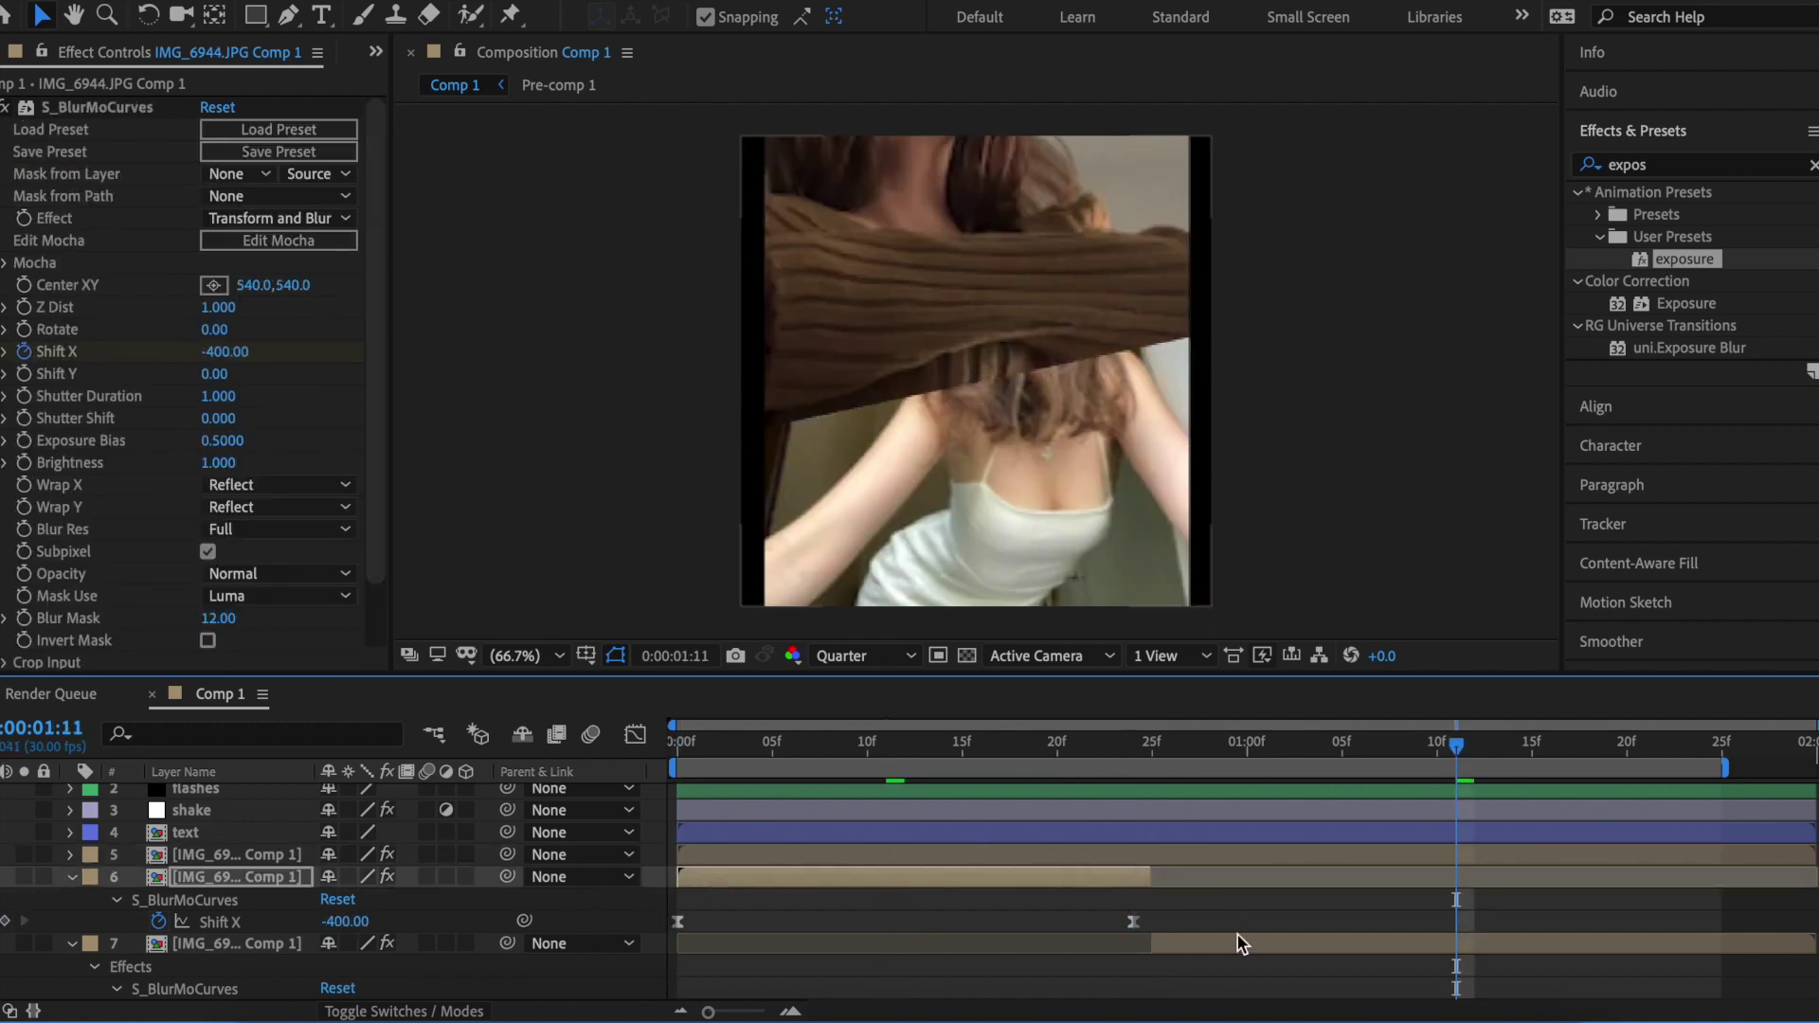
Add a null object above the photo layers and parent the photos to Null 3.
left_click(284, 1)
mouse_move(435, 2)
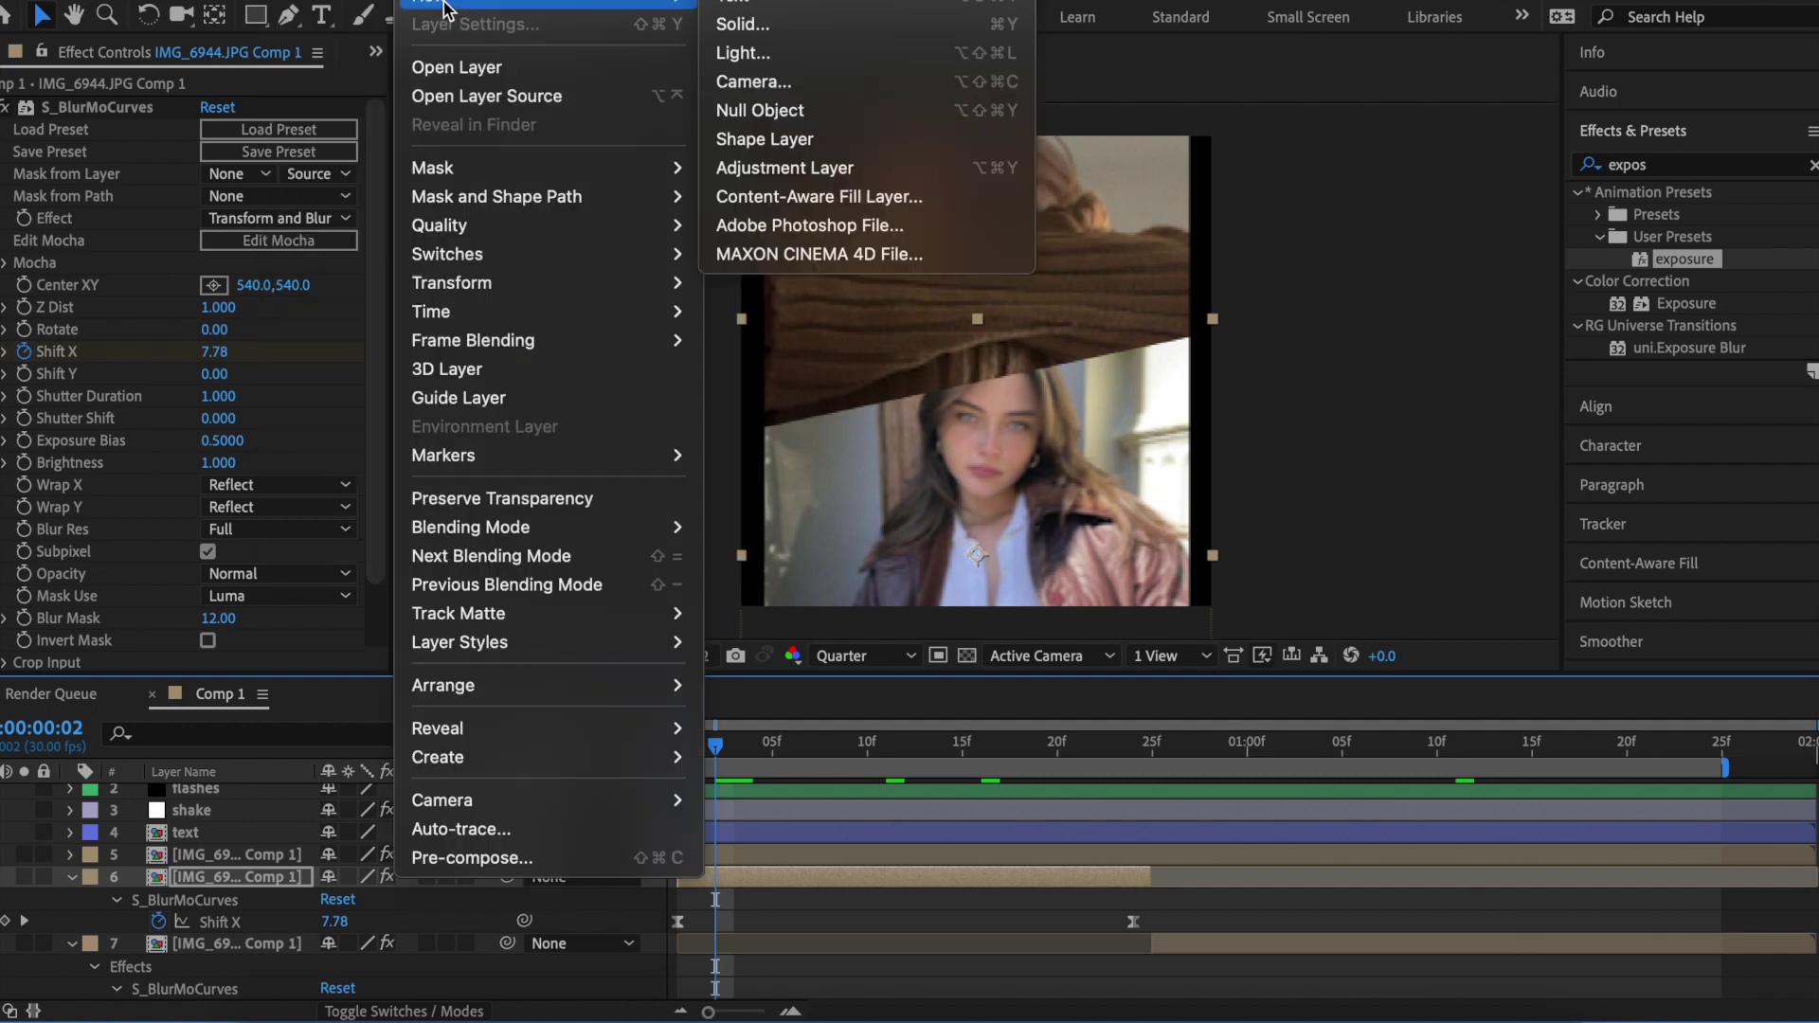
left_click(880, 120)
key("super+bracketright")
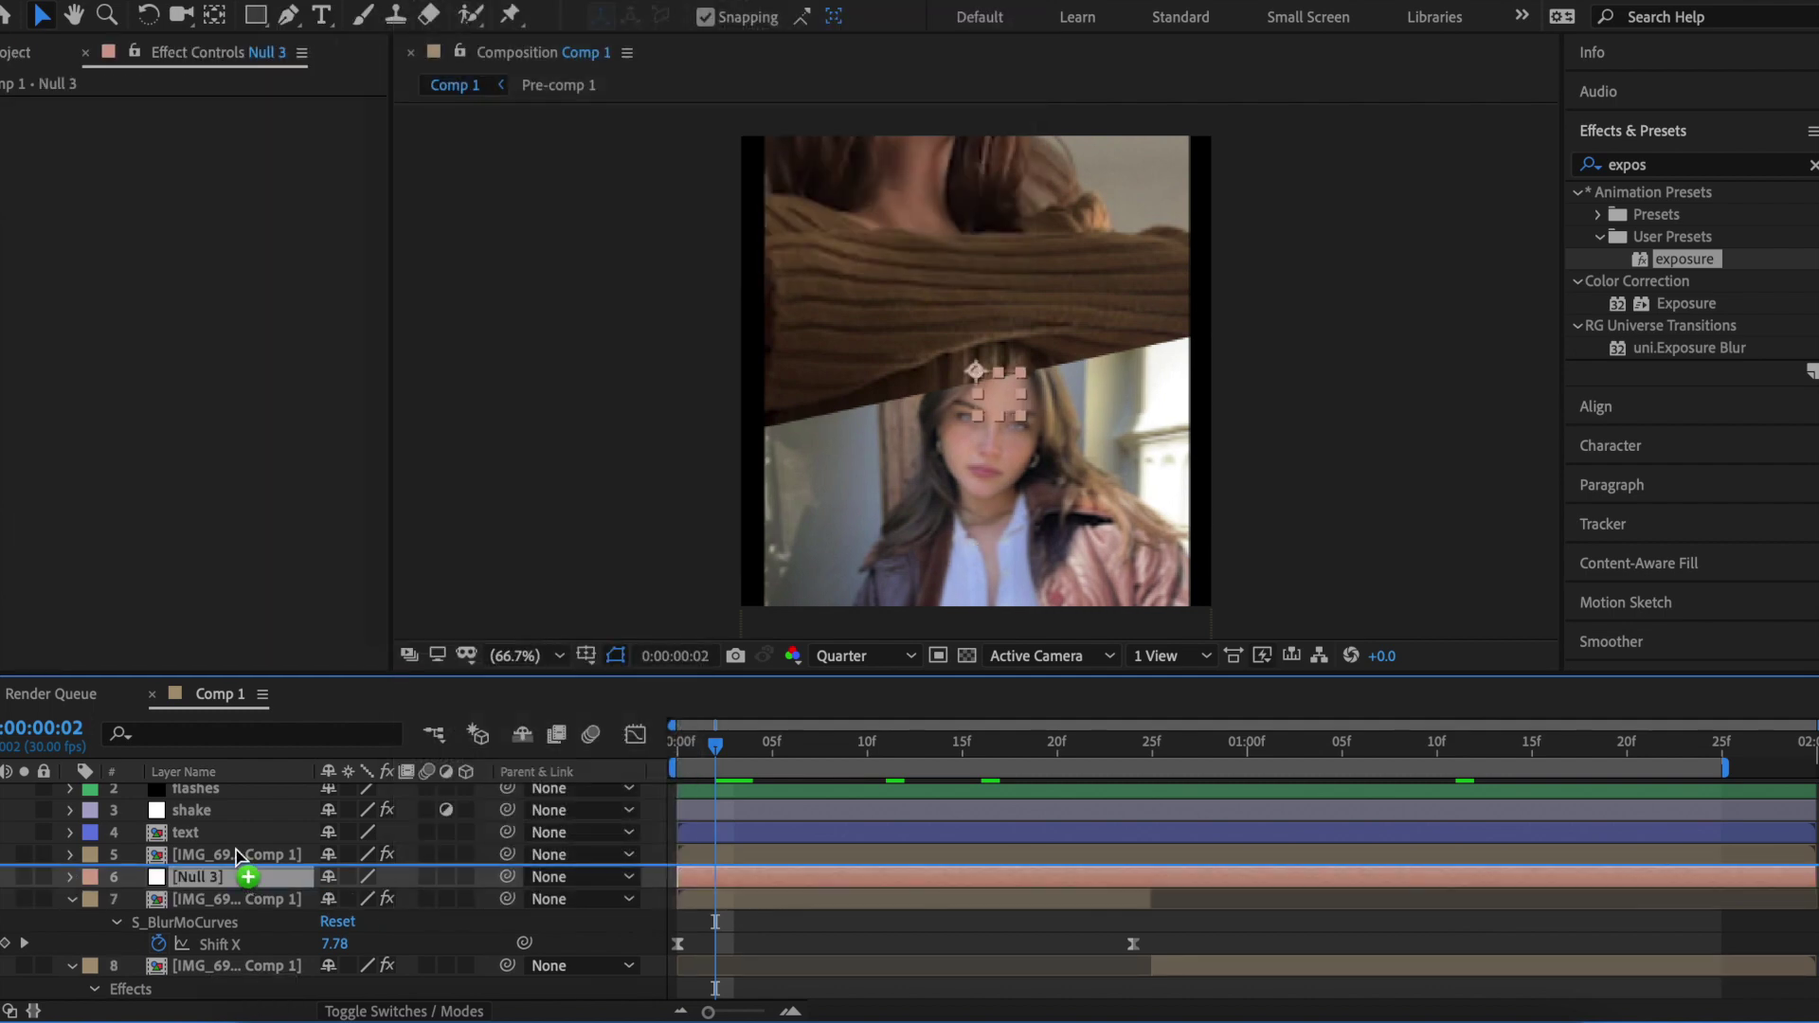
left_click(256, 886)
left_click(237, 966, "shift")
left_click_drag(508, 876, 262, 855)
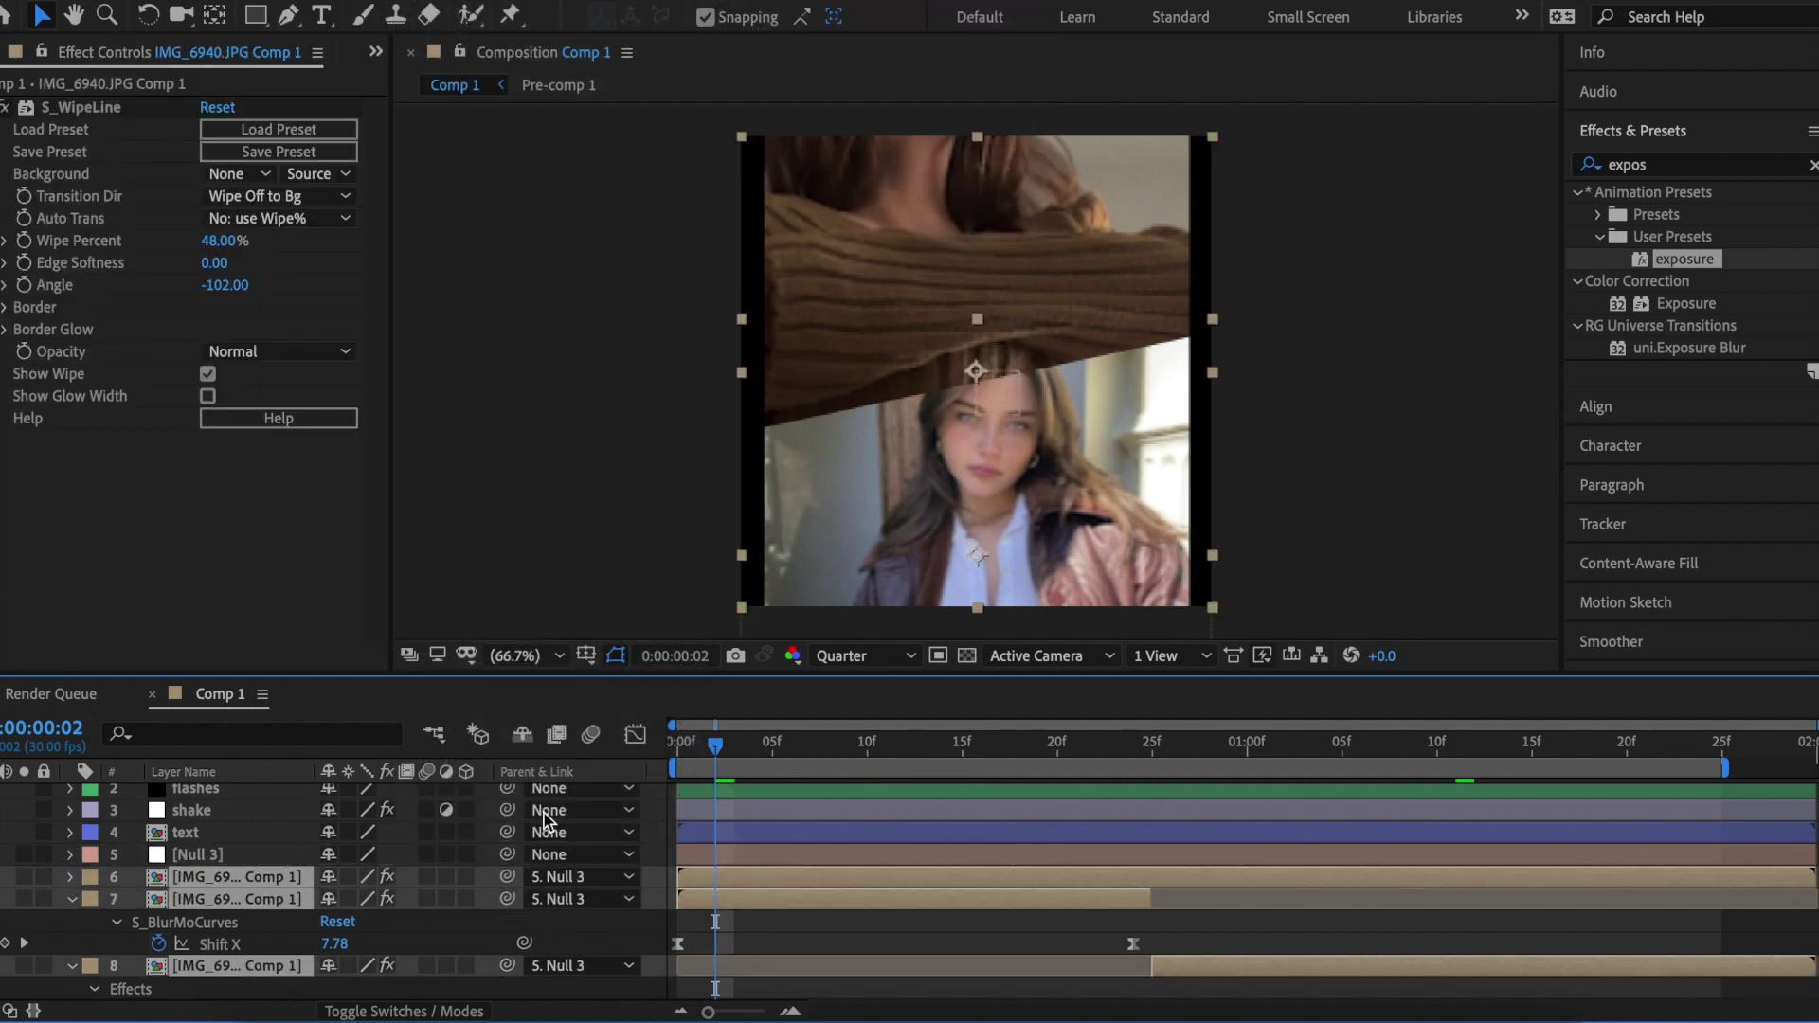
Keyframe Null 3's Position rising from 540,540 to 540,236 by 0:00:01:23.
key("p")
key("Home")
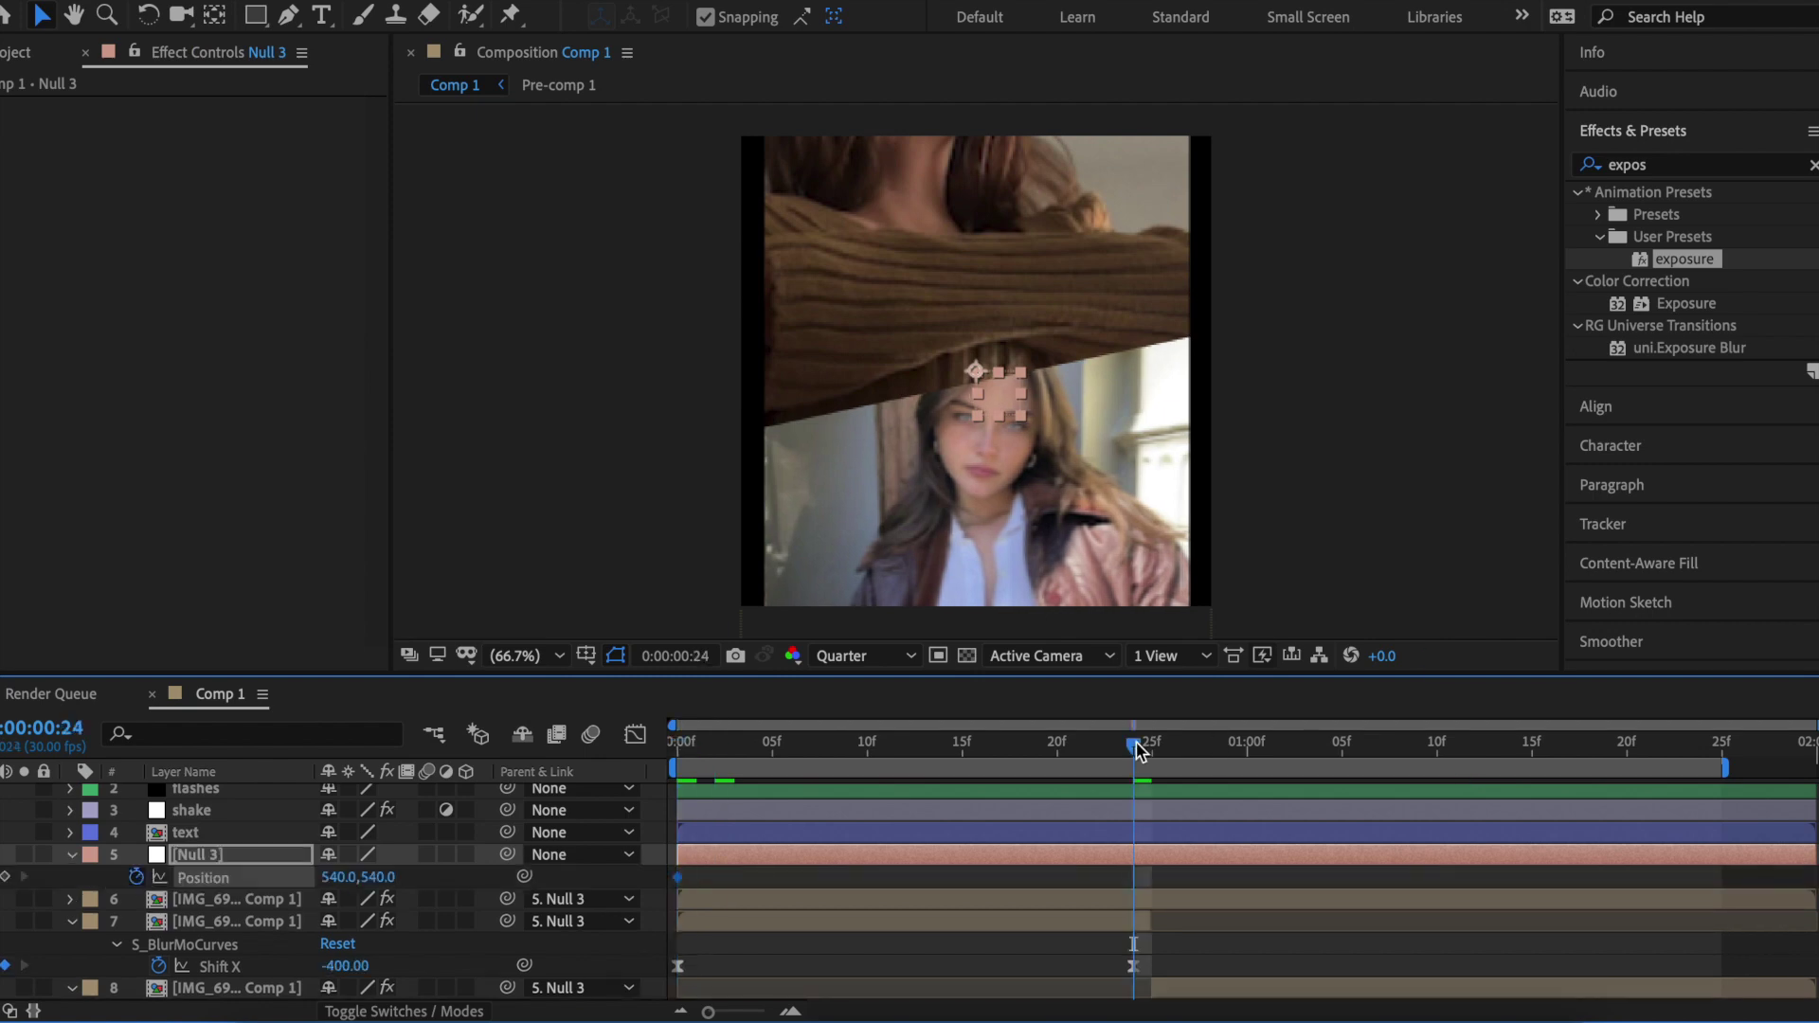
mouse_move(381, 876)
left_mouse_down()
mouse_move(159, 833)
mouse_move(1383, 765)
left_mouse_up()
left_click(1683, 751)
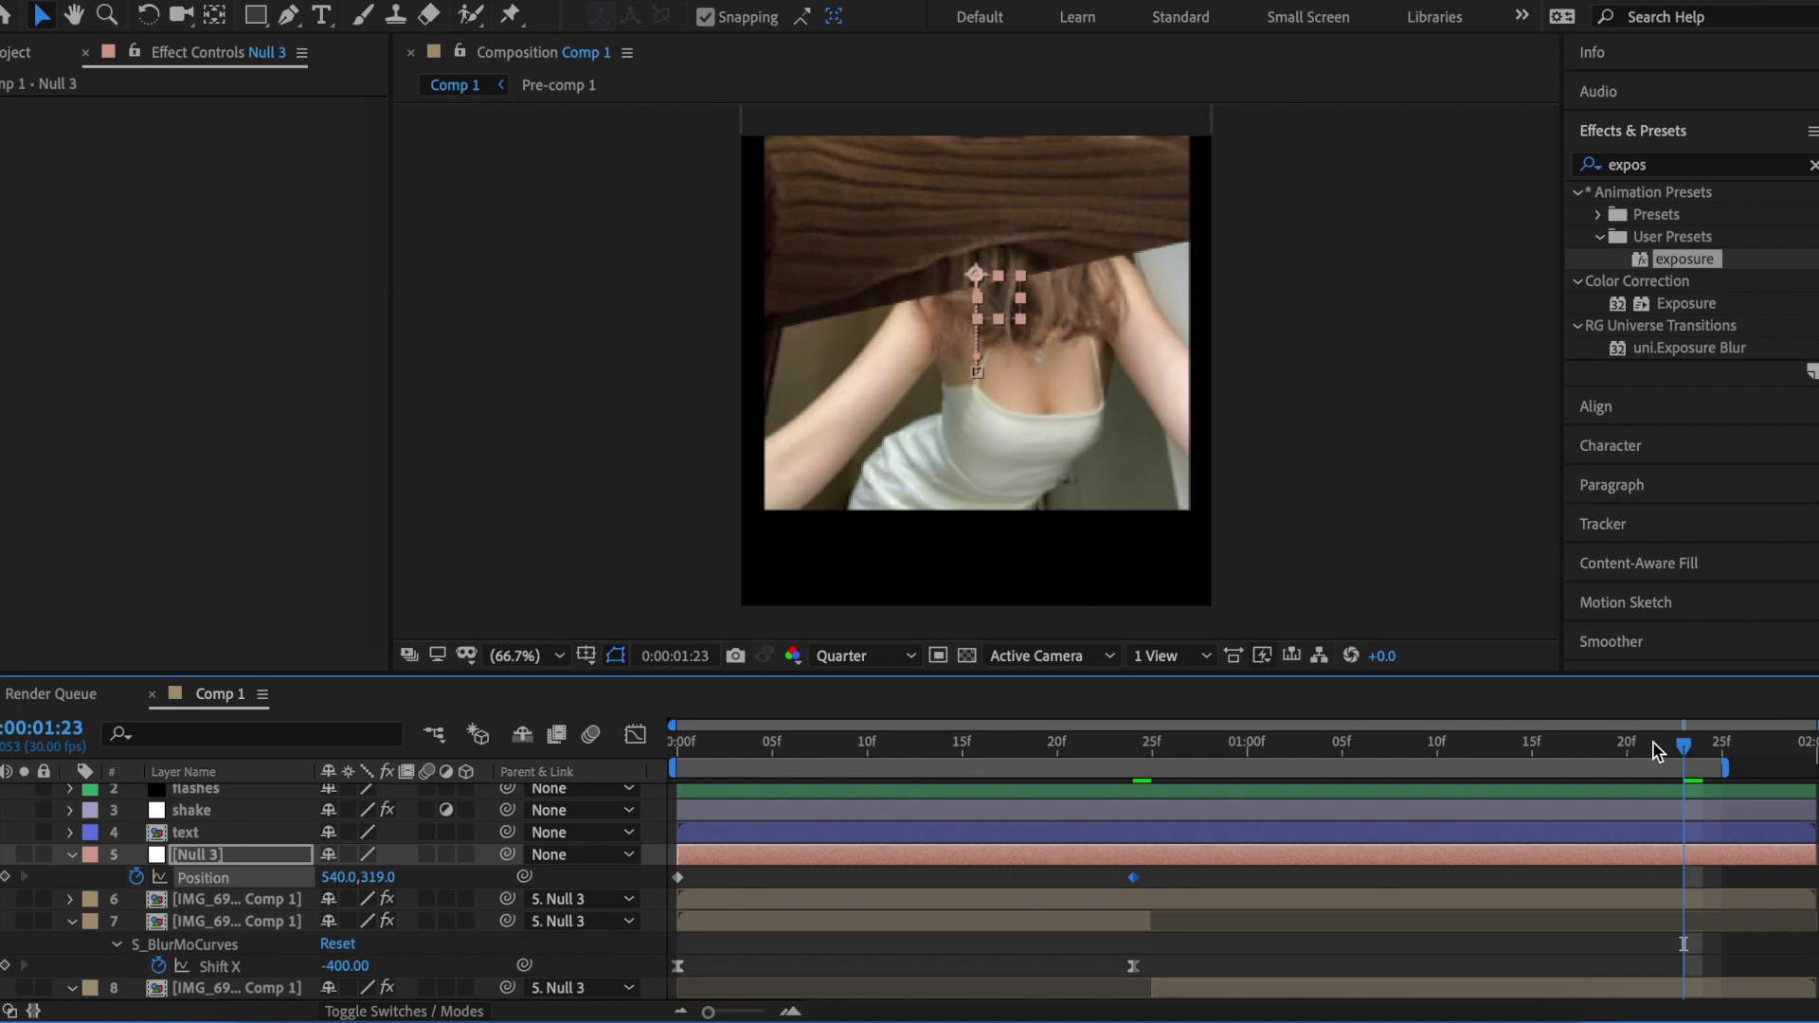
left_click(1317, 986)
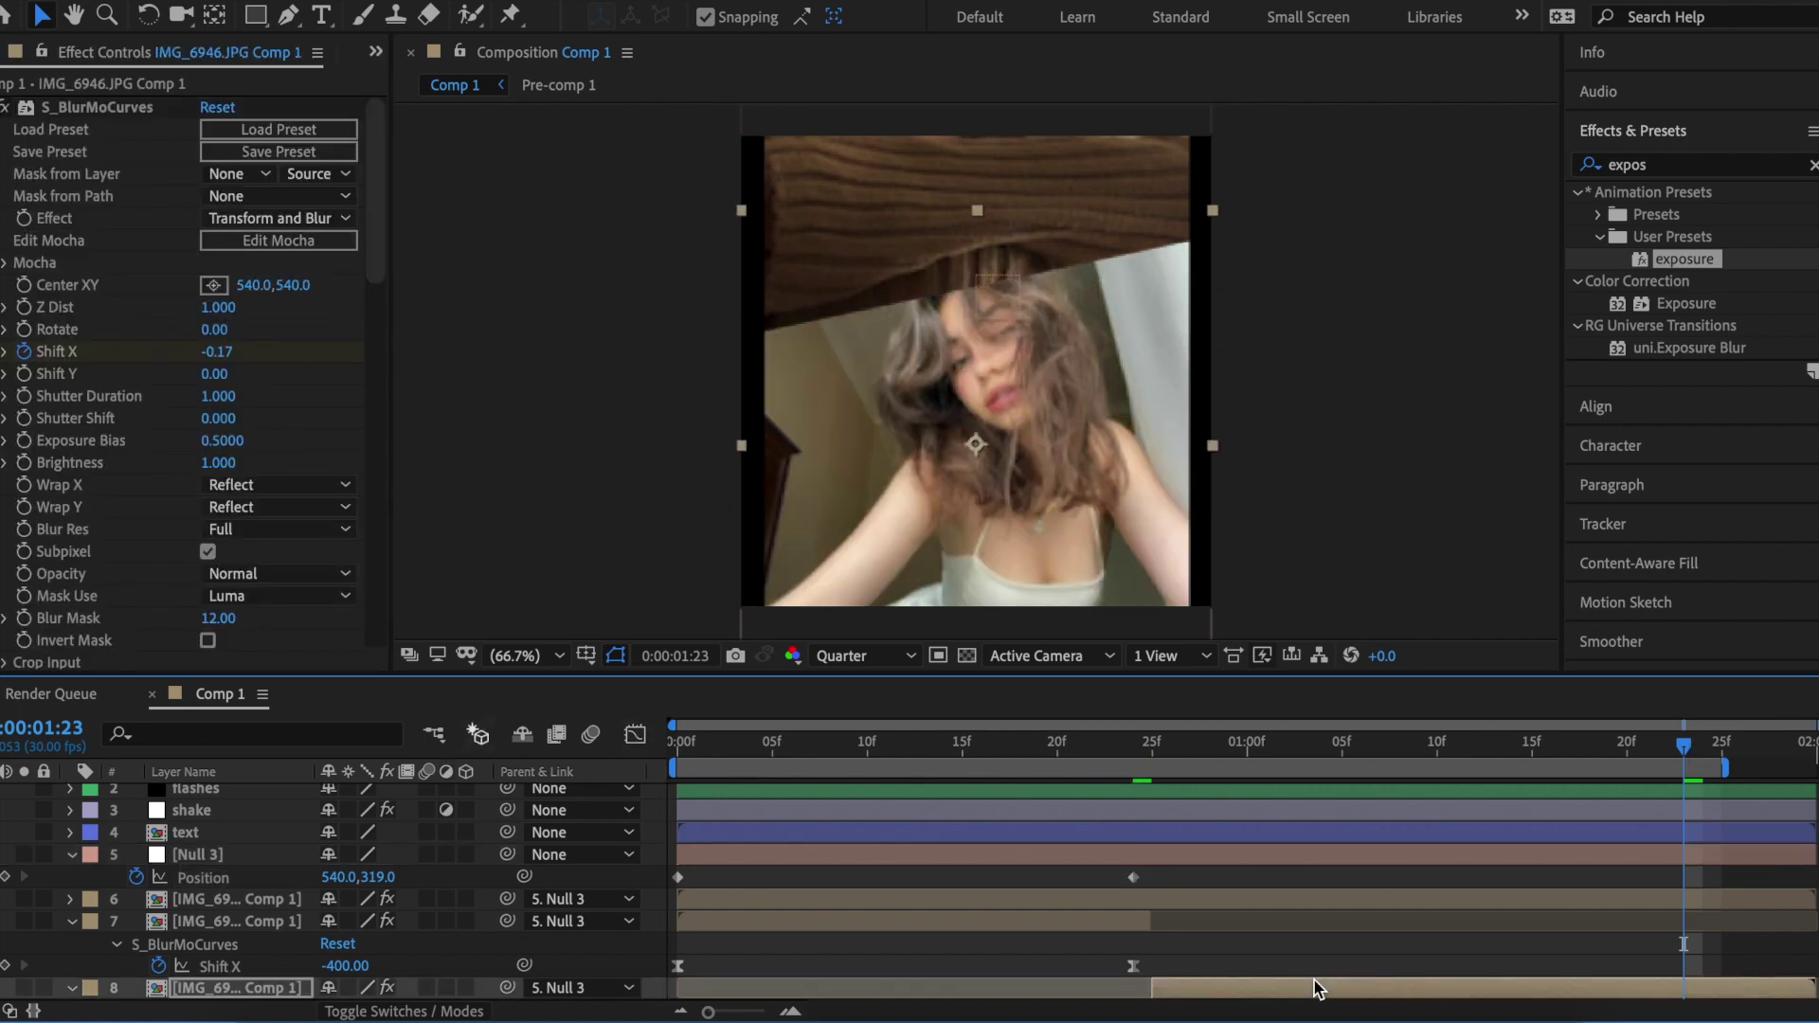
left_click_drag(379, 881, 403, 880)
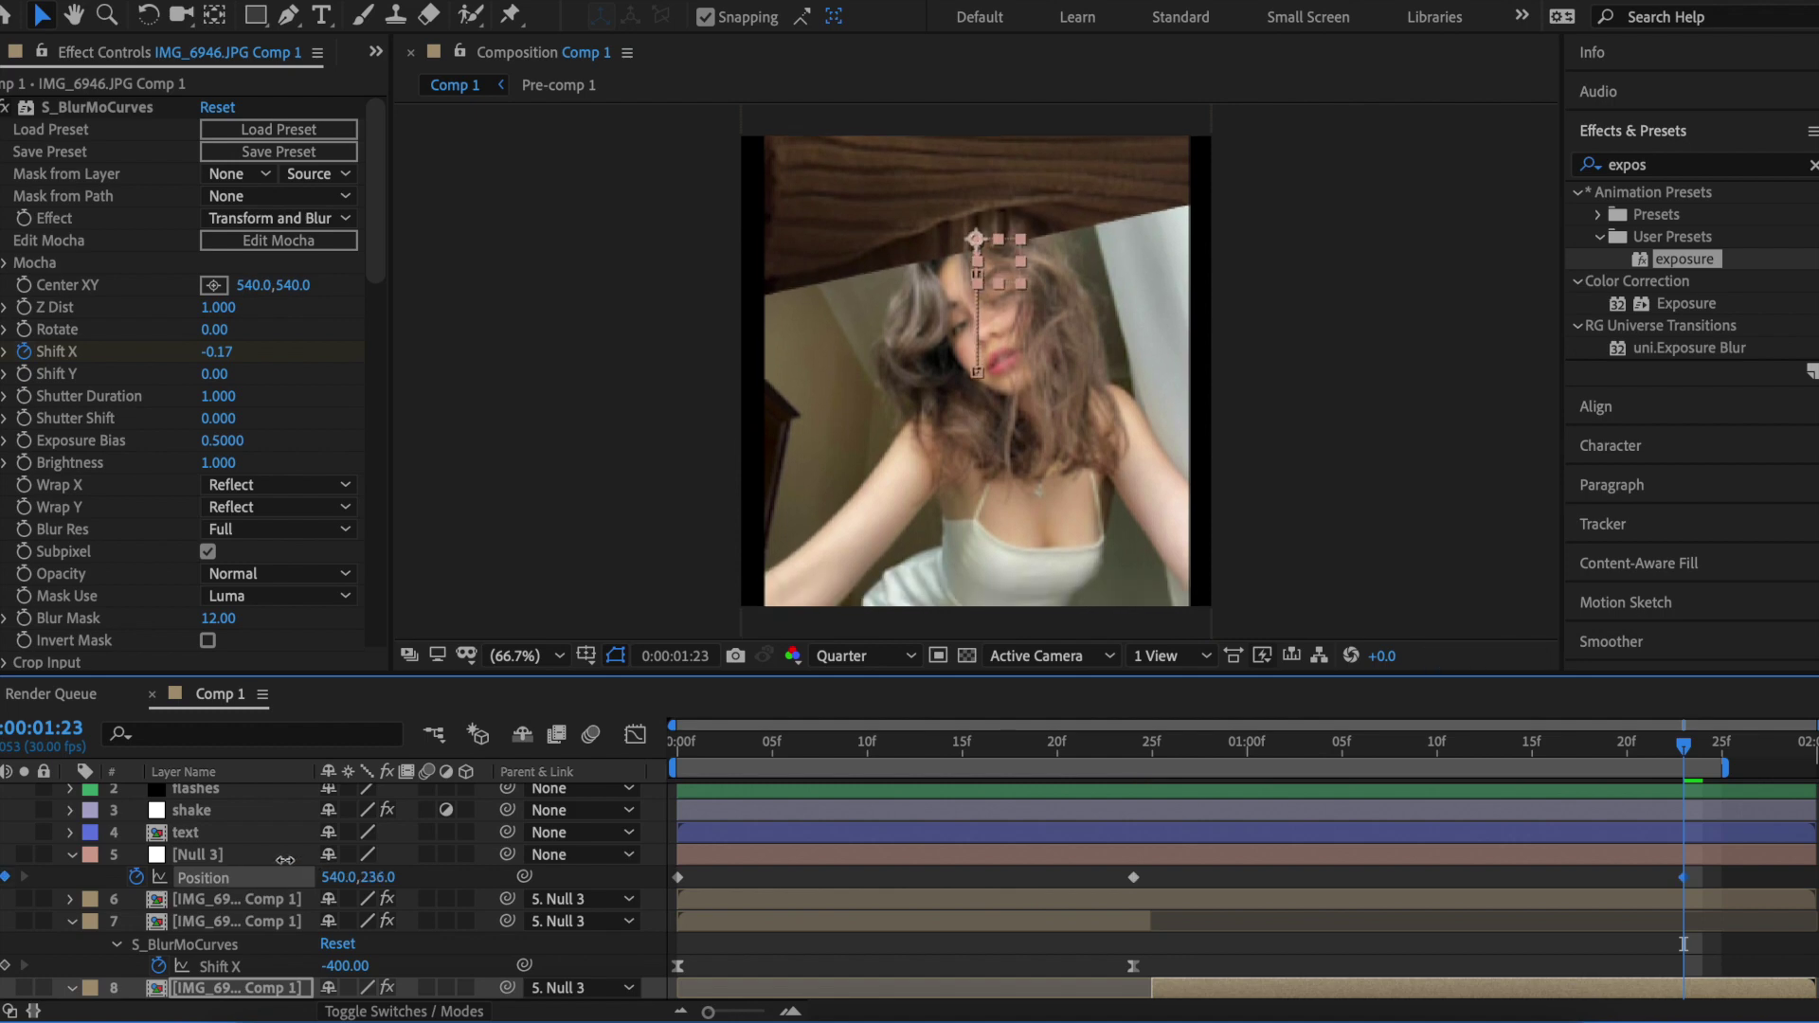
left_click(674, 746)
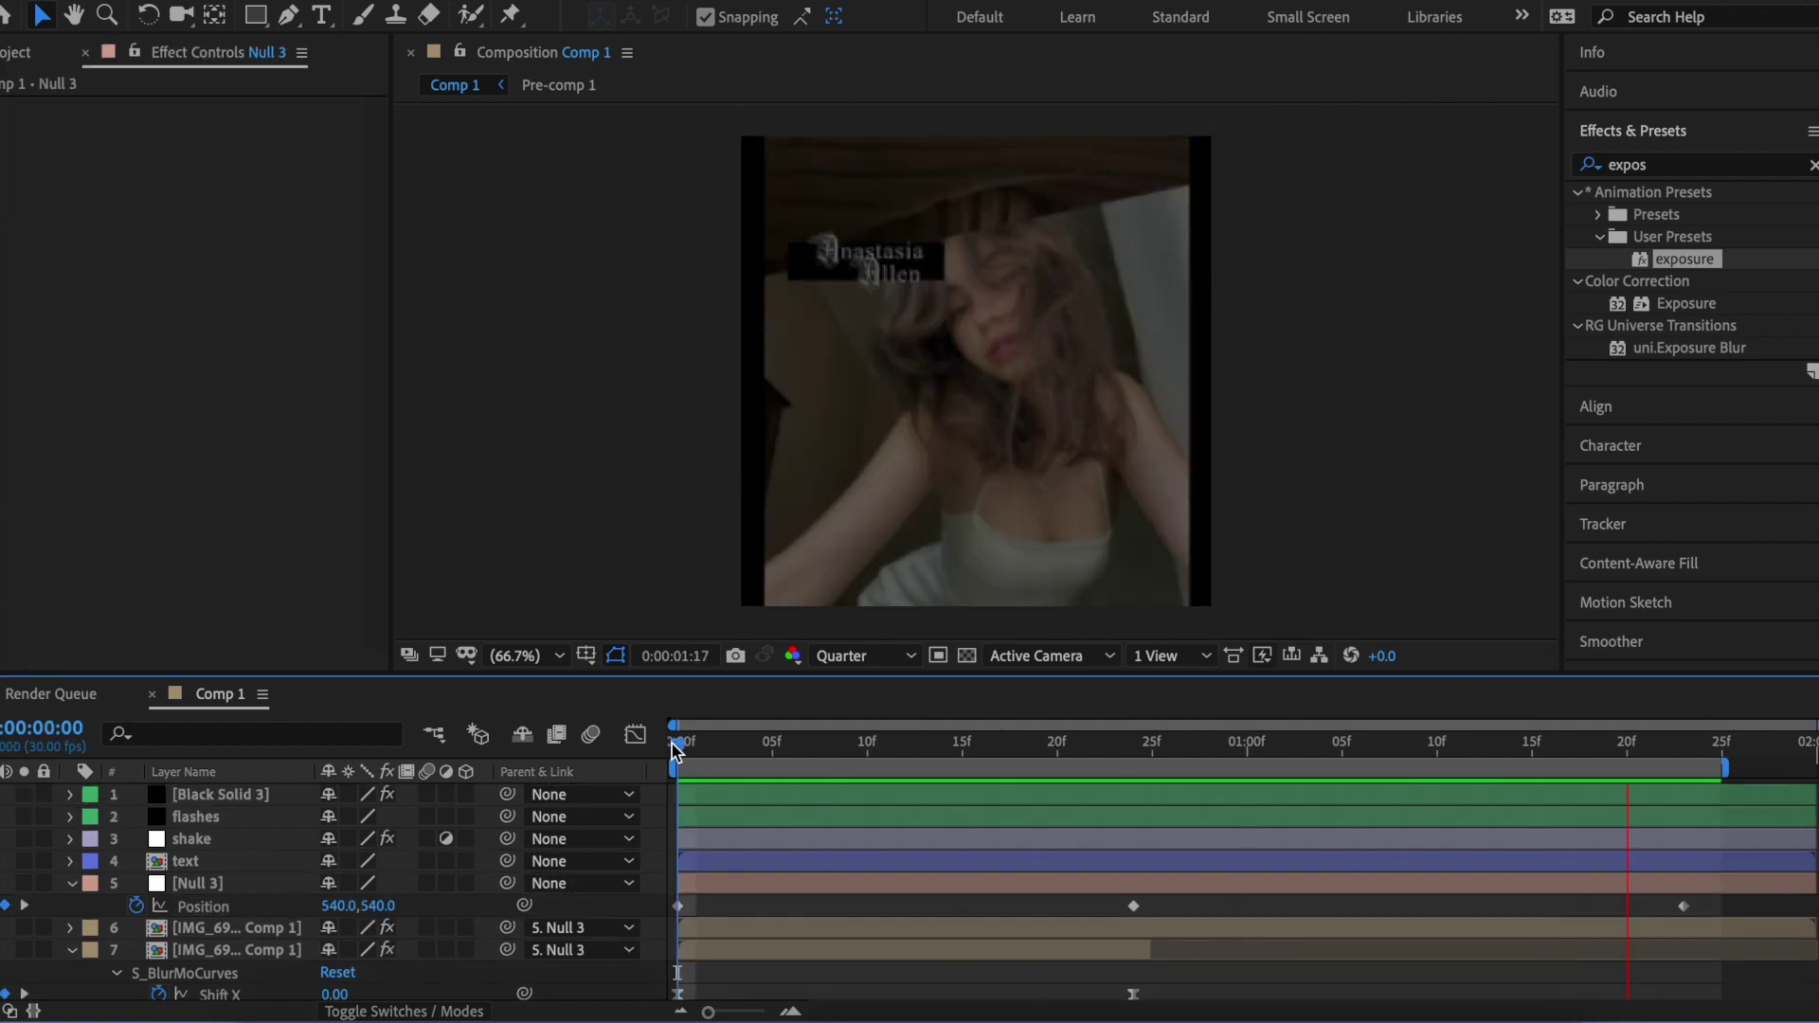